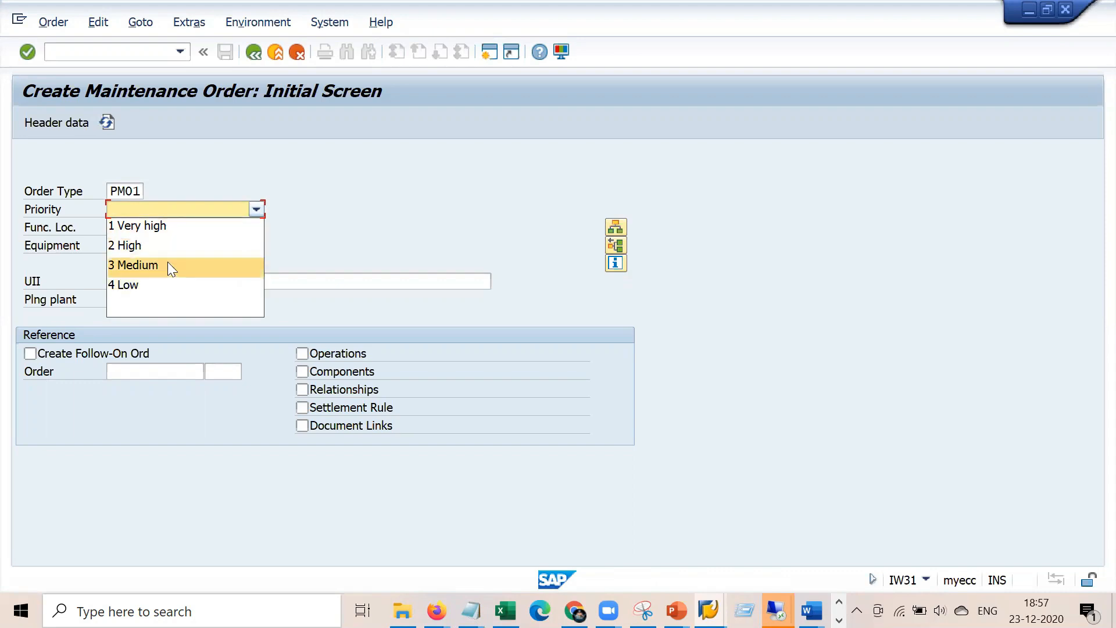
Choose priority 1 Very high on the IW31 initial screen and move to the Equipment field
left_click(193, 227)
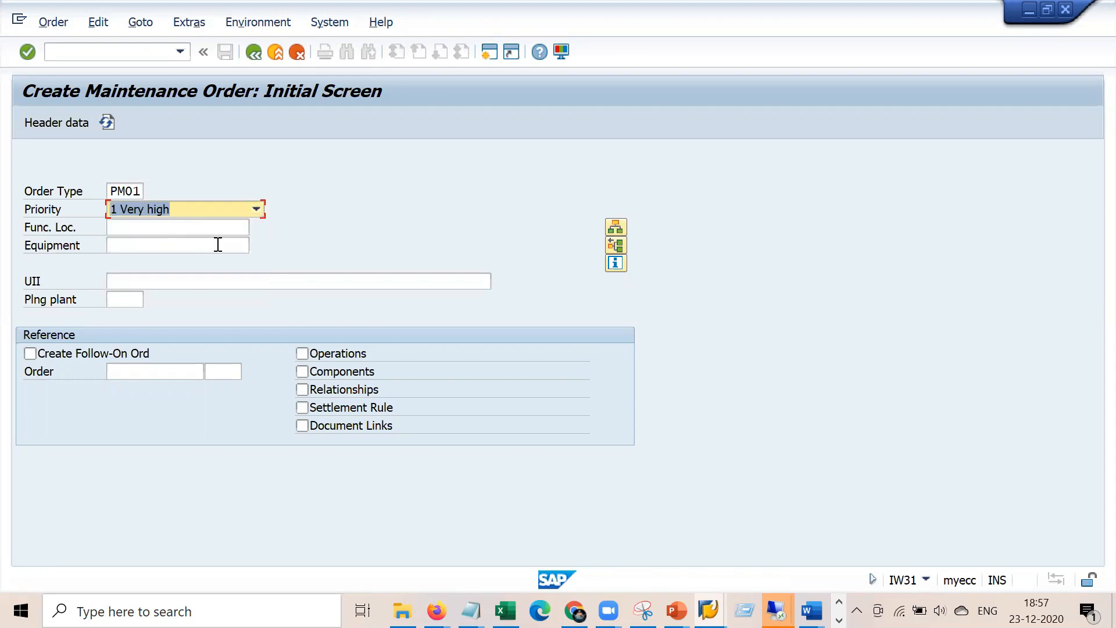
left_click(199, 245)
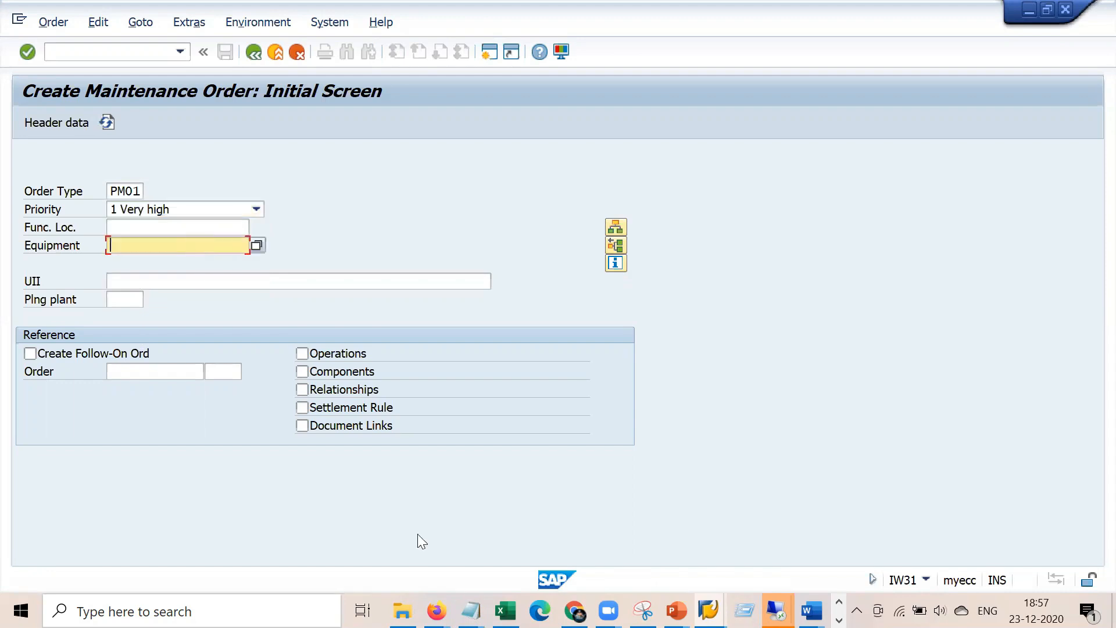
mouse_move(469, 610)
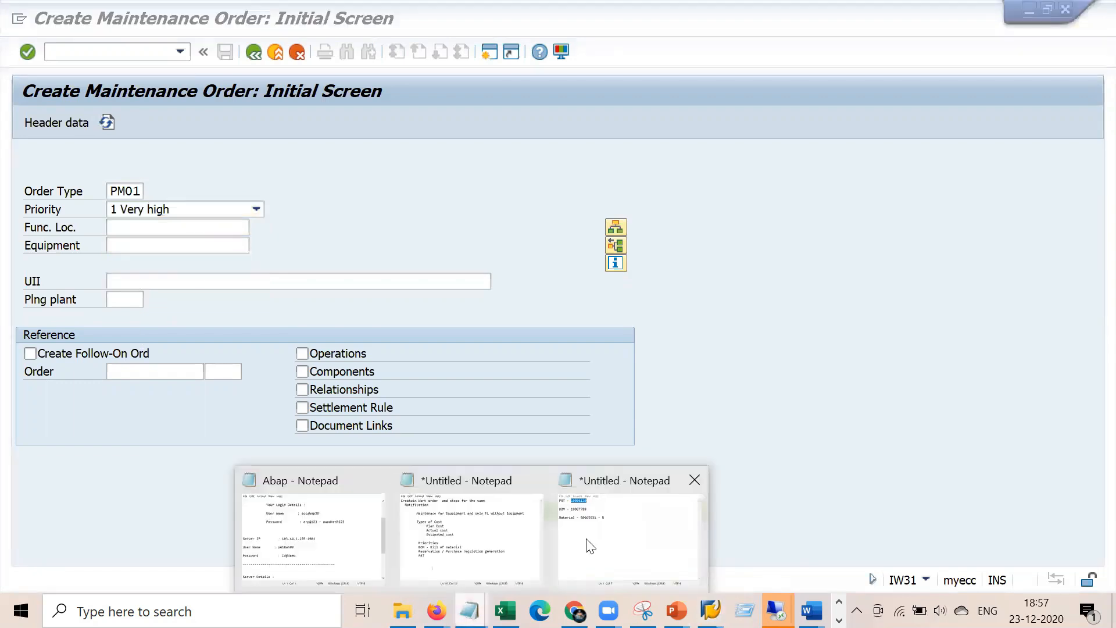
left_click(480, 535)
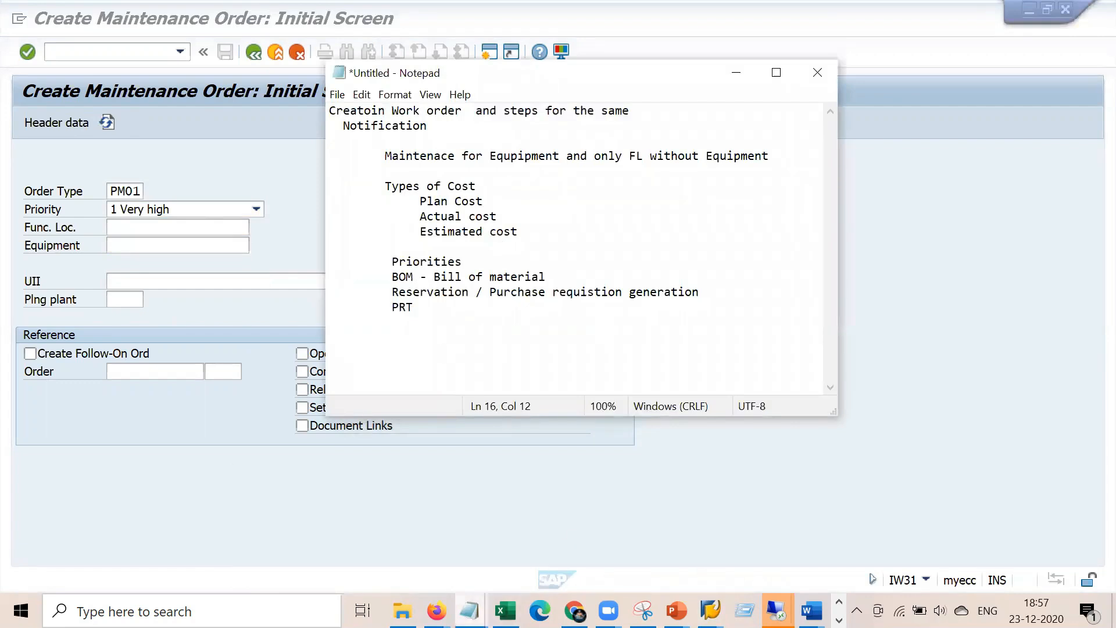
Copy equipment number 10007788 from the PRT/BOM/Material notes in Notepad and return to SAP
mouse_move(469, 610)
left_click(625, 530)
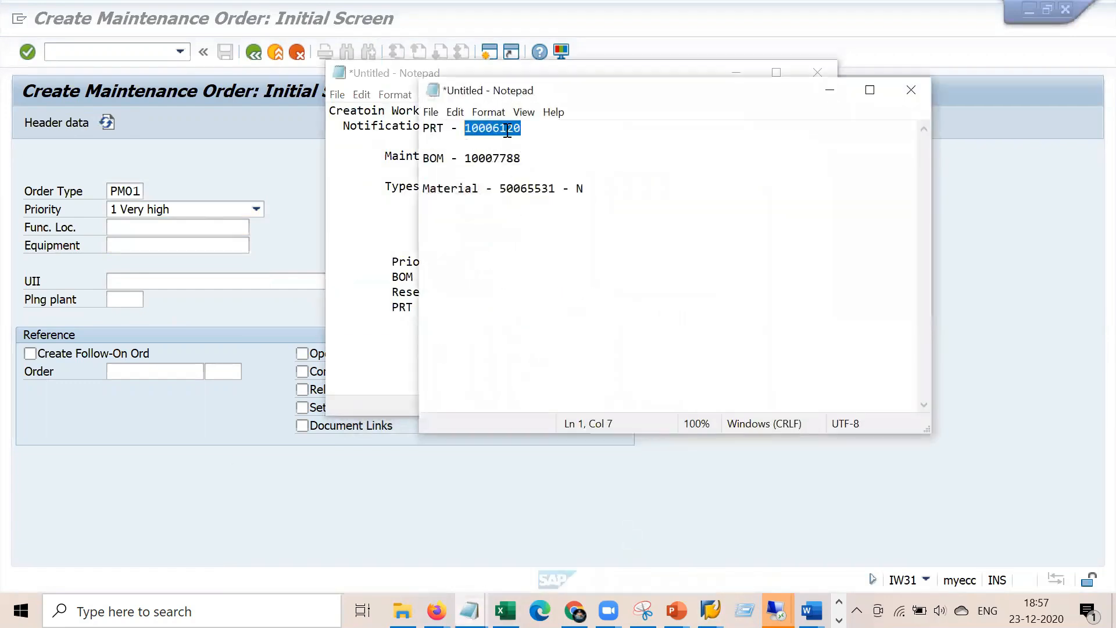
left_click_drag(533, 157, 467, 159)
key("ctrl+c")
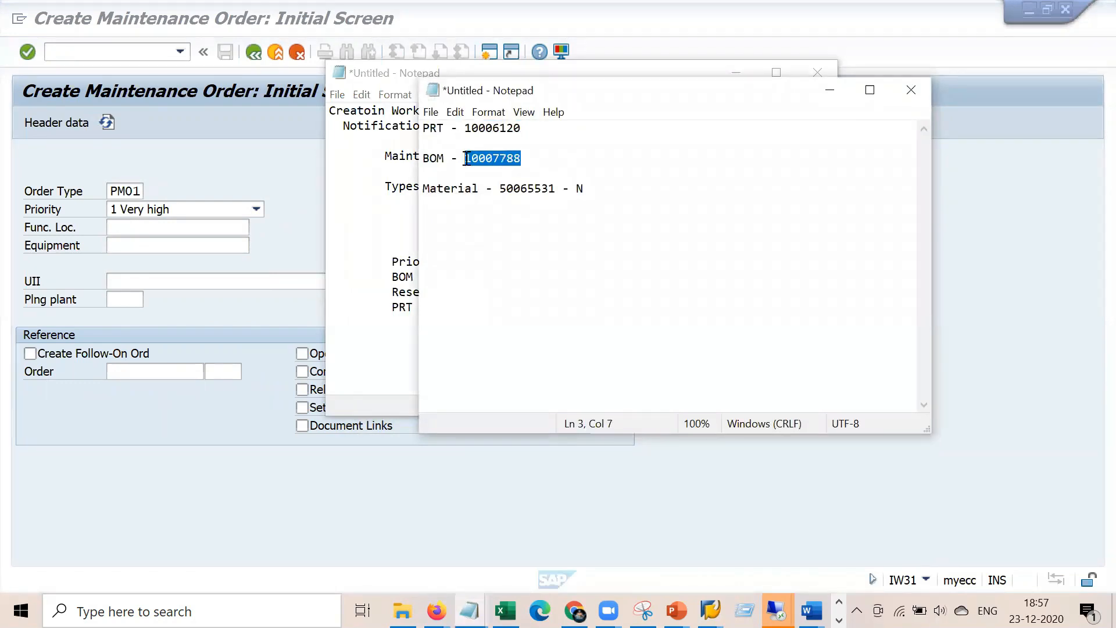
left_click(206, 231)
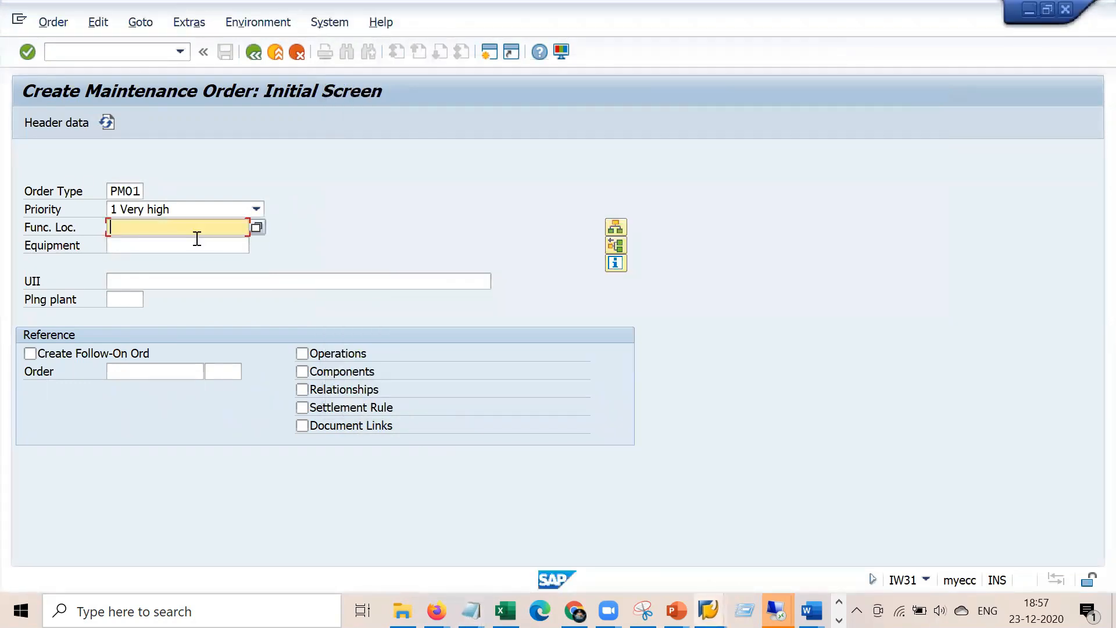
Paste equipment 10007788, confirm it, and close the Object Information popup
key("Tab")
key("ctrl+v")
key("Return")
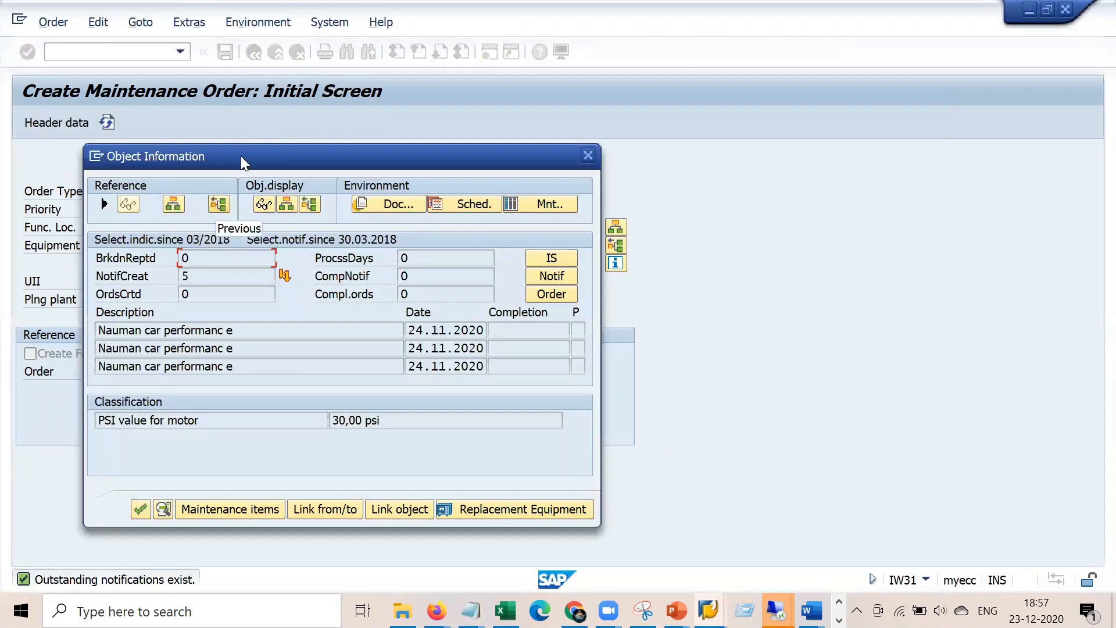
left_click_drag(241, 156, 609, 85)
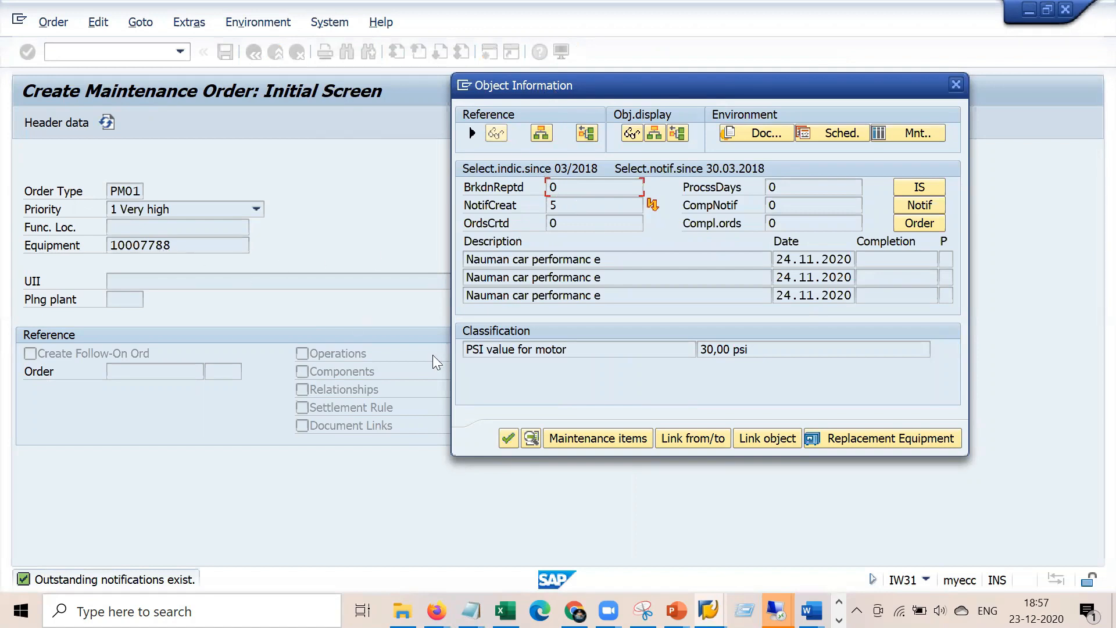
left_click(507, 437)
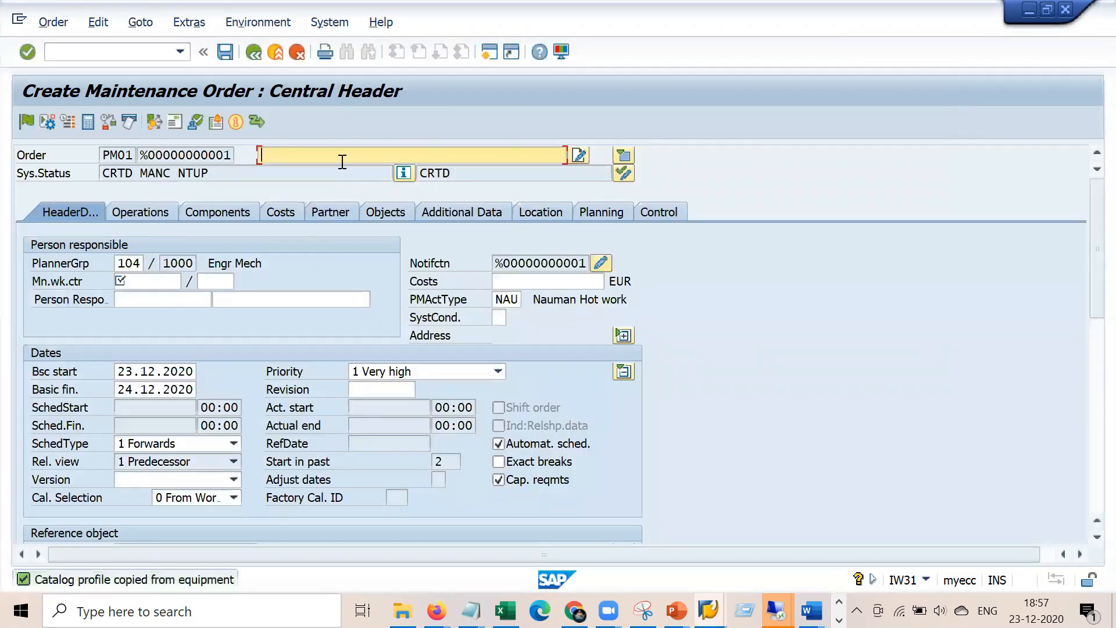
Enter description 'General mainenacne for Equipmnt' and main work center 1710 in plant 1000
type("G")
type("ener")
key("BackSpace")
type("eral mainenacne for ")
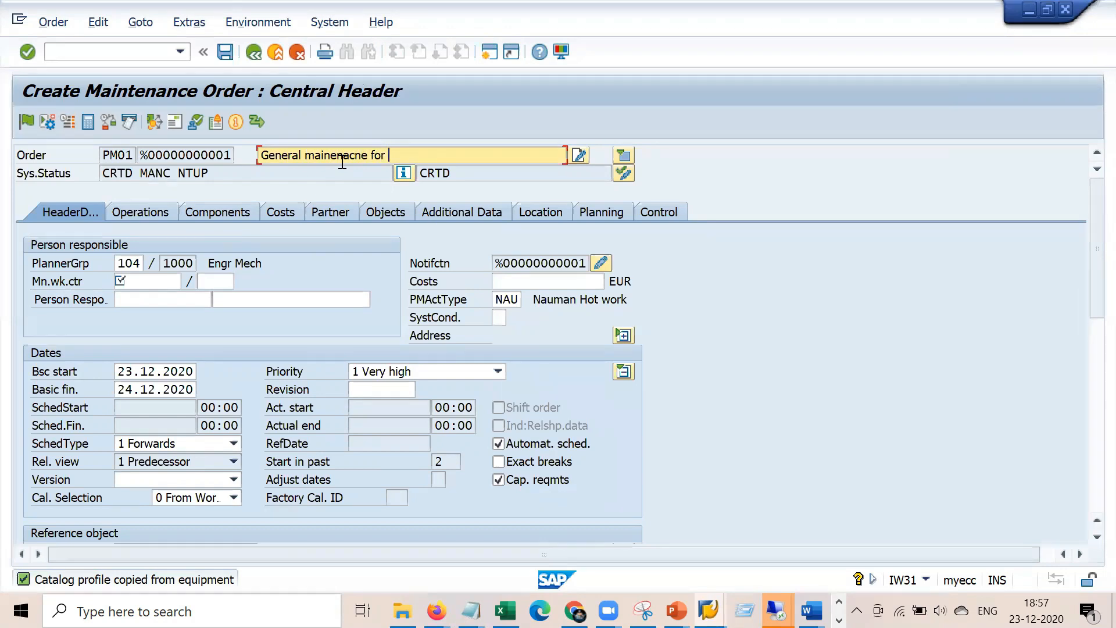
type("Equipmnt")
left_click(176, 280)
type("1710")
key("Tab")
key("Return")
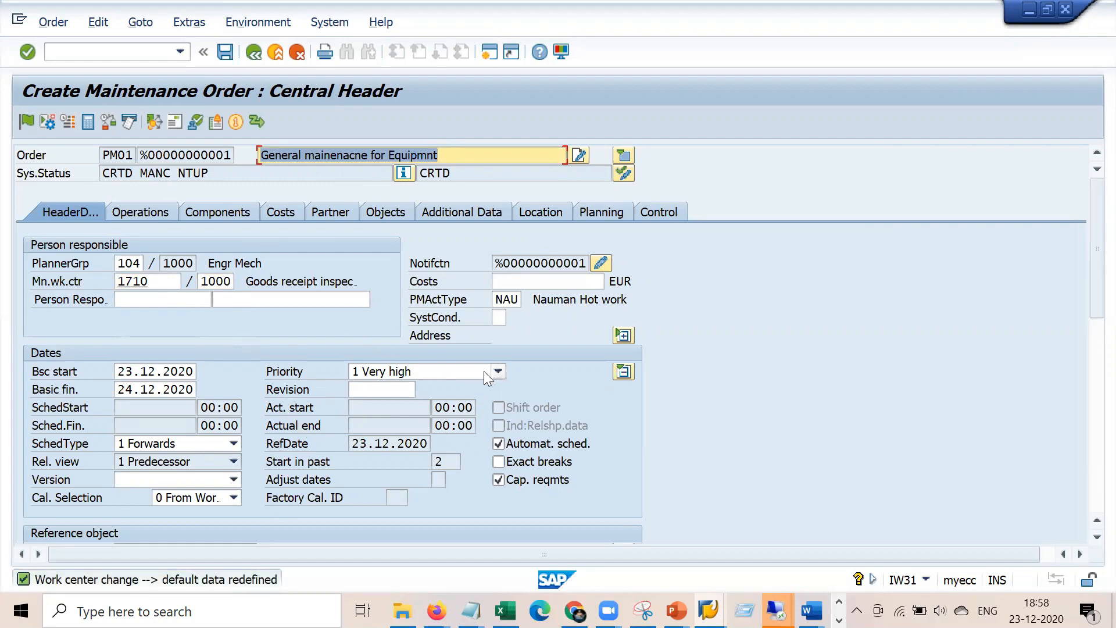
Verify priority stays 1 Very high and check the basic start and finish dates
left_click(499, 372)
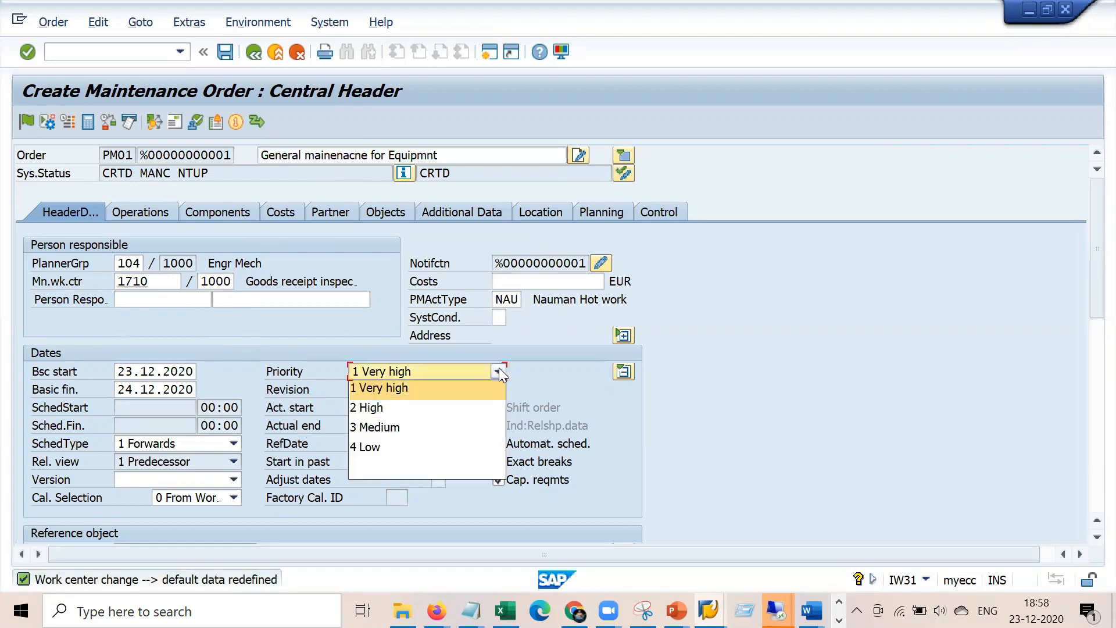
left_click(426, 388)
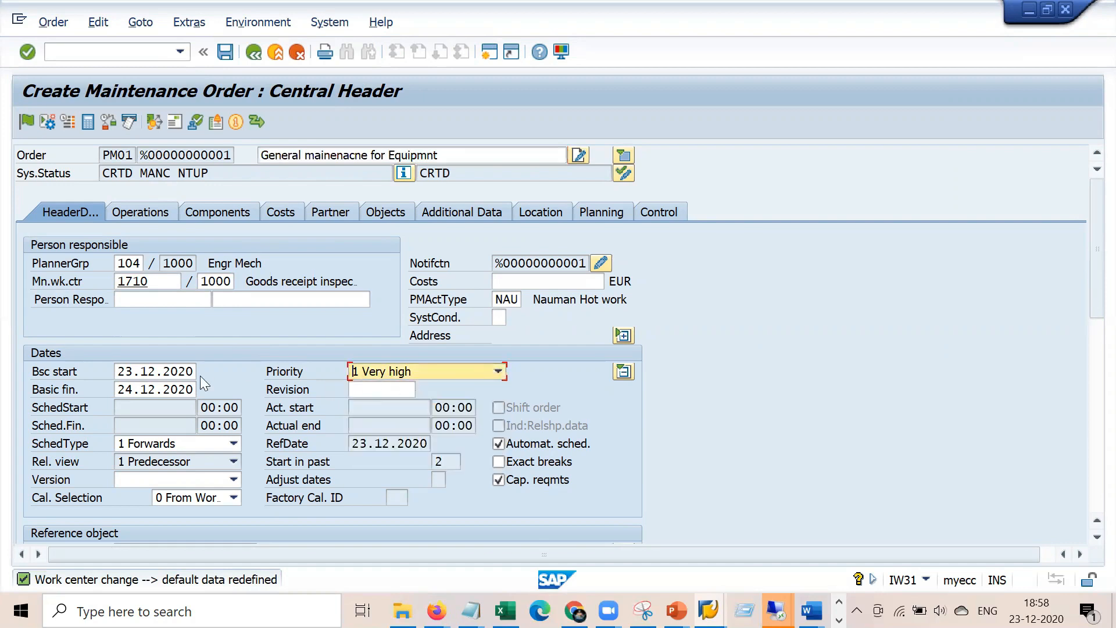
left_click(122, 371)
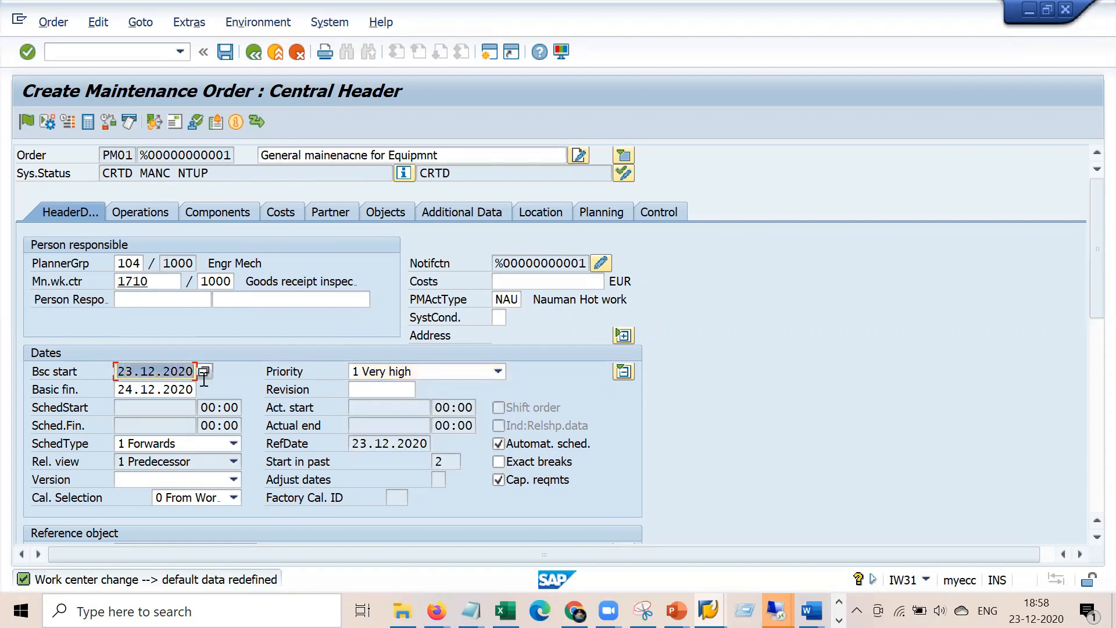
left_click(117, 391)
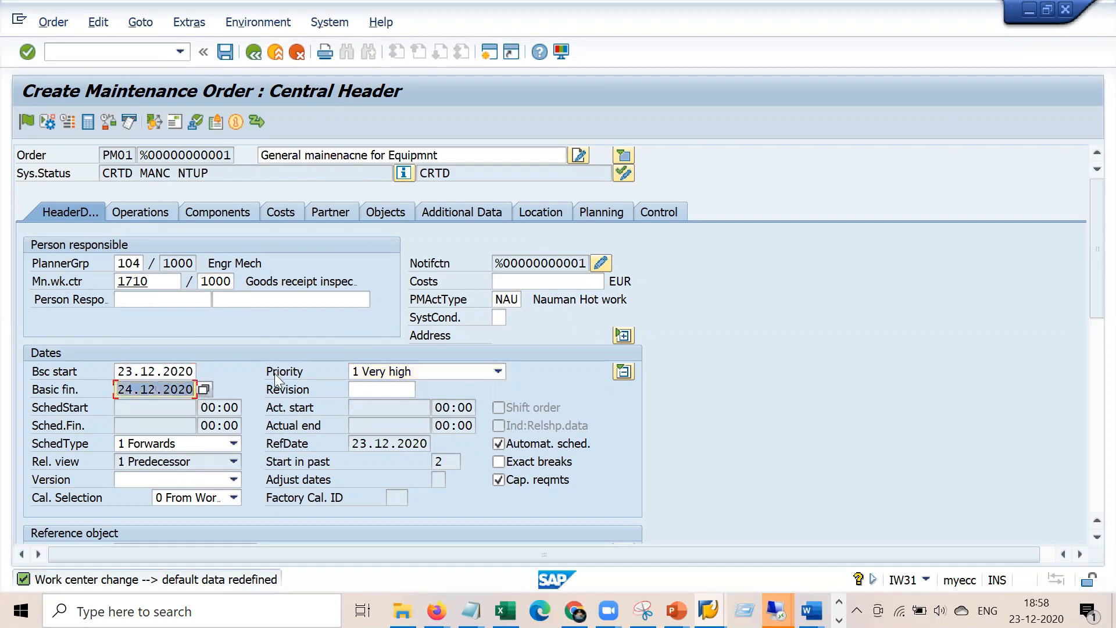
left_click(185, 375)
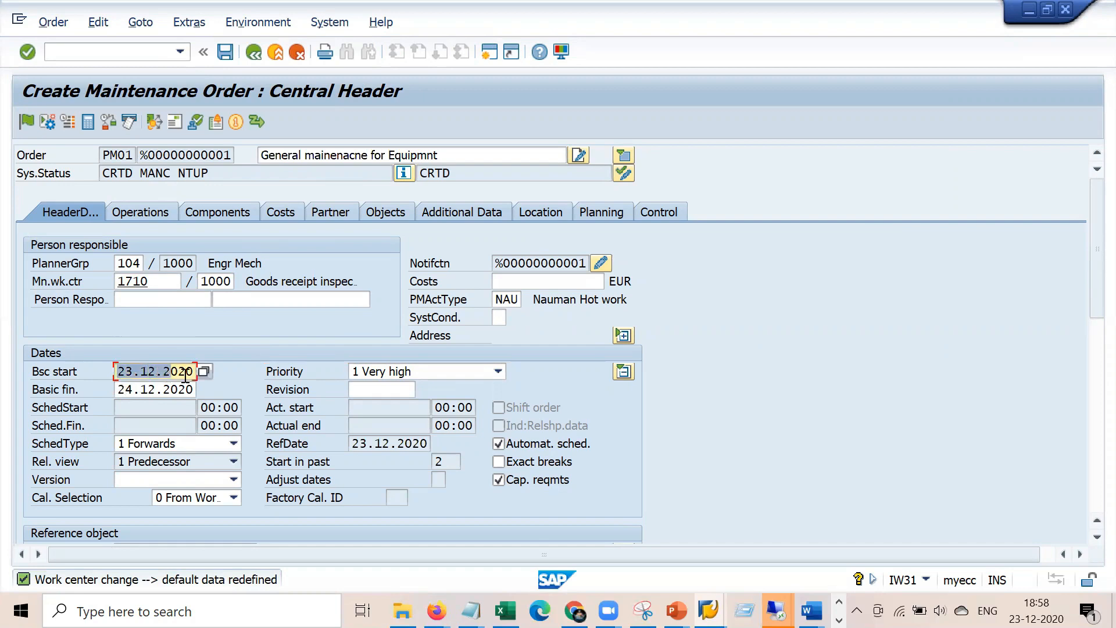
left_click(118, 389)
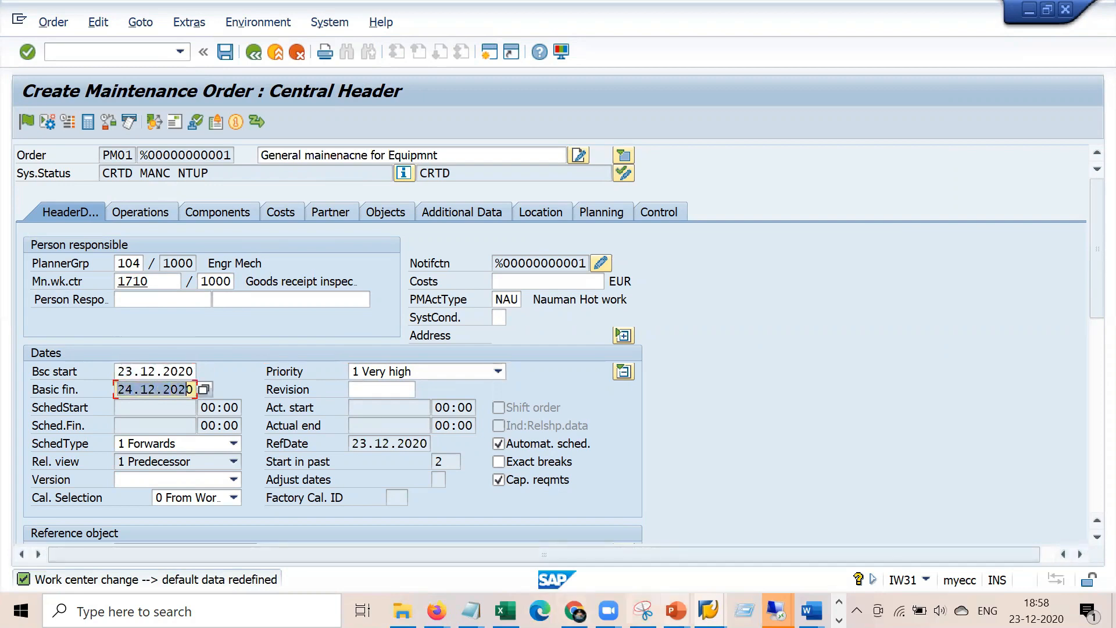
left_click(709, 610)
In the IMG, go to Maintenance and Service Orders > General Data and execute Define Priorities
left_click(643, 545)
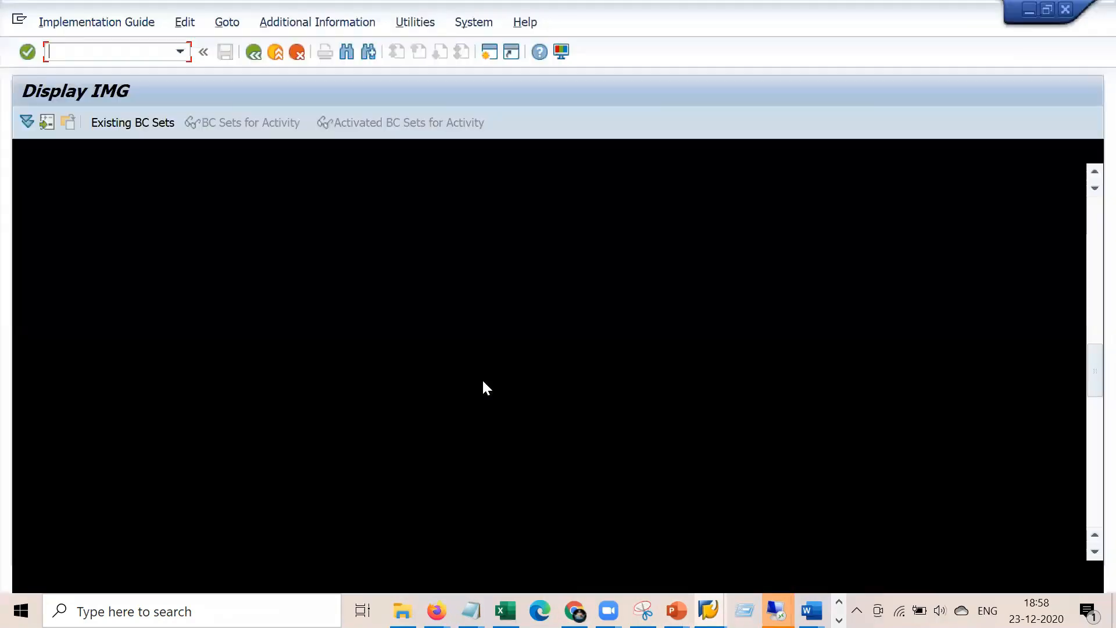
scroll(258, 282, "up", 6)
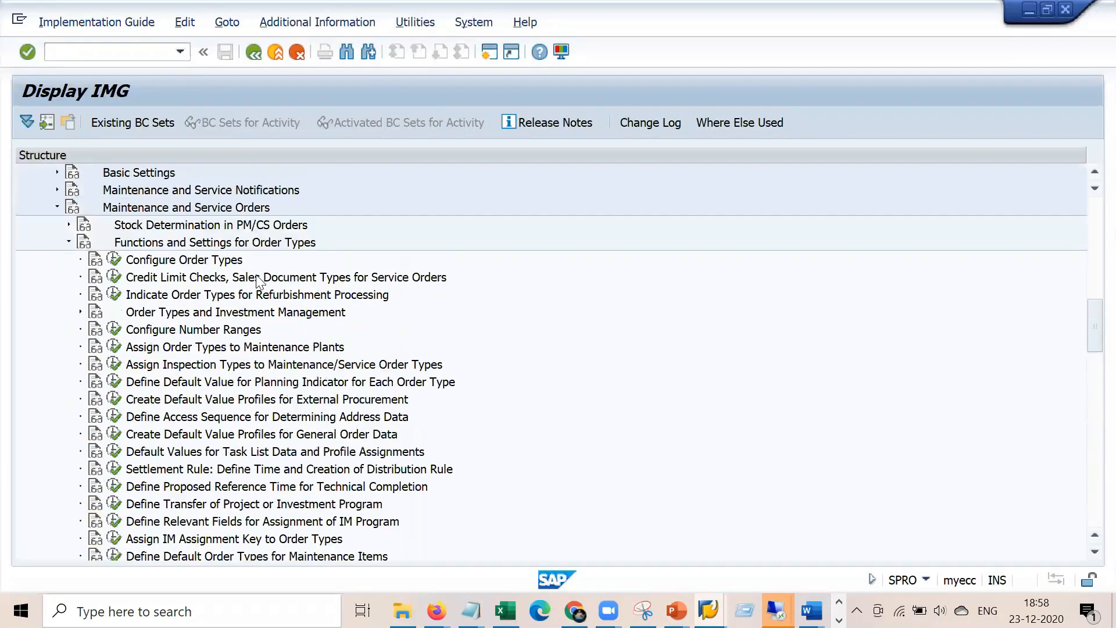
left_click(164, 52)
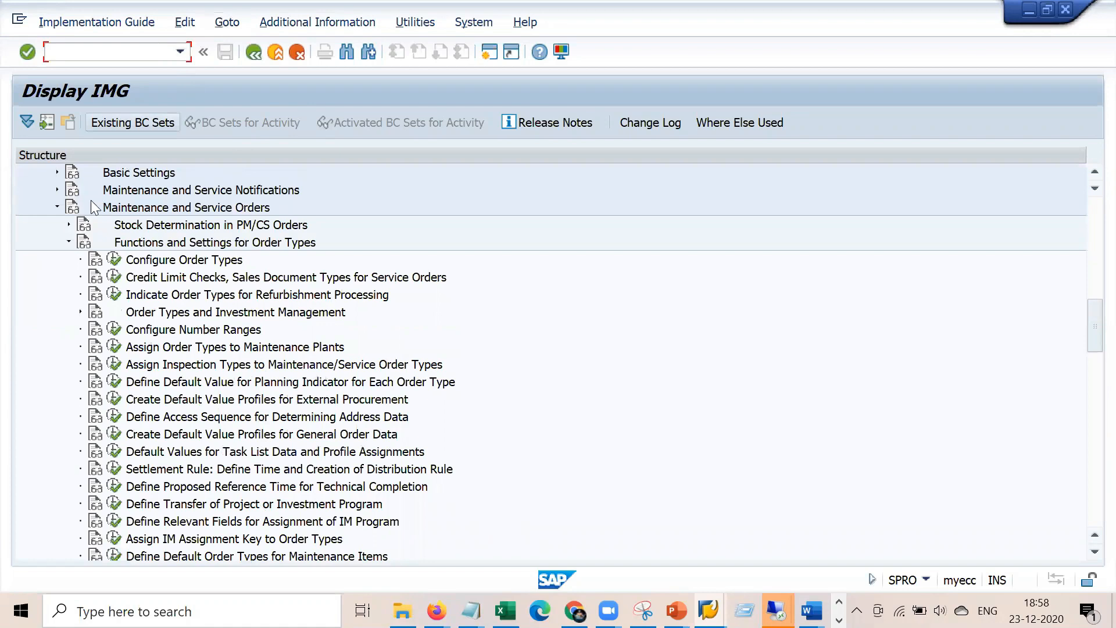
left_click(69, 242)
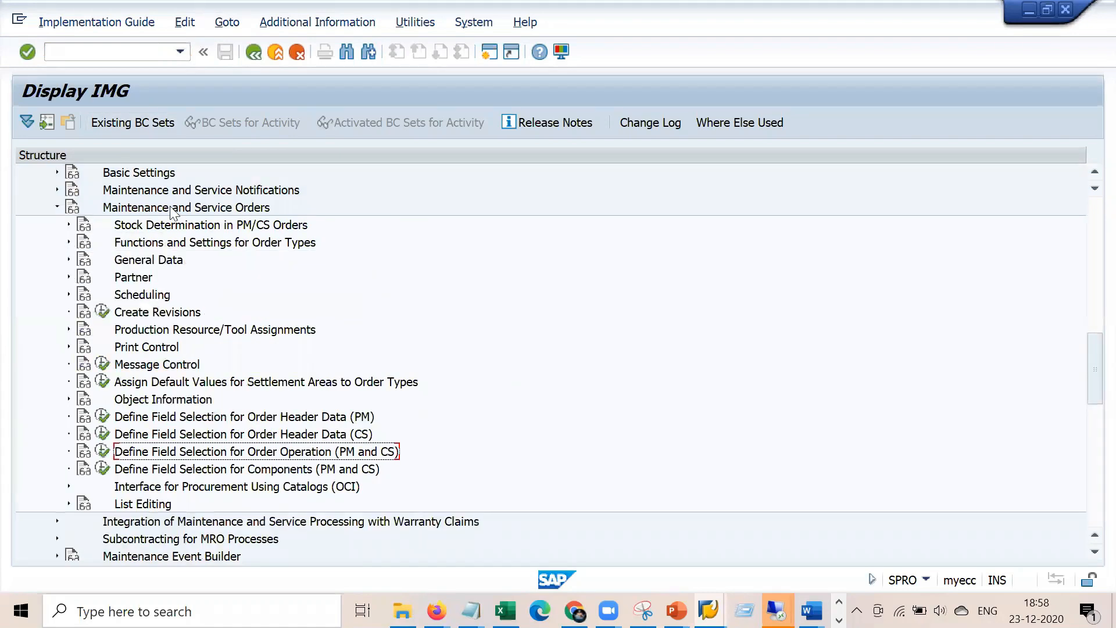
scroll(169, 210, "up", 4)
left_click(165, 313)
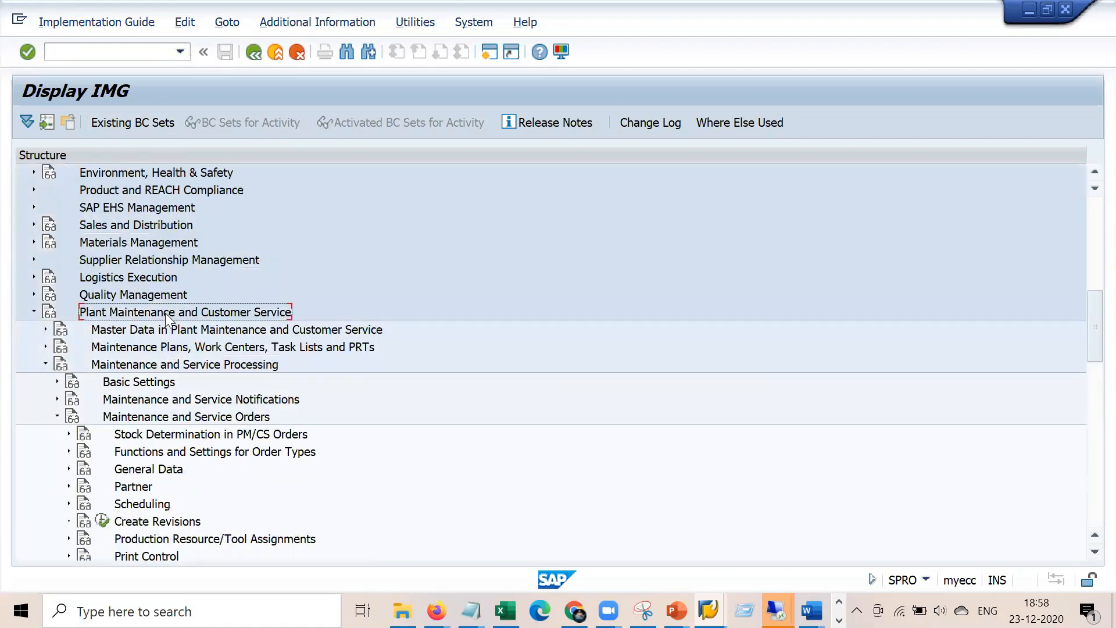
left_click(168, 369)
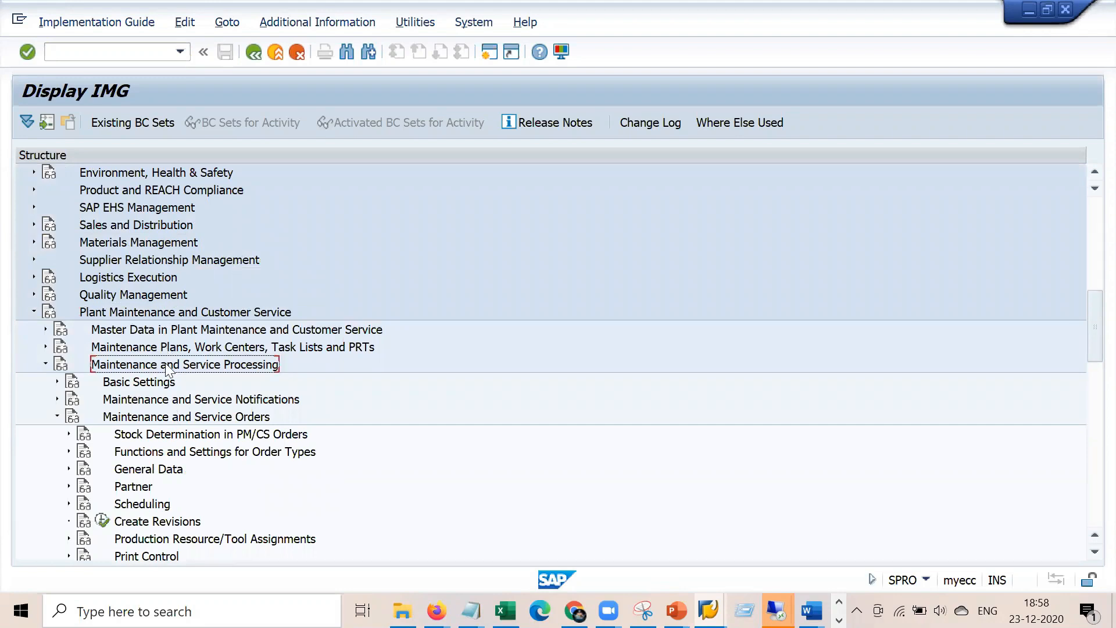
left_click(123, 418)
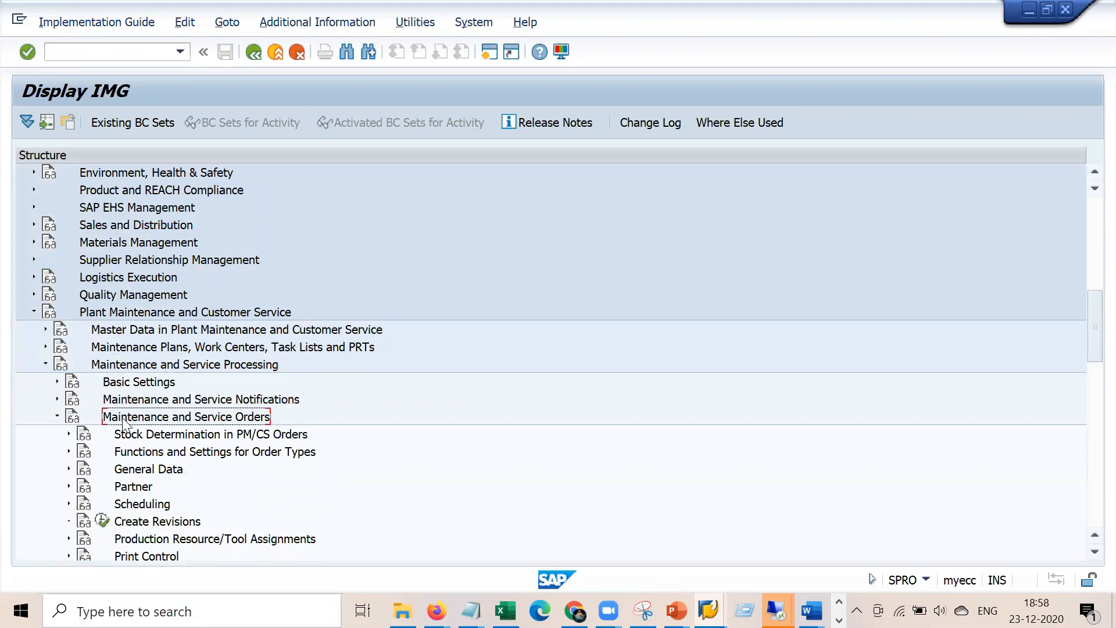
left_click(69, 469)
left_click(167, 471)
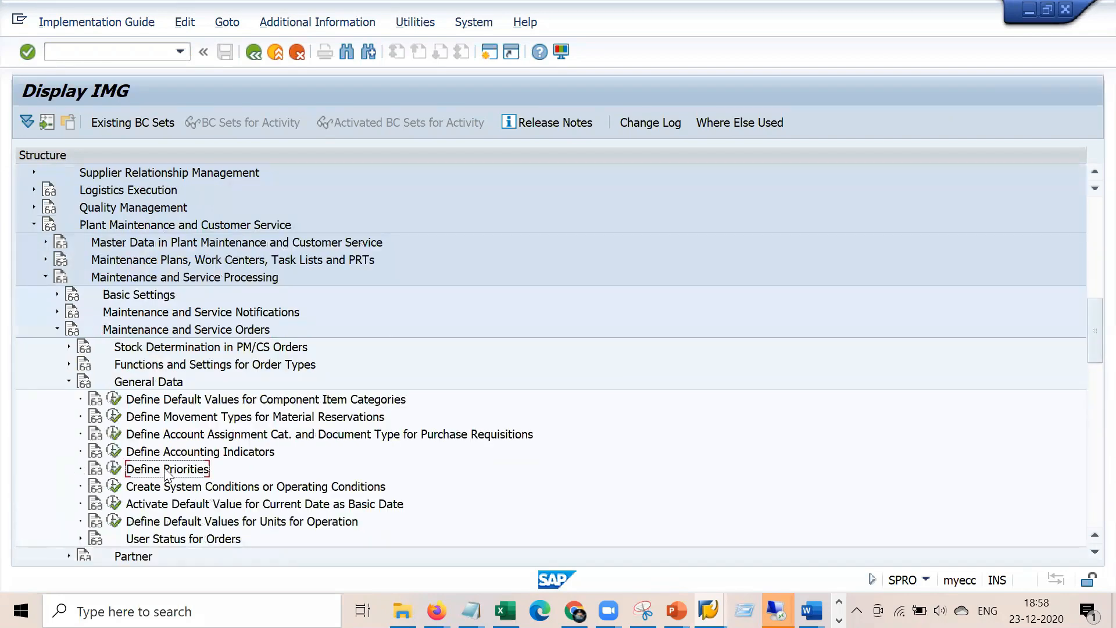
left_click(113, 469)
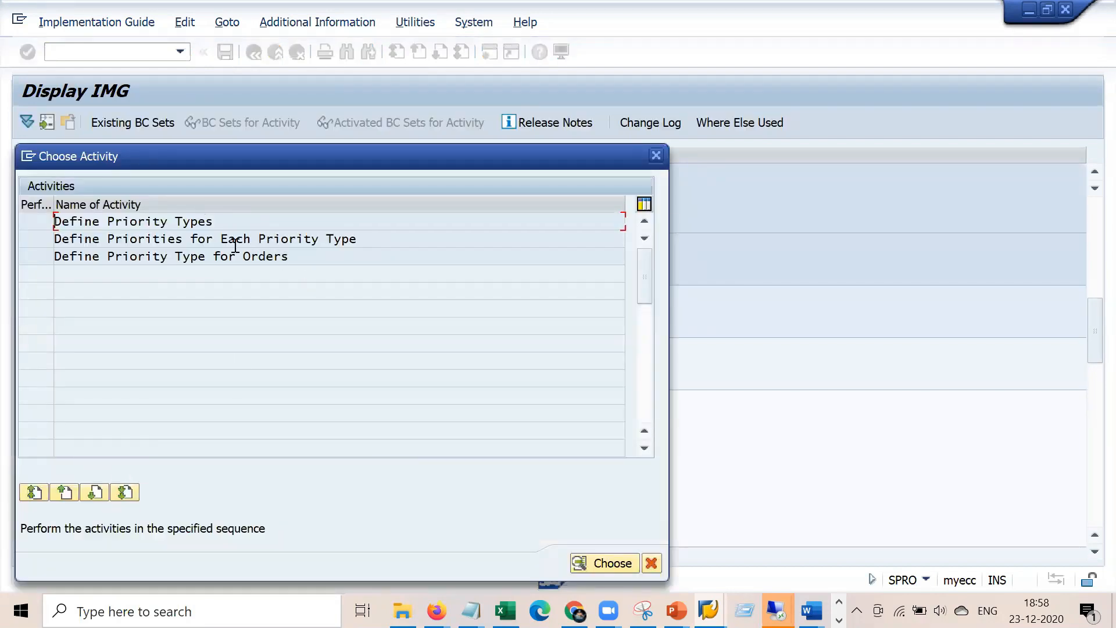
Review the PM entry in Define Priority Types, then go back to the activity list
double_click(201, 223)
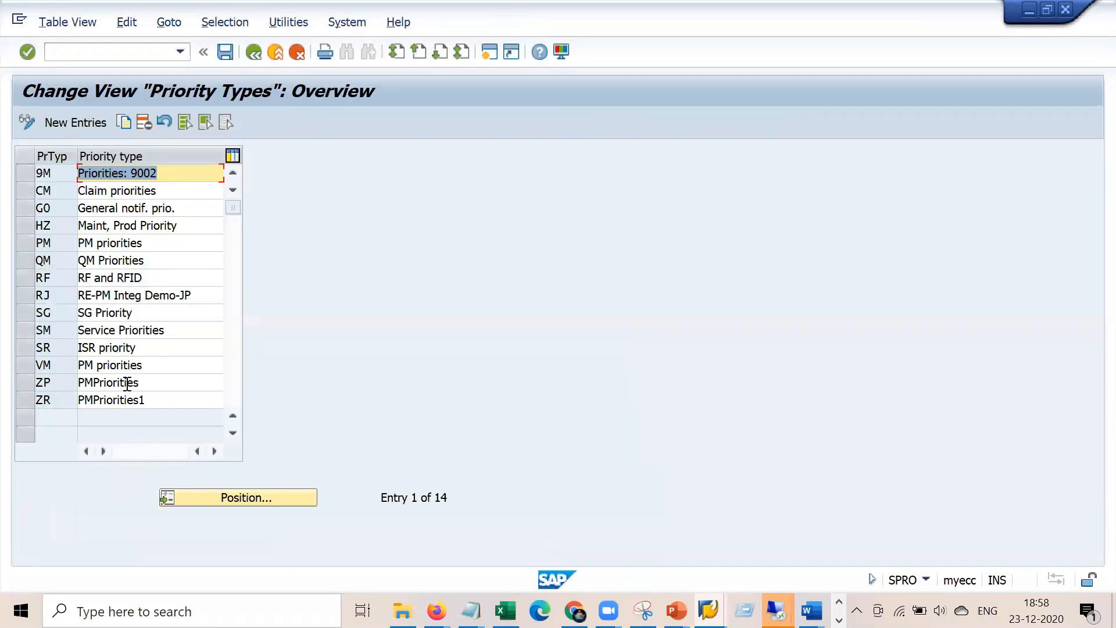
left_click(49, 245)
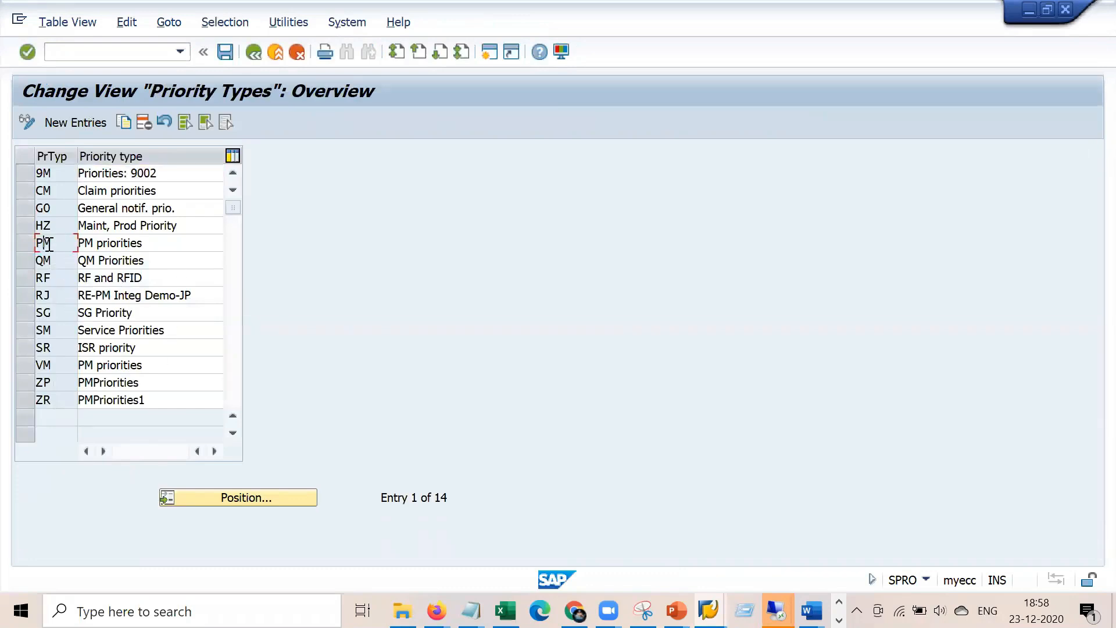
left_click(253, 54)
Open Define Priorities for Each Priority Type and inspect PM priority 1's Rel.start and Rel.end values
double_click(178, 238)
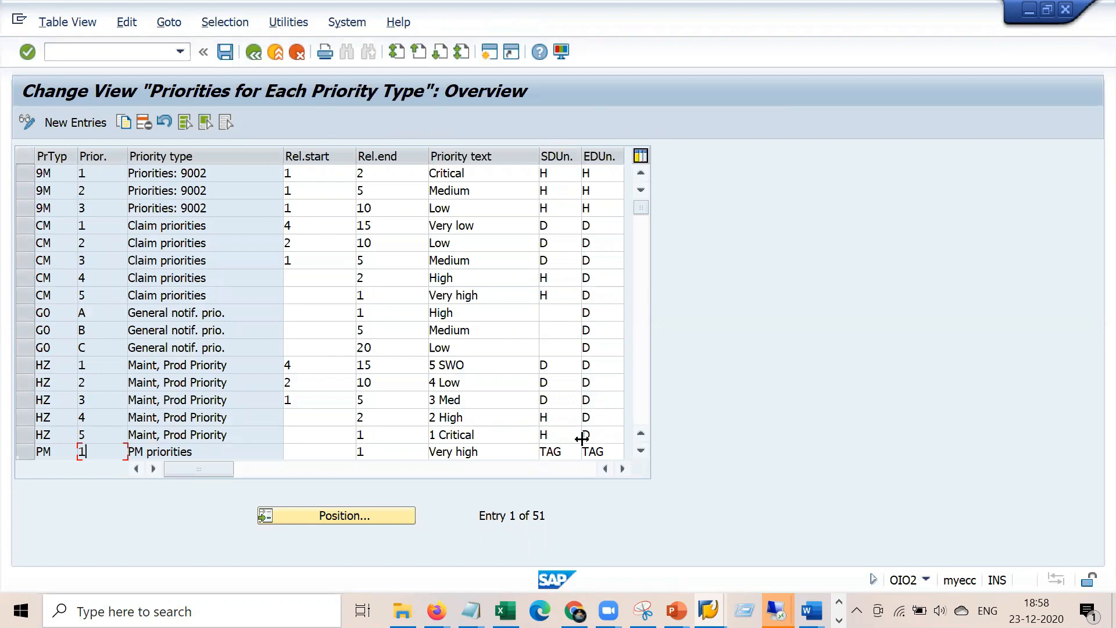
left_click(640, 451)
left_click(640, 450)
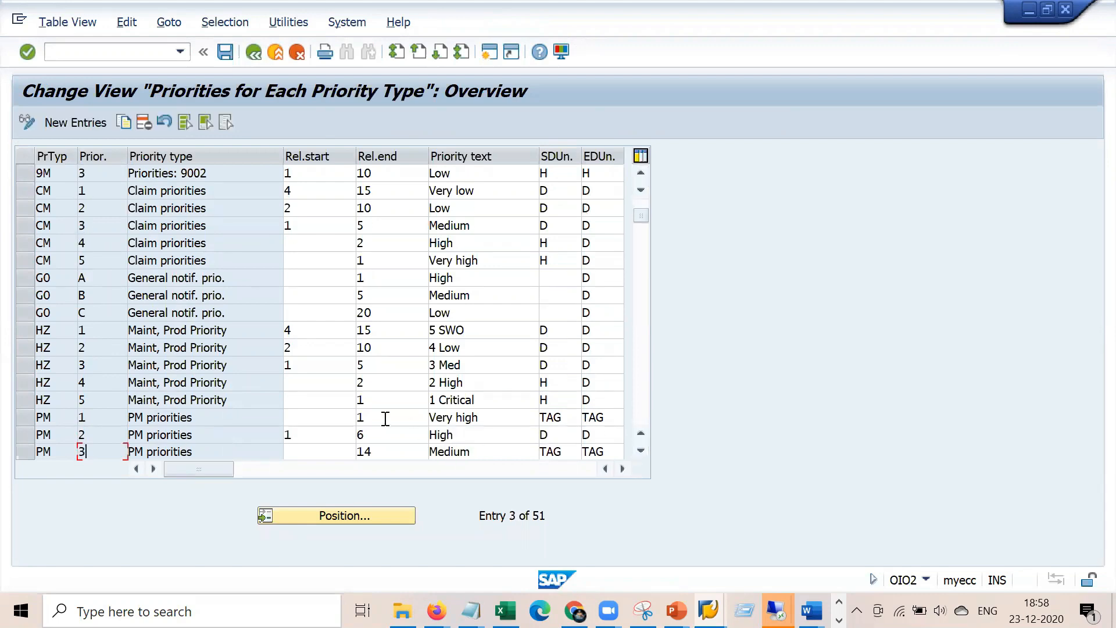
left_click_drag(386, 417, 356, 417)
left_click(326, 419)
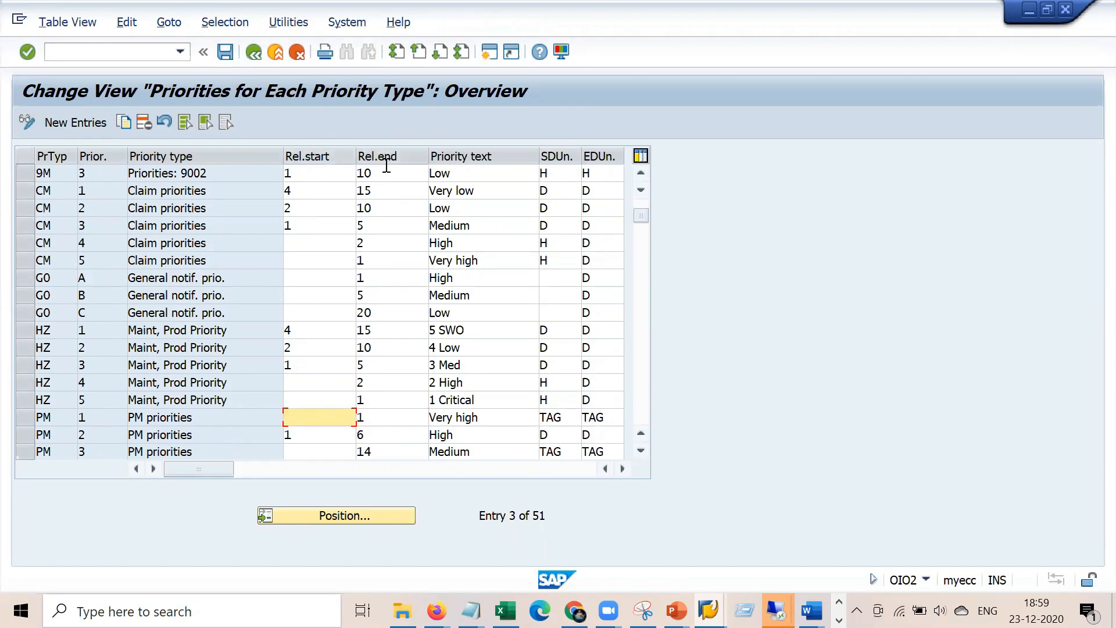
left_click_drag(380, 418, 355, 420)
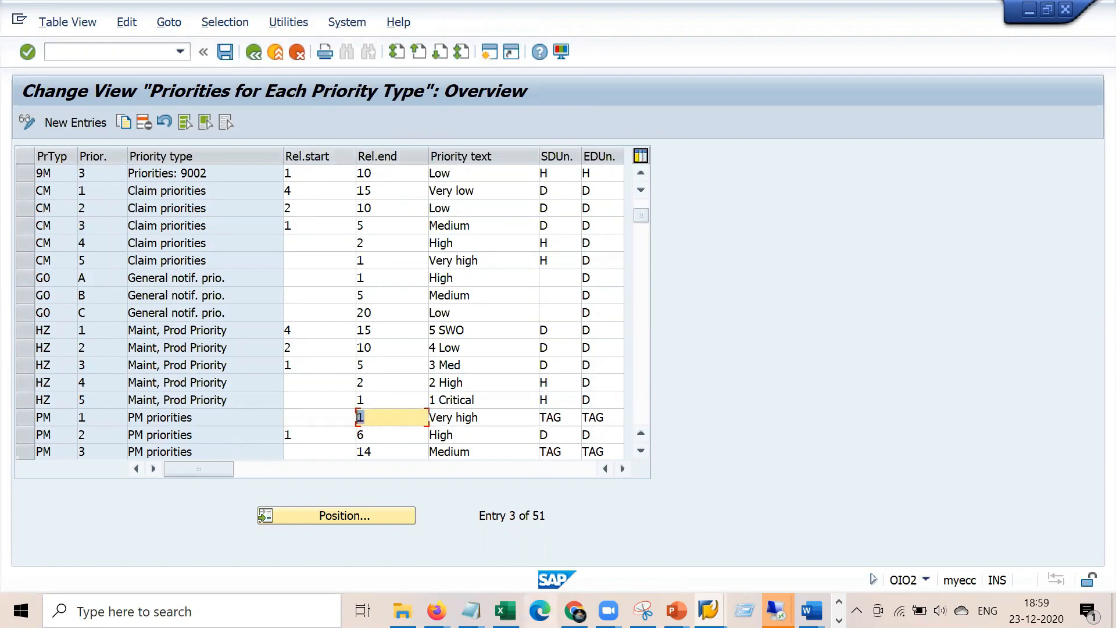
Compare with the order's basic start and finish dates, then return to the activity list
left_click(681, 605)
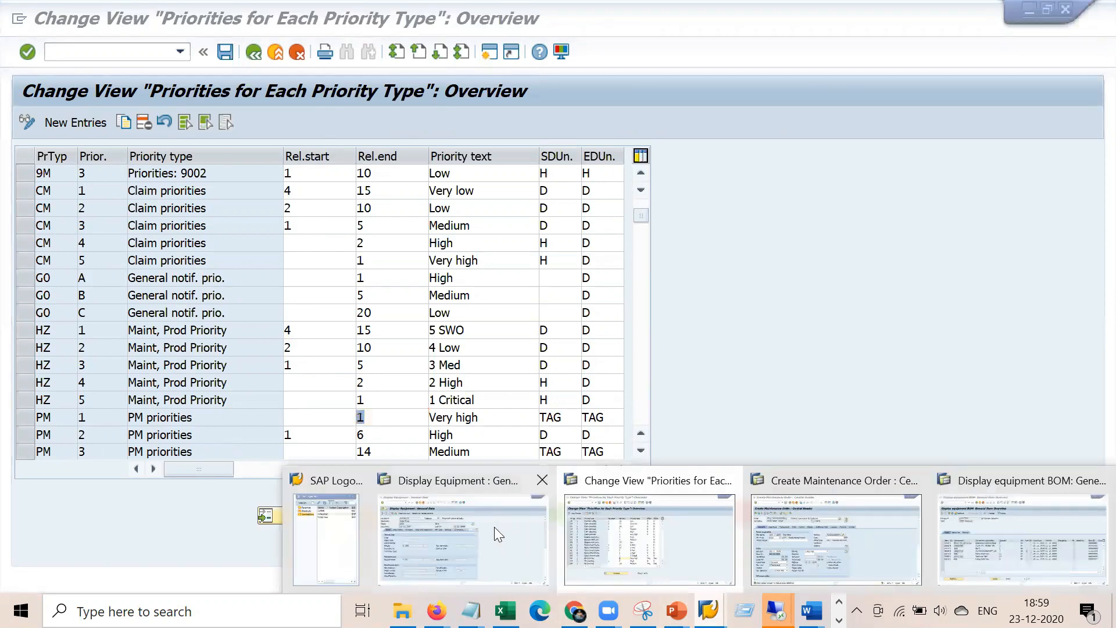
left_click(835, 552)
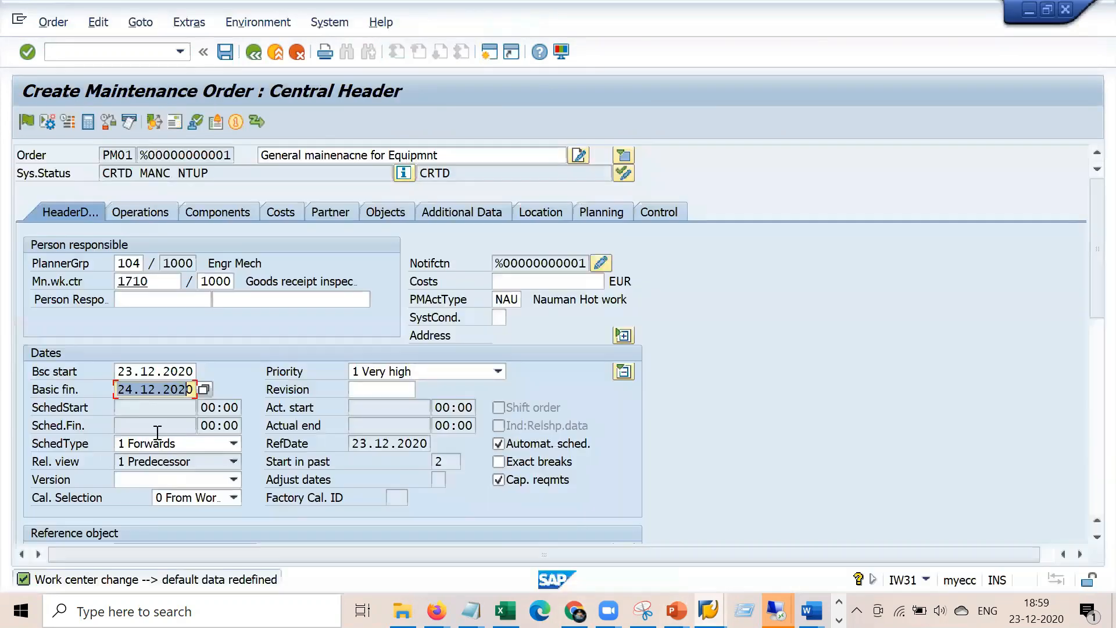
left_click(164, 373)
left_click(164, 390)
key("alt+Tab")
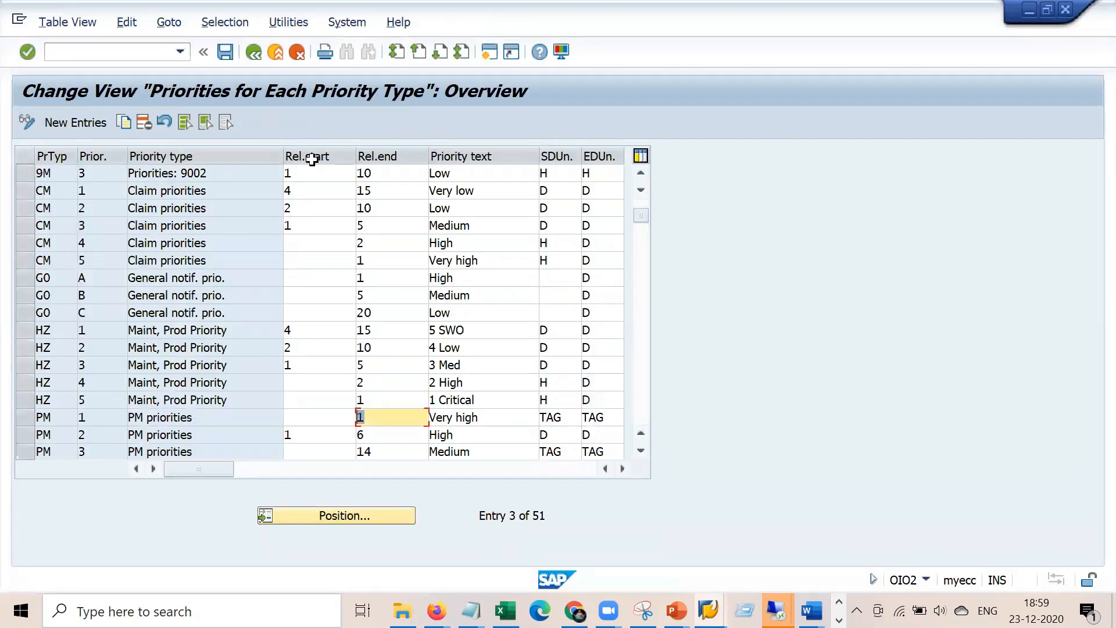
left_click(253, 53)
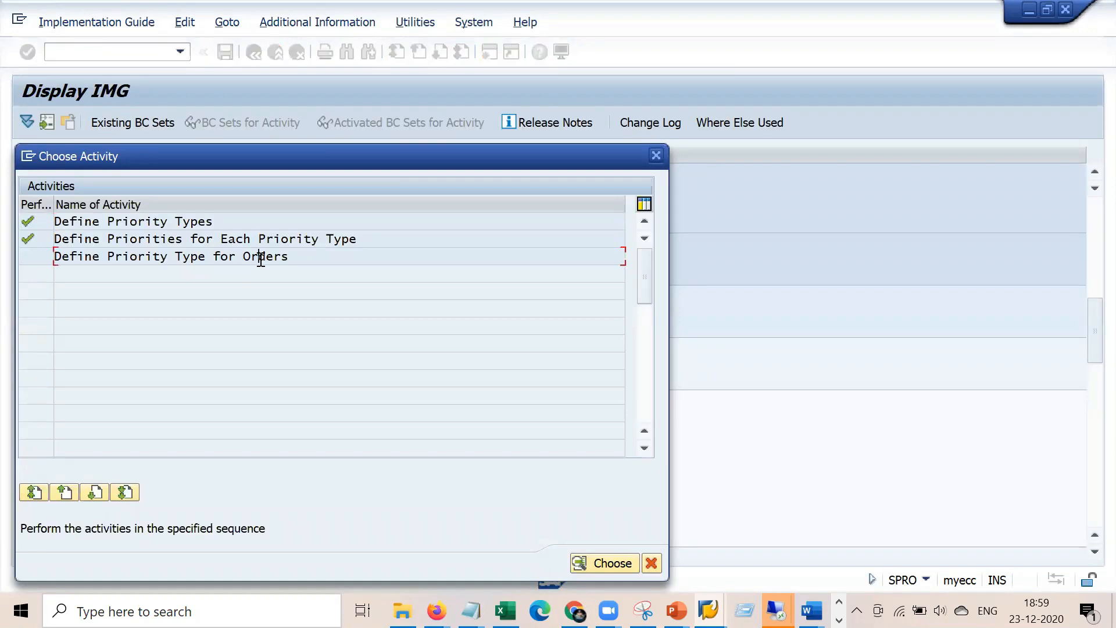
In Define Priority Type for Orders, position on PM01 and confirm its PM priority type
double_click(261, 259)
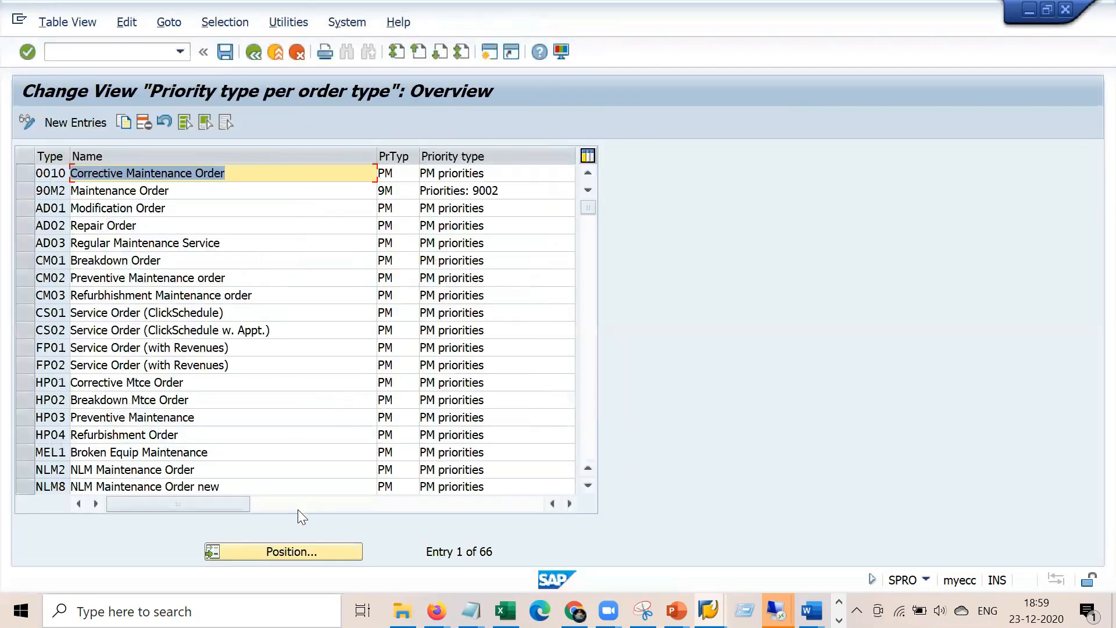
left_click(303, 558)
key("Down")
key("Down")
key("Down")
key("Down")
key("Down")
key("Down")
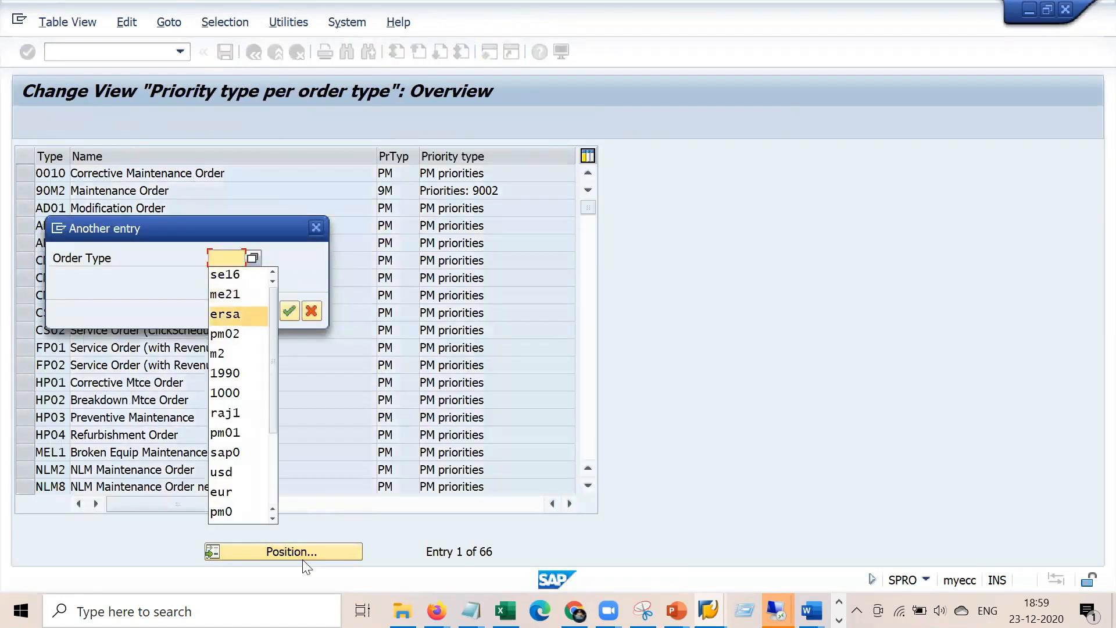
key("Down")
key("Down")
key("Down")
key("Return")
key("Return")
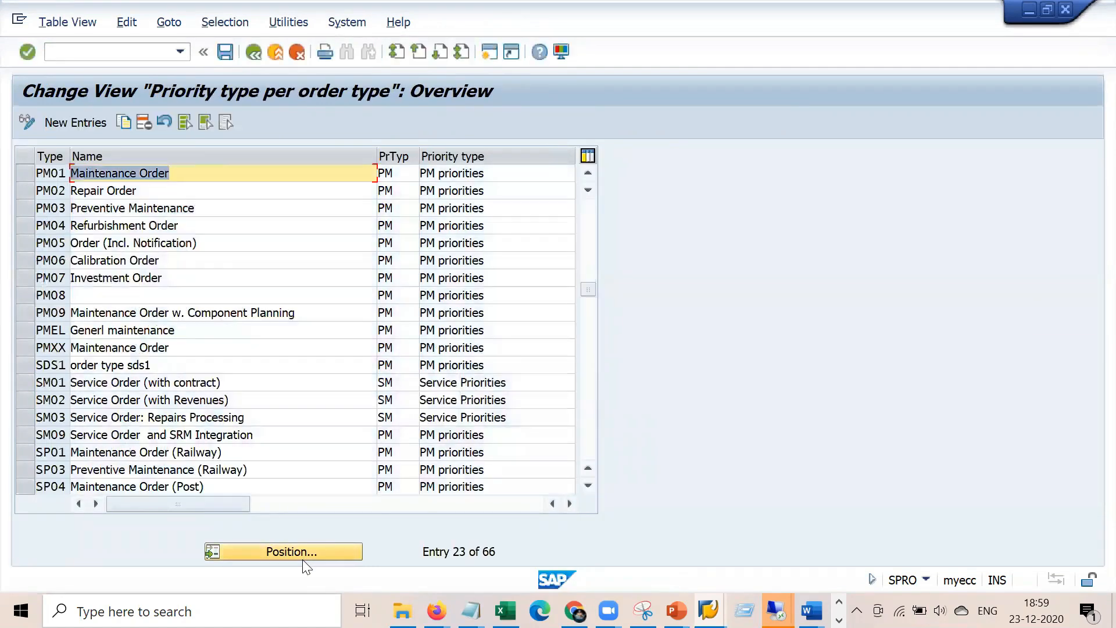
left_click(397, 174)
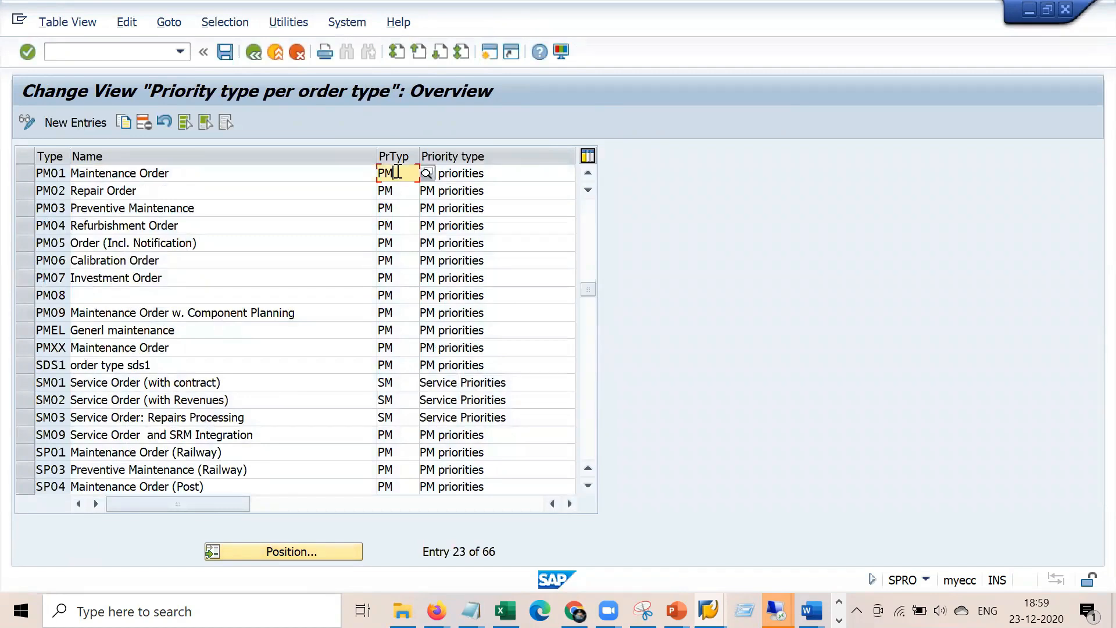
left_click(255, 53)
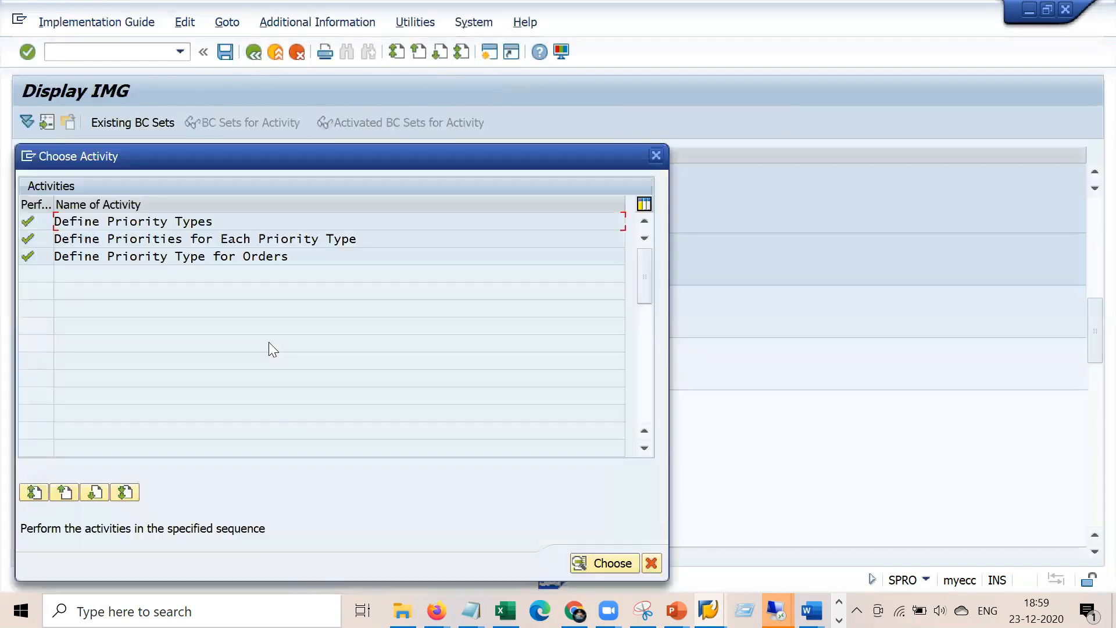
Close the Choose Activity dialog and bring the IW31 order window back to front
left_click(651, 562)
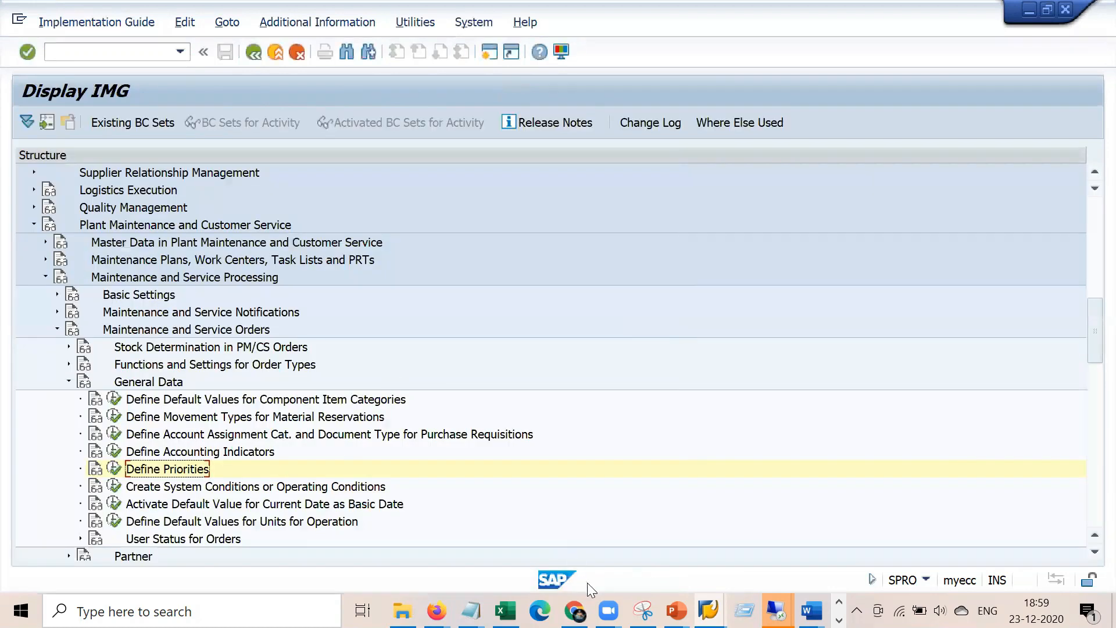
left_click(776, 611)
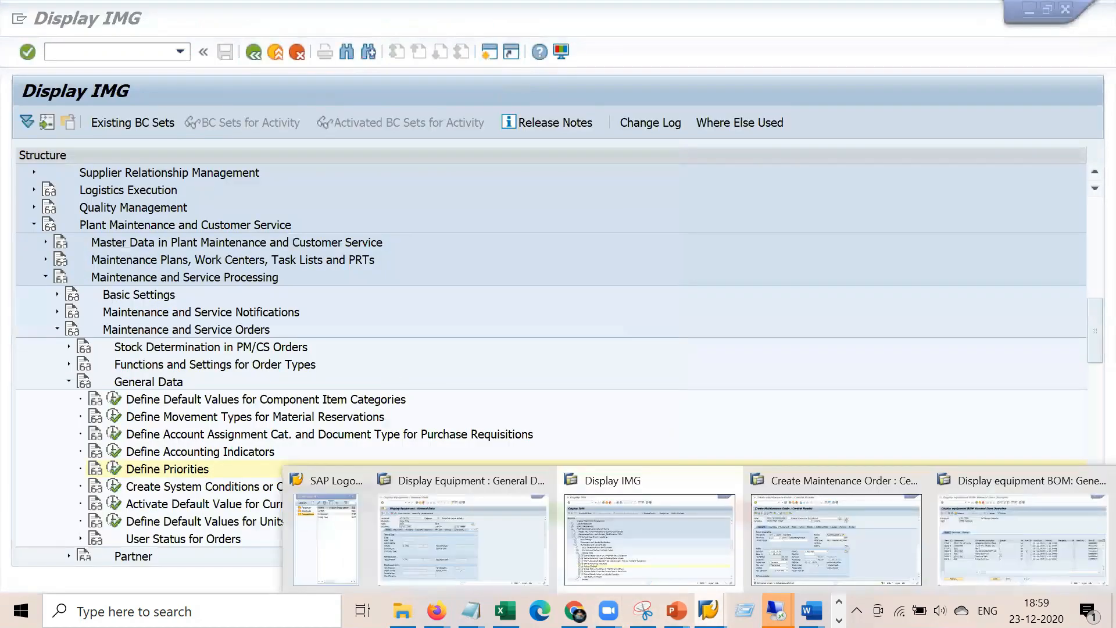
left_click(854, 534)
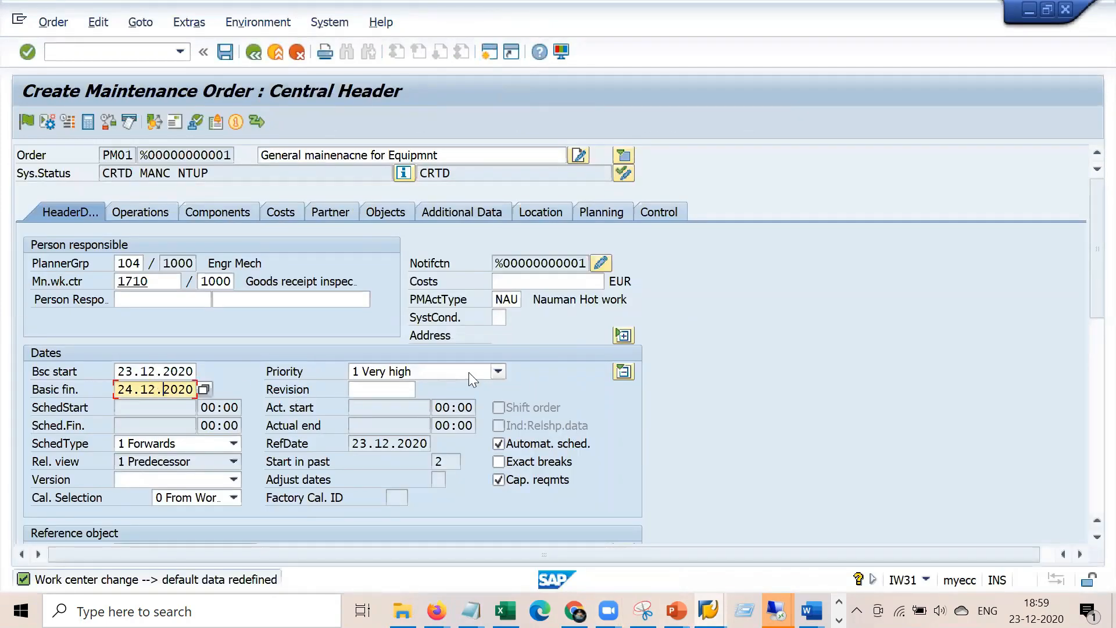
Change the order's priority to 3 Medium, confirm it, and open a new SAP session
left_click(499, 372)
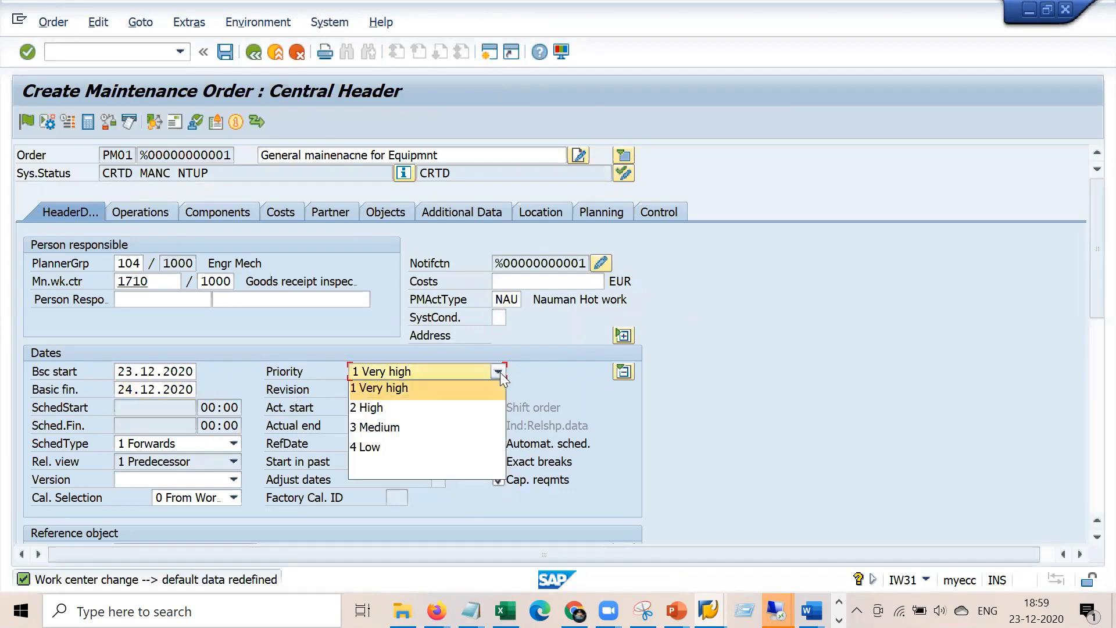
left_click(417, 429)
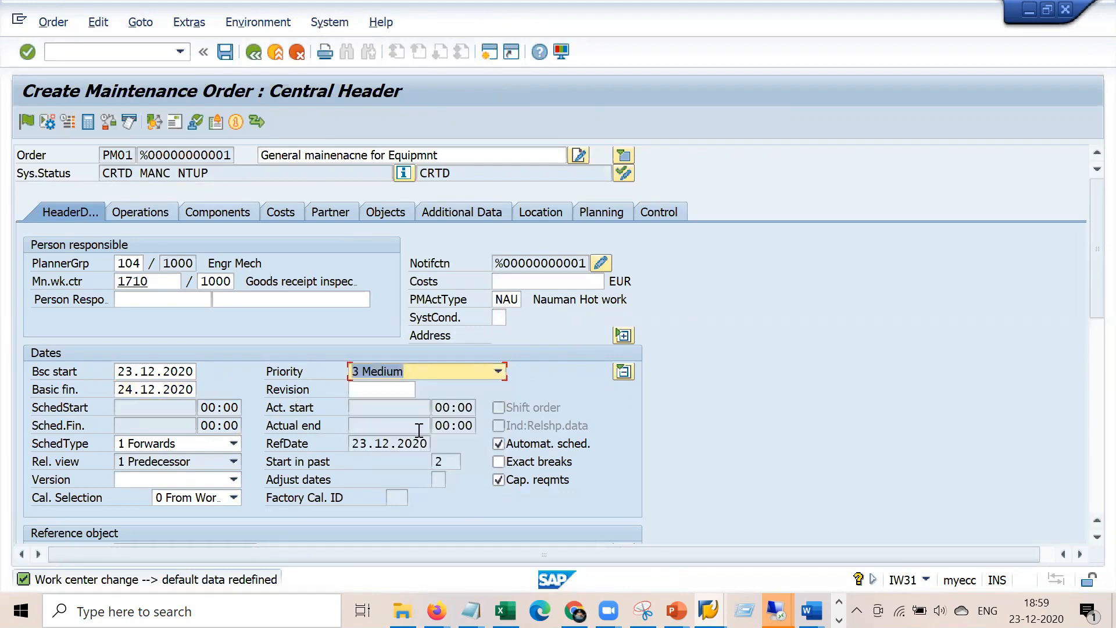
key("Return")
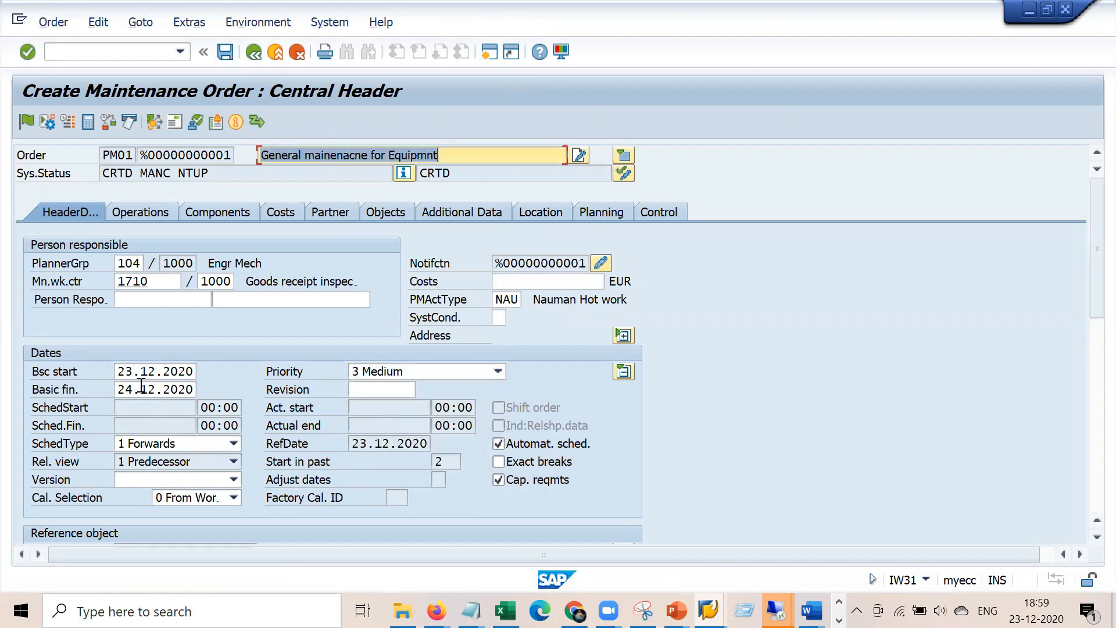
left_click(490, 52)
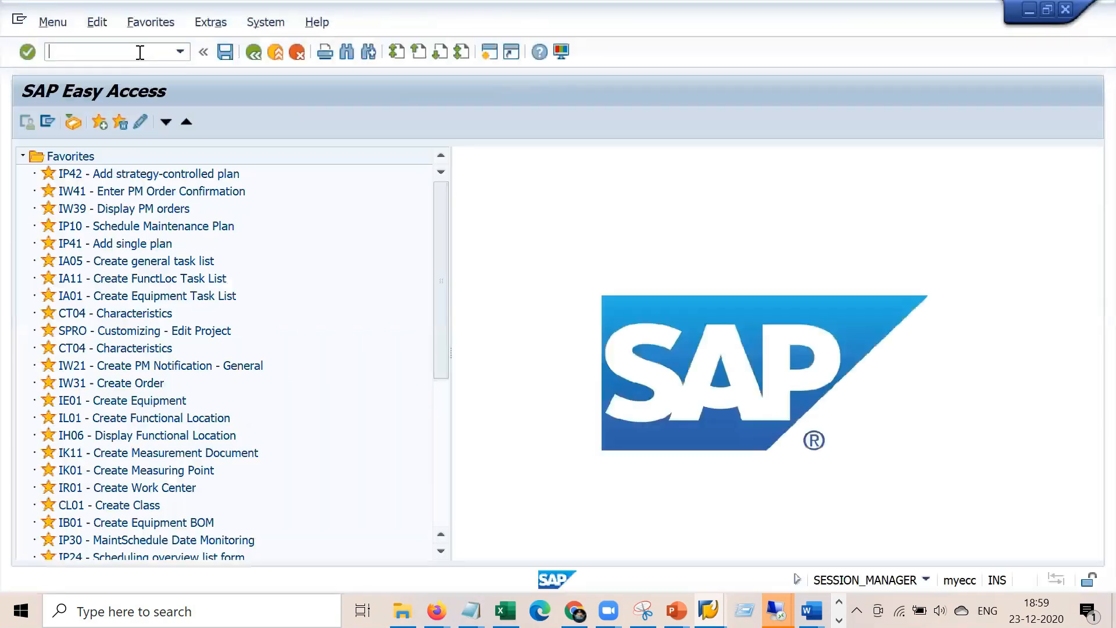
Start a new IW31 order with priority 4 Low and planning plant 1000
left_click(139, 52)
type("iw31")
key("Return")
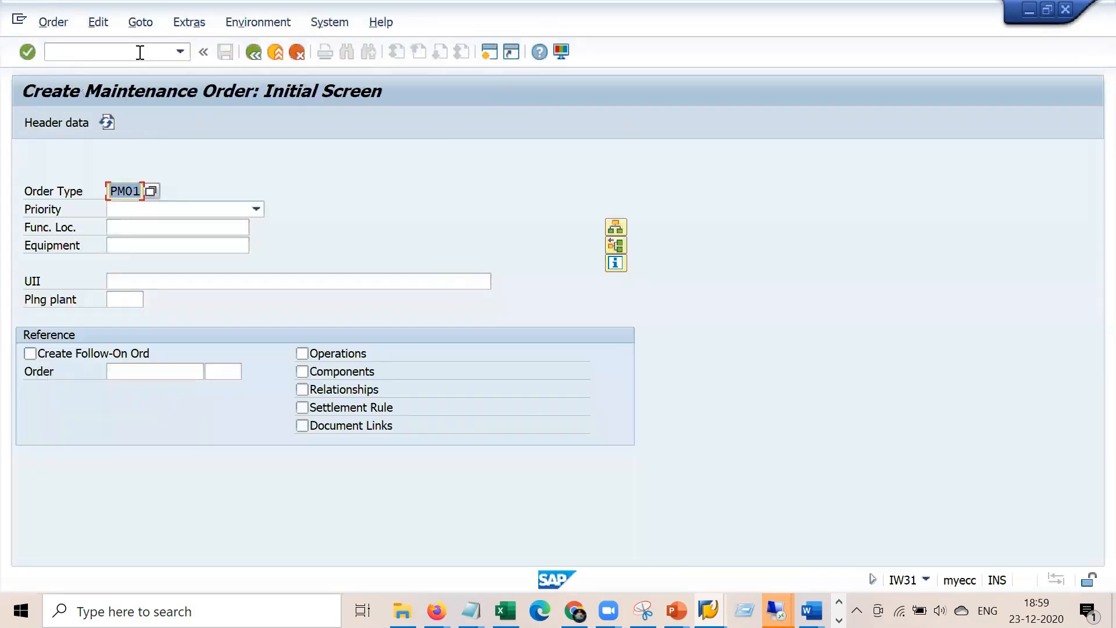
left_click(212, 210)
left_click(179, 286)
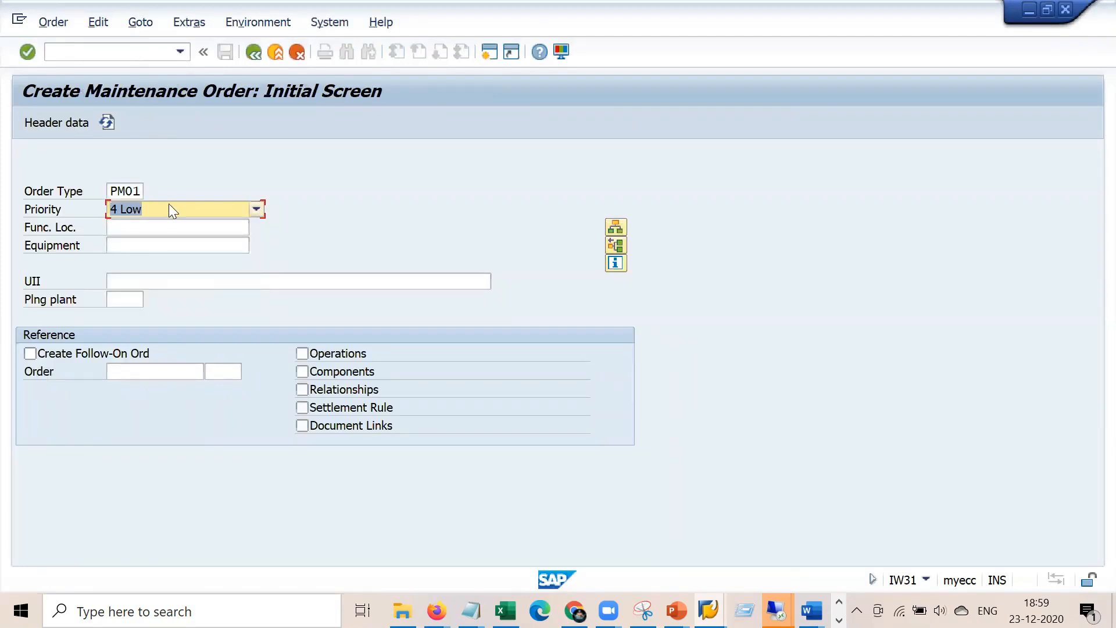
key("Return")
type("1000")
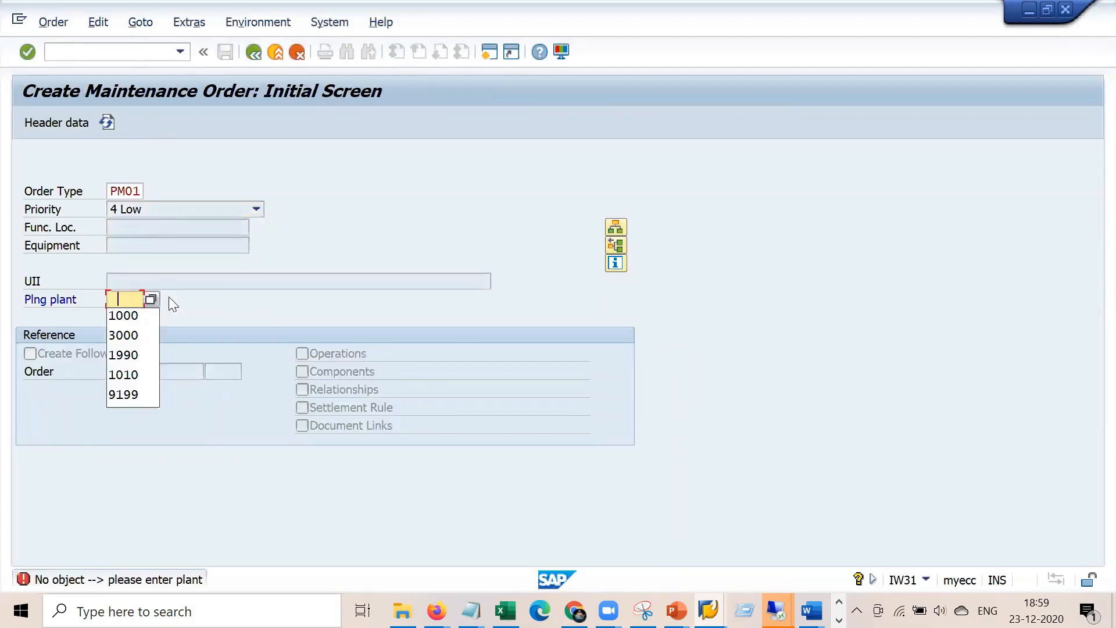
key("Return")
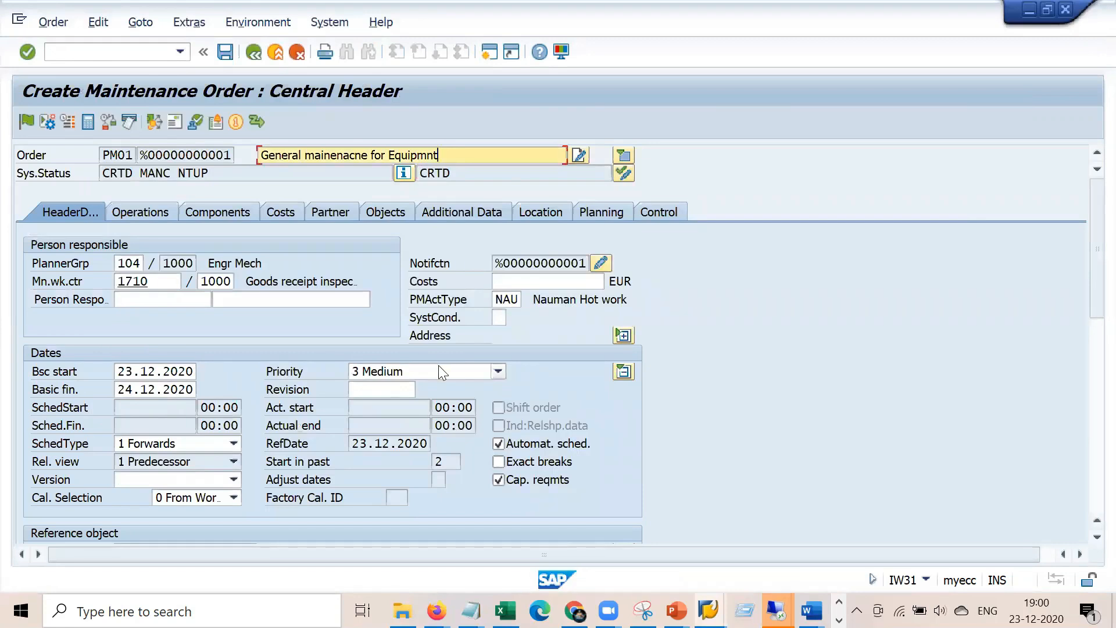
Set the header priority to 4 Low, then review operation 0010 at work center 1710, plant 1000
left_click(438, 369)
left_click(372, 447)
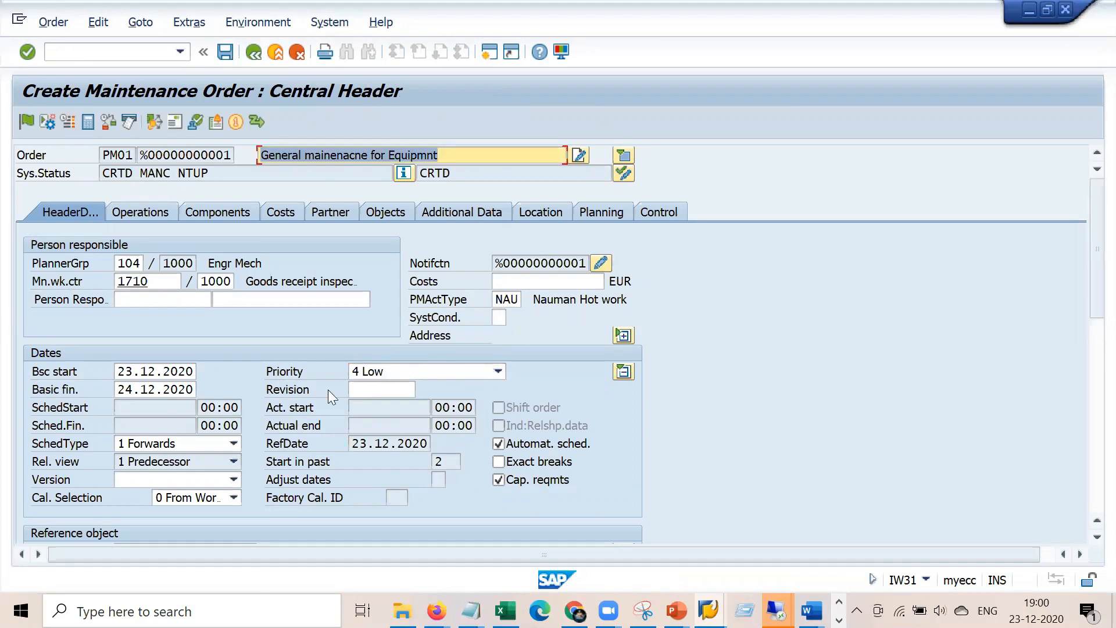
left_click(624, 372)
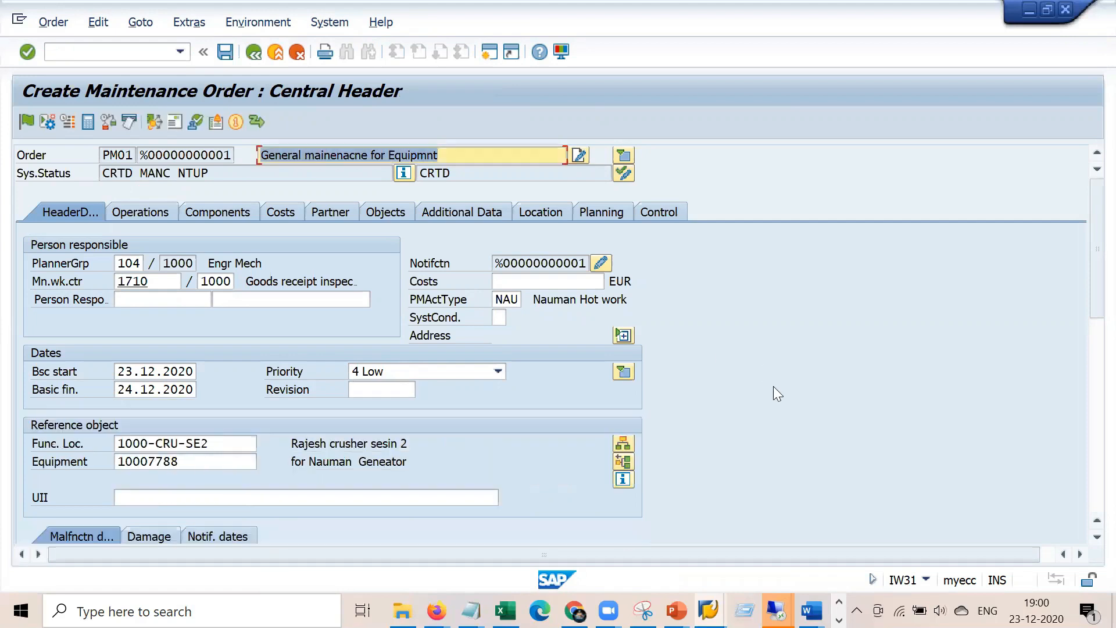
scroll(773, 386, "down", 4)
left_click_drag(212, 245, 100, 250)
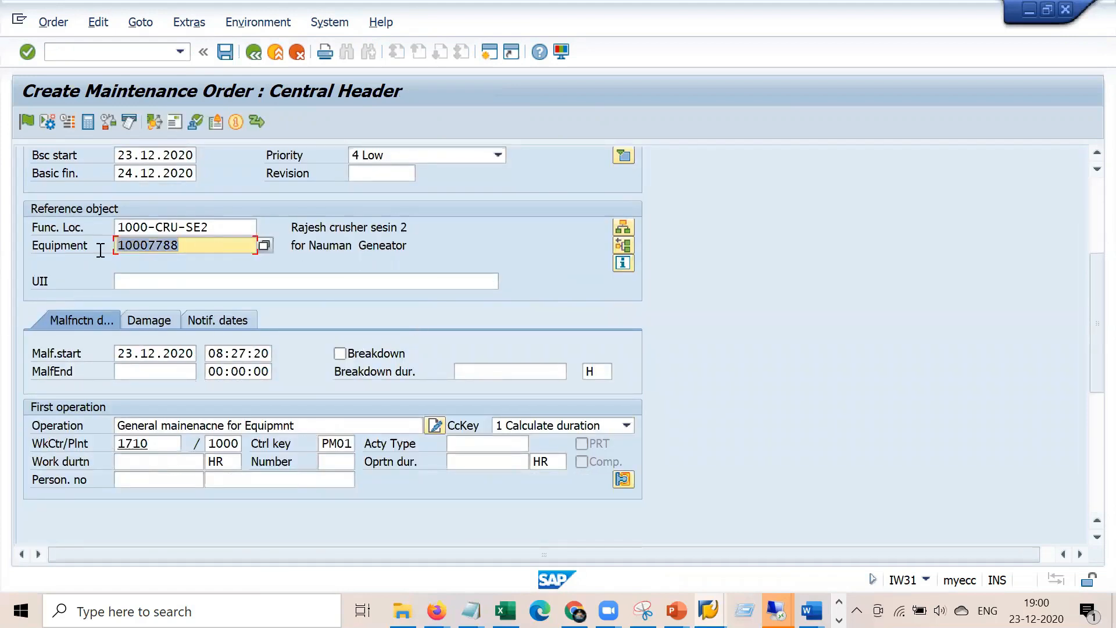
scroll(599, 306, "up", 1)
scroll(602, 314, "up", 2)
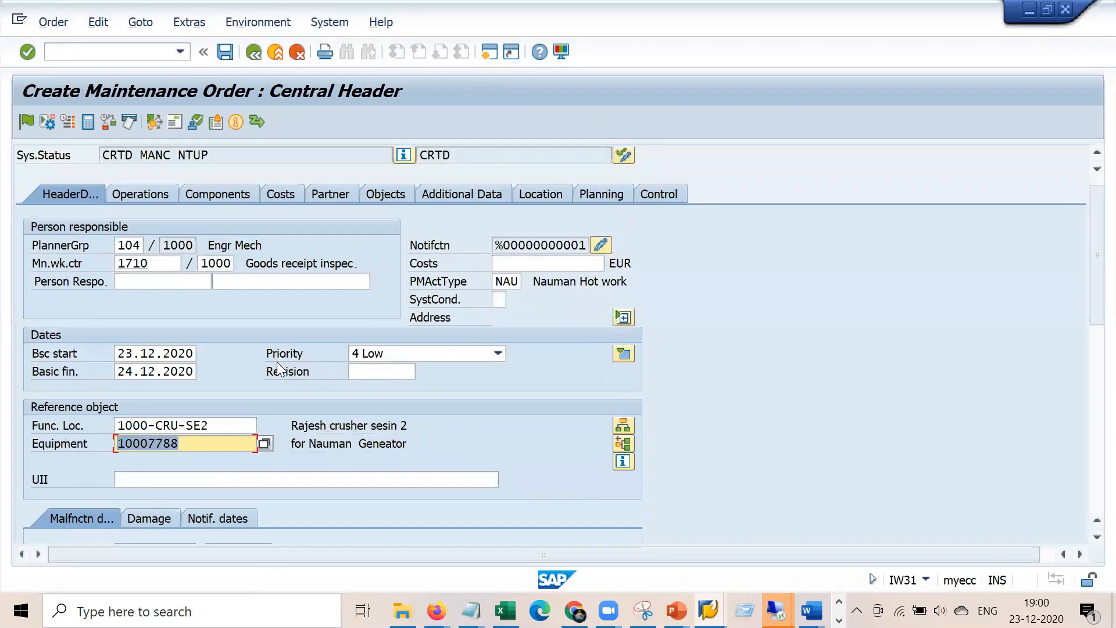
left_click(154, 198)
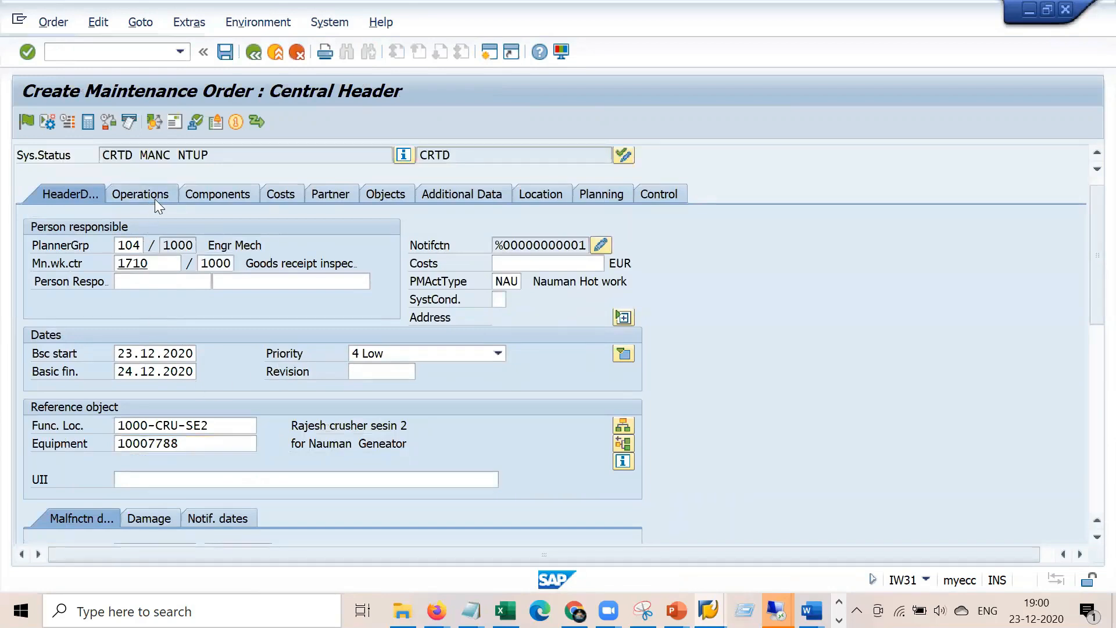
left_click_drag(451, 262, 277, 261)
Add operations 0020 'Bearing check' and 0030 'Lube oil chekc' to the order
left_click(360, 276)
type("Ne")
key("BackSpace")
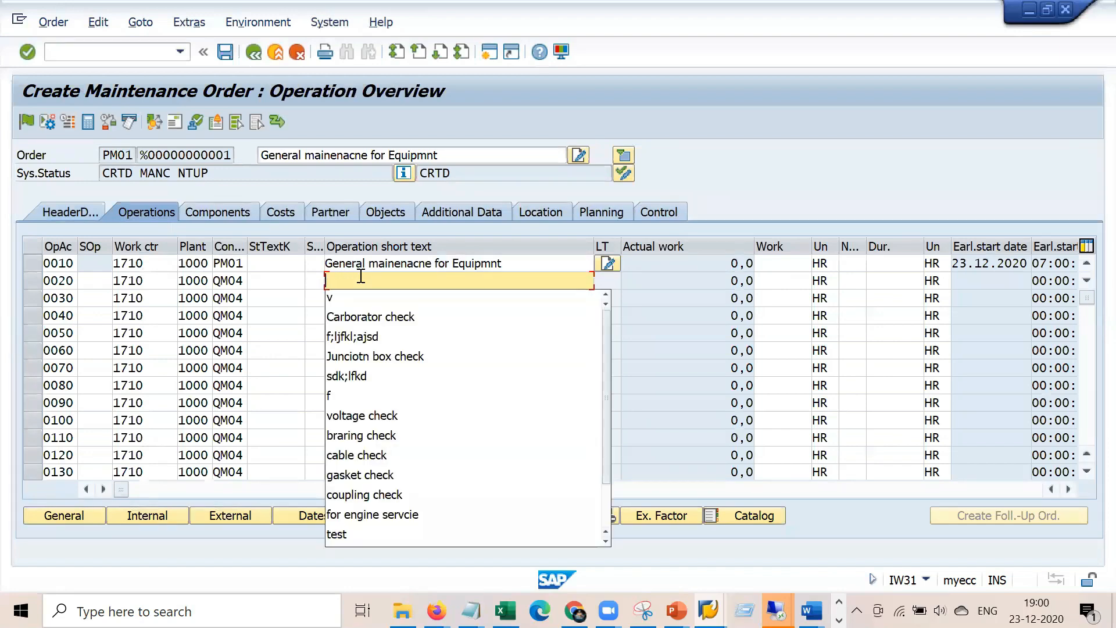
key("BackSpace")
key("BackSpace")
type("Bearing check")
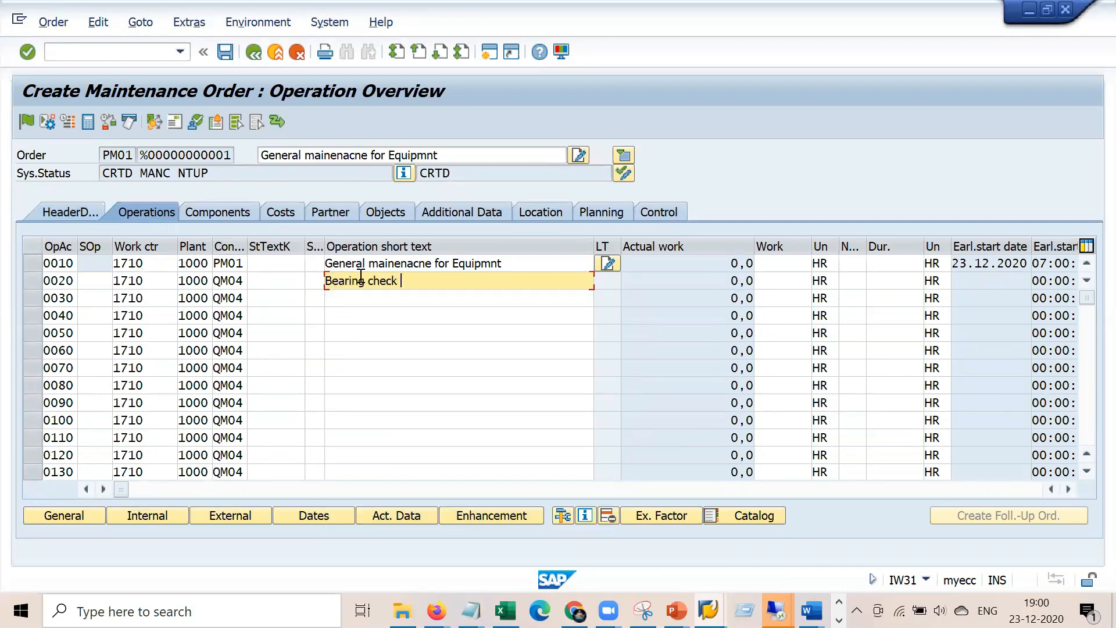
key("Down")
type("Lube oil chekc")
key("Return")
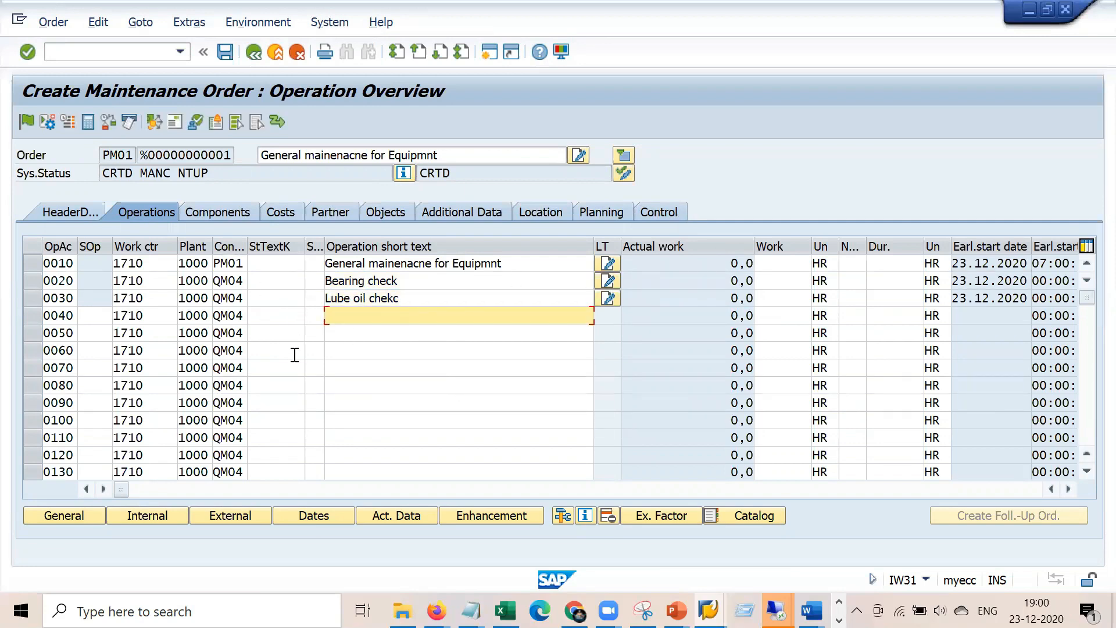
Give operation 0010 number 2 and duration 2,0 hours
left_click(550, 263)
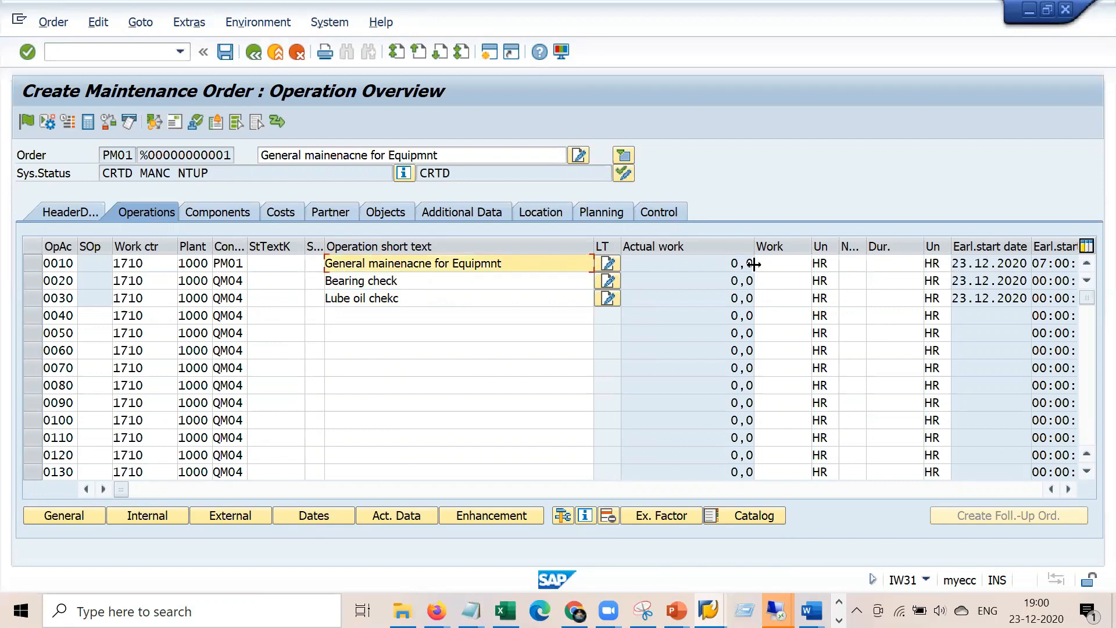
left_click(852, 263)
type("2")
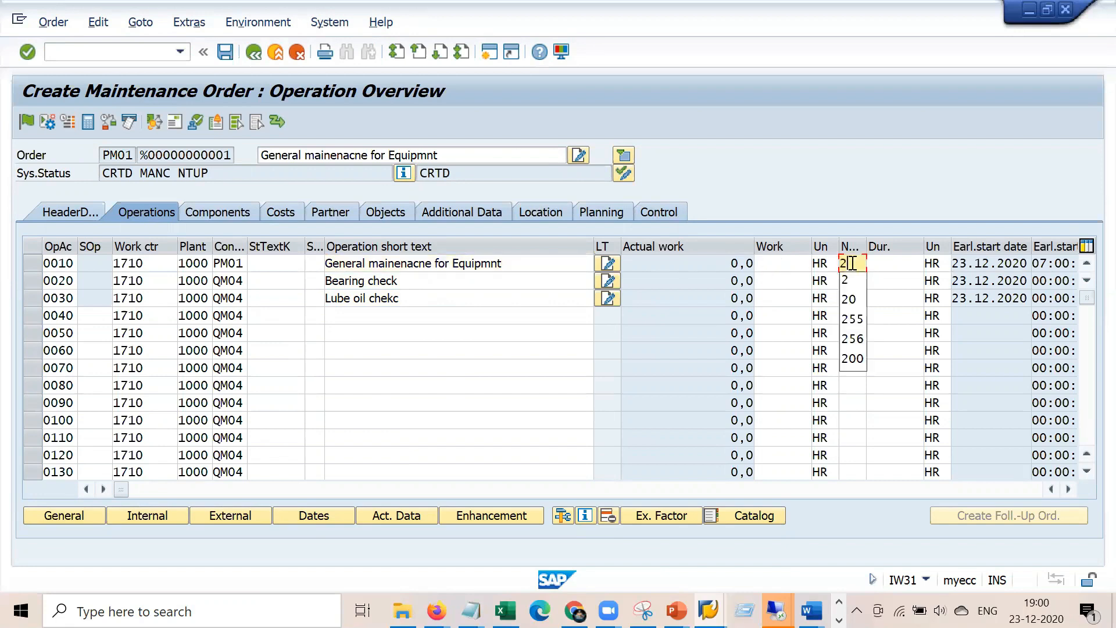
key("Tab")
type("2")
key("Return")
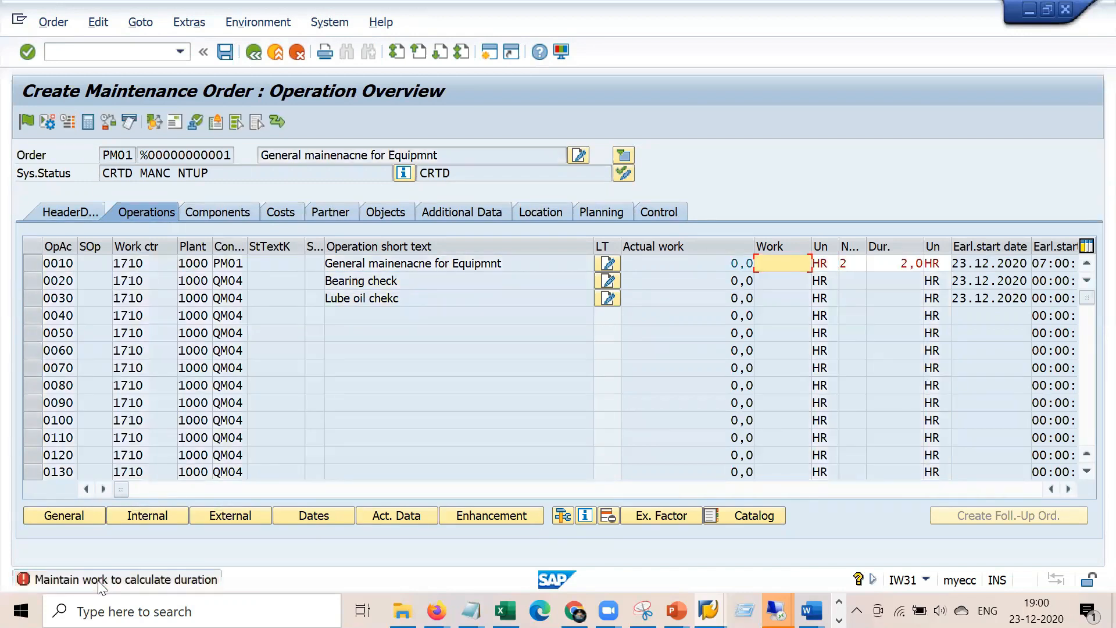
Set operation 0010's calculation key to '2 Calculate work' for 4,0 HR, then view the 0,00 EUR costs
left_click(1068, 489)
left_click(1069, 489)
left_click(1068, 489)
left_click(1069, 489)
left_click(1068, 489)
left_click(1068, 489)
left_click(1068, 488)
left_click(1069, 489)
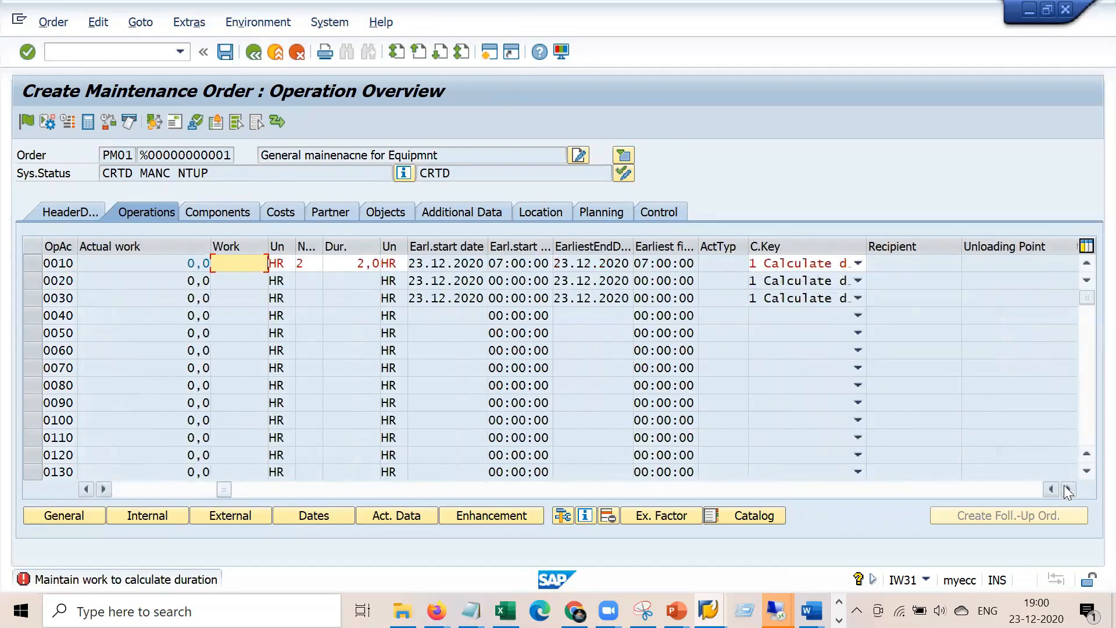
left_click(1069, 489)
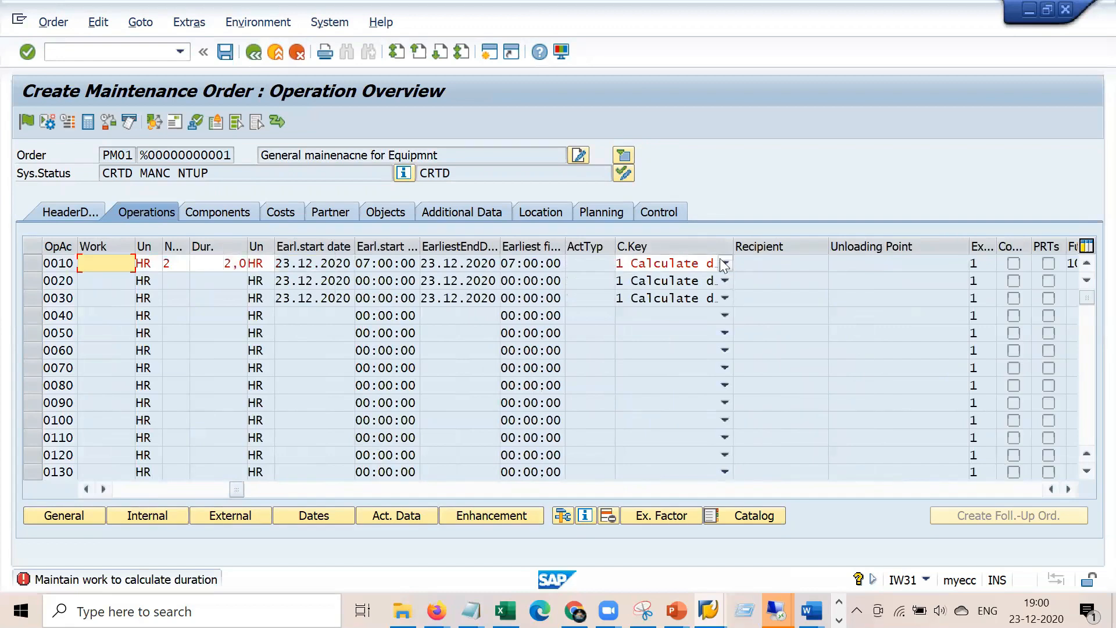
left_click(725, 263)
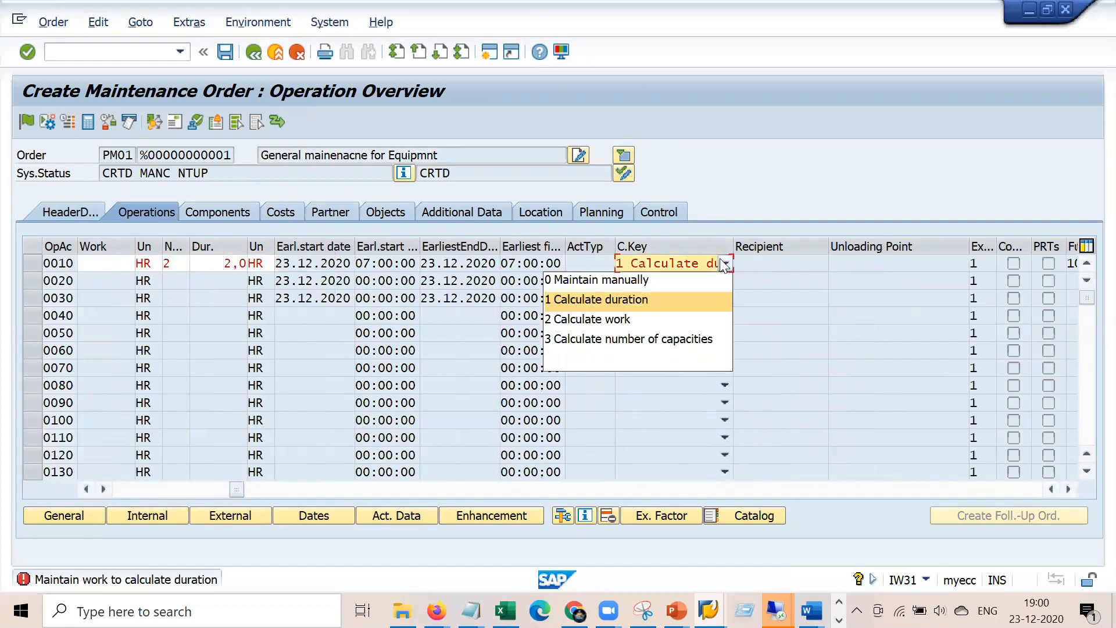
left_click(630, 321)
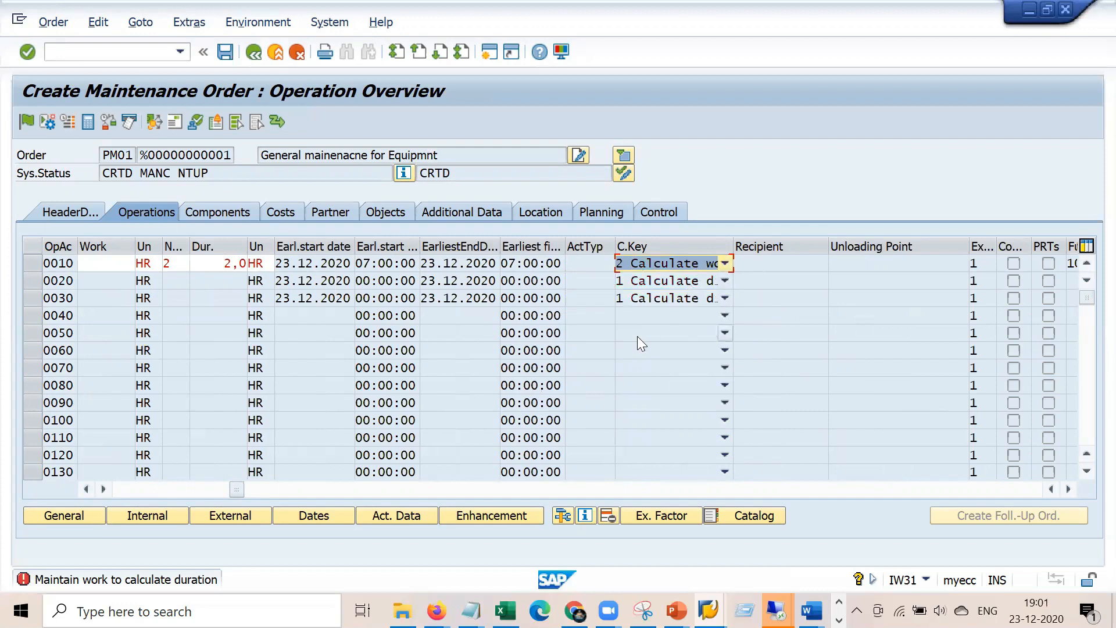
key("Return")
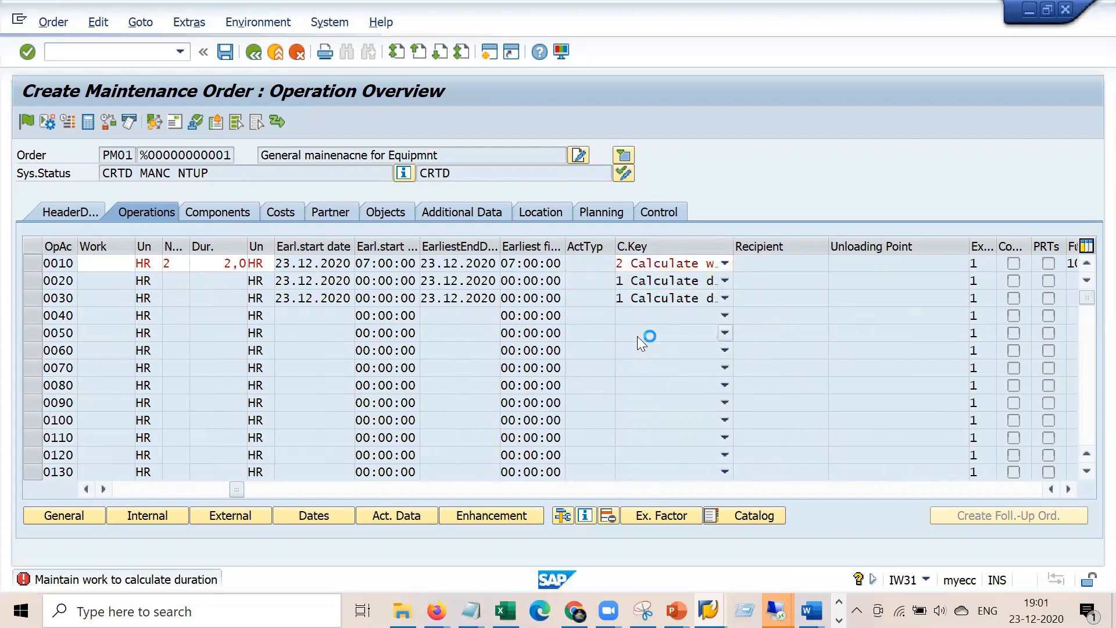
left_click(529, 265)
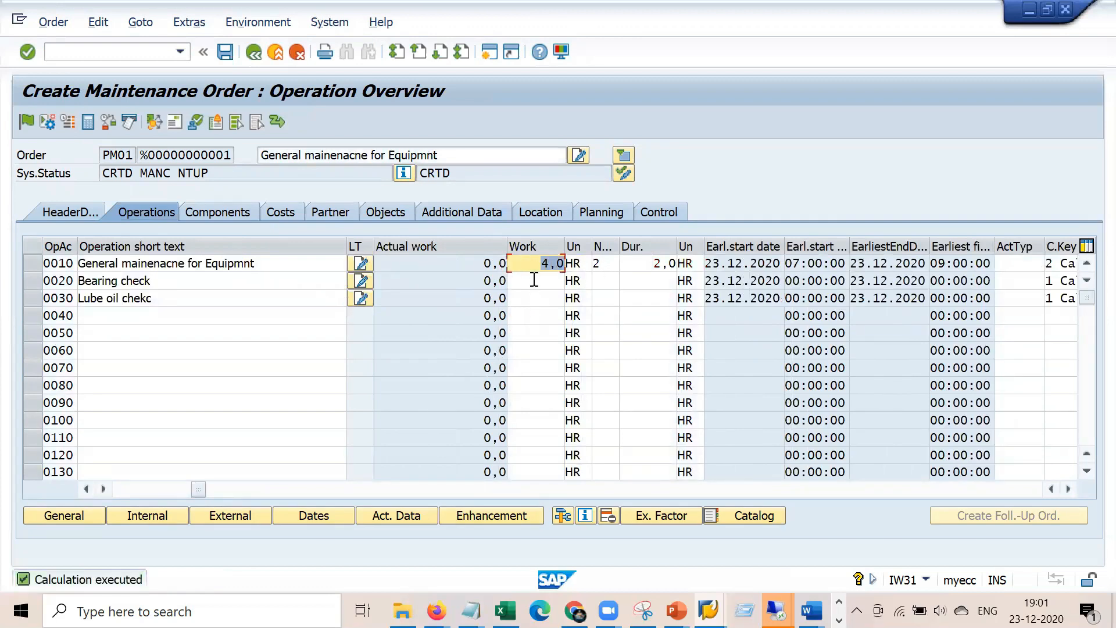
left_click(284, 214)
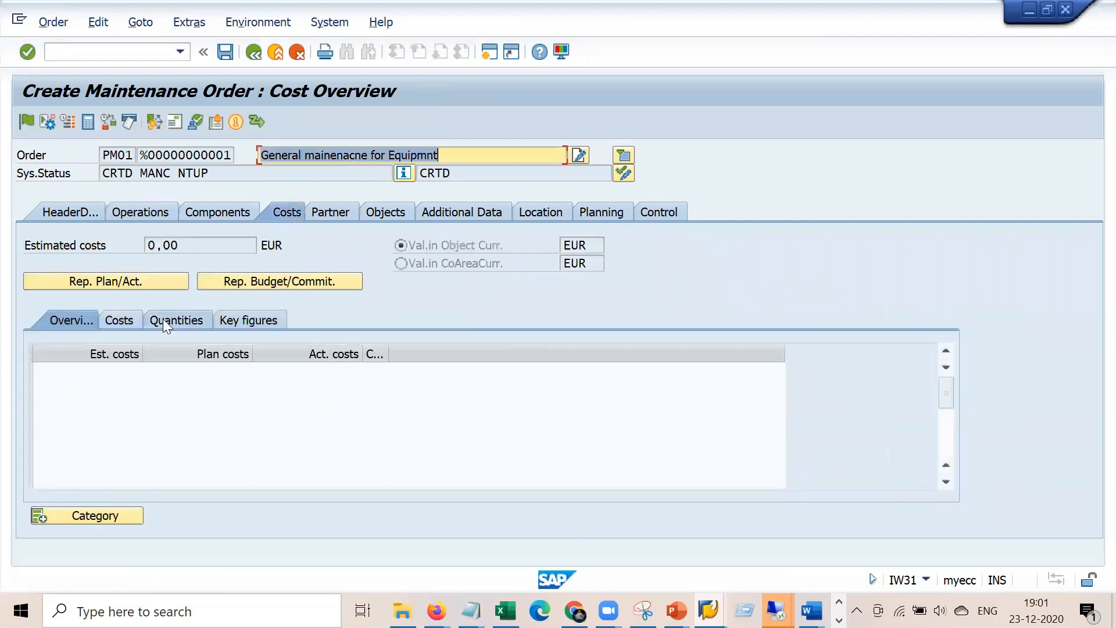
Set operation 0020's work center to ELEKTRIK with number 1 and duration 3
left_click(125, 319)
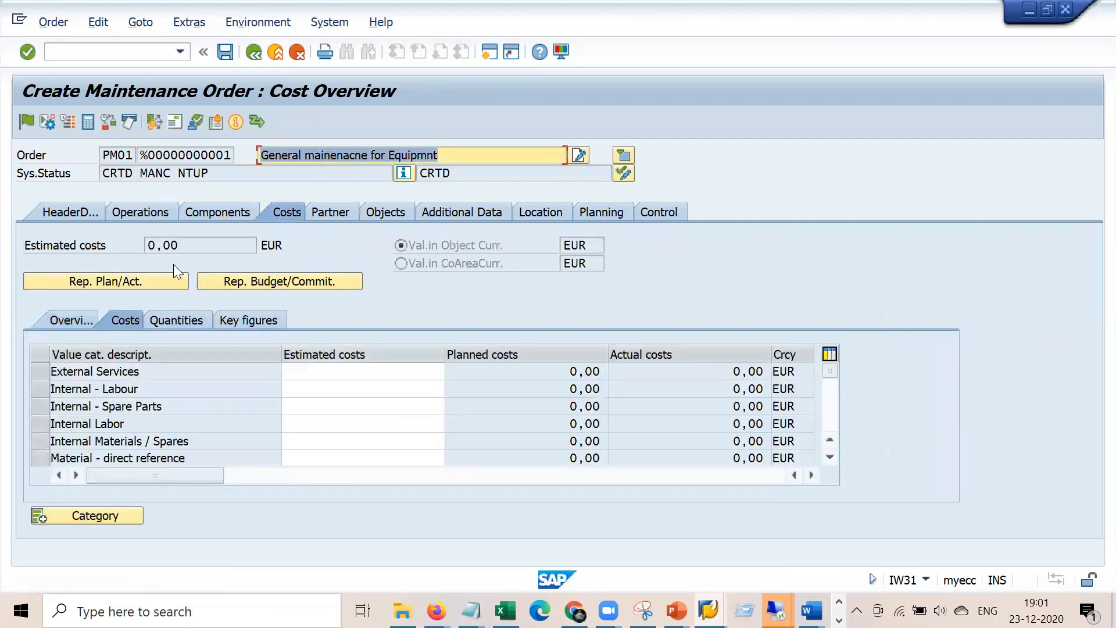
left_click(148, 214)
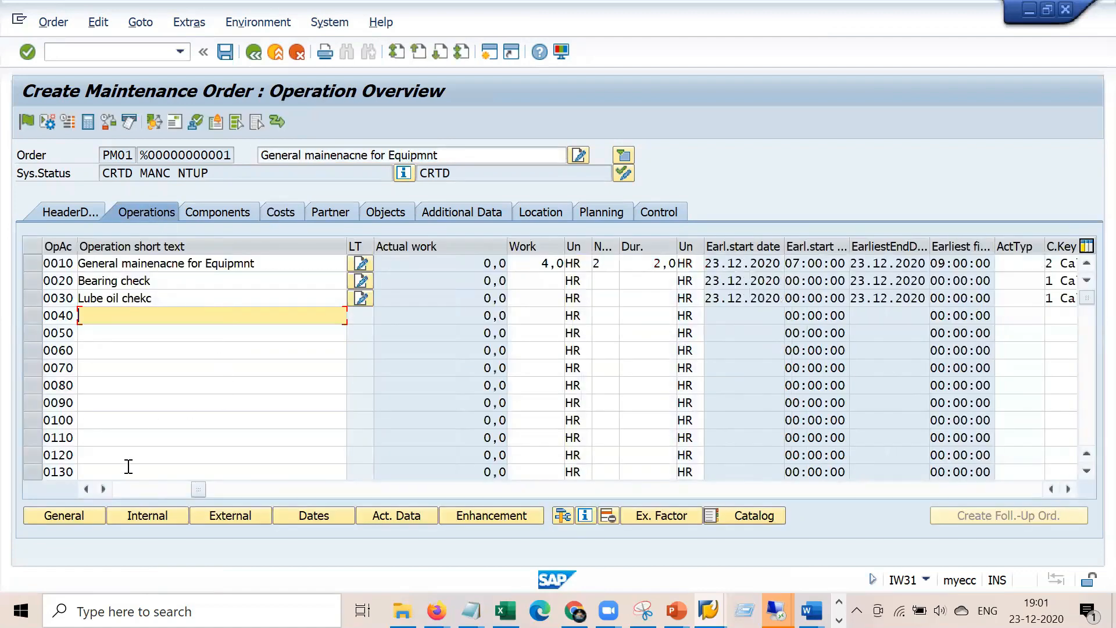
left_click(126, 487)
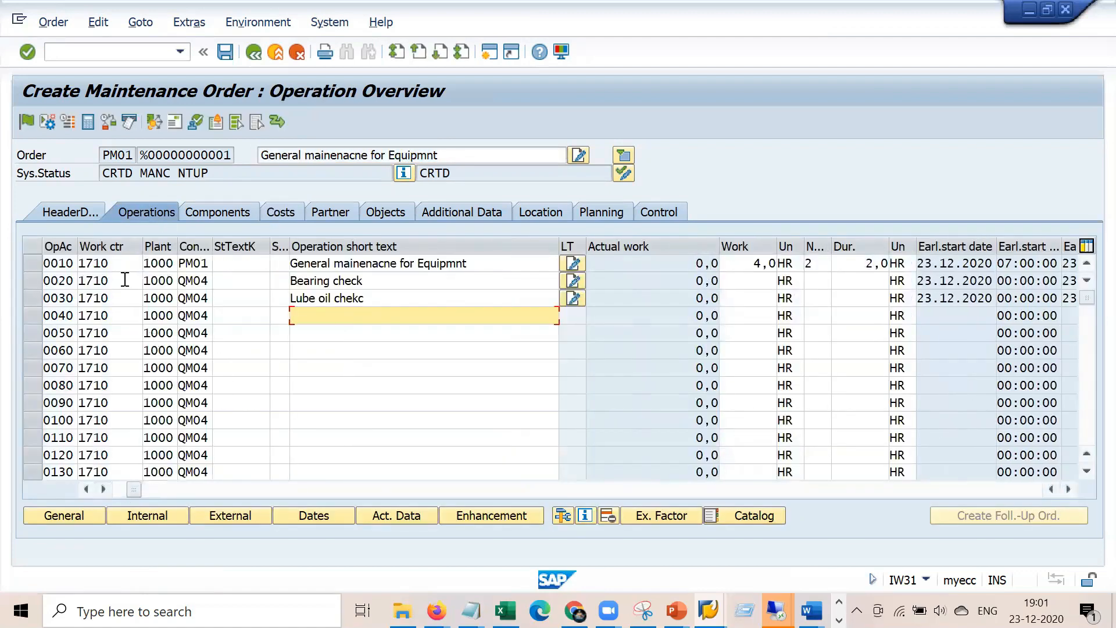
left_click_drag(124, 281, 68, 278)
key("BackSpace")
key("Down")
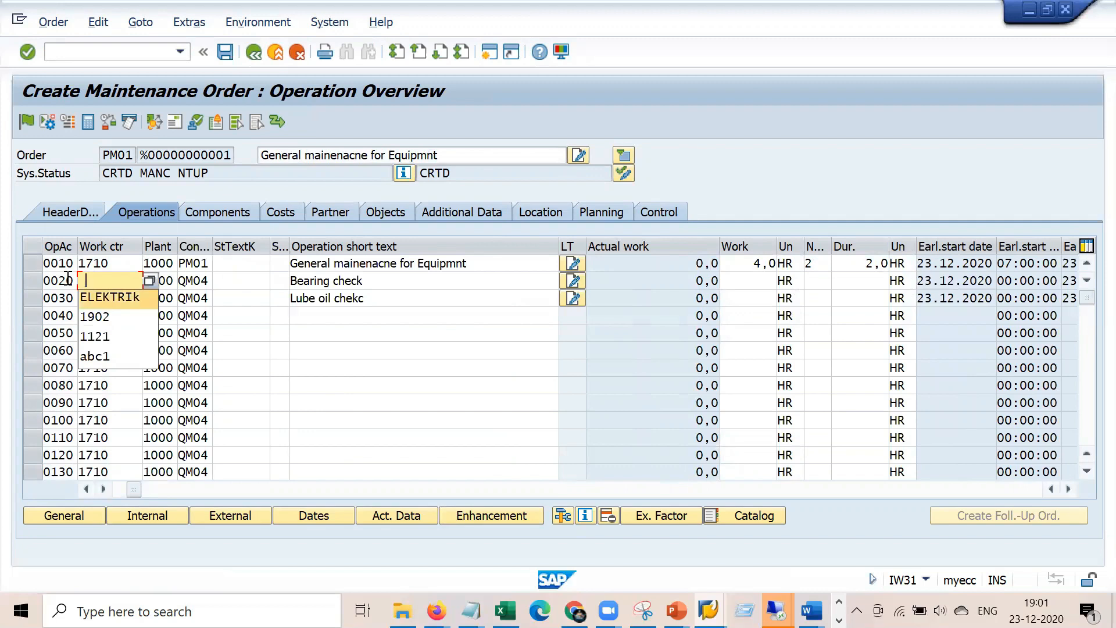
key("Return")
key("Tab")
key("Tab")
key("Tab")
key("Tab")
key("Tab")
key("Tab")
key("Tab")
key("Tab")
type("1")
key("Tab")
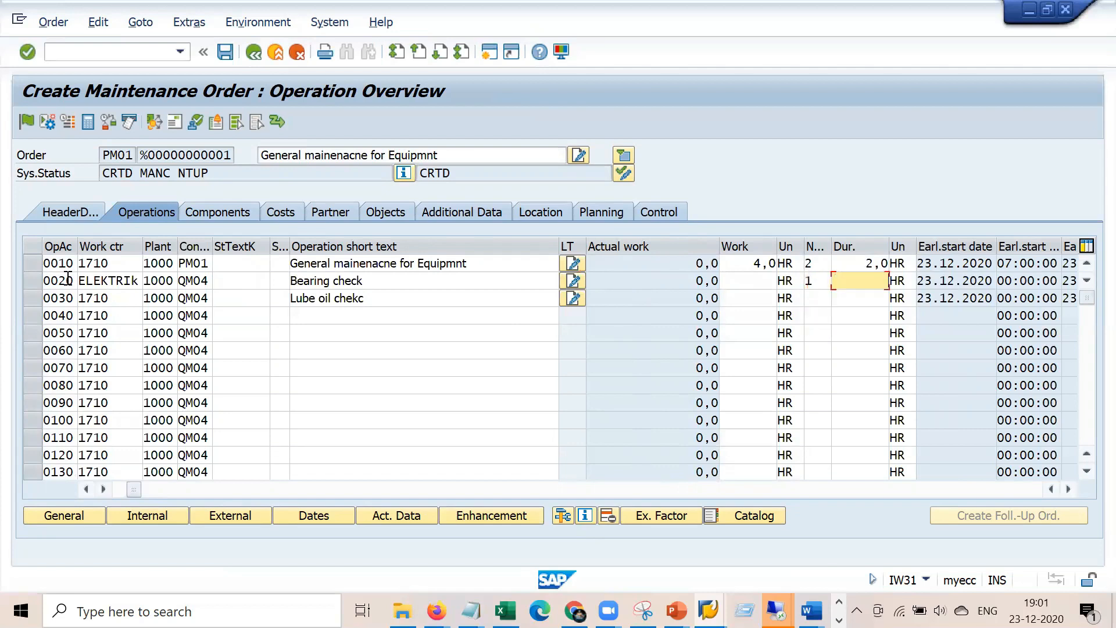
key("Tab")
key("Tab")
key("Tab")
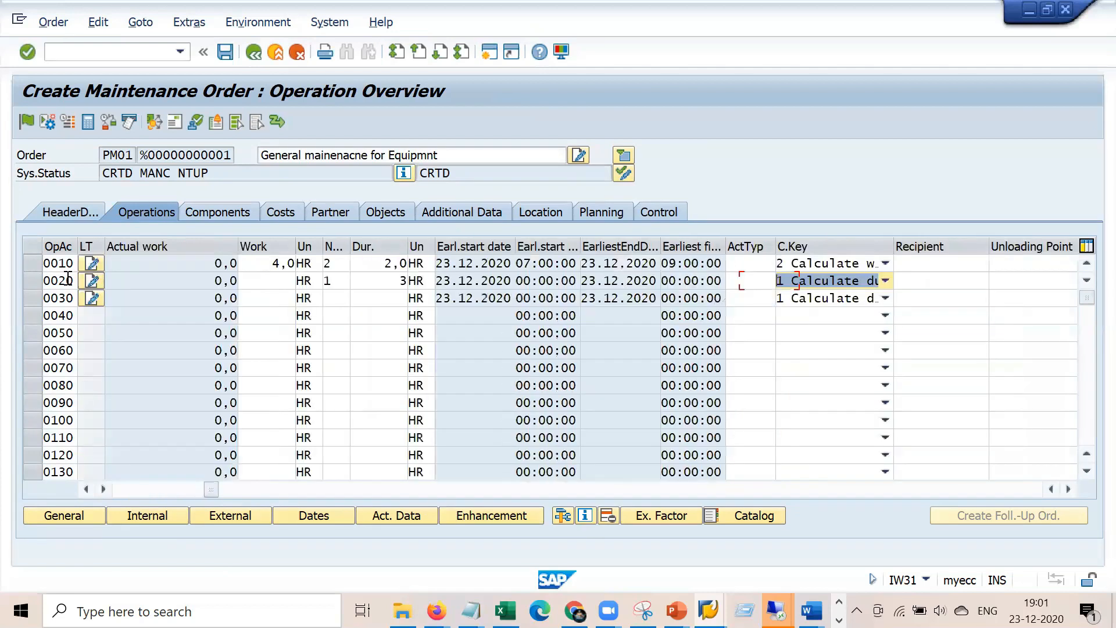
left_click(572, 317)
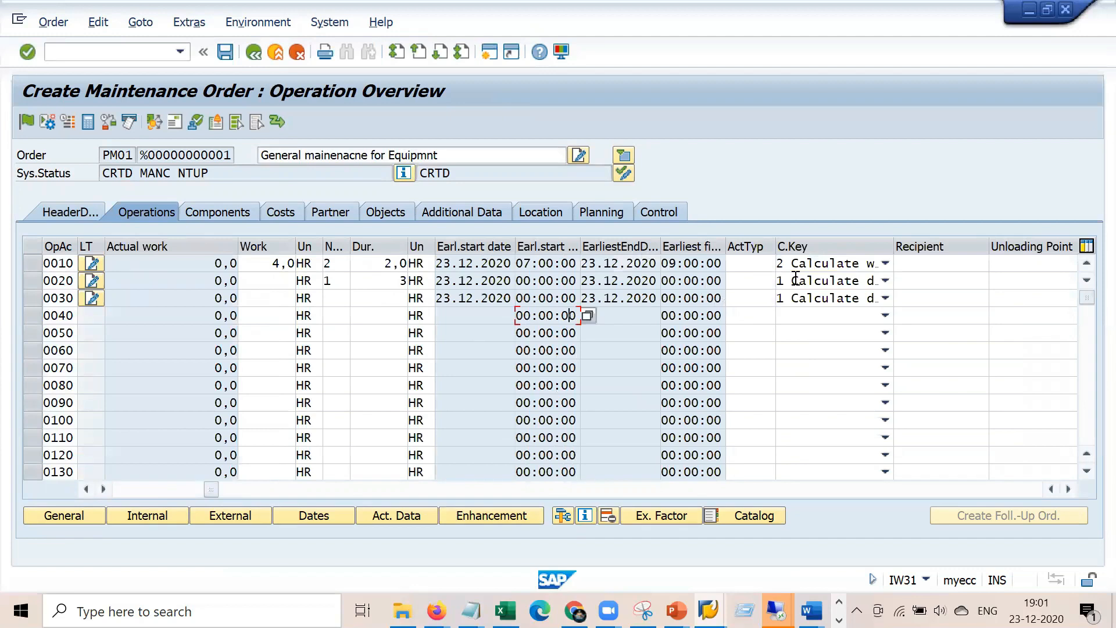
Give operation 0020 calculation key 2 so its work calculates to 3,0 HR
left_click(887, 279)
left_click(820, 337)
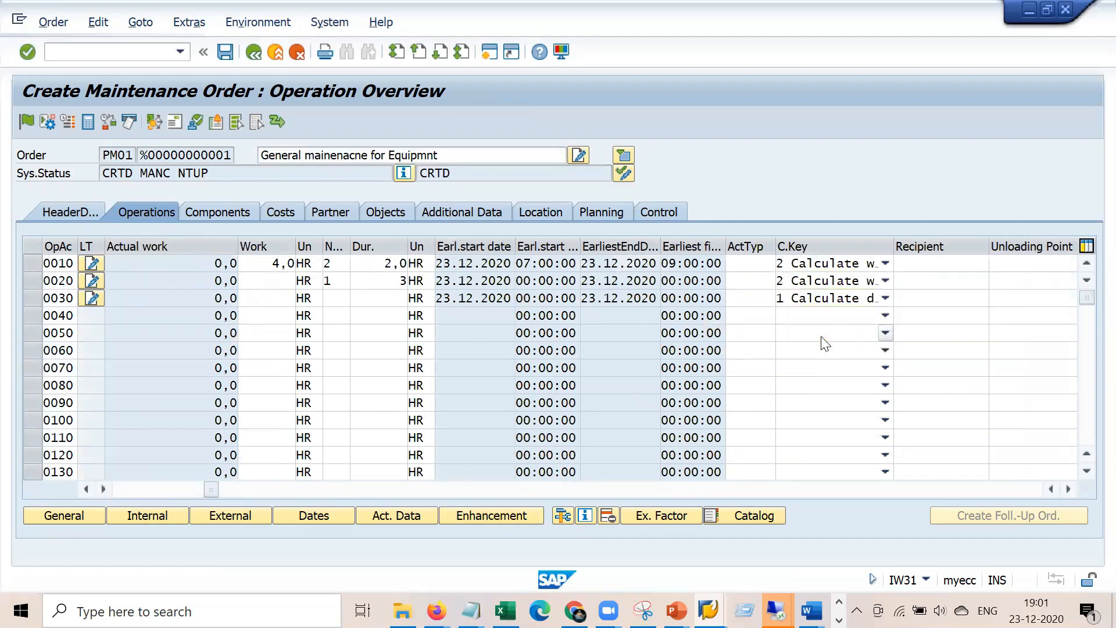
key("Return")
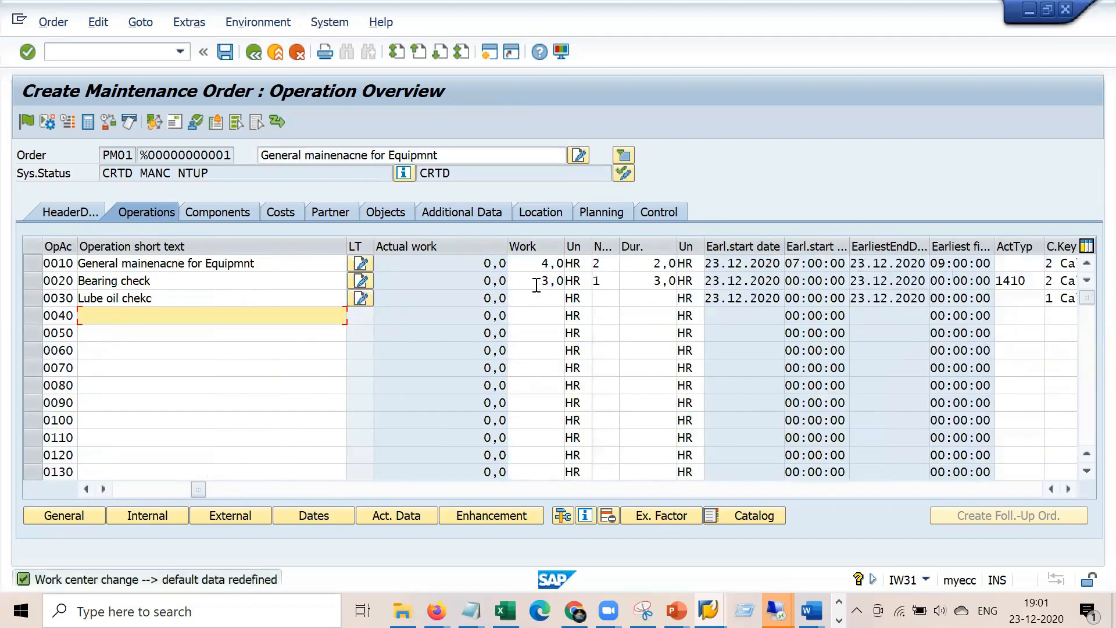
left_click(535, 282)
double_click(535, 284)
left_click_drag(199, 489, 149, 487)
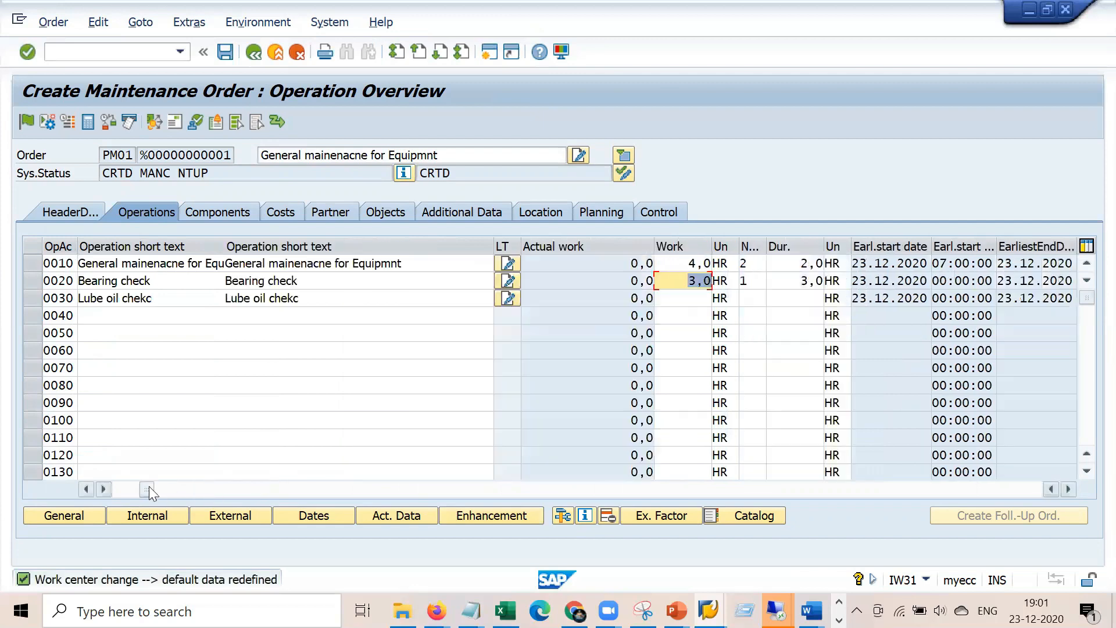
Save the order, acknowledge the missing-reporter message, and return to the central header
left_click(220, 55)
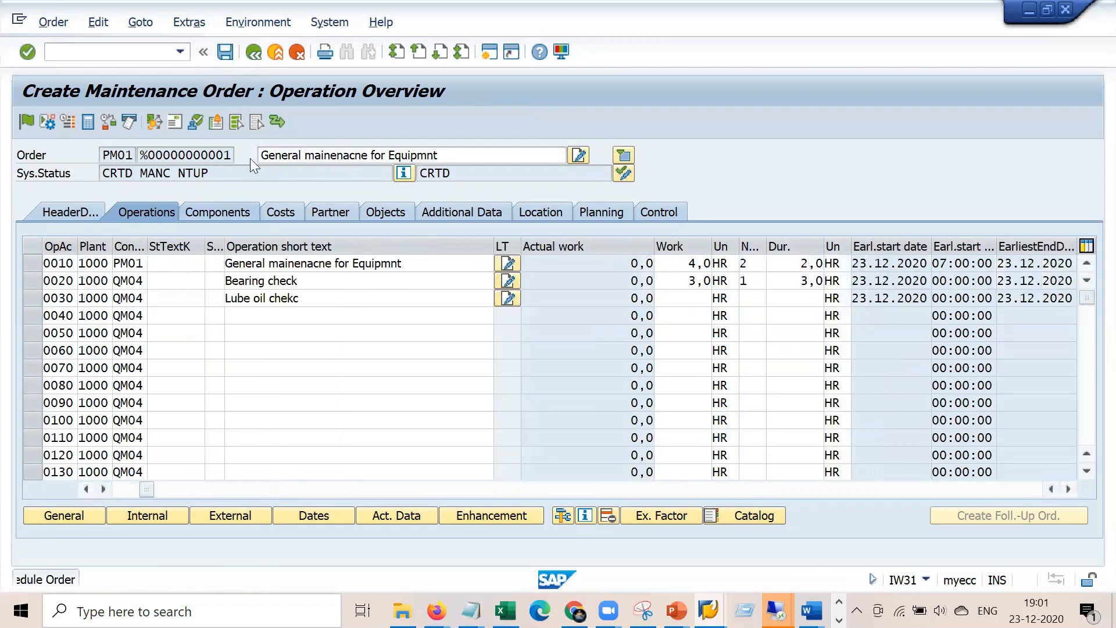
key("Return")
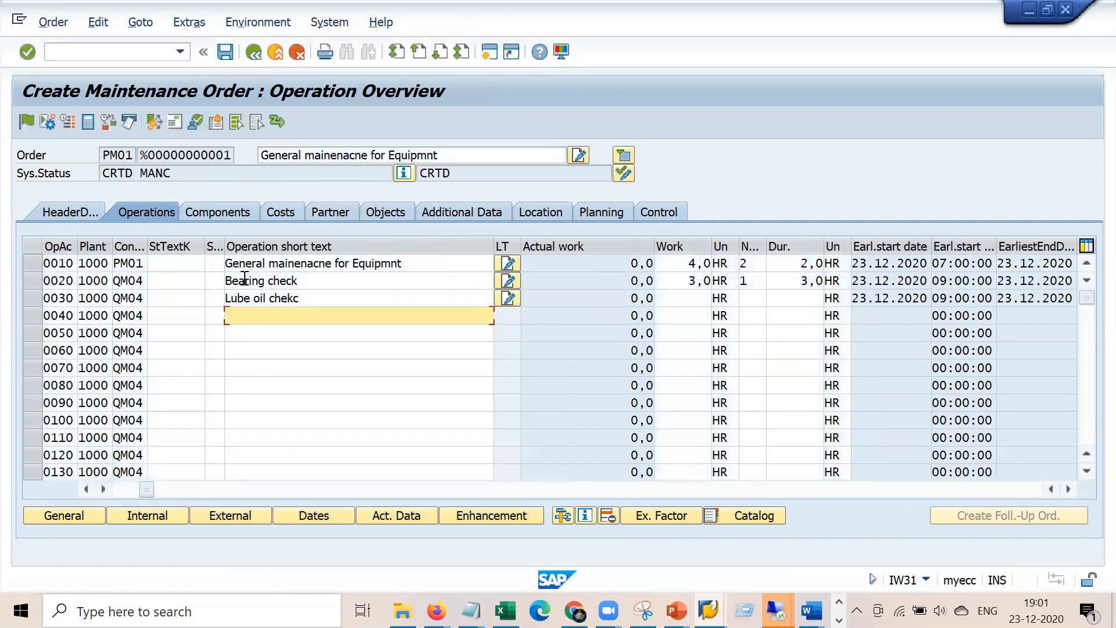
left_click(70, 218)
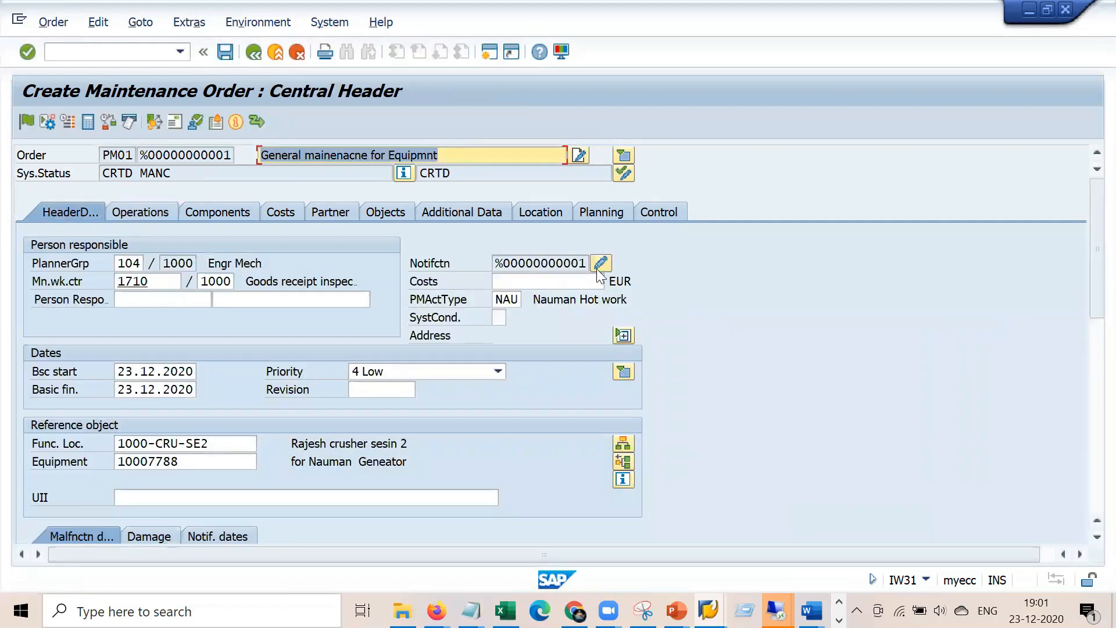
Fill in the Reported by field on the linked notification and save the order with it
left_click(601, 261)
left_click(225, 446)
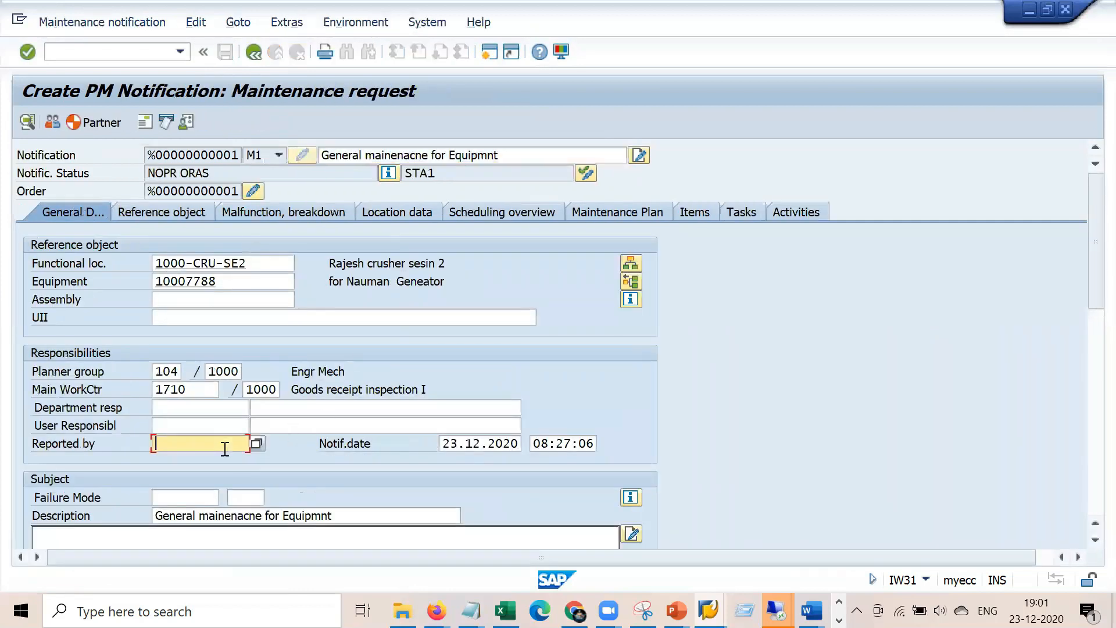
key("Return")
key("Return")
left_click(252, 53)
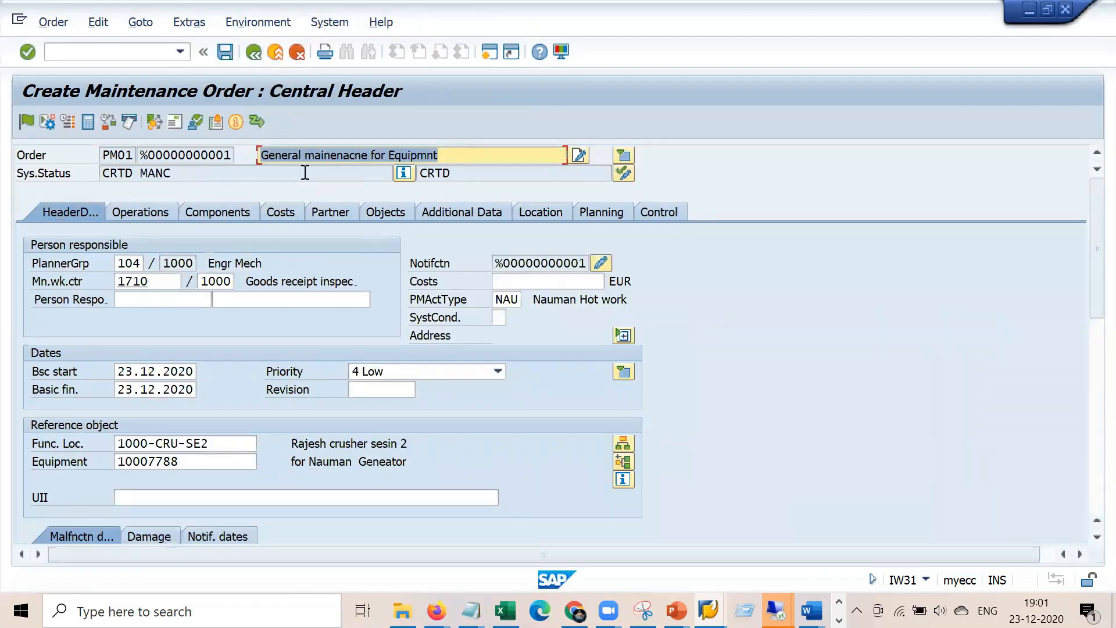
left_click(224, 53)
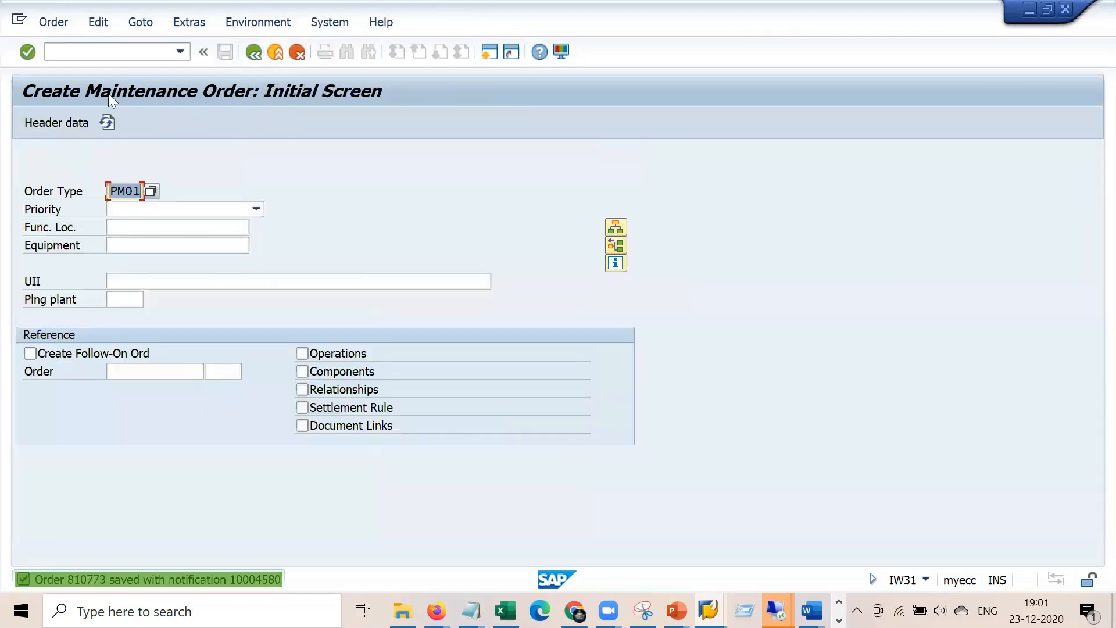
left_click(54, 22)
Reopen the saved order in change mode and check its 84,00 EUR planned internal labour cost
left_click(99, 111)
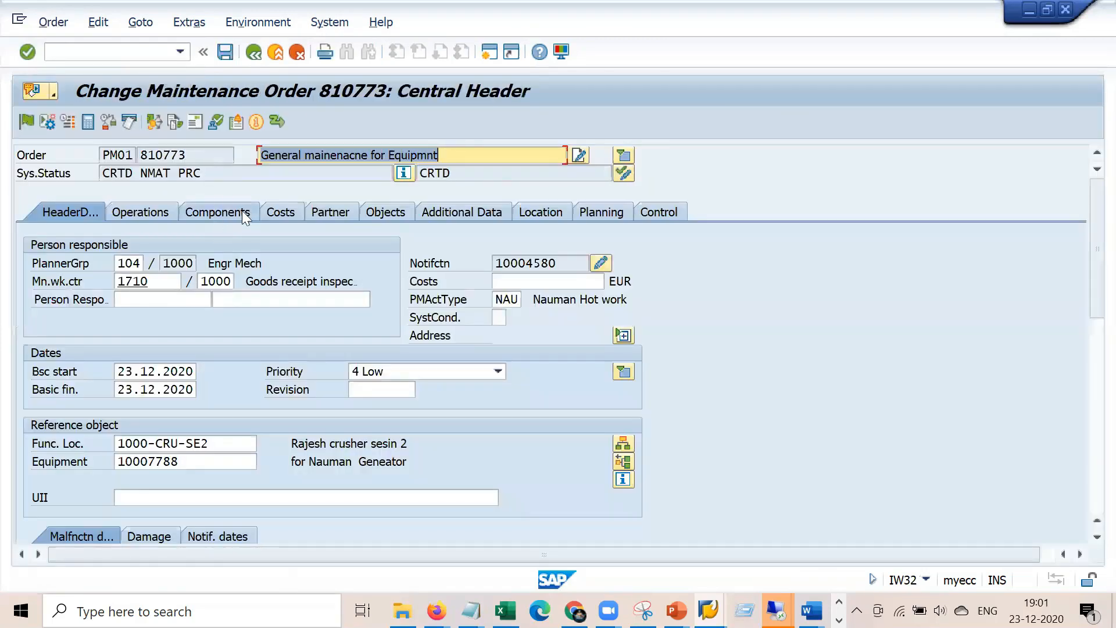
left_click(267, 213)
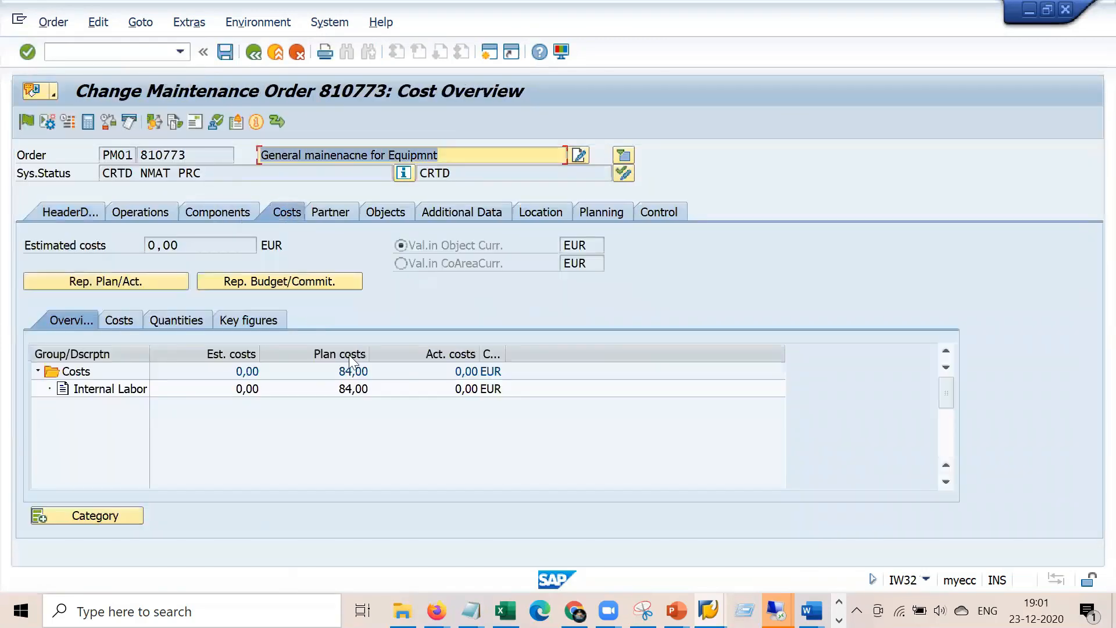
left_click(354, 390)
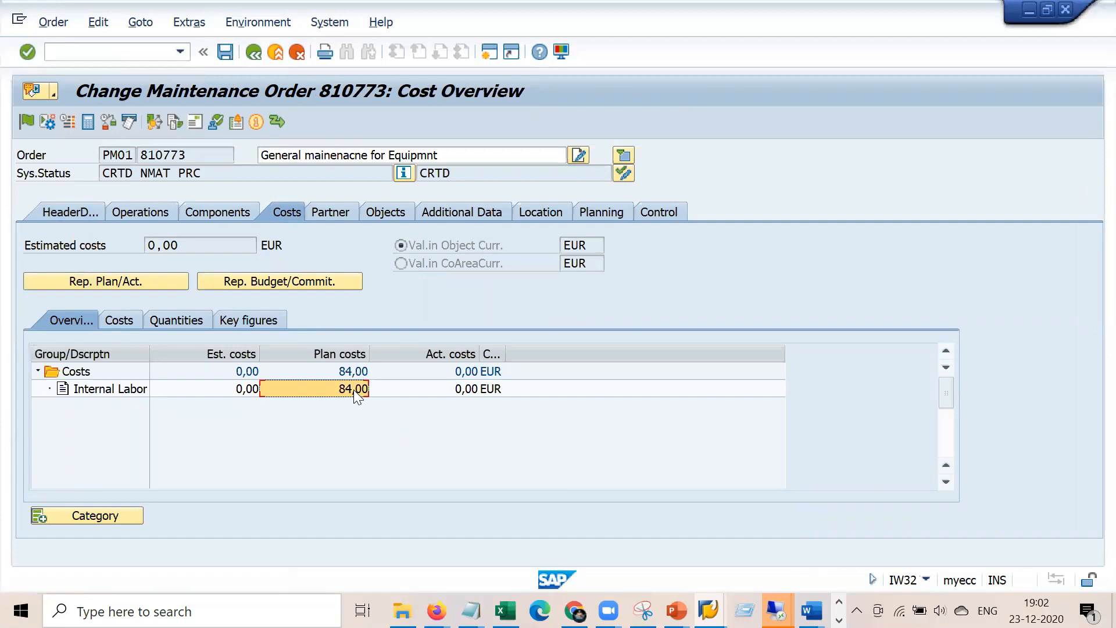
left_click(152, 212)
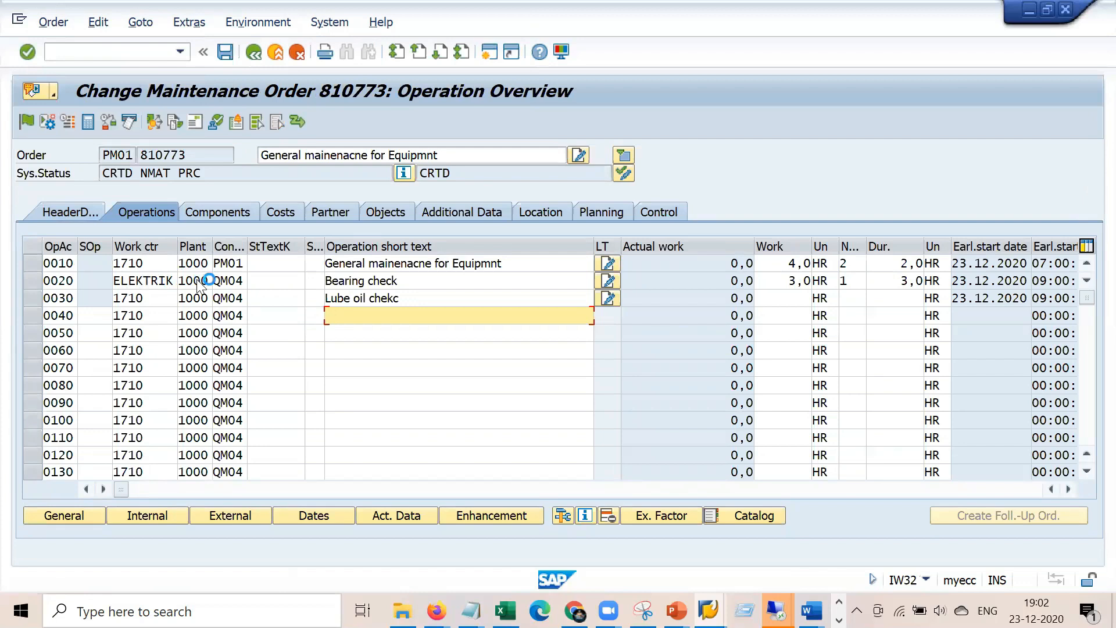
Create a second SAP session and begin entering transaction IR03
left_click(20, 23)
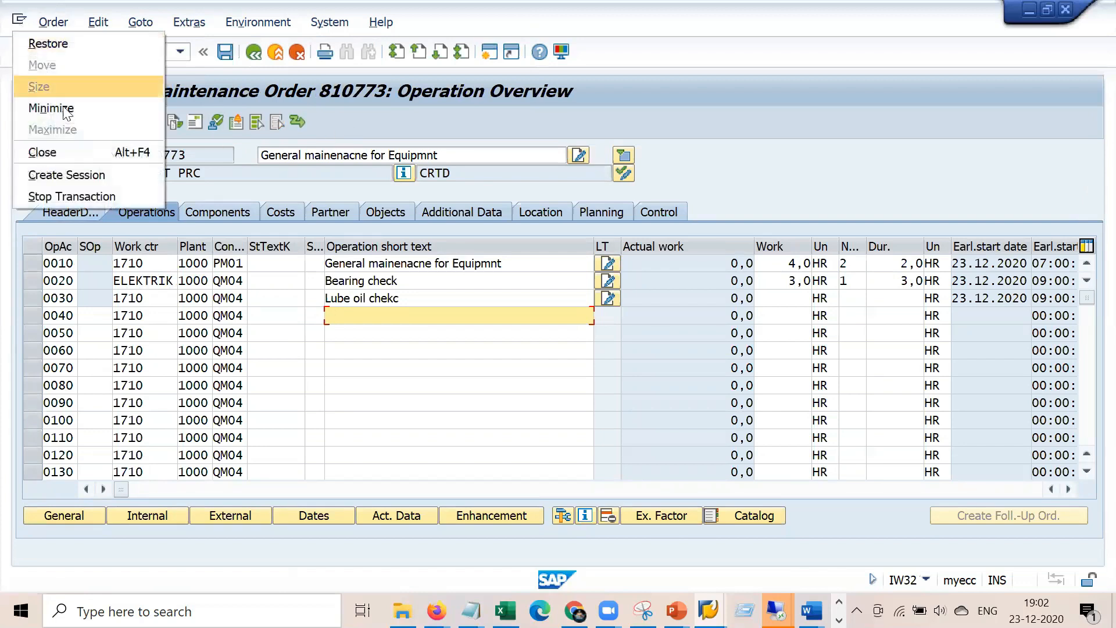
left_click(58, 172)
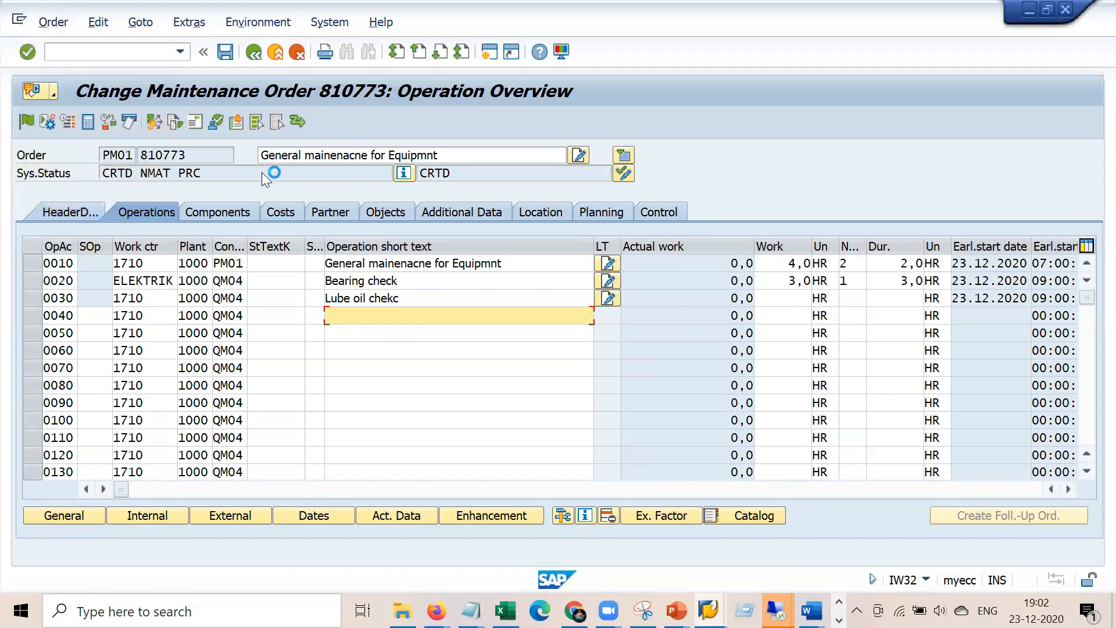
type("ir03")
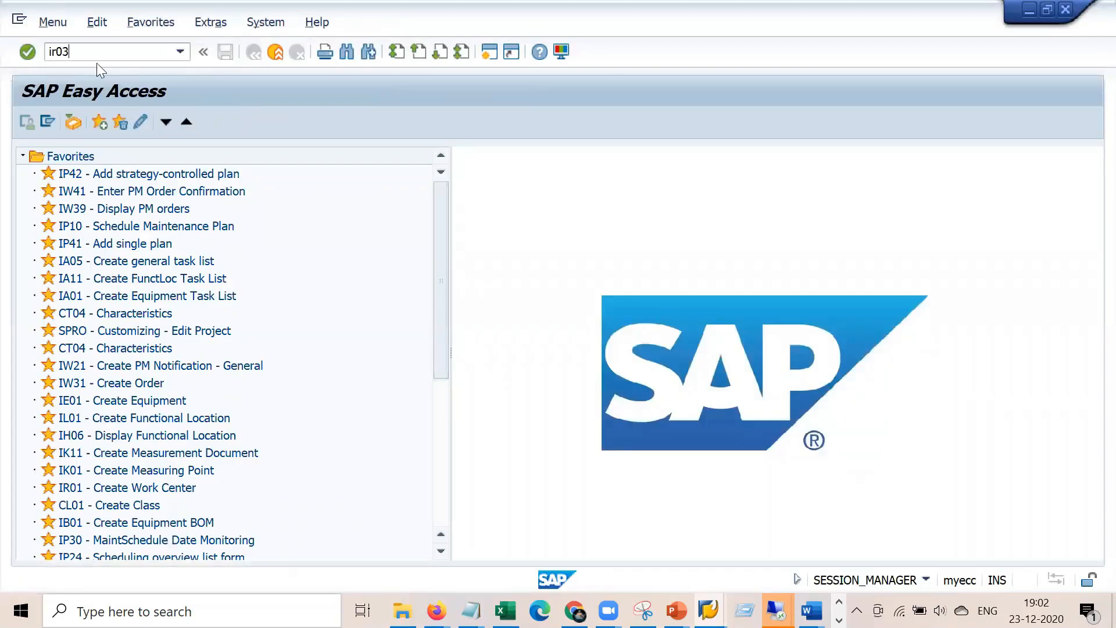
Display ELEKTRIK's costing data: cost center 4300, activity type 1410 Repair Hours, formula SAP008
key("Return")
key("Return")
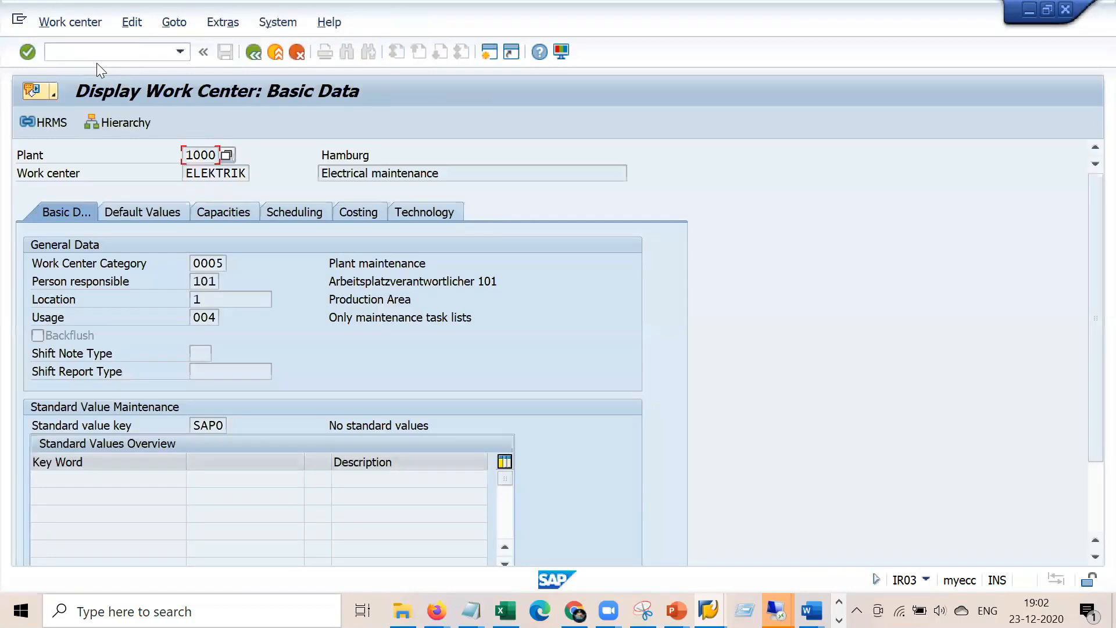
left_click(363, 213)
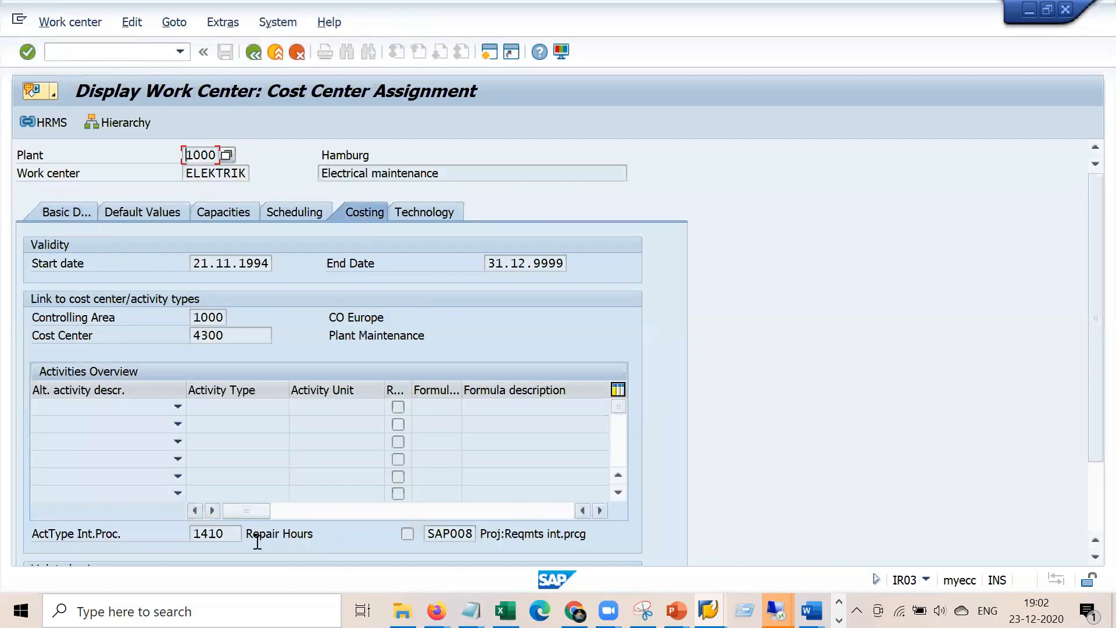
left_click(236, 533)
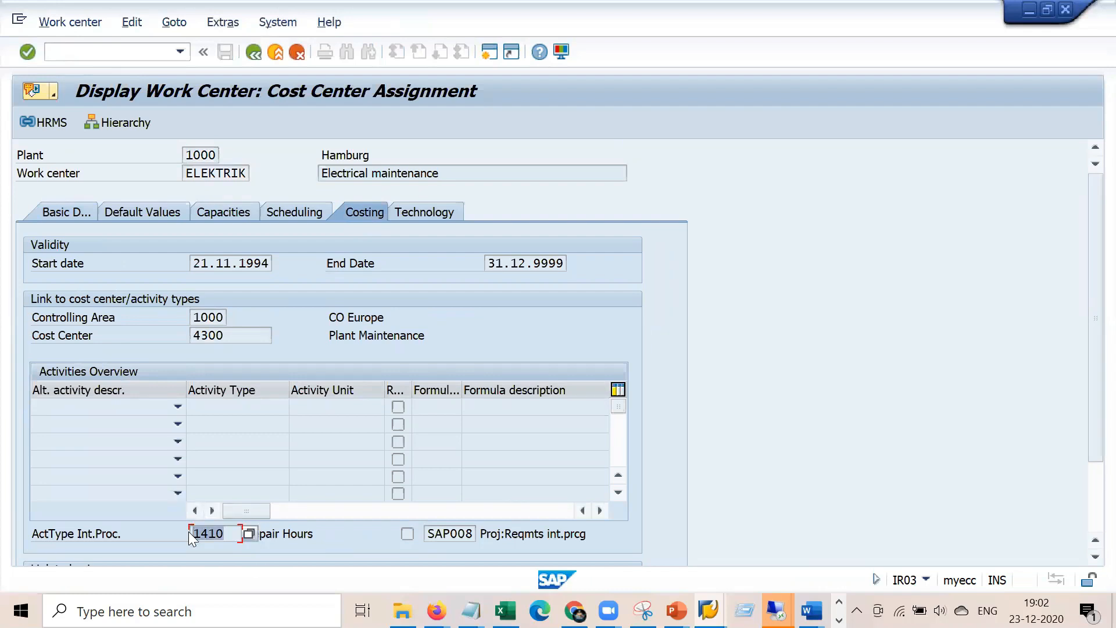
left_click(425, 533)
left_click(452, 533)
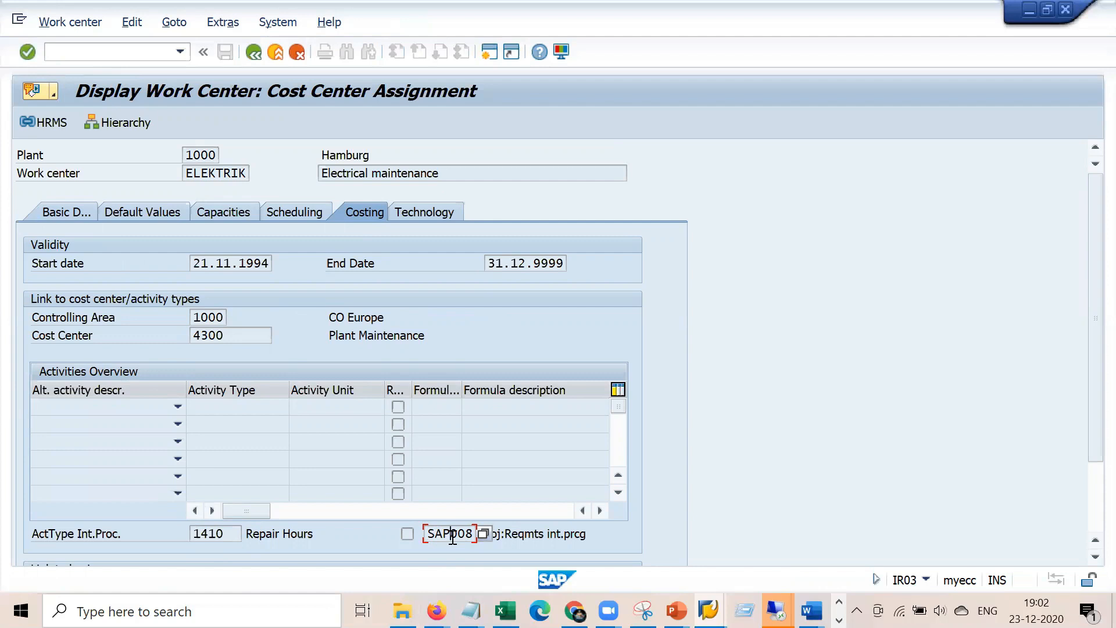
left_click_drag(229, 534, 179, 534)
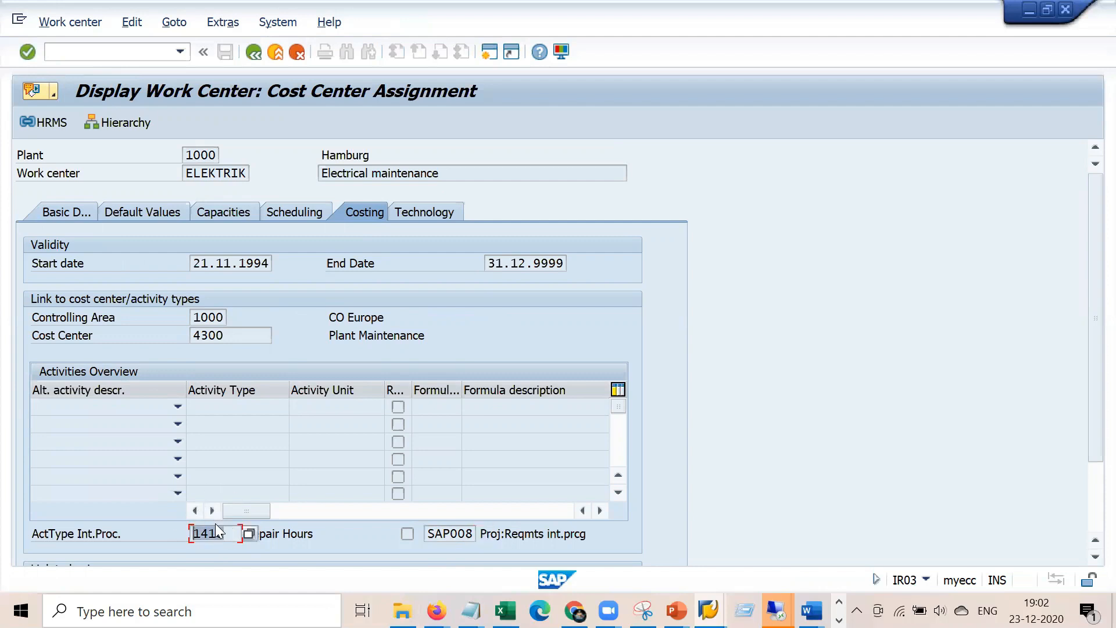
left_click_drag(324, 532, 232, 533)
left_click(214, 535)
left_click(470, 609)
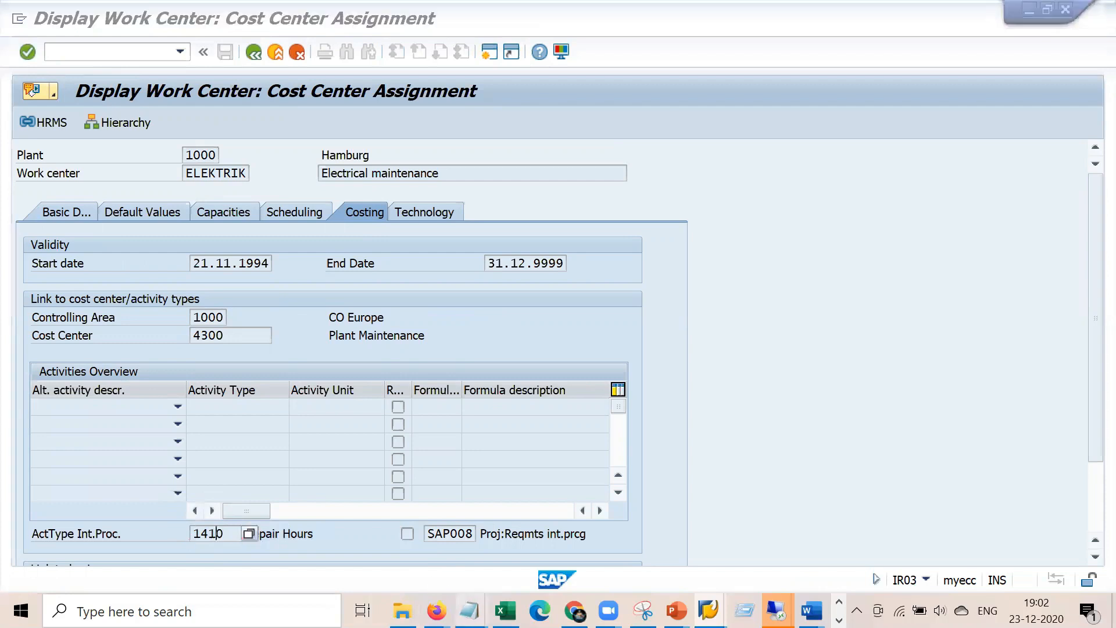
In a blank Notepad, type trades MAson, Painter and technicain, with MAson at 100 USD
left_click(449, 516)
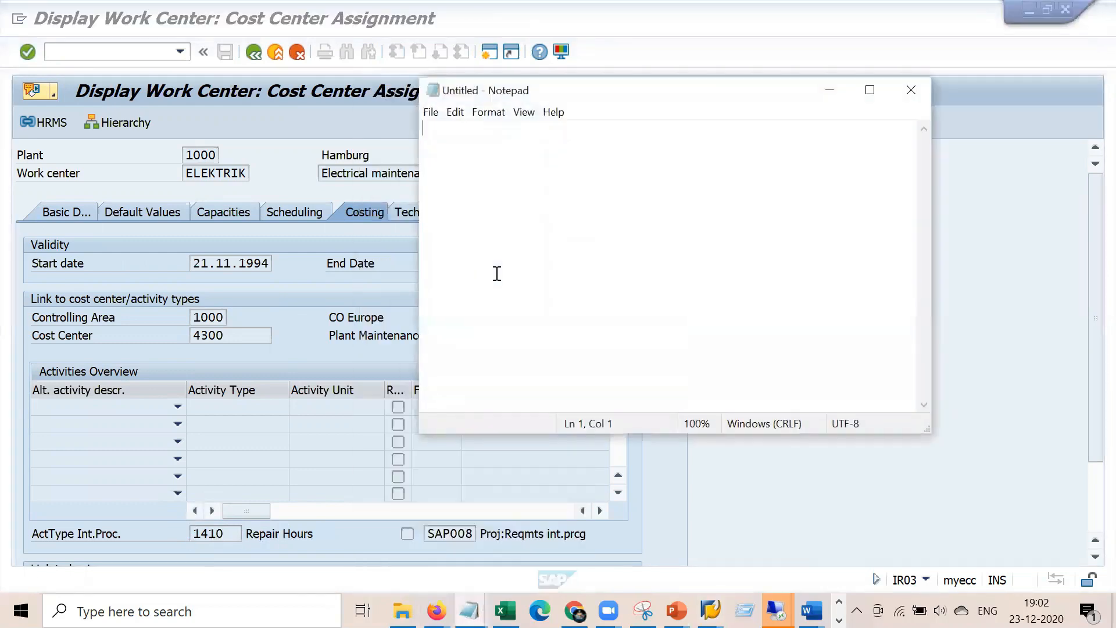
key("Return")
key("Return")
type("t")
key("BackSpace")
type("MAsoPainter")
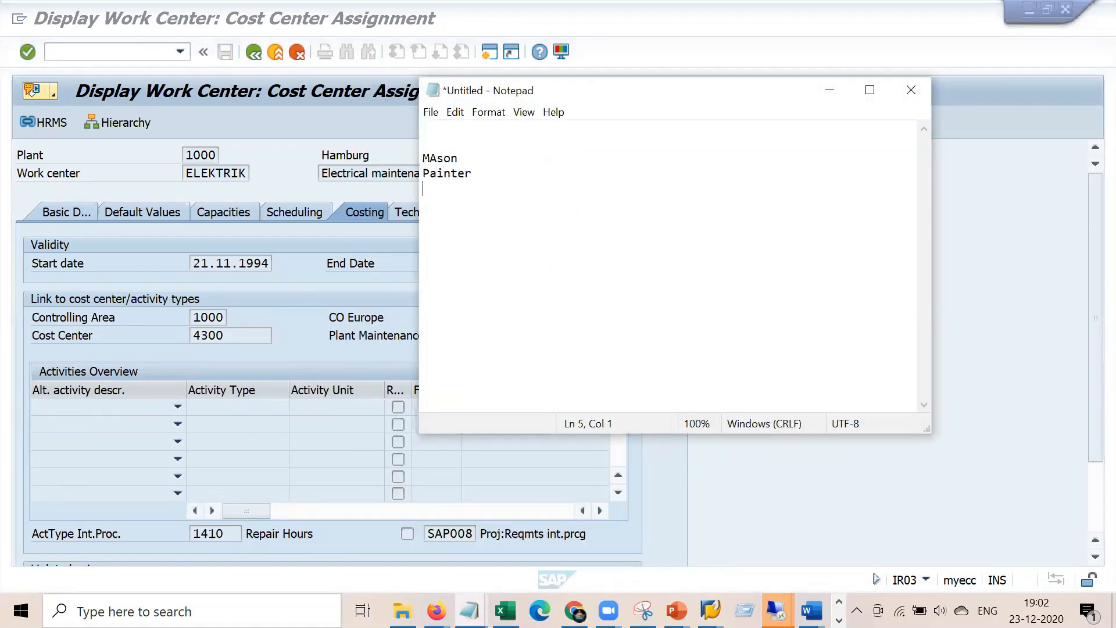
type("techcnic")
key("BackSpace")
key("BackSpace")
key("BackSpace")
key("BackSpace")
type("nicain ")
type("- 100 U")
type("SD")
Add the rates 200 USD for Painter and 300 USD for technicain
left_click(512, 167)
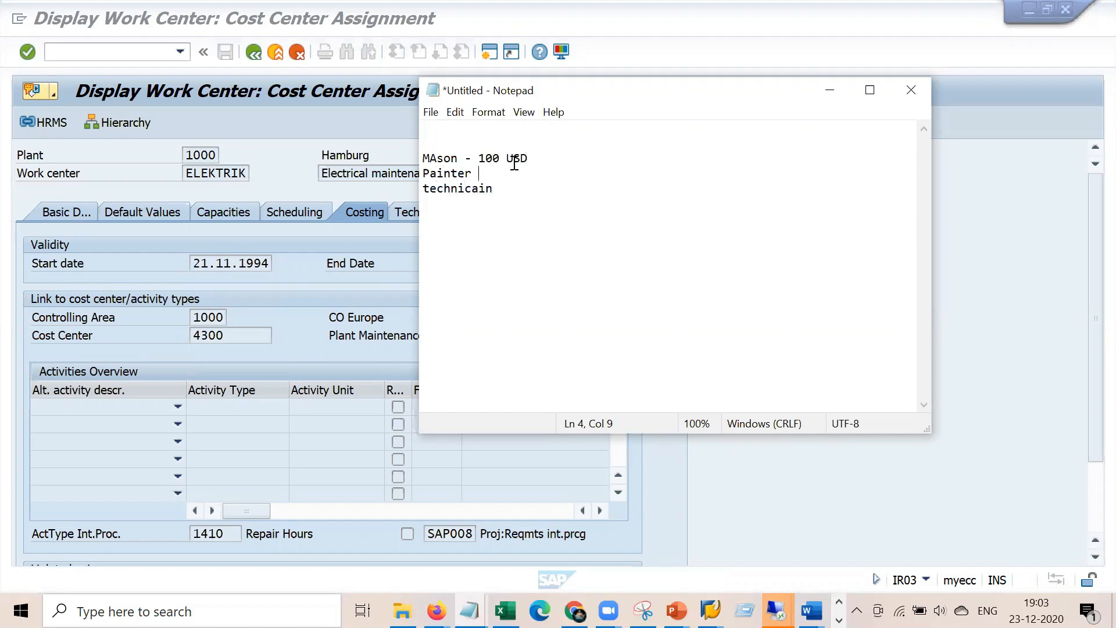
type("- 200 USD")
key("Down")
type("- 300 USD")
key("Return")
left_click(462, 164)
left_click_drag(496, 187, 425, 158)
left_click(443, 161)
Return to the SAP work center screen and select the activity type 1410 value
left_click(228, 528)
double_click(228, 528)
left_click(236, 535)
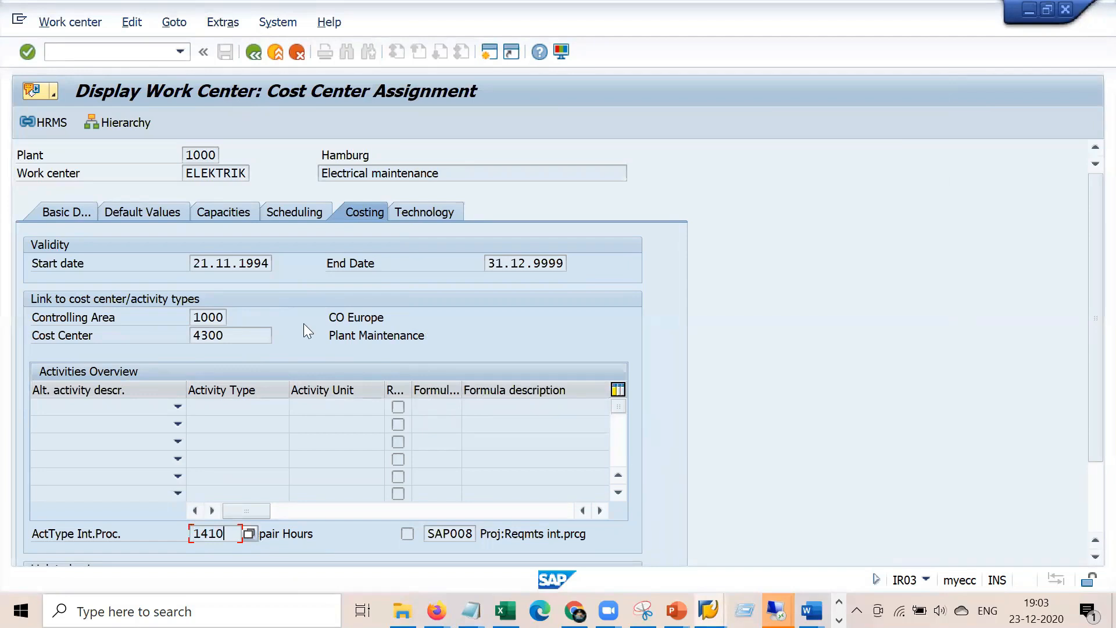
Copy the 100 USD rate from the Notepad rate list
double_click(432, 533)
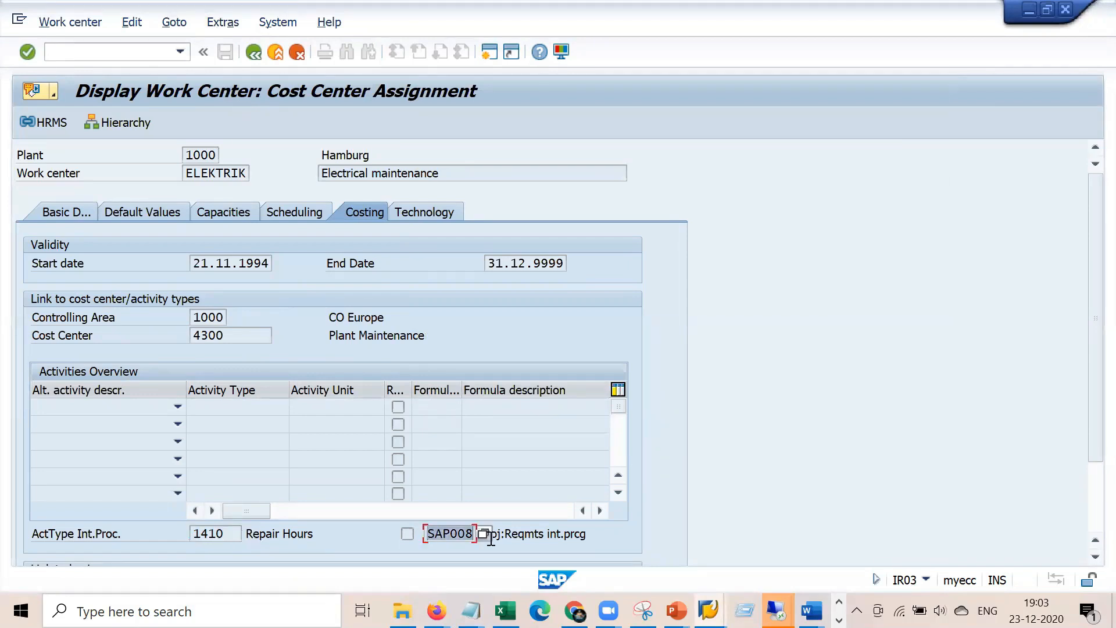
key("alt+Tab")
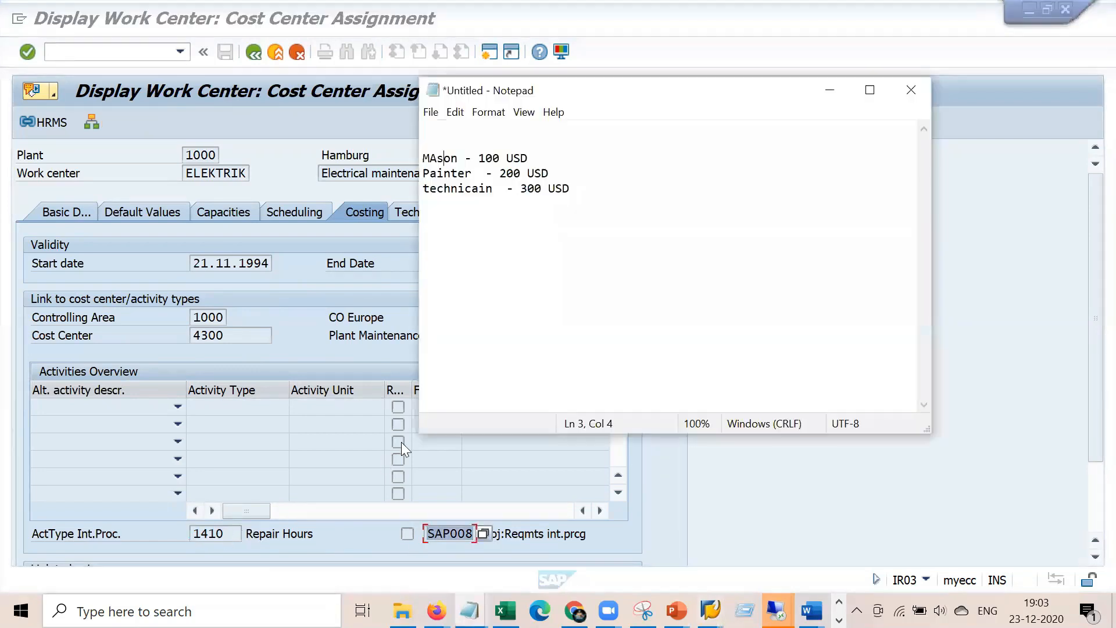
left_click_drag(479, 156, 547, 158)
key("ctrl+c")
key("alt+Tab")
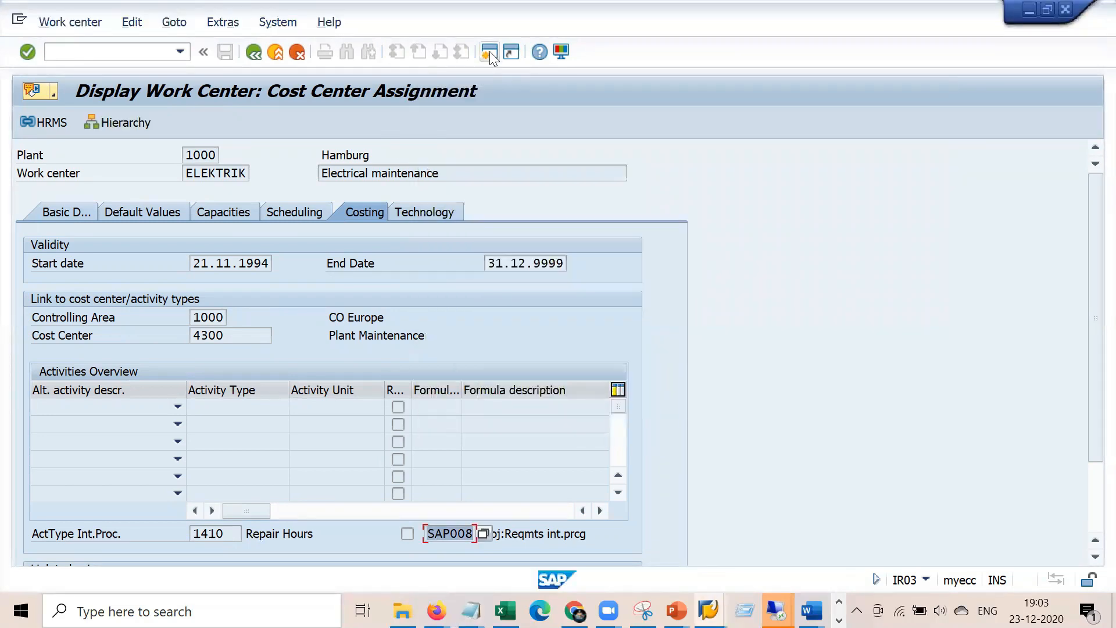
After the session-limit message, start transaction KP26 via /n in the Display Equipment window
left_click(489, 51)
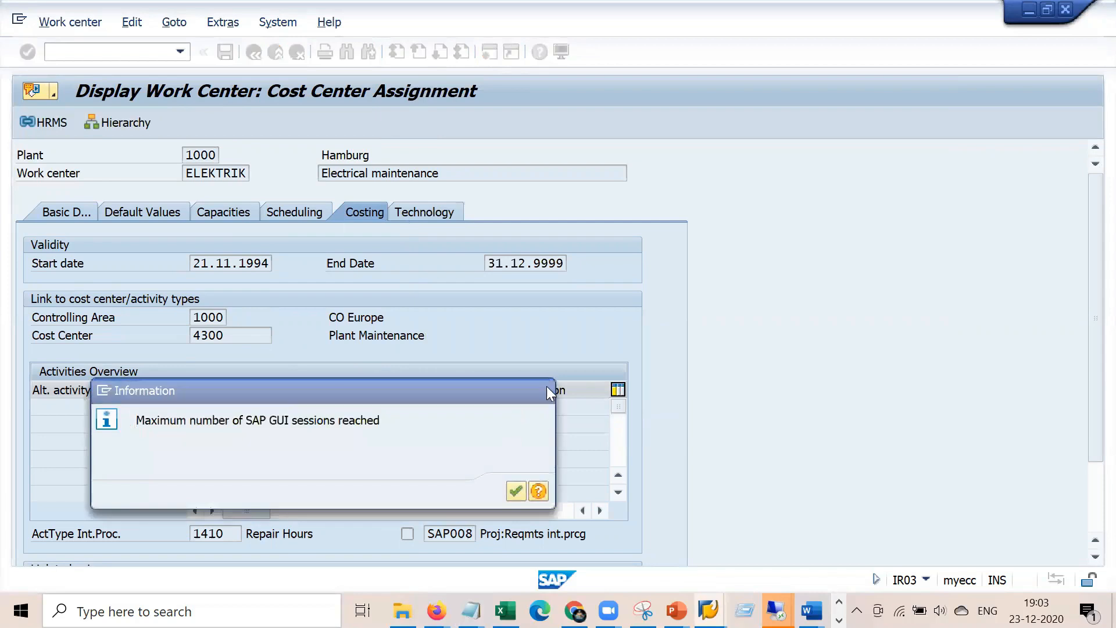
key("Return")
left_click(709, 610)
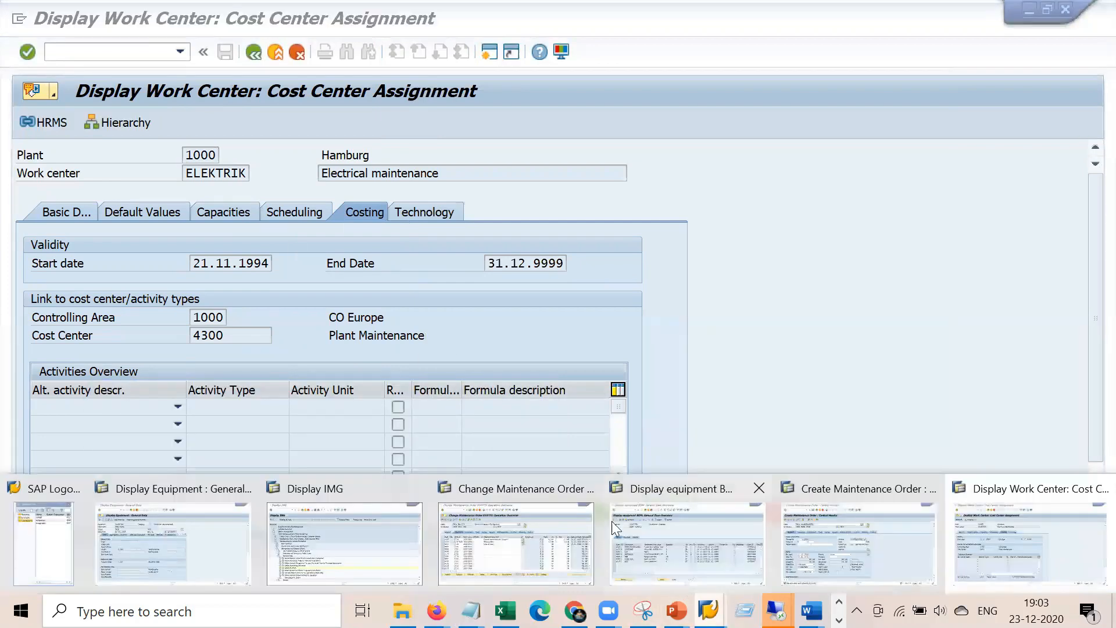
left_click(210, 539)
left_click(138, 51)
type("/nkp26")
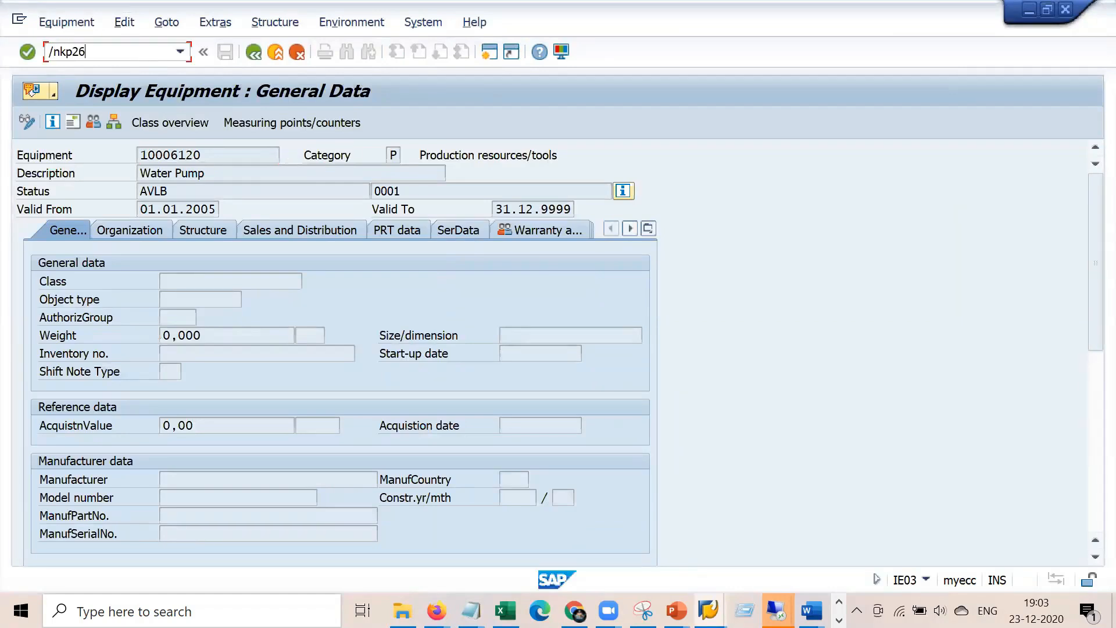
key("Return")
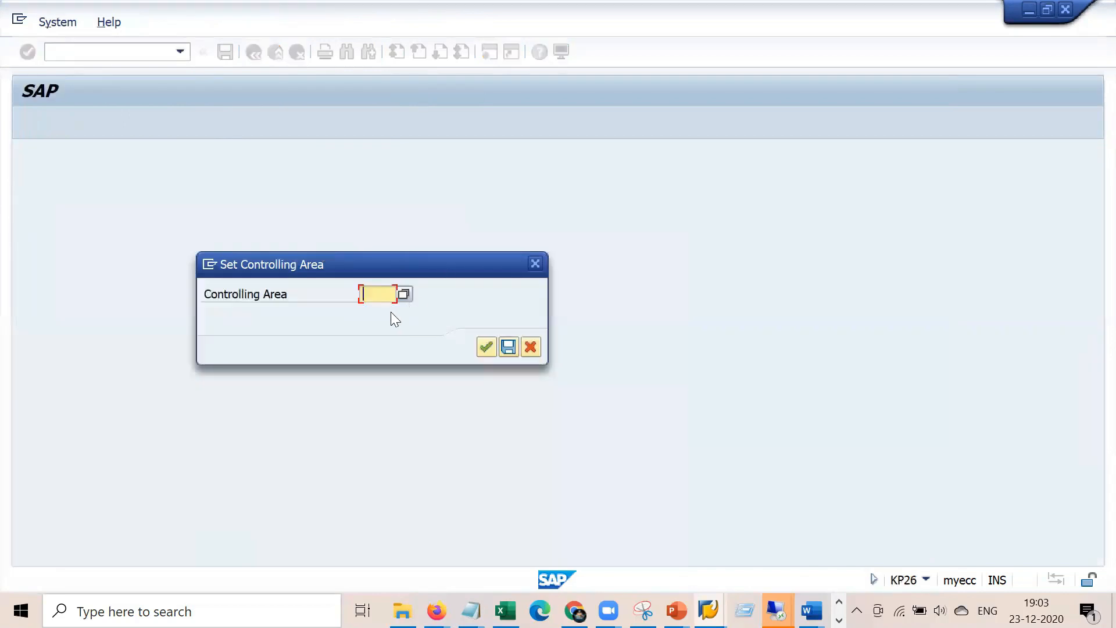
Enter controlling area 1000, version 0, periods 01–12, fiscal year 2020 and cost center 4300
key("Down")
key("Down")
key("Down")
key("Down")
key("Down")
key("Down")
key("Down")
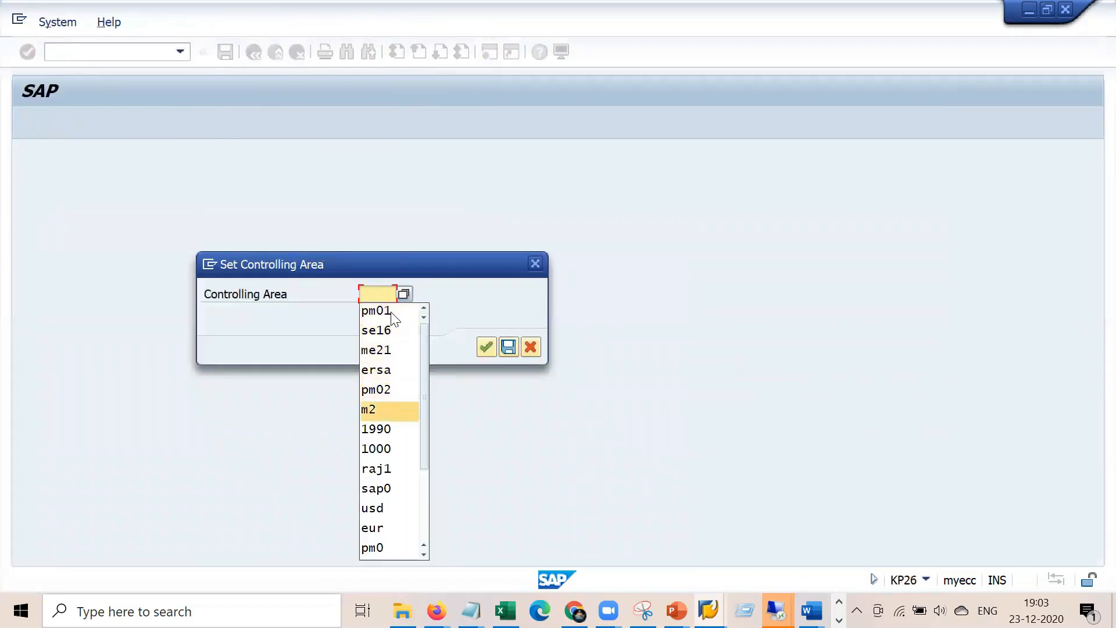
key("Return")
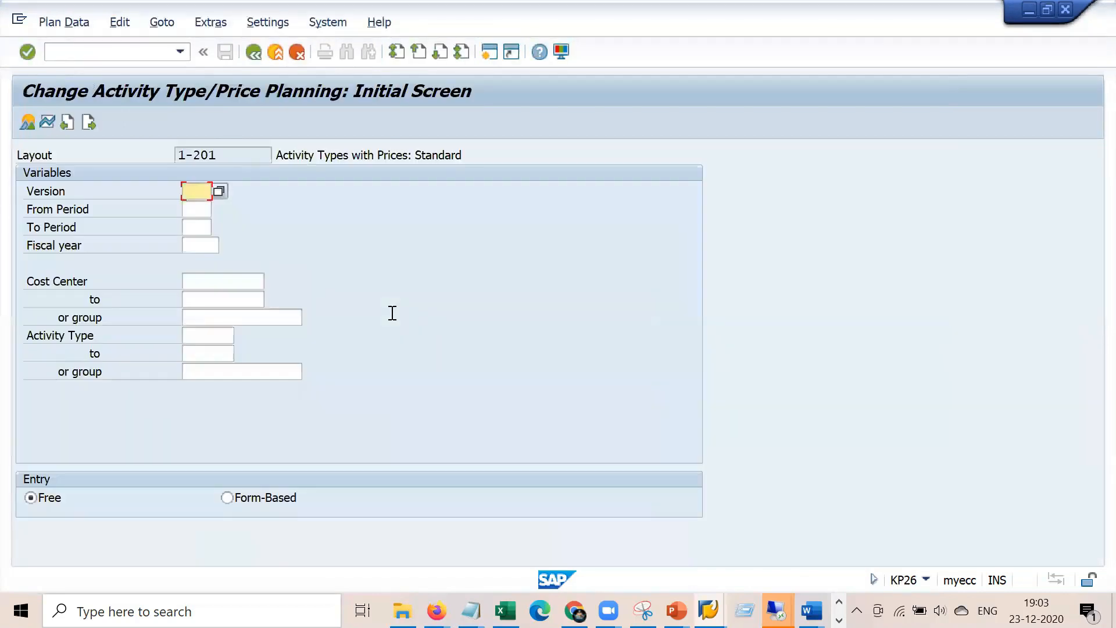
type("0")
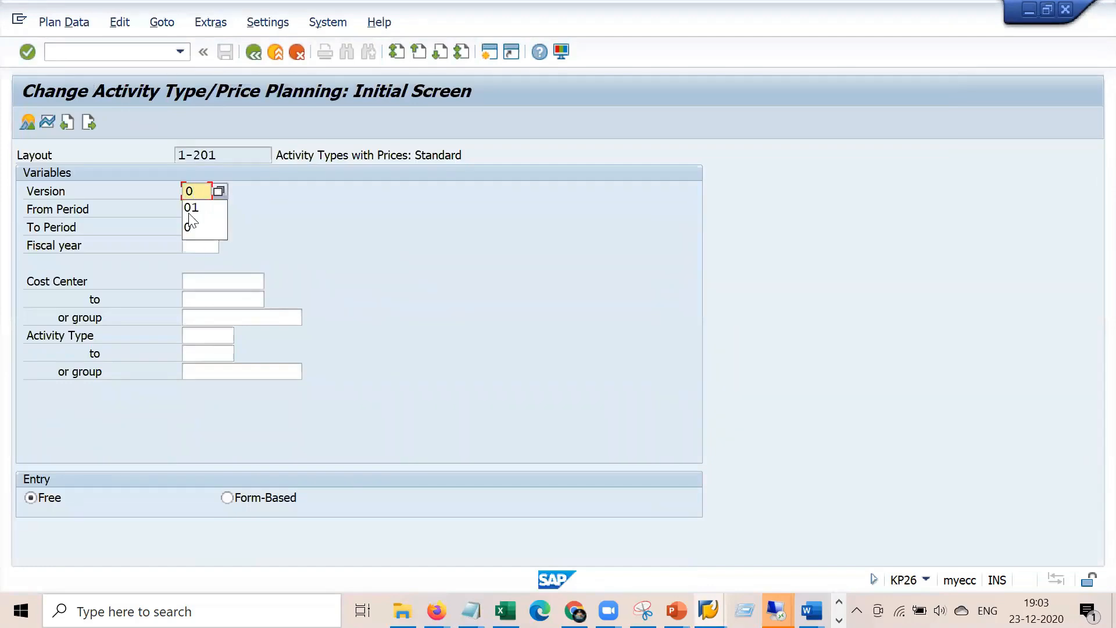
key("Tab")
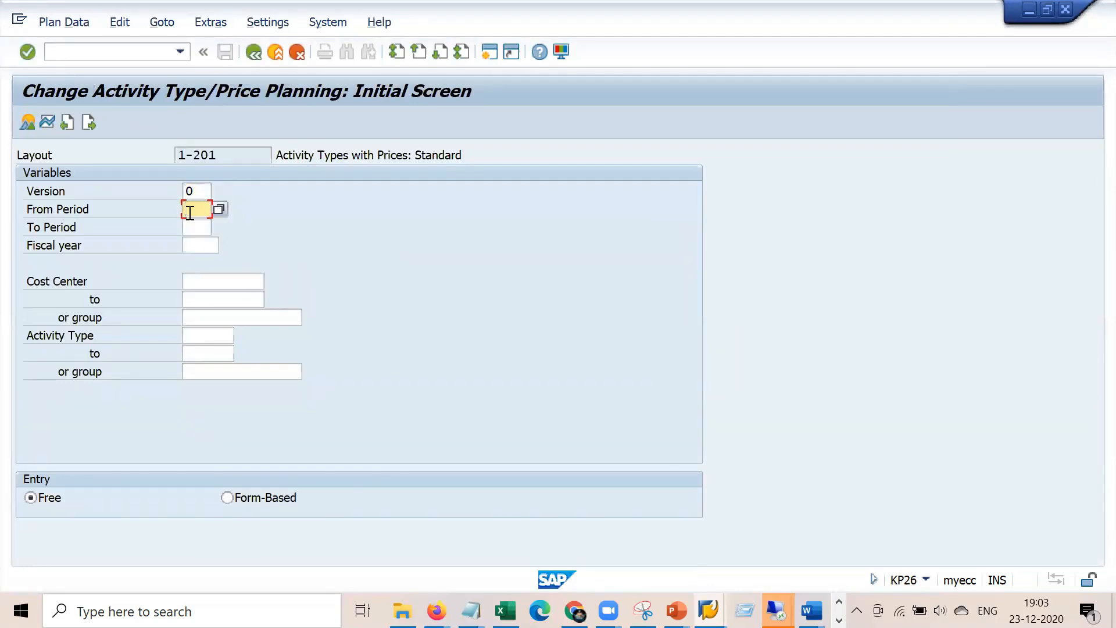
type("01")
key("Tab")
type("12")
key("Tab")
type("2020")
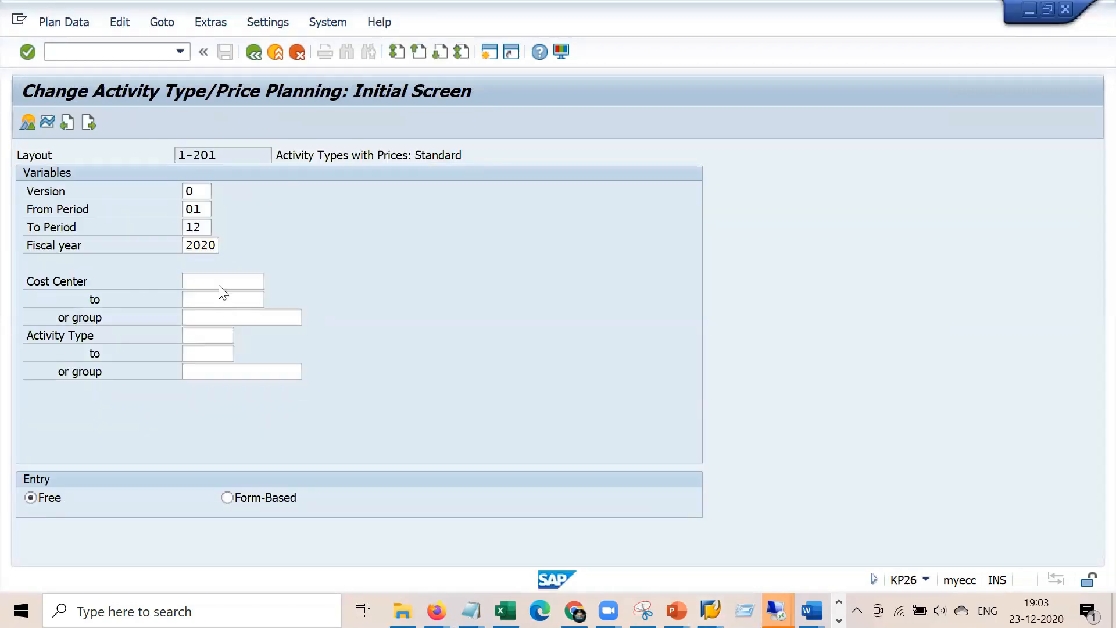
left_click(219, 279)
type("430")
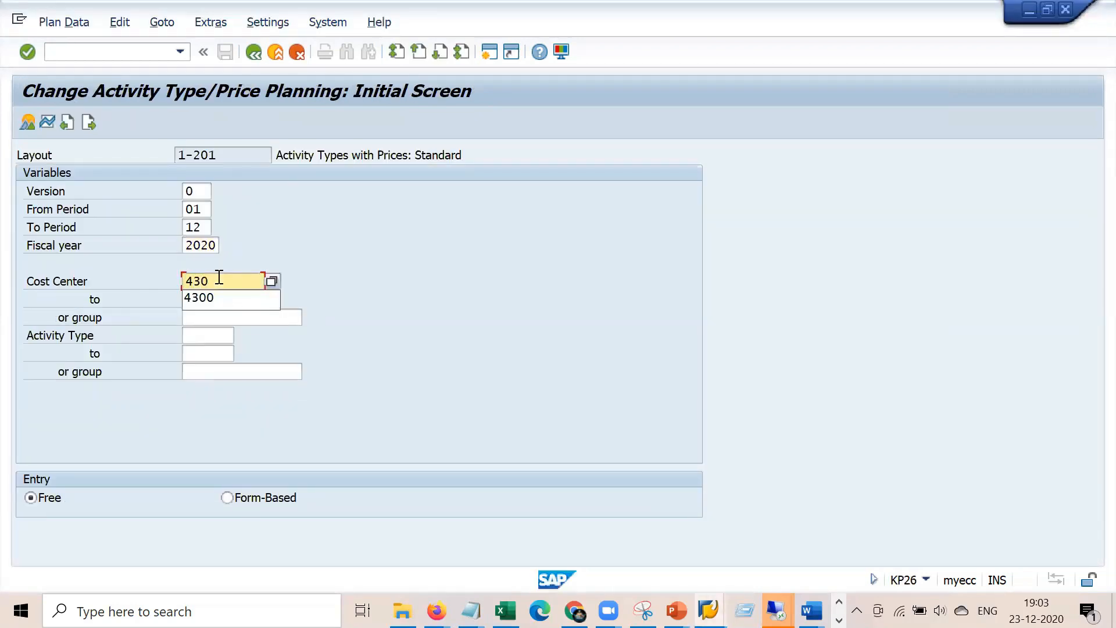
type("0")
key("Tab")
key("Tab")
key("Tab")
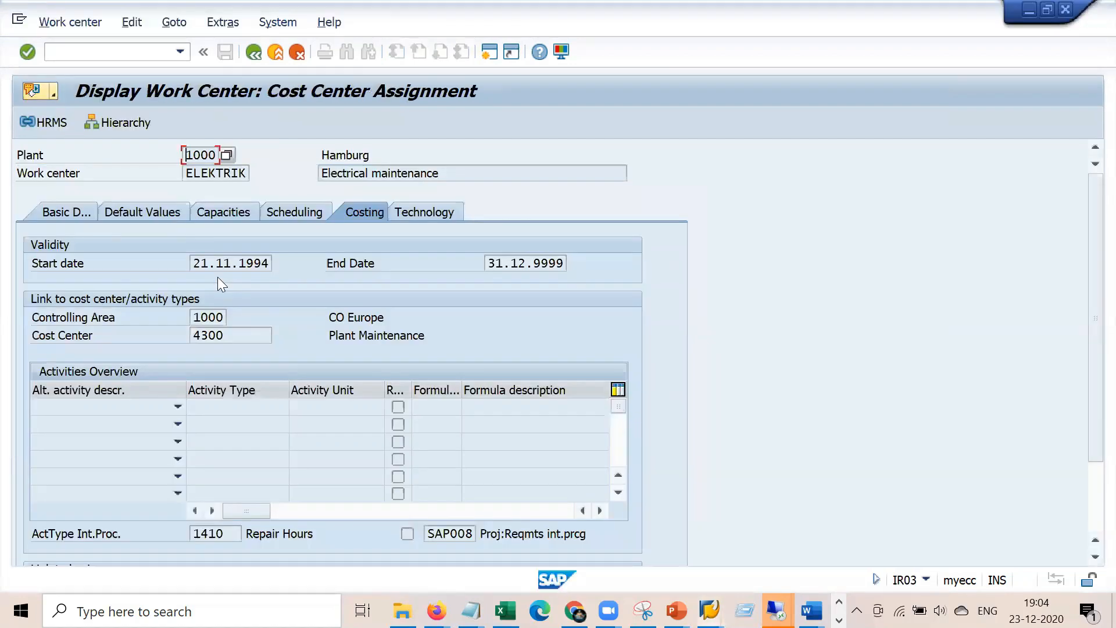
Show activity 1410's plan overview with fixed price 25,00, then return to order 810773
key("alt+Tab")
left_click(208, 336)
type("1410")
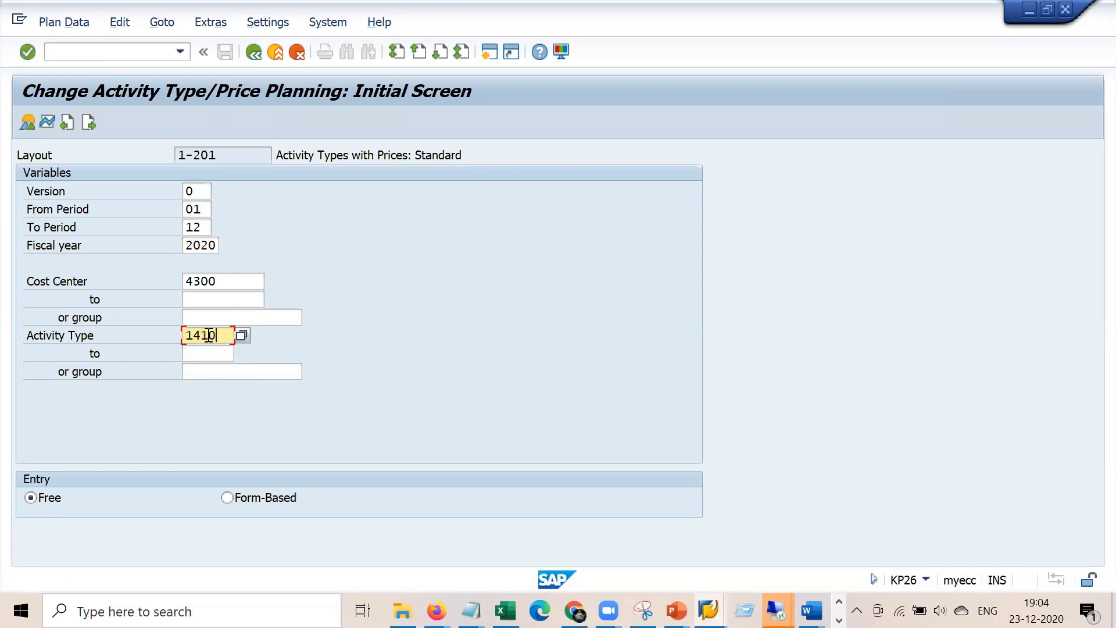
key("Return")
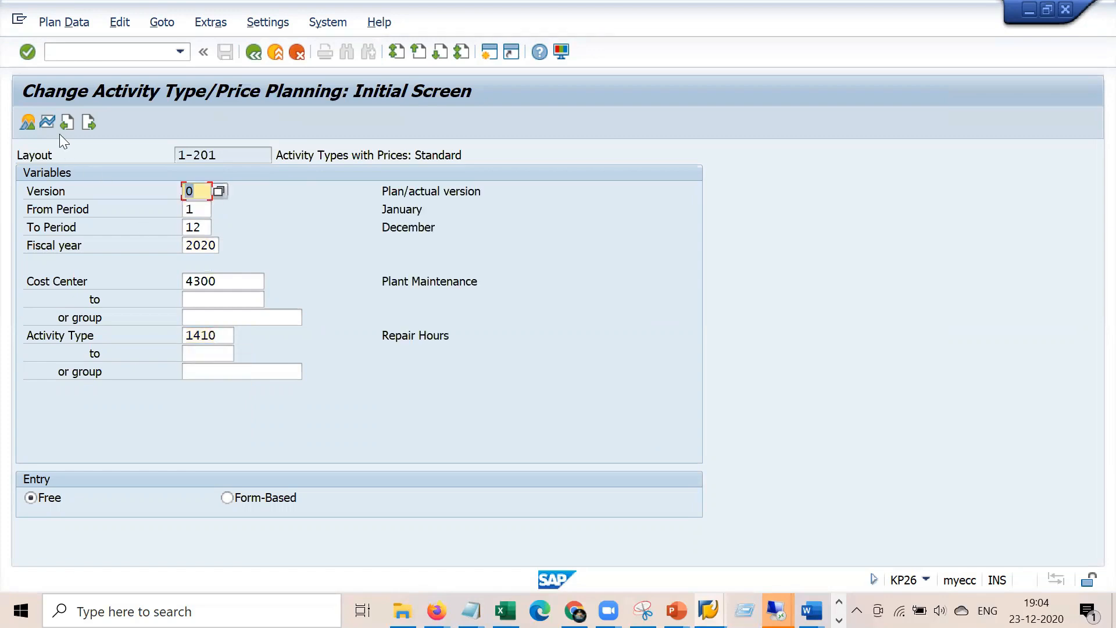
left_click(28, 122)
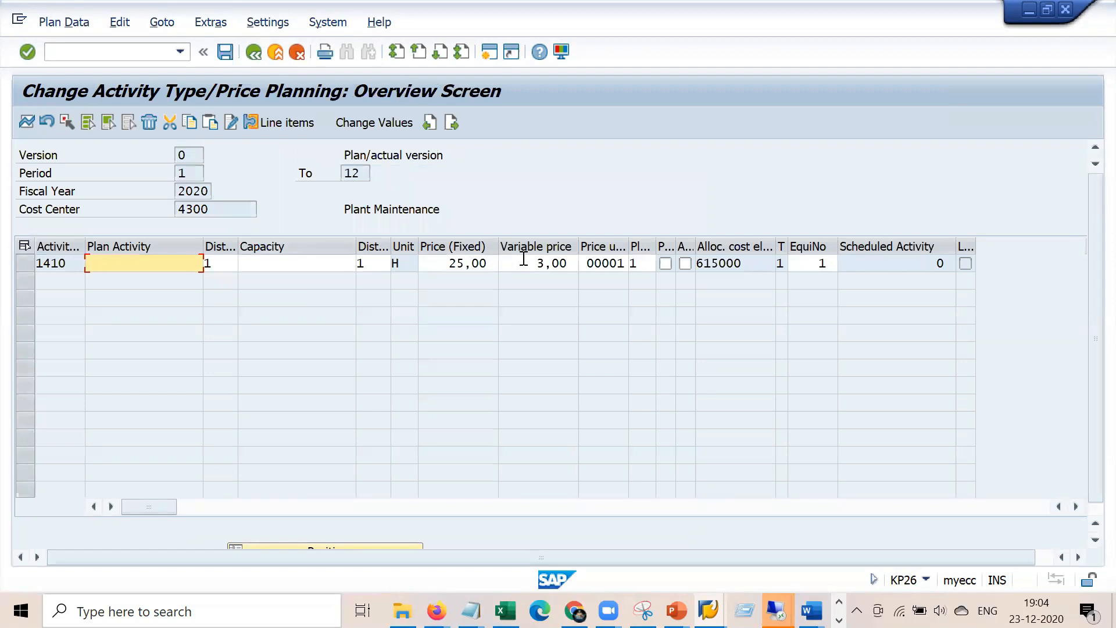
left_click_drag(447, 260, 500, 262)
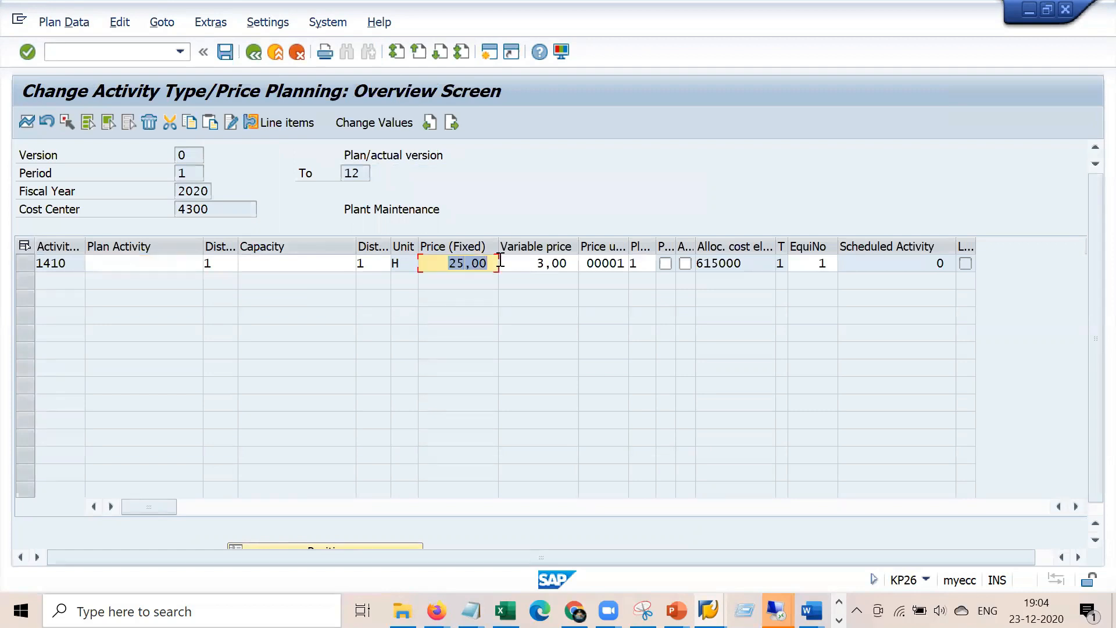
left_click(708, 611)
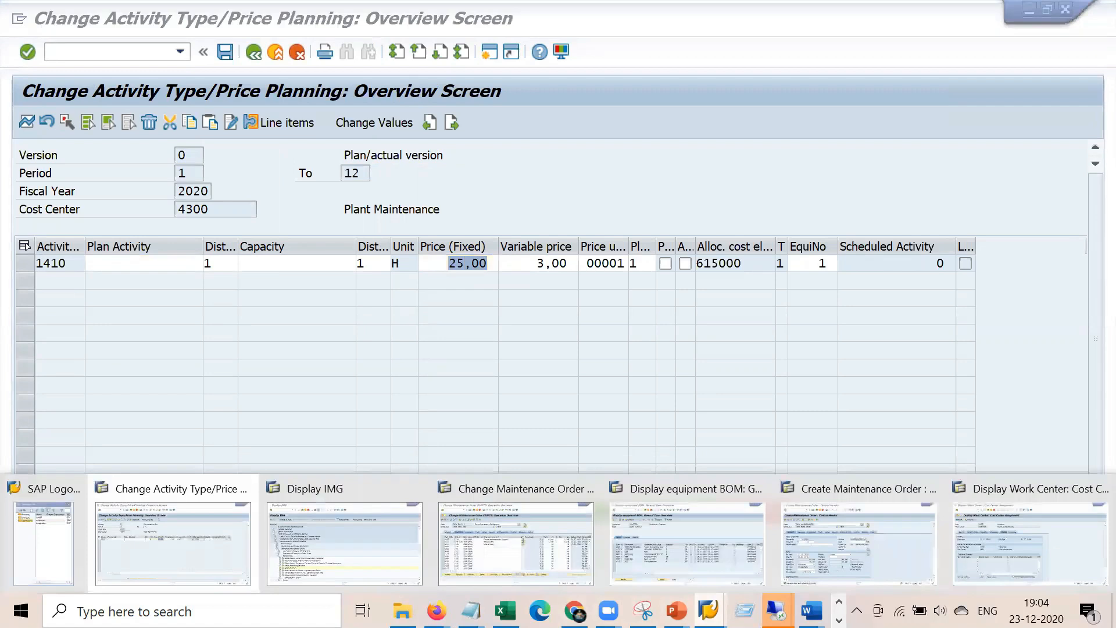
left_click(516, 523)
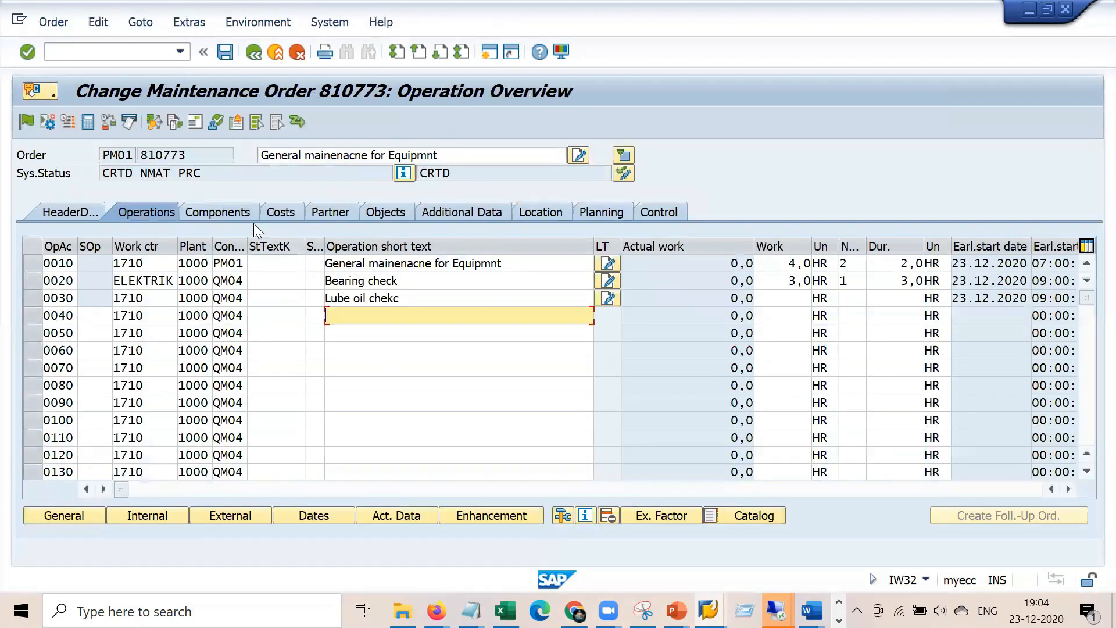
Check the order's 84,00 EUR planned internal labor cost, then open ELEKTRIK's work center details
left_click(274, 210)
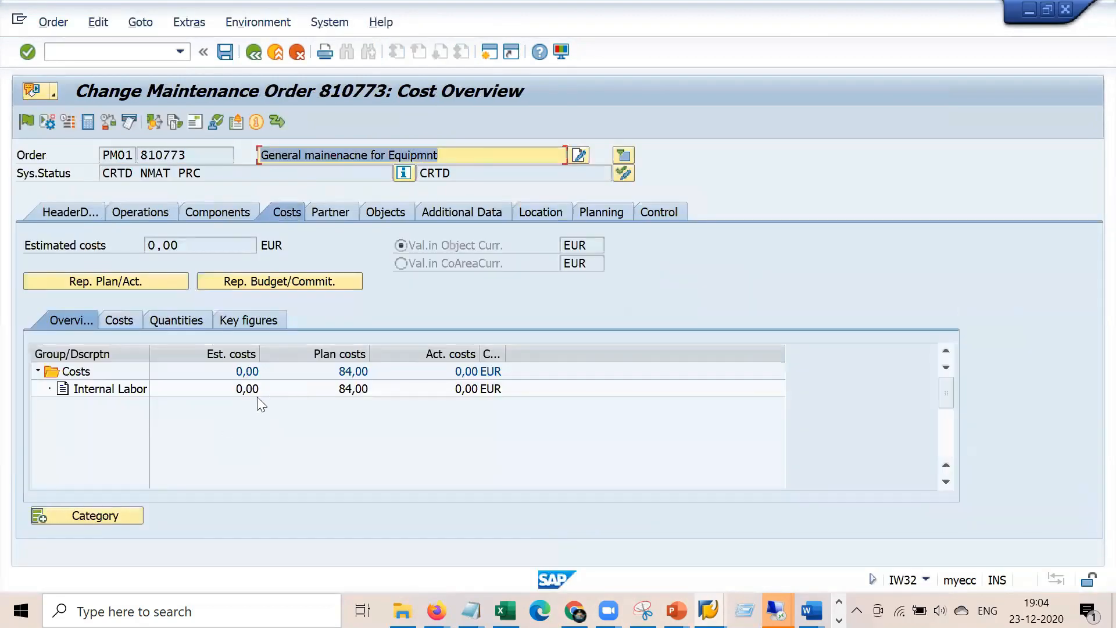
left_click(355, 389)
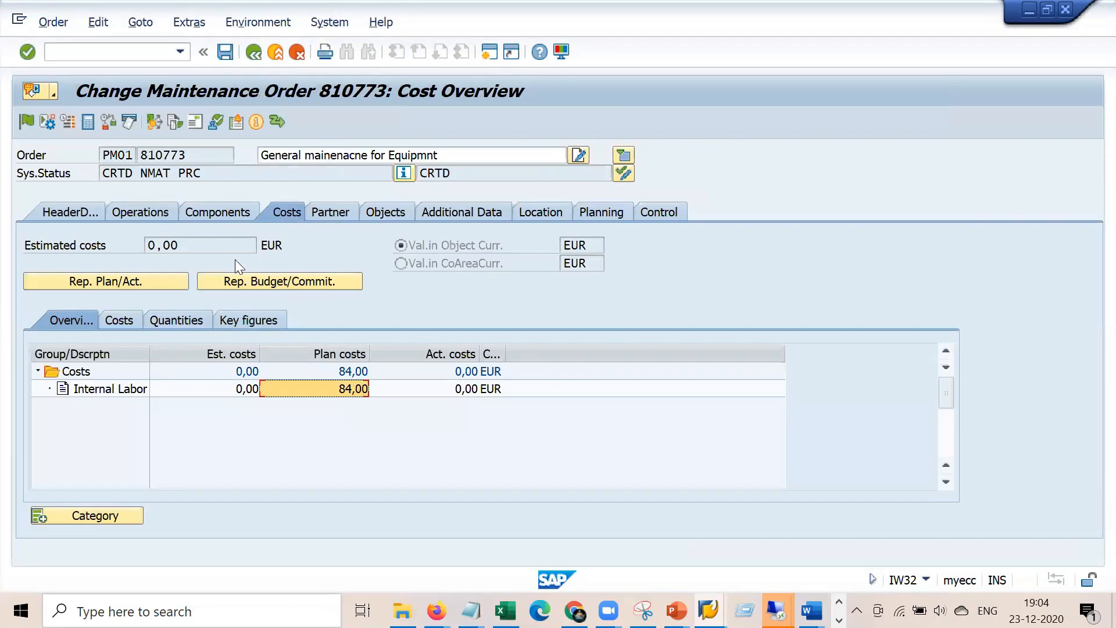
left_click(152, 216)
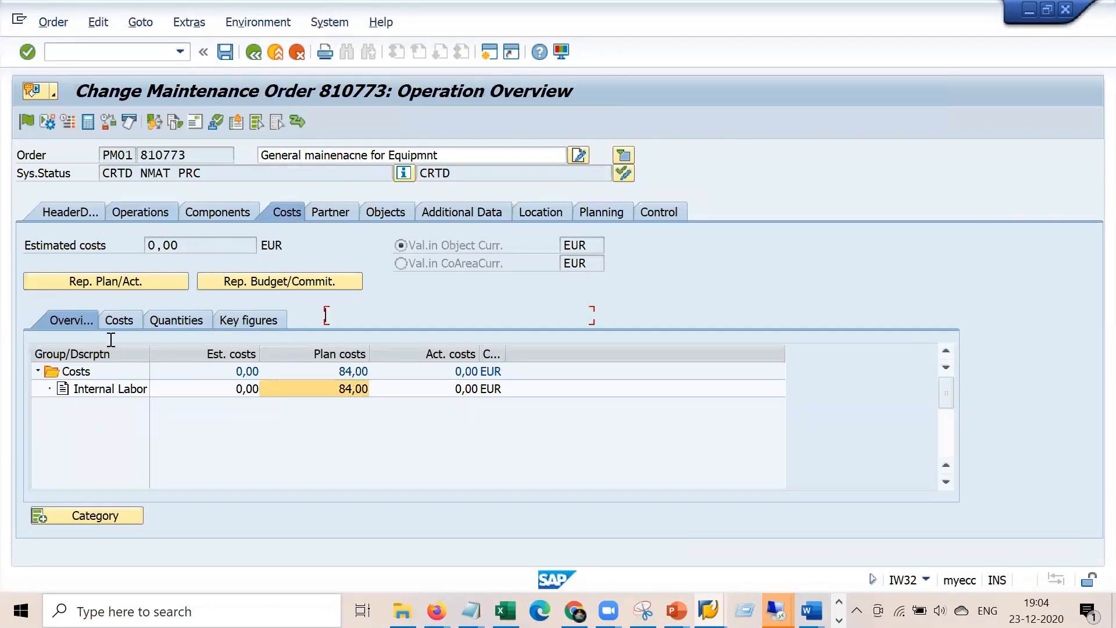
double_click(150, 281)
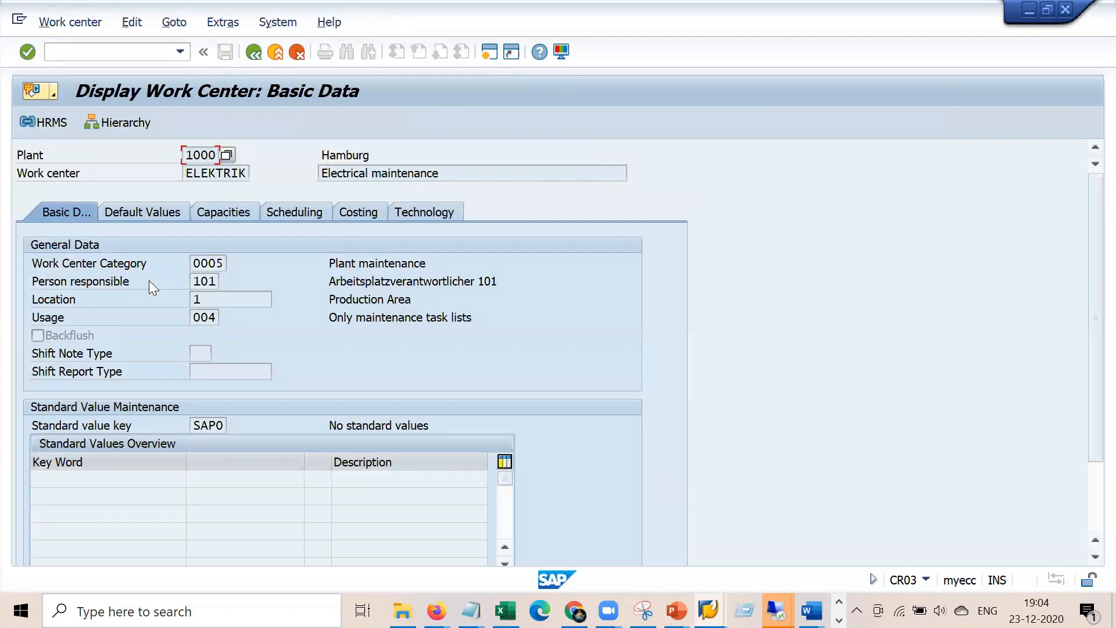
Check the work center's costing data (activity type 1410, formula key) and the KP26 activity prices
left_click(357, 212)
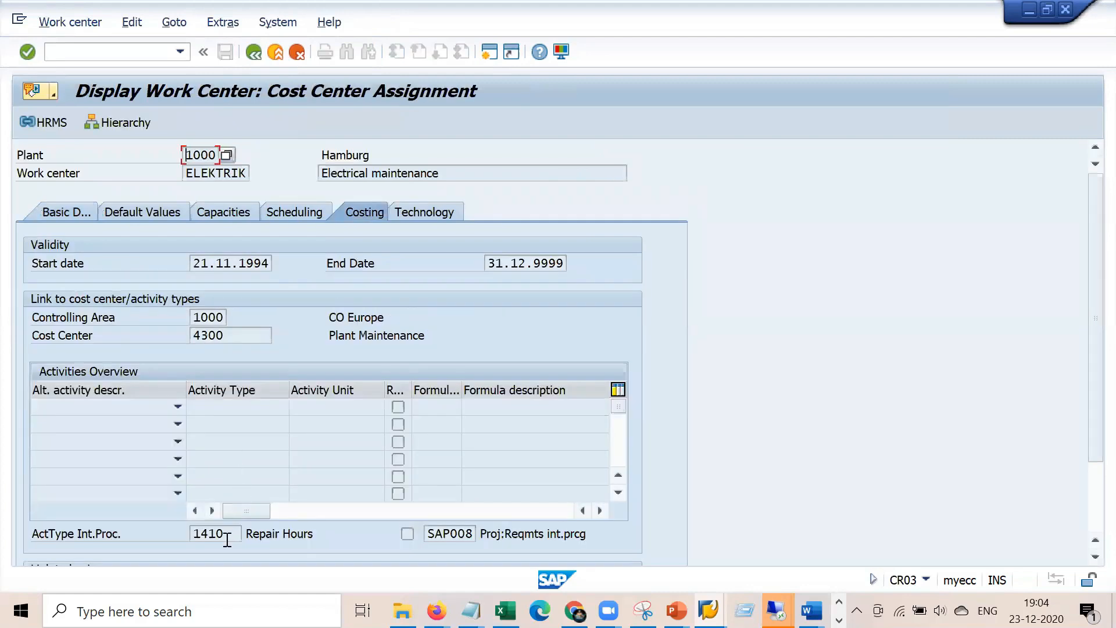
left_click(235, 533)
left_click(459, 533)
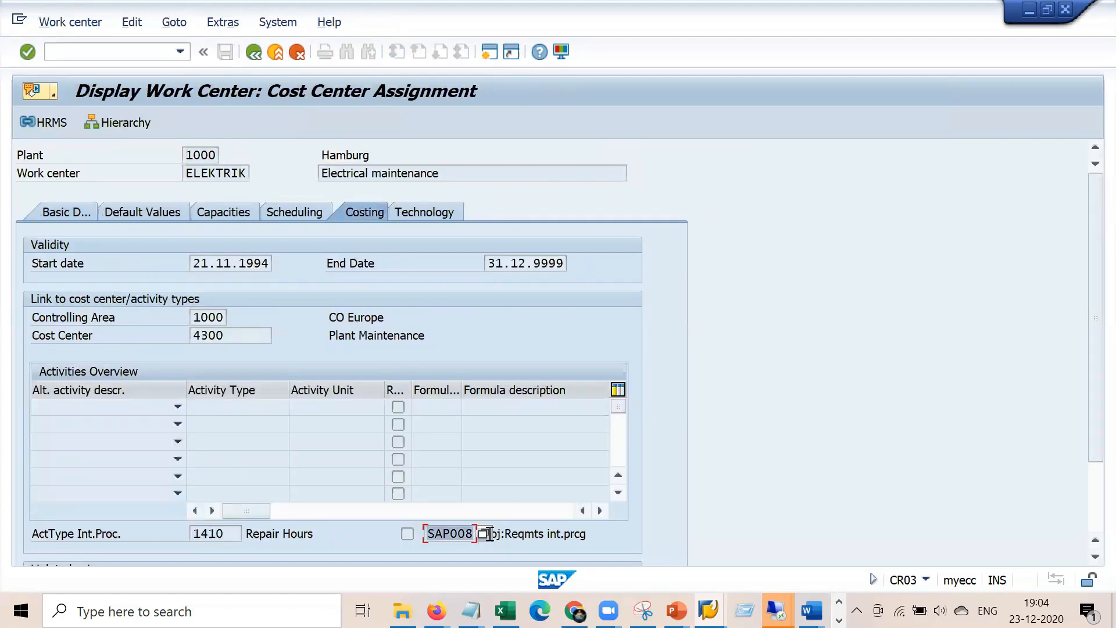
key("alt+Tab")
key("alt+Tab")
key("alt+Tab")
key("alt+Tab")
key("alt+Tab")
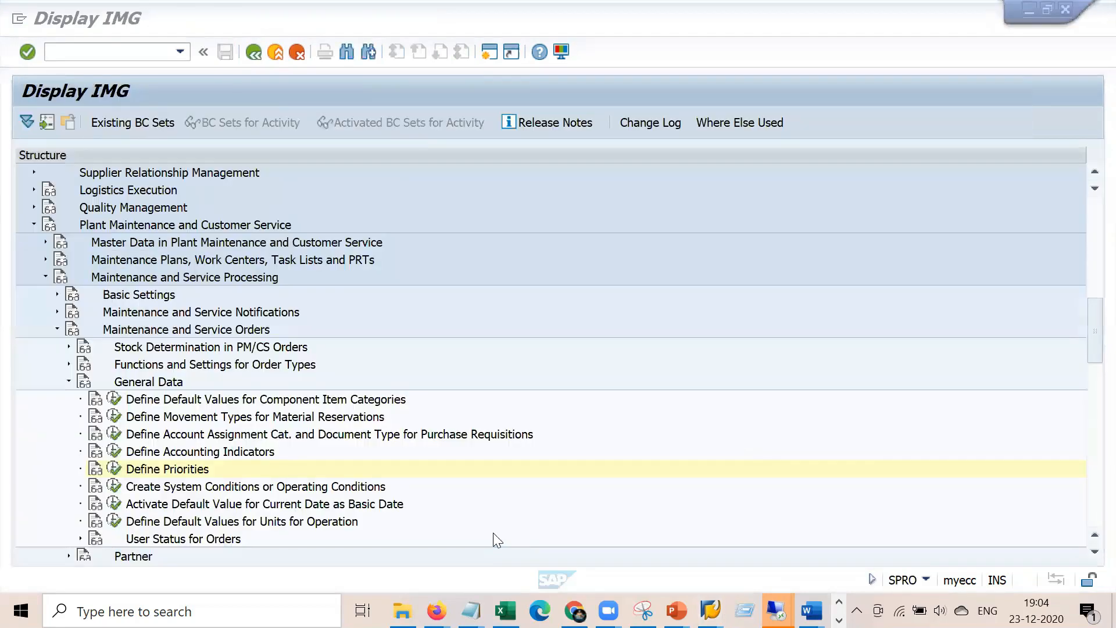
left_click(708, 610)
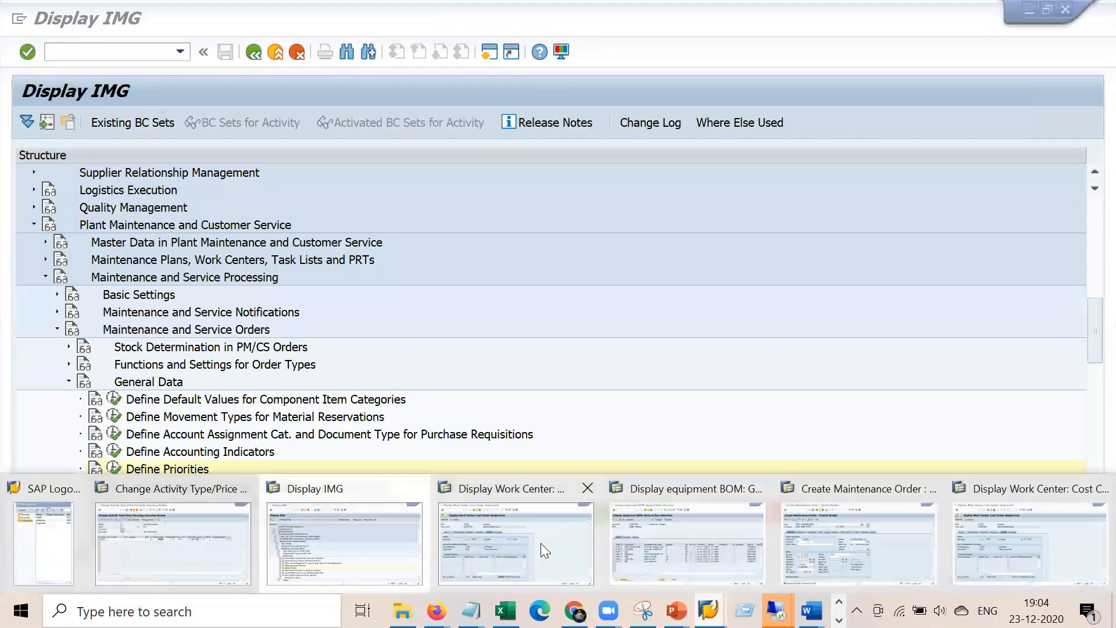
left_click(201, 533)
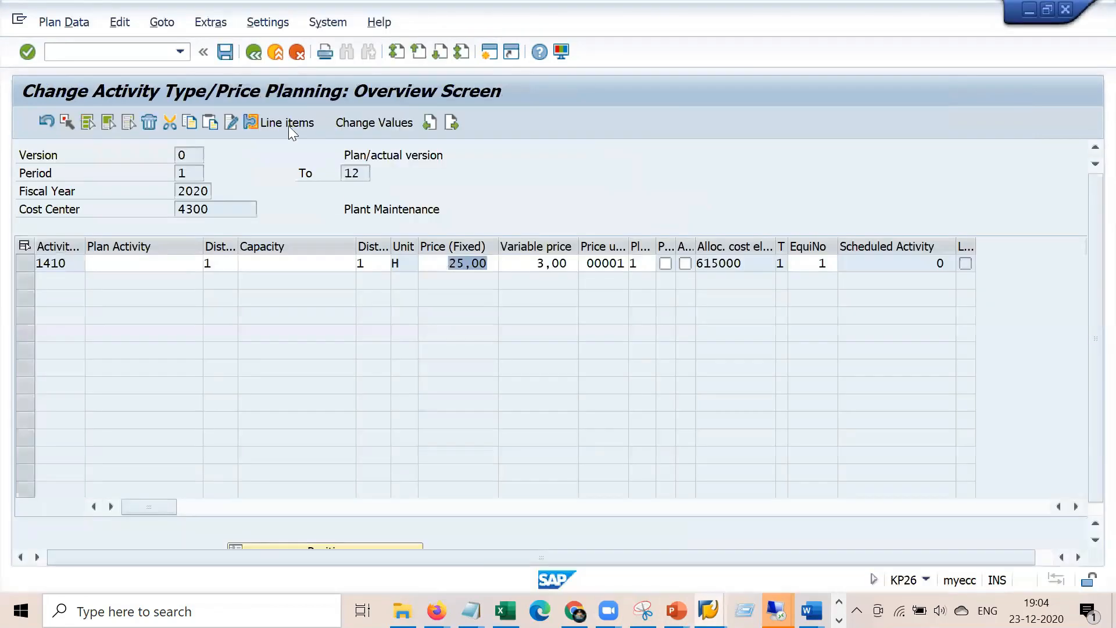
left_click(256, 52)
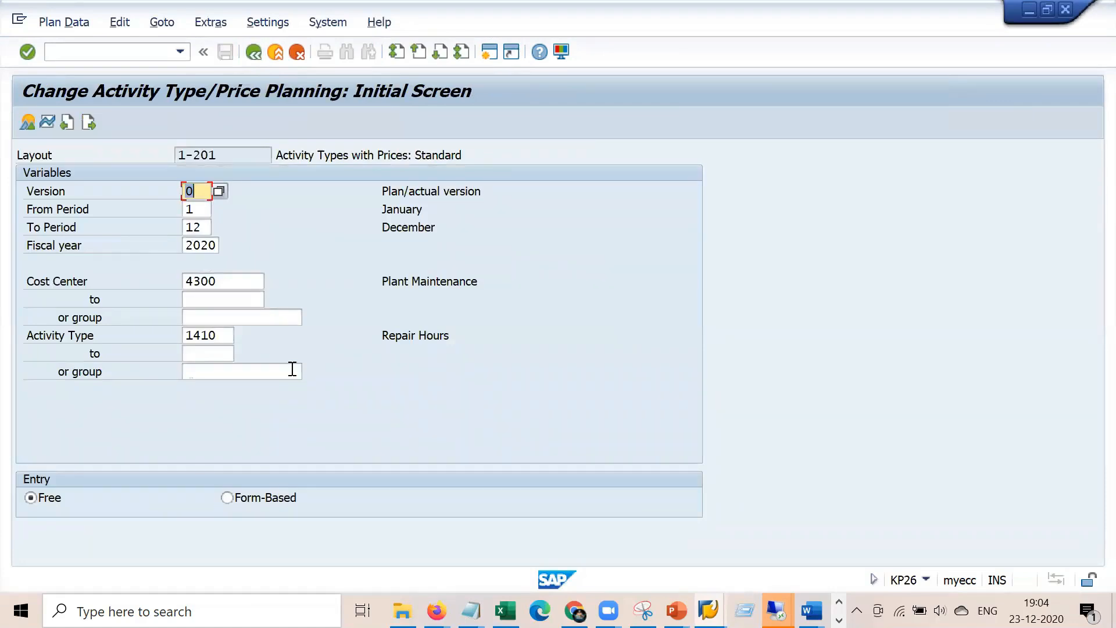
key("alt+Tab")
key("alt+Tab")
key("alt+Tab")
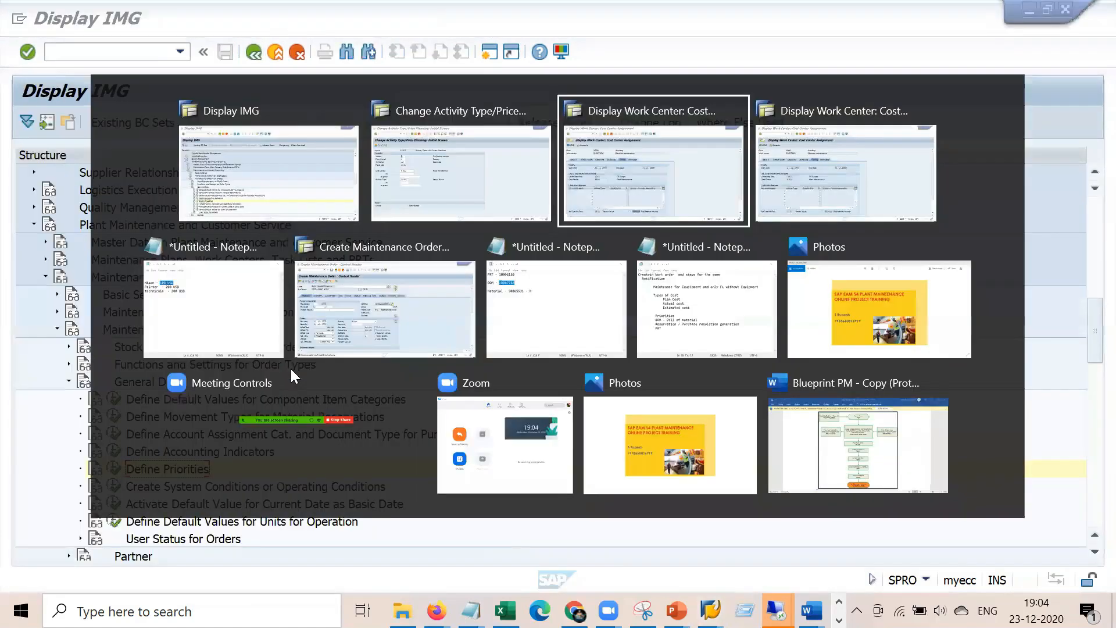
key("alt+Tab")
key("alt+Tab")
key("alt+Tab")
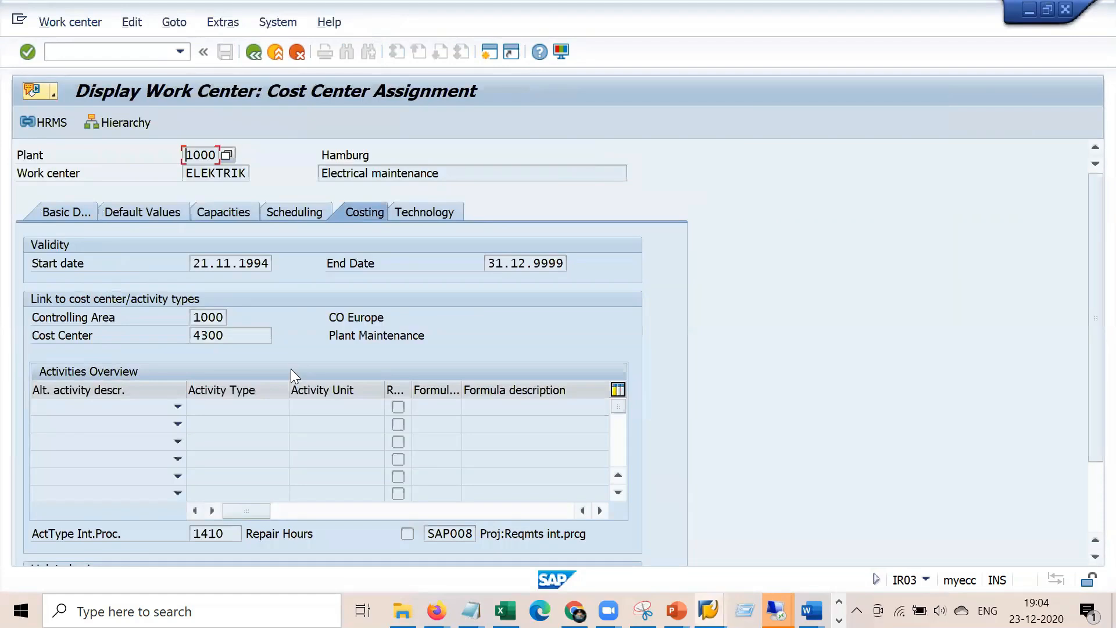
Return to order 810773, review operation 0020's planned work and cost overview, and save the order
mouse_move(776, 610)
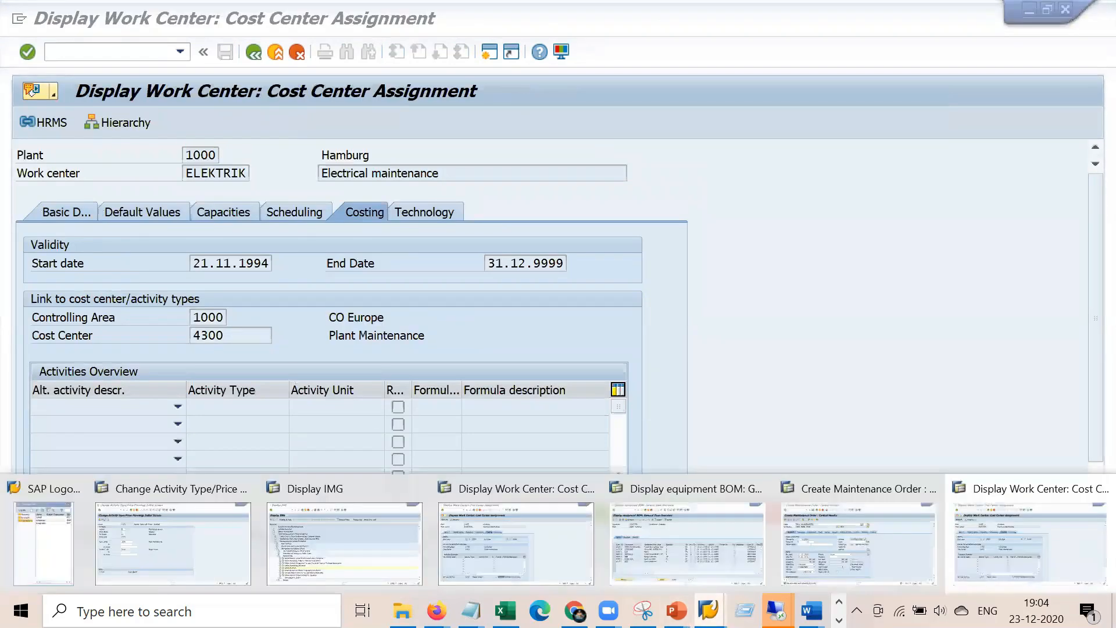
left_click(825, 550)
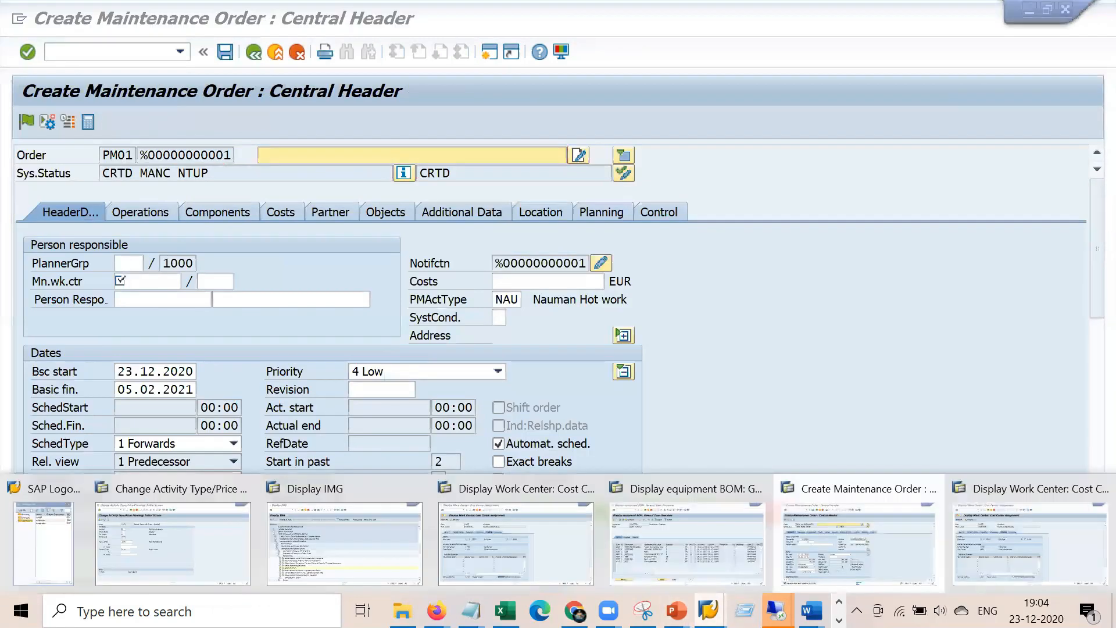
left_click(776, 610)
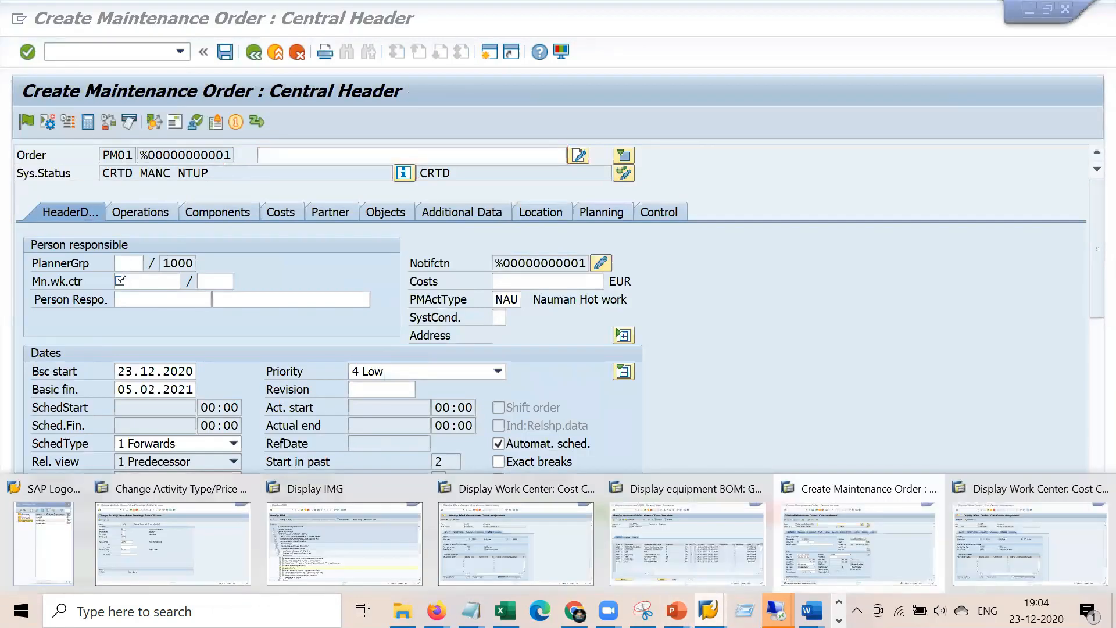
left_click(504, 549)
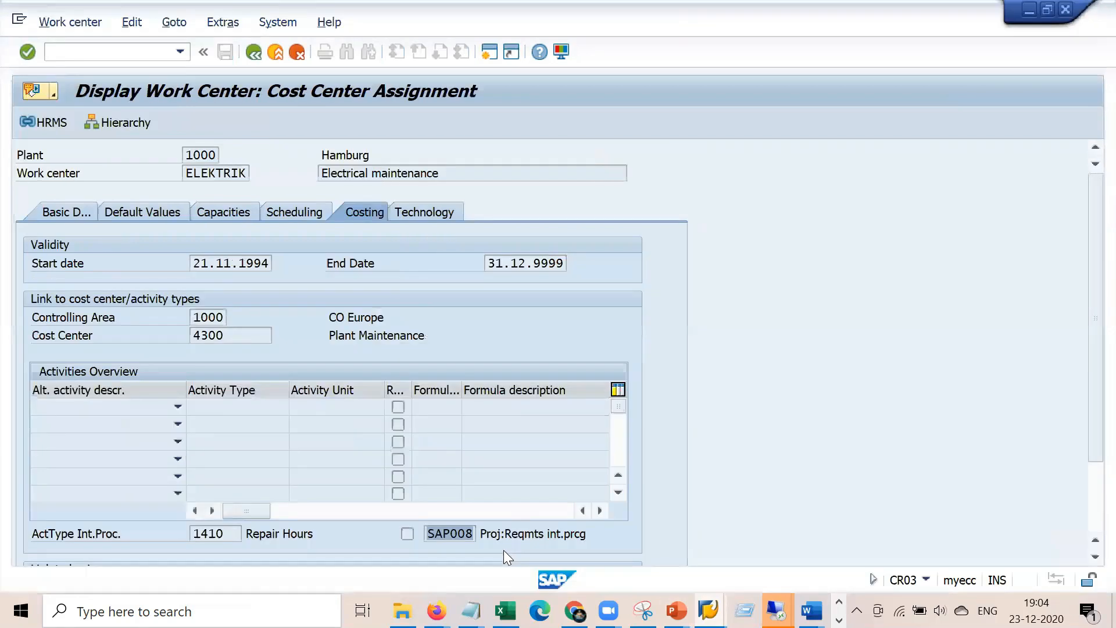
left_click(249, 56)
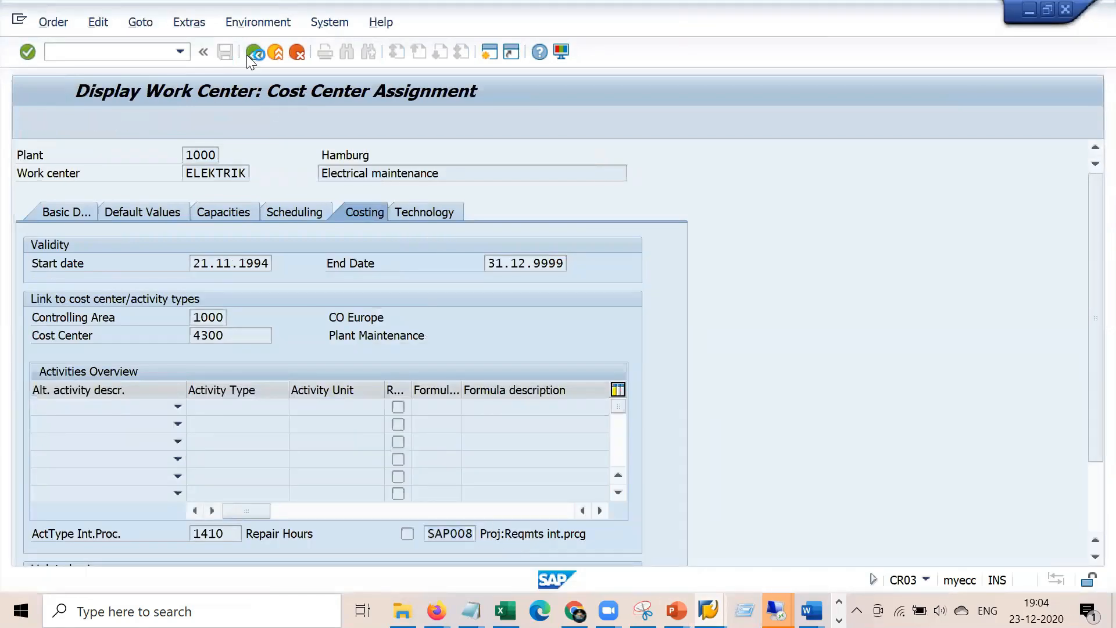
left_click_drag(785, 281, 805, 282)
left_click(272, 217)
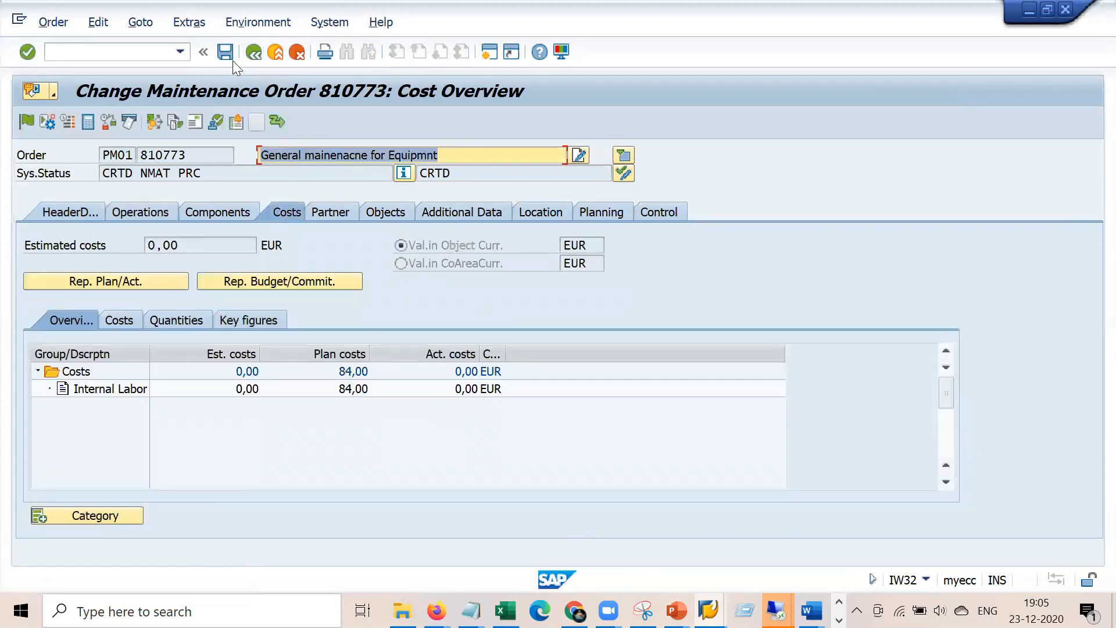
left_click(225, 51)
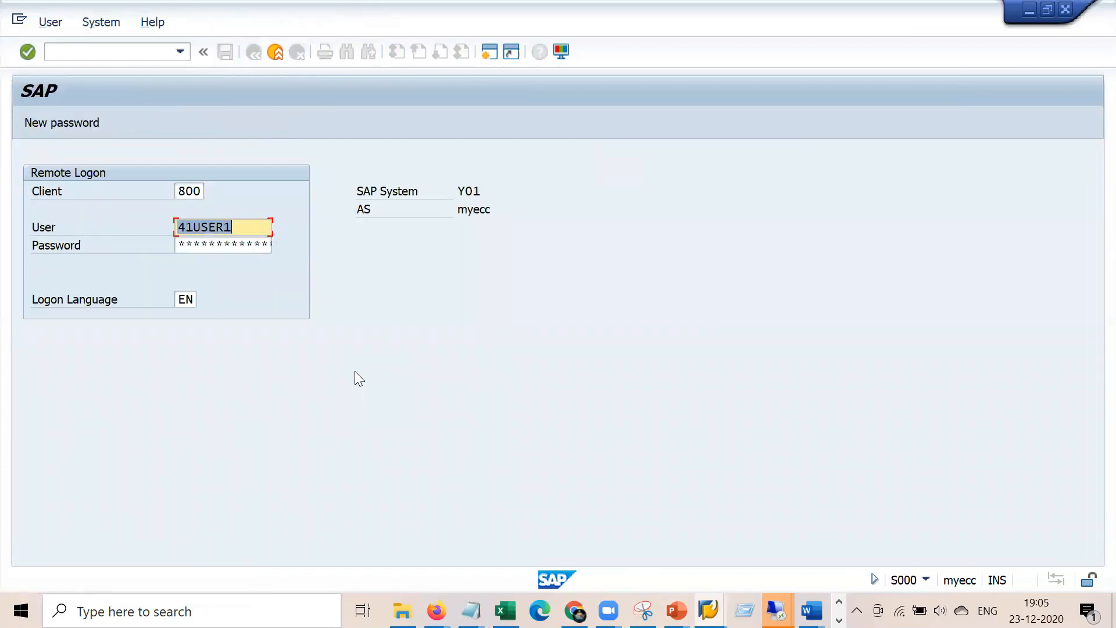
Log back on to client 800 using the saved user name from history
key("Tab")
key("Return")
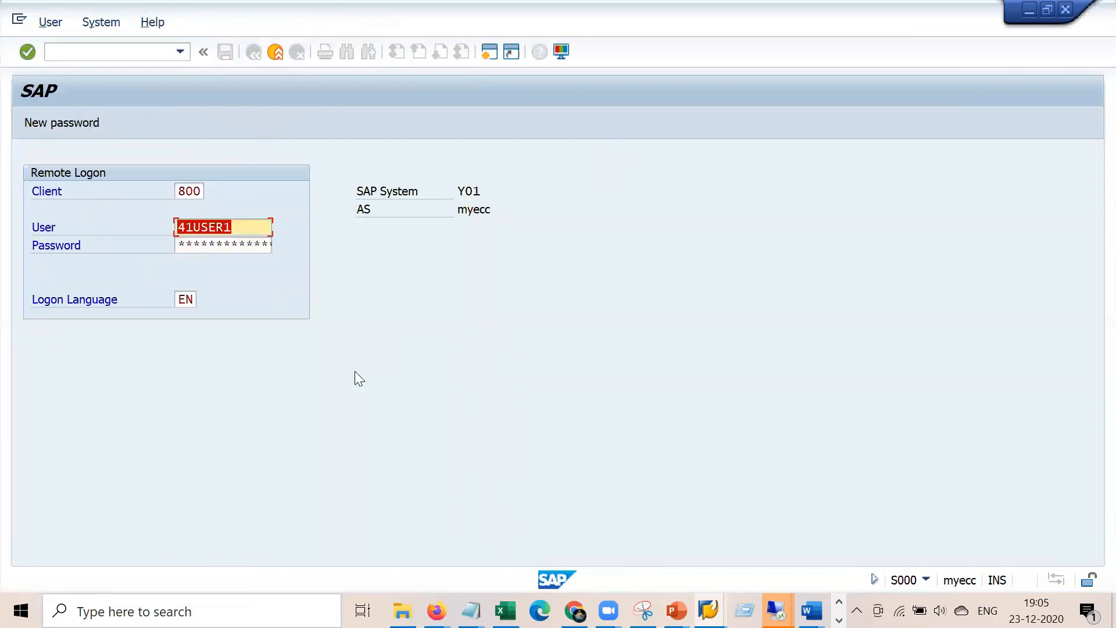
type("welcome")
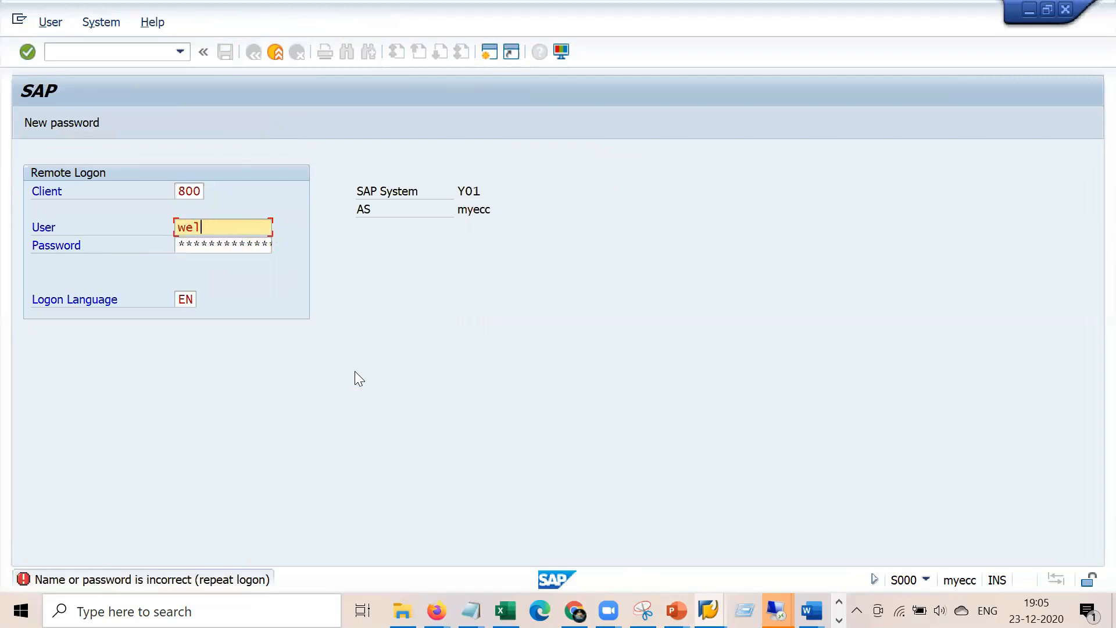
key("BackSpace")
key("BackSpace")
key("BackSpace")
key("Down")
key("Tab")
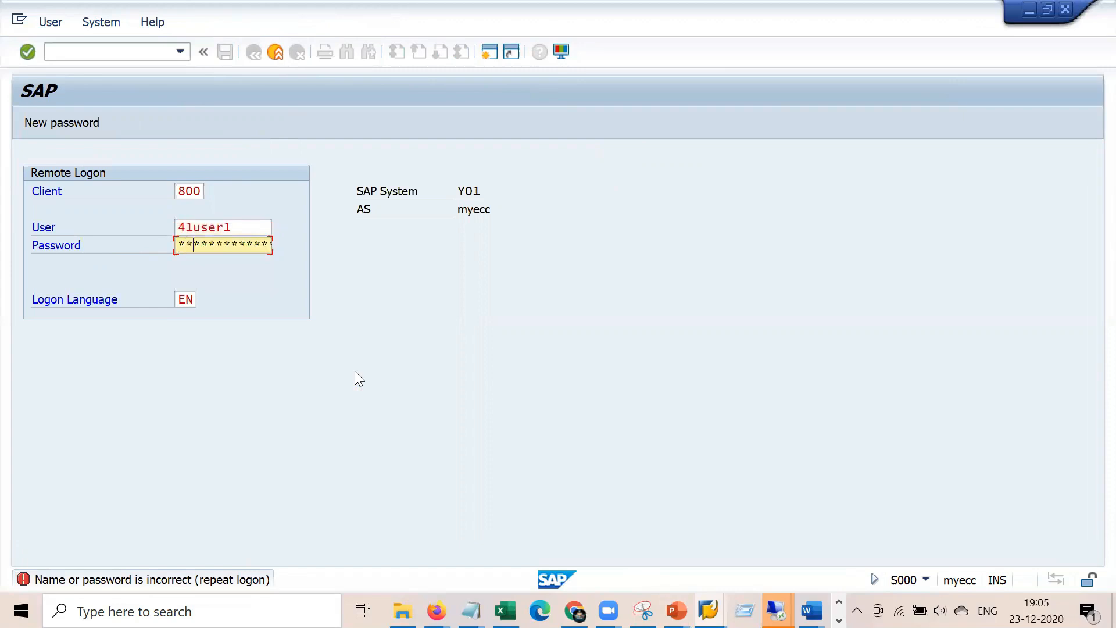
key("Return")
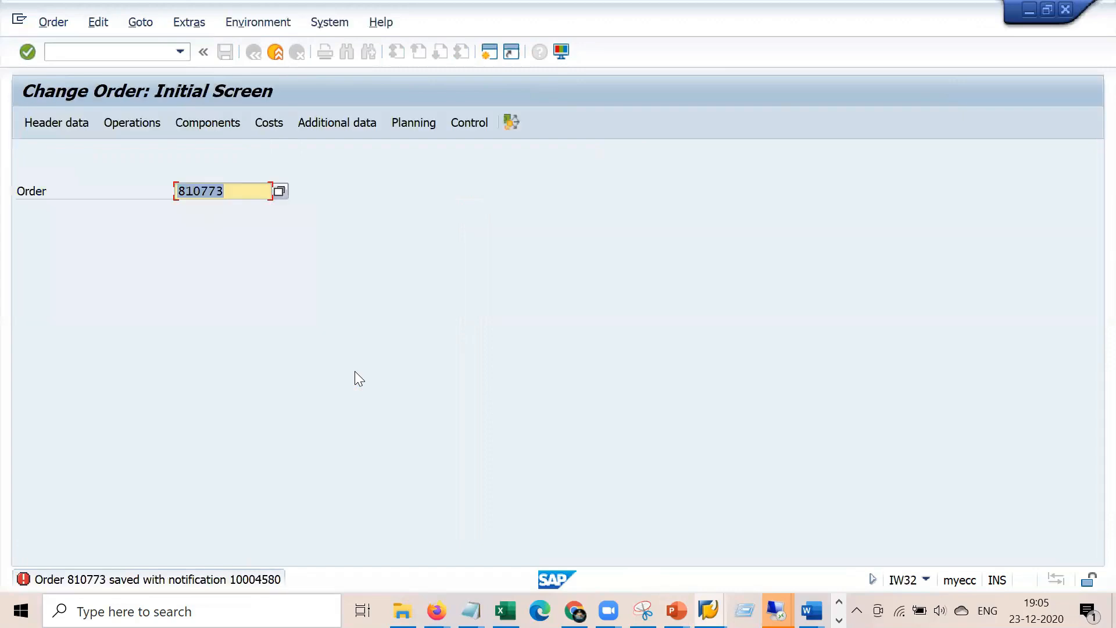
Try confirming operation 0020 of order 810773 in /niw41, which fails because the order isn't released
left_click(134, 54)
type("/niw41")
key("Return")
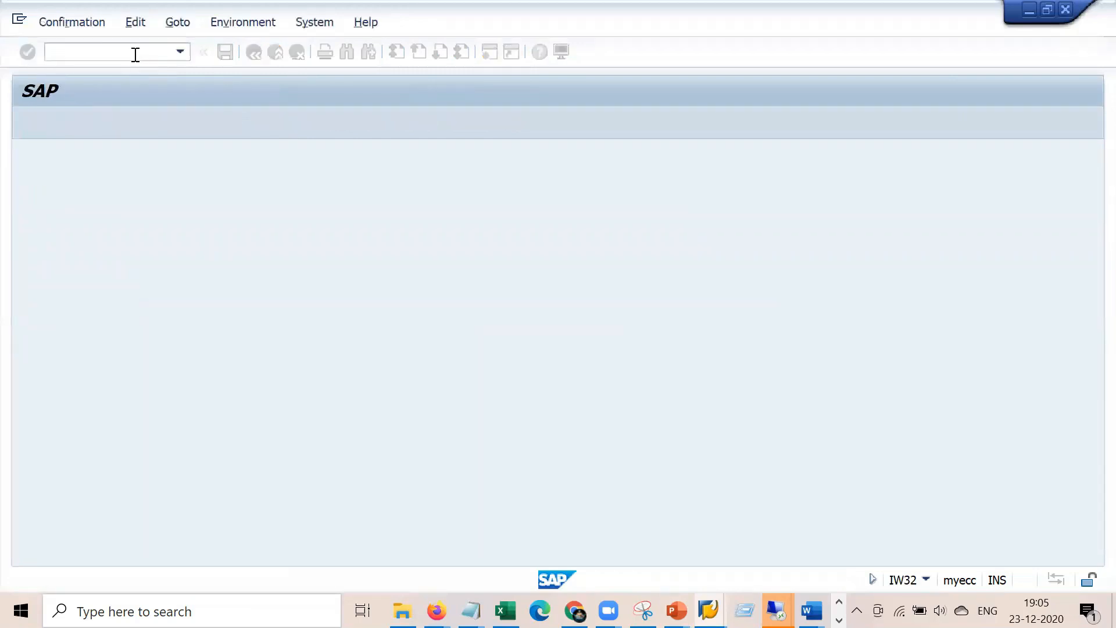
key("Tab")
key("Tab")
type("0020")
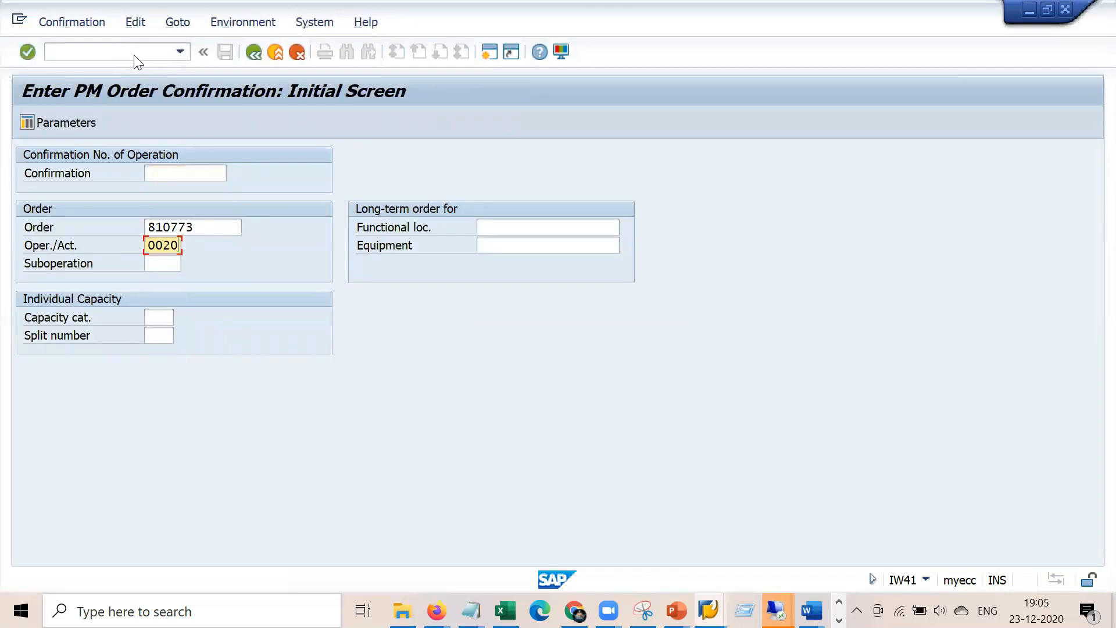
key("Return")
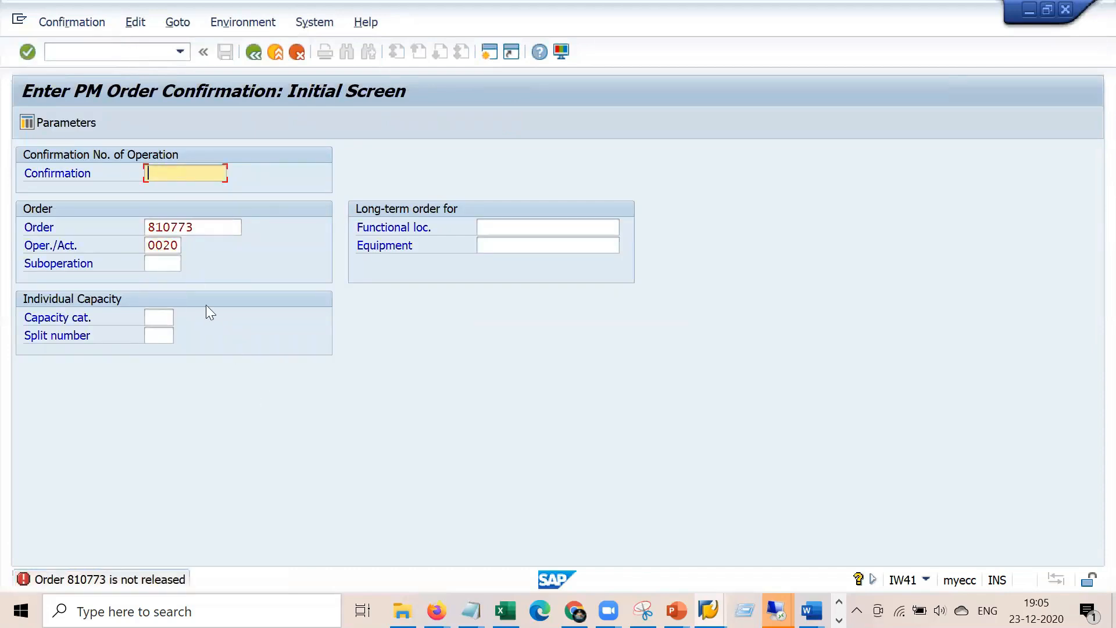
left_click(141, 52)
Open order 810773 in /niw32, release it, and save it with status REL
type("/niw32")
key("Return")
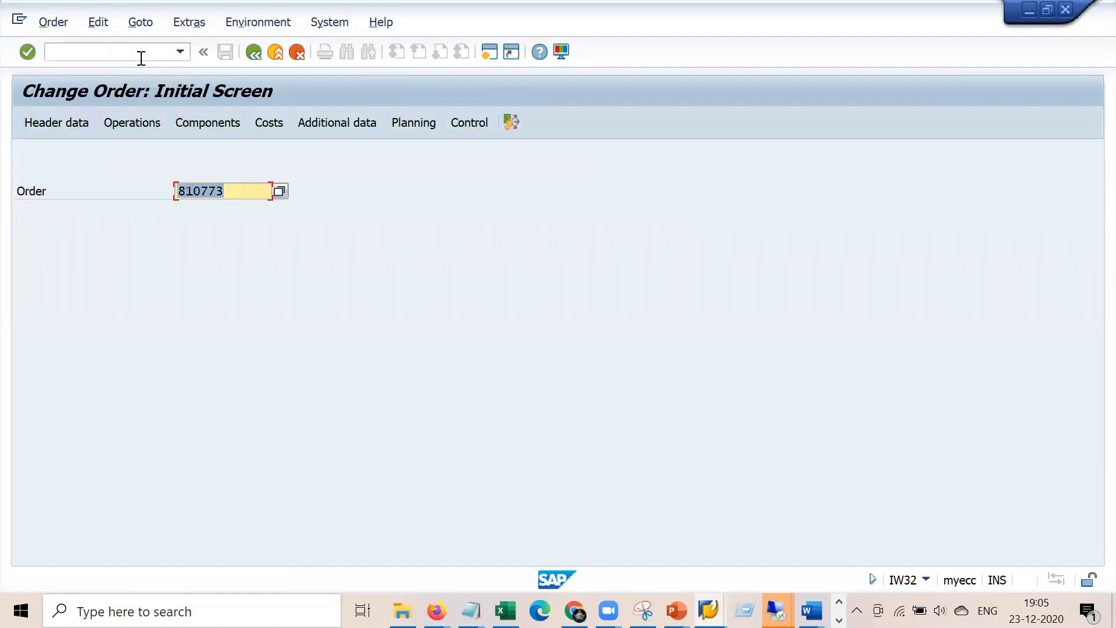
key("Return")
left_click(24, 121)
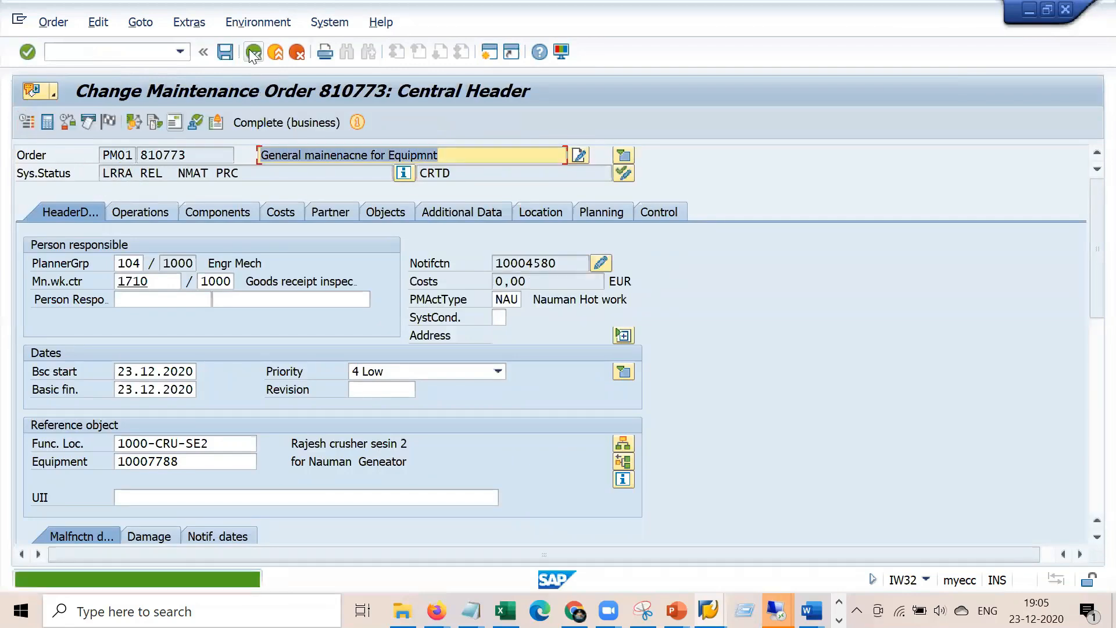
left_click(225, 52)
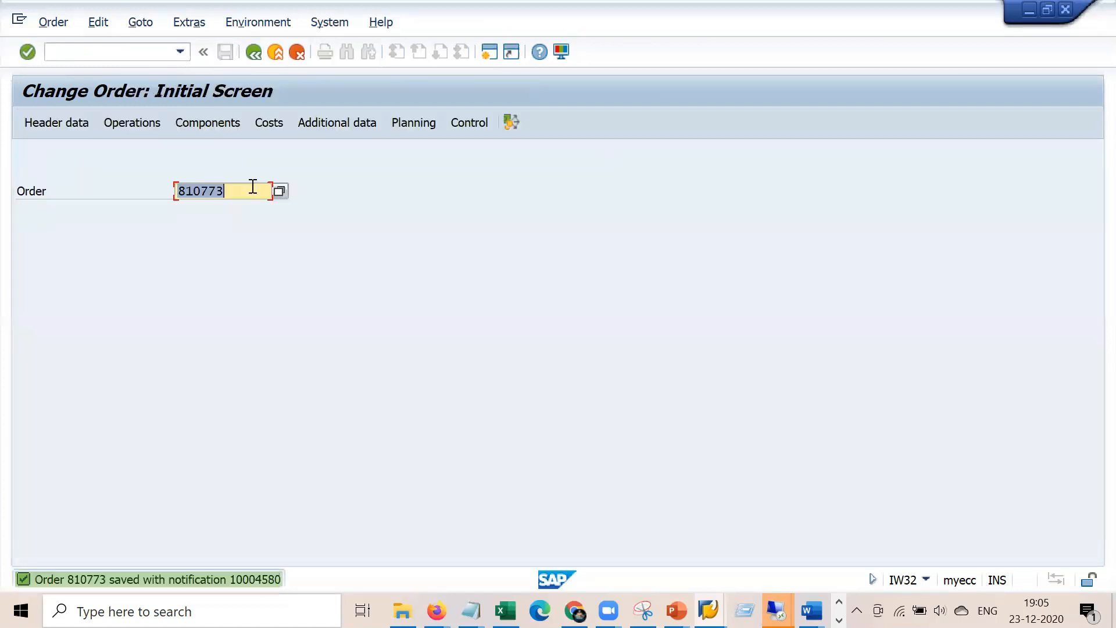
key("alt+Tab")
Enter a final confirmation of 3,0 HR for operation 0020 of order 810773, with no remaining work
left_click(152, 54)
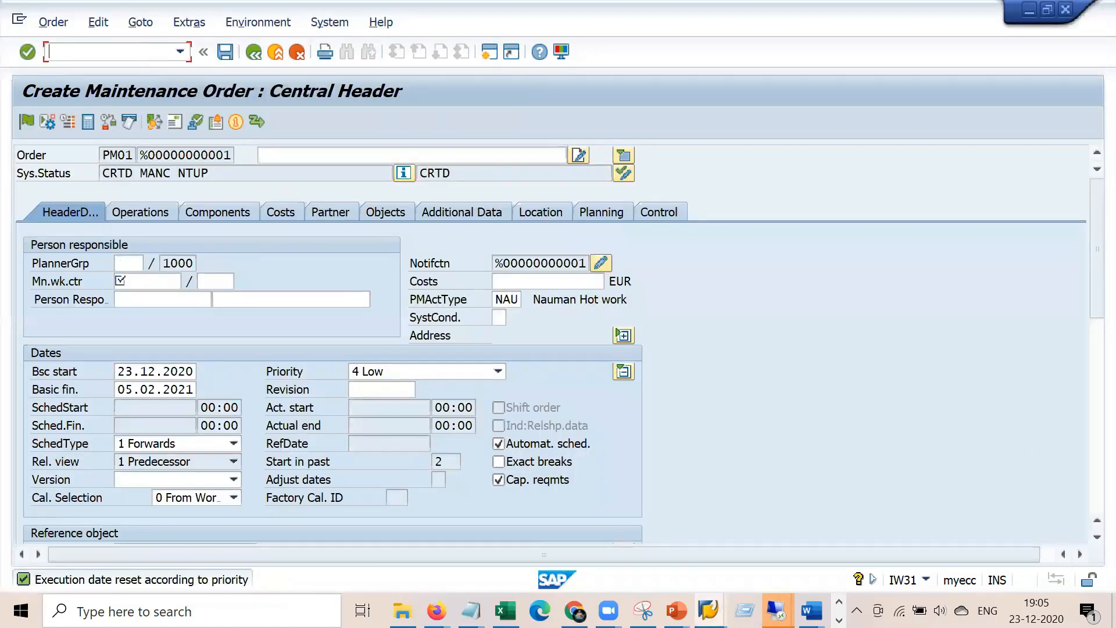
type("/niw41")
key("Return")
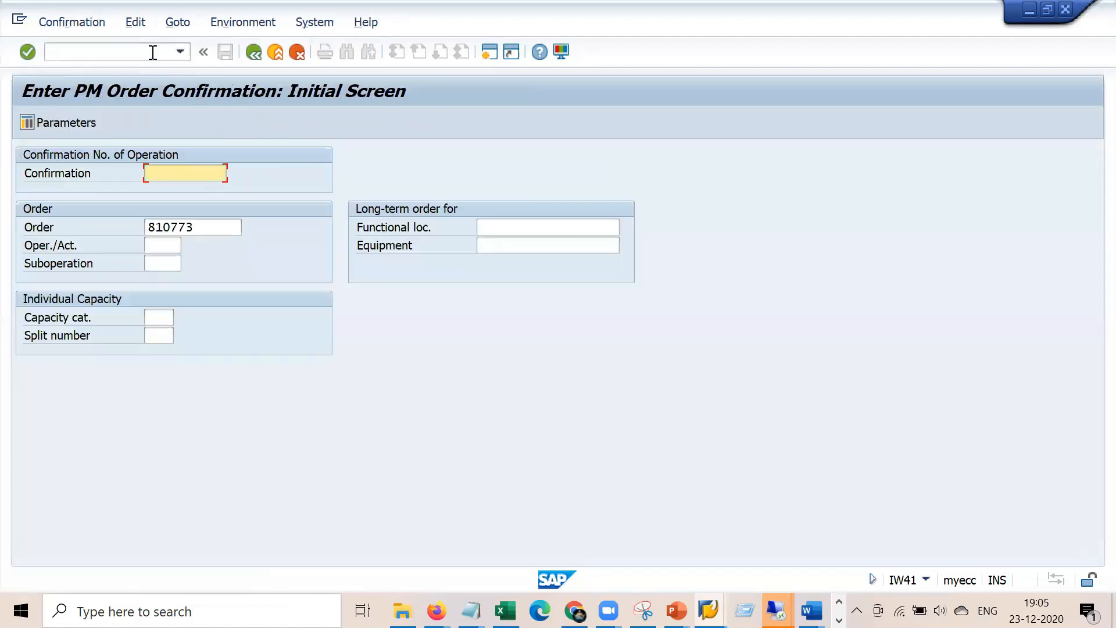
key("Tab")
key("Tab")
key("F4")
key("Return")
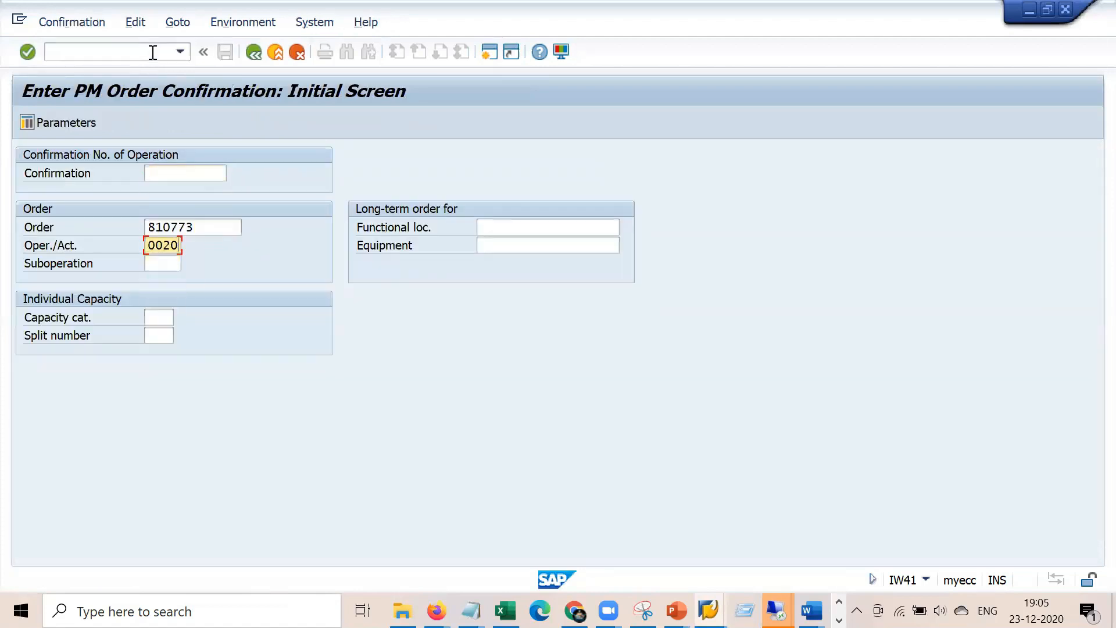
key("Return")
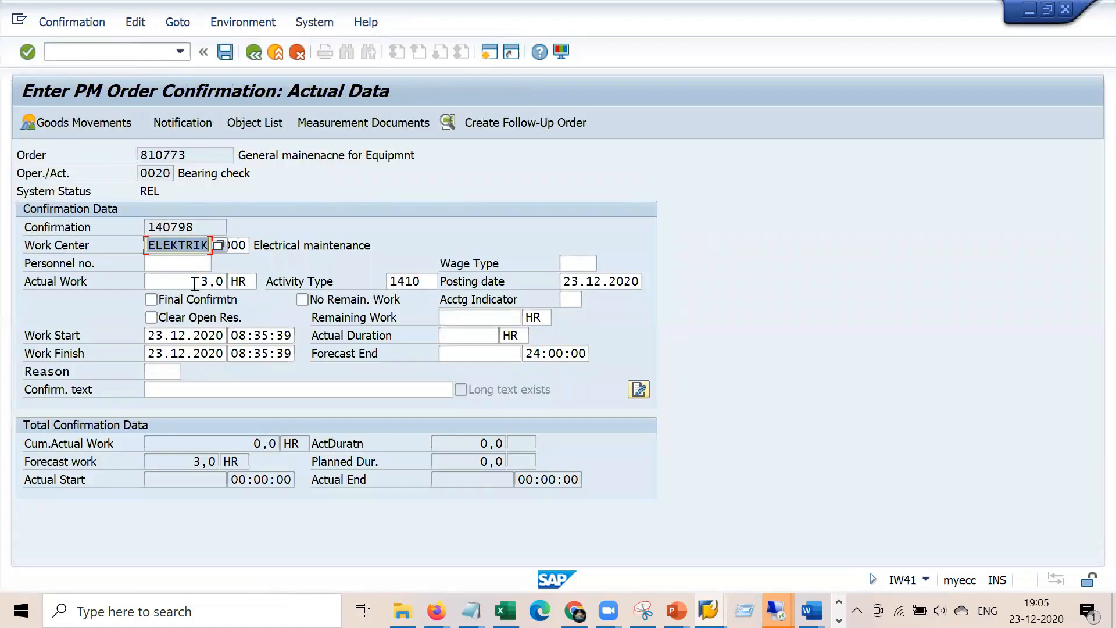
left_click_drag(195, 282, 247, 275)
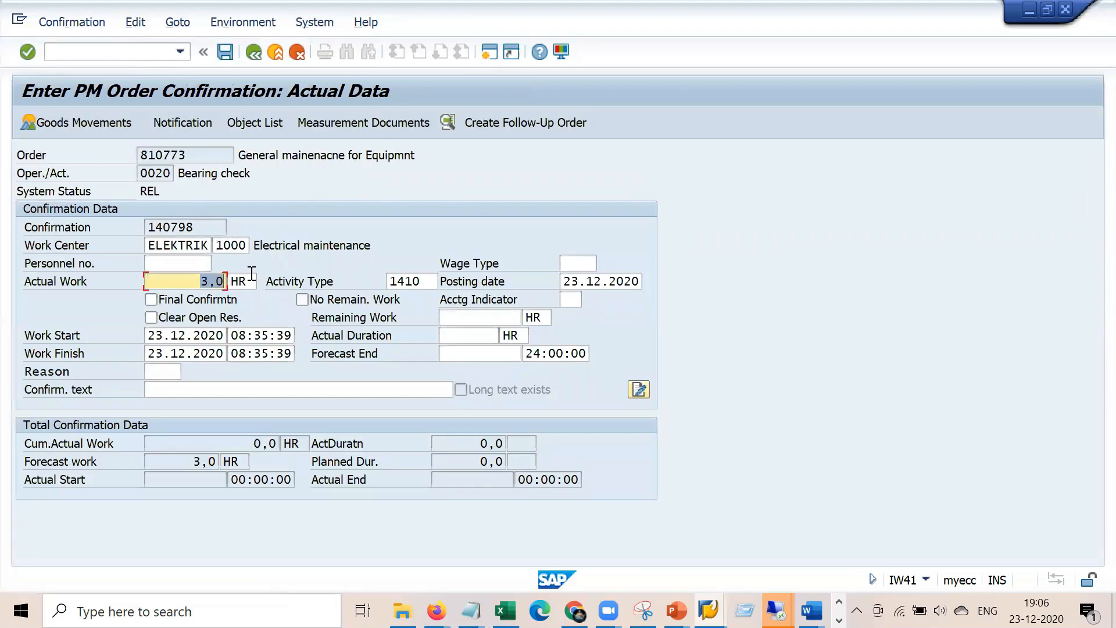
left_click(151, 300)
left_click(303, 299)
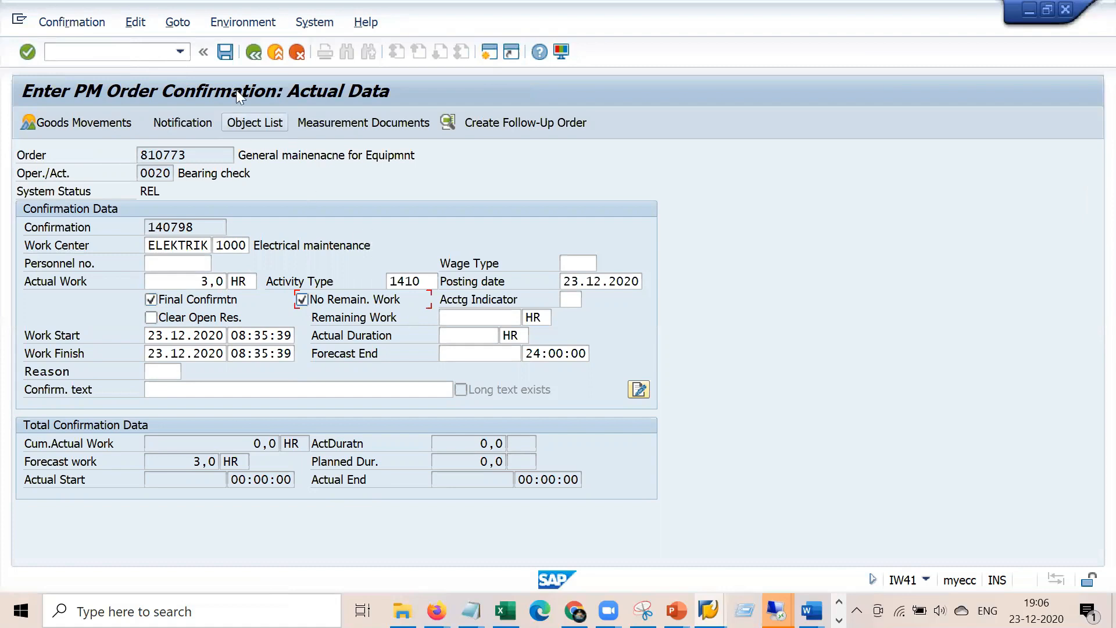
key("Return")
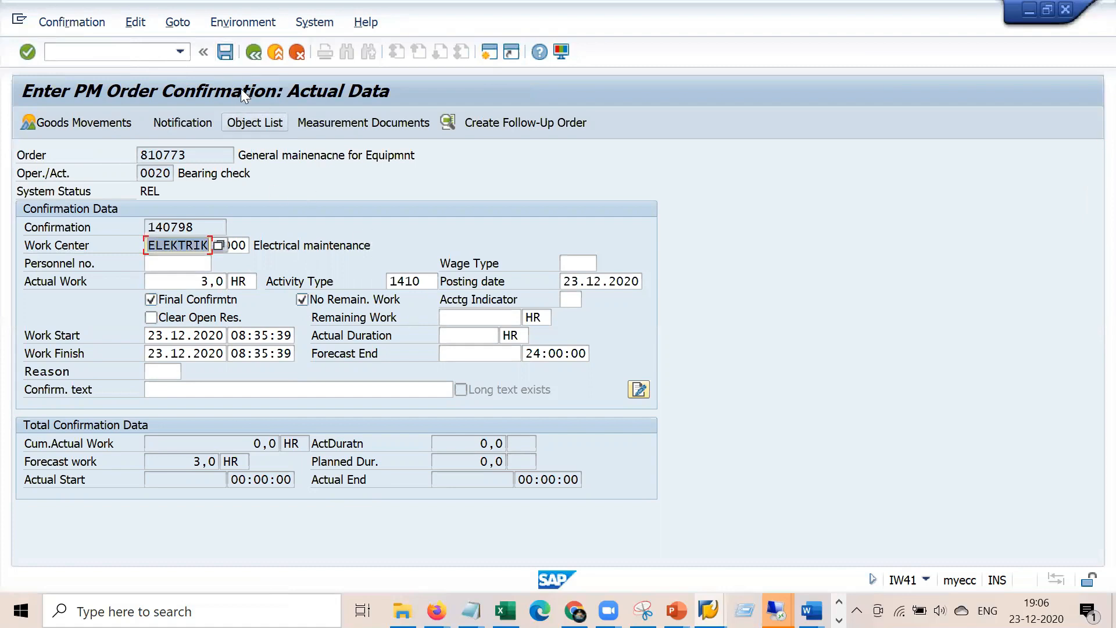
Save the confirmation, logging back on when prompted, and go to /niw32
left_click(225, 52)
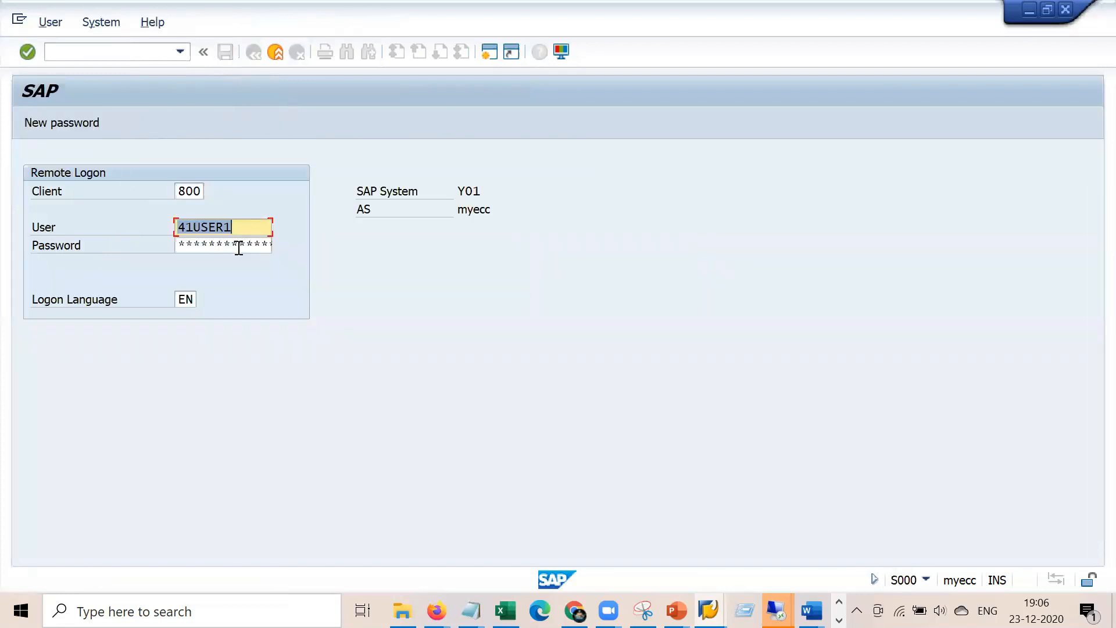
key("Tab")
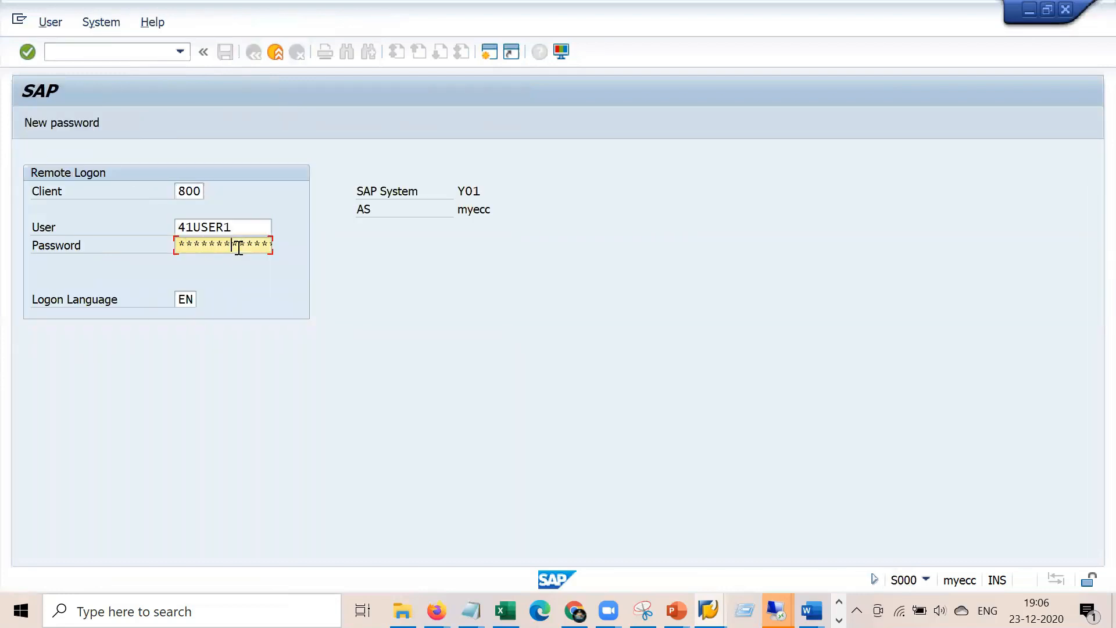
key("Return")
left_click(123, 53)
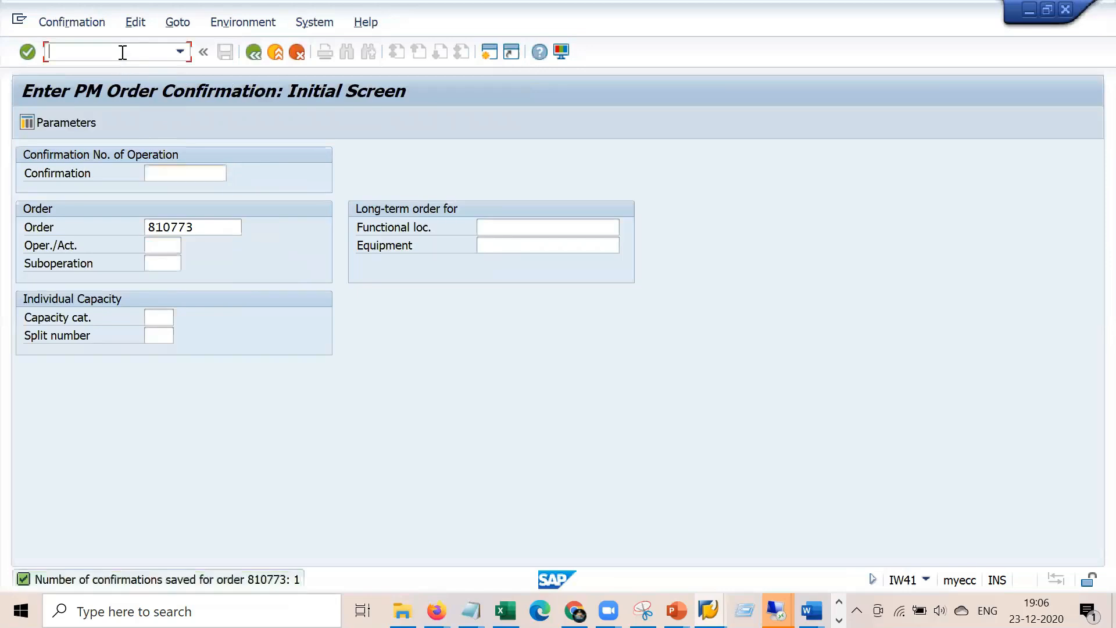
type("/niw32")
key("Return")
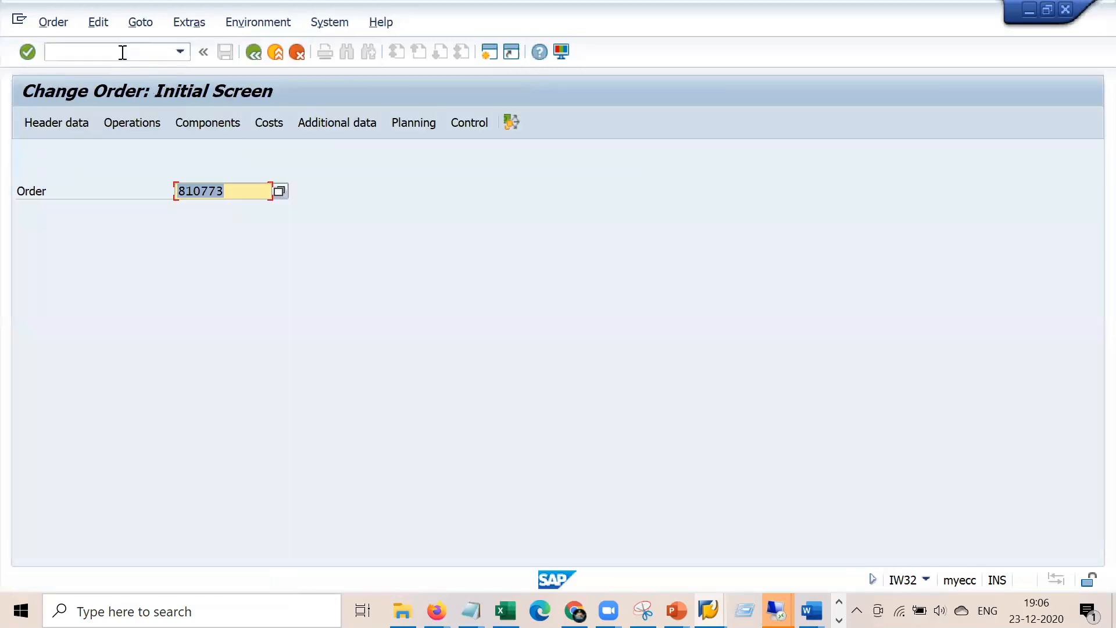
Open order 810773, check its 84,00 EUR actual internal labour costs, and dismiss the express notice
key("Return")
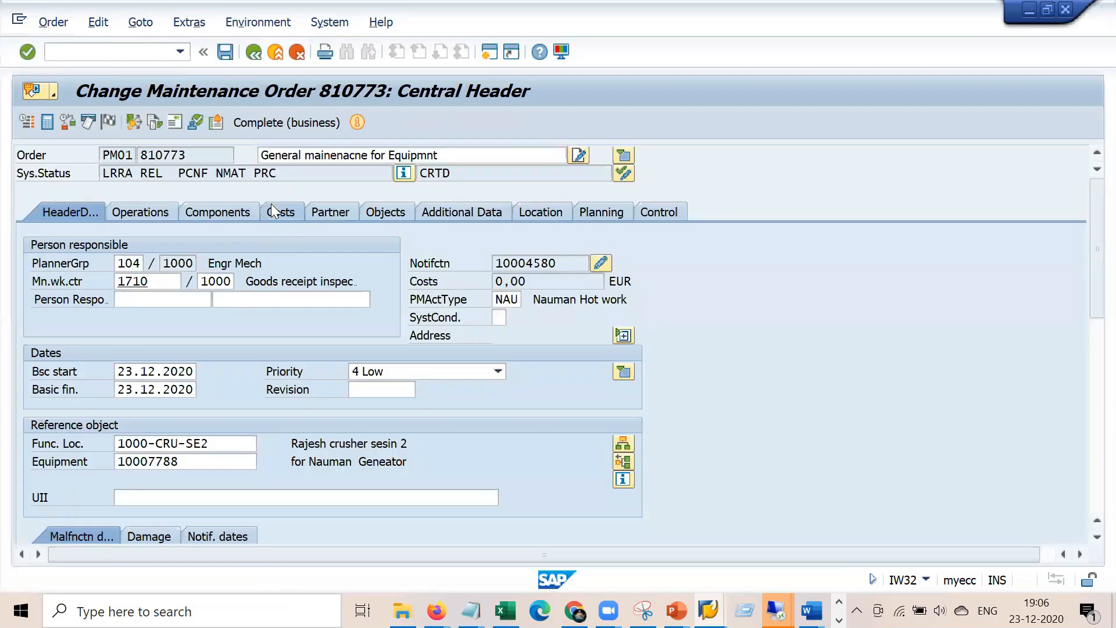
left_click(272, 210)
left_click(469, 393)
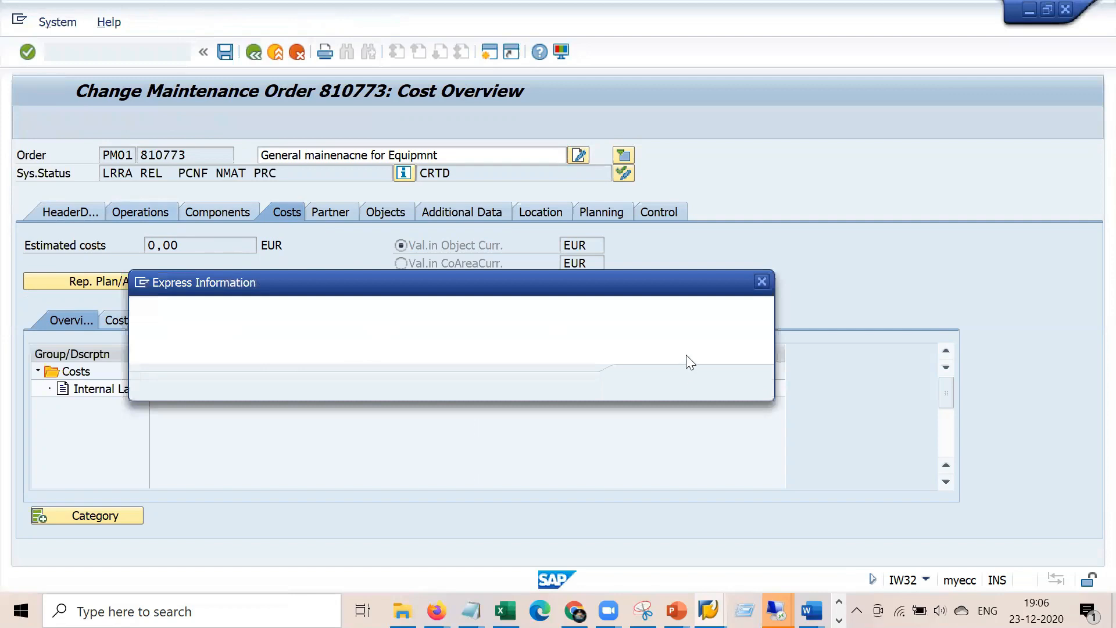
left_click(642, 381)
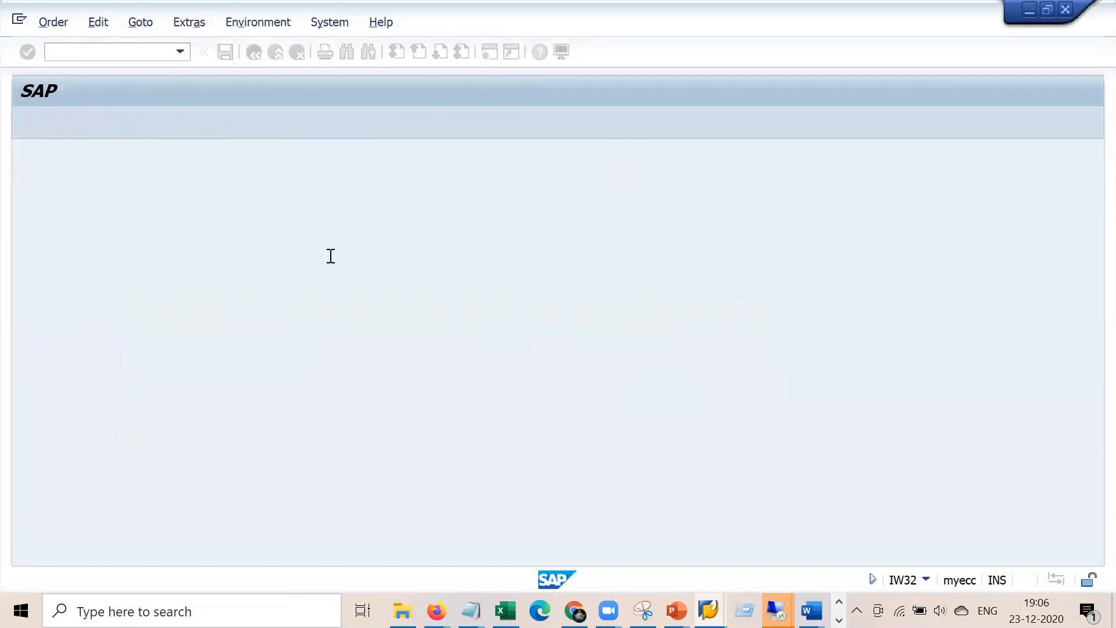
Check ELEKTRIK's cost center, activity type 1410 and formula SAP008, then return to the order's header data
double_click(158, 286)
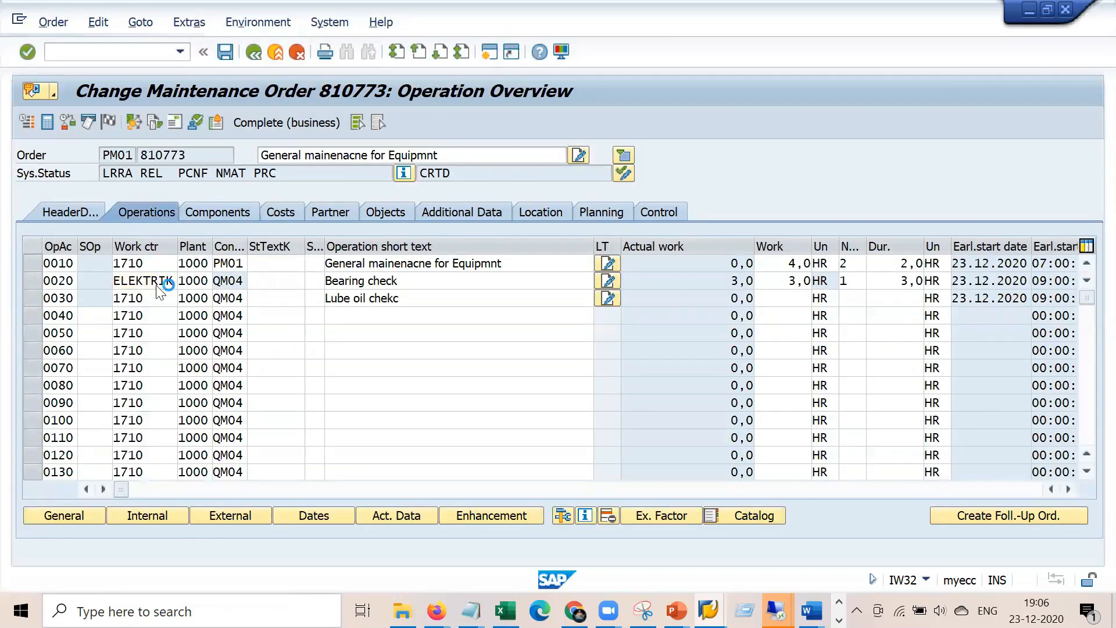
left_click(365, 209)
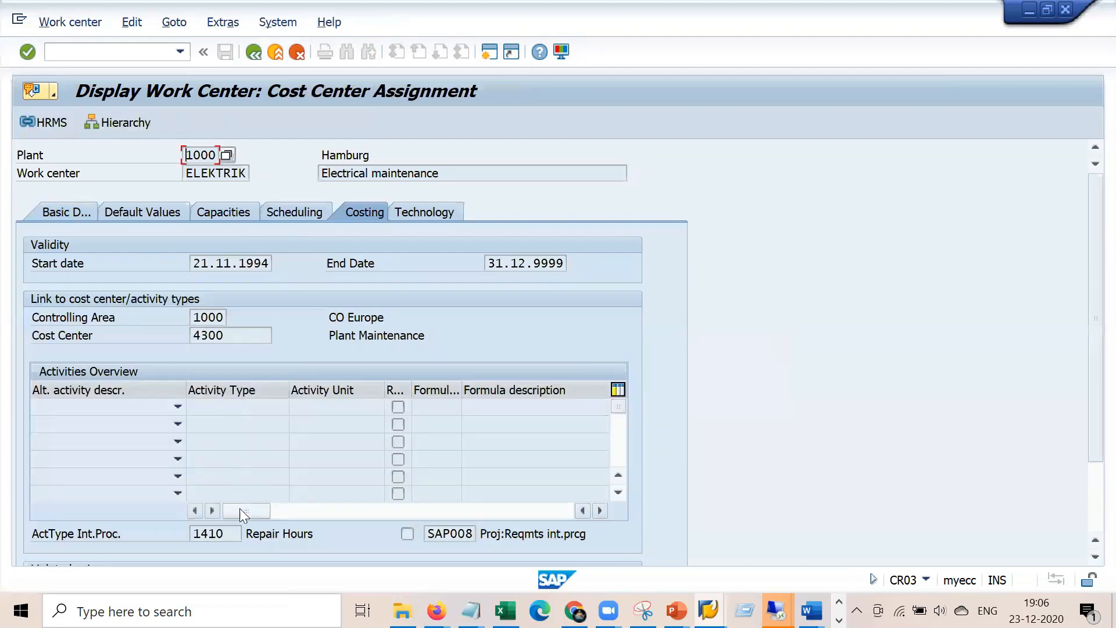
left_click(200, 533)
left_click(435, 532)
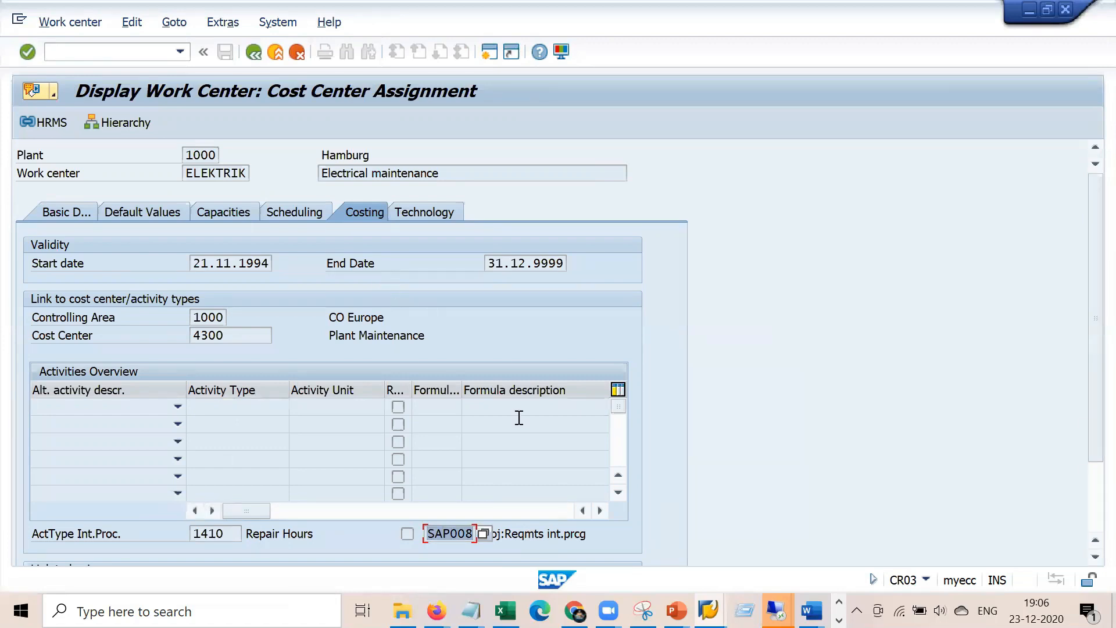
left_click(708, 610)
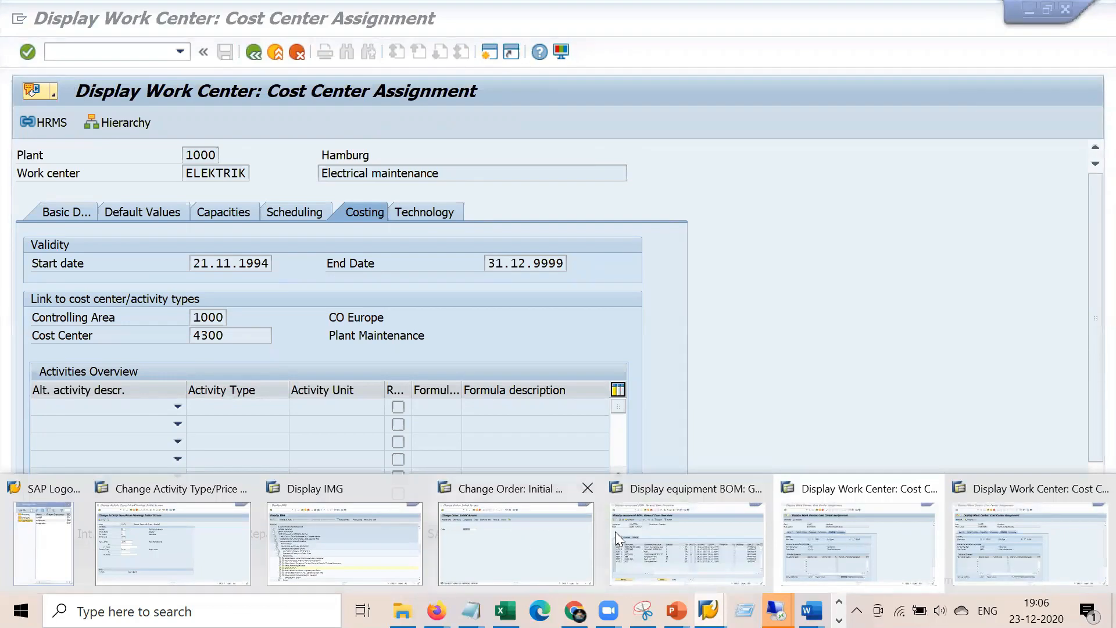
left_click(851, 544)
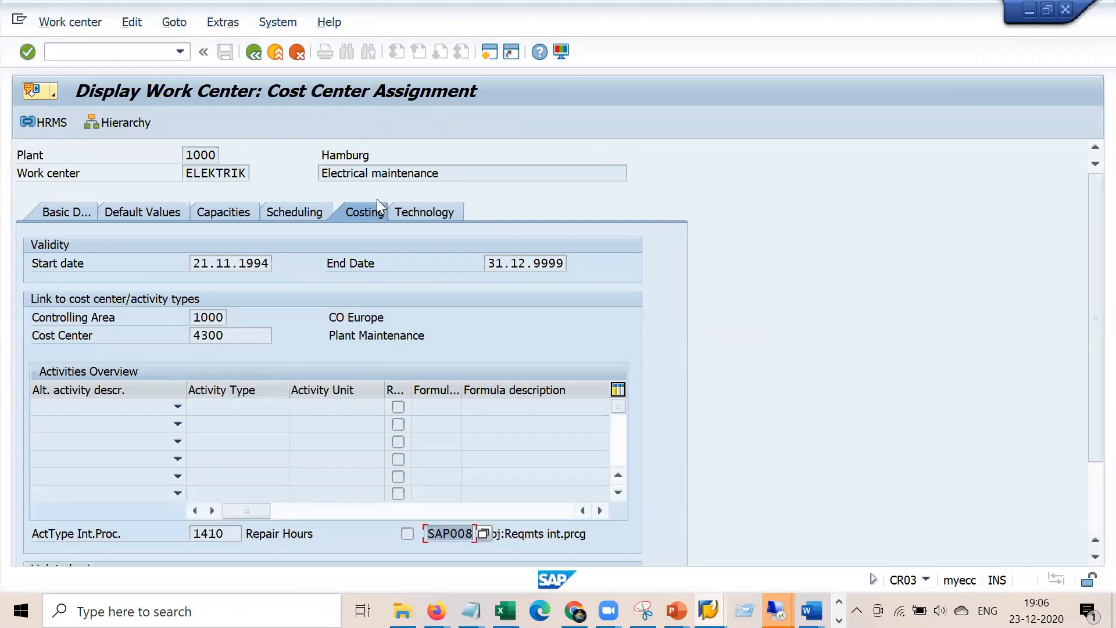
left_click(255, 52)
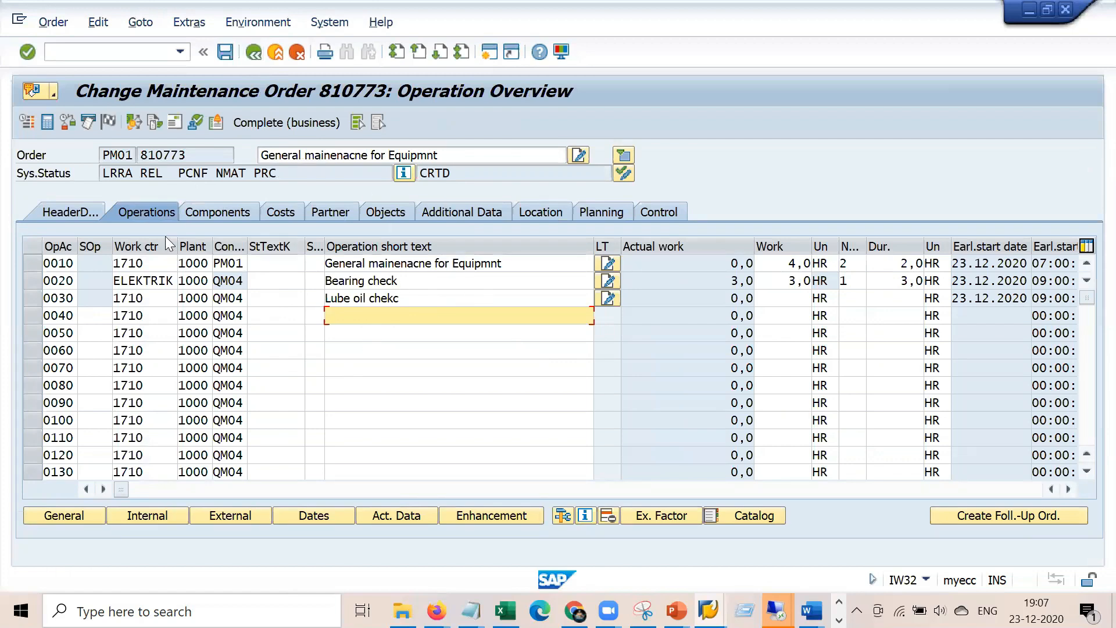
left_click(81, 210)
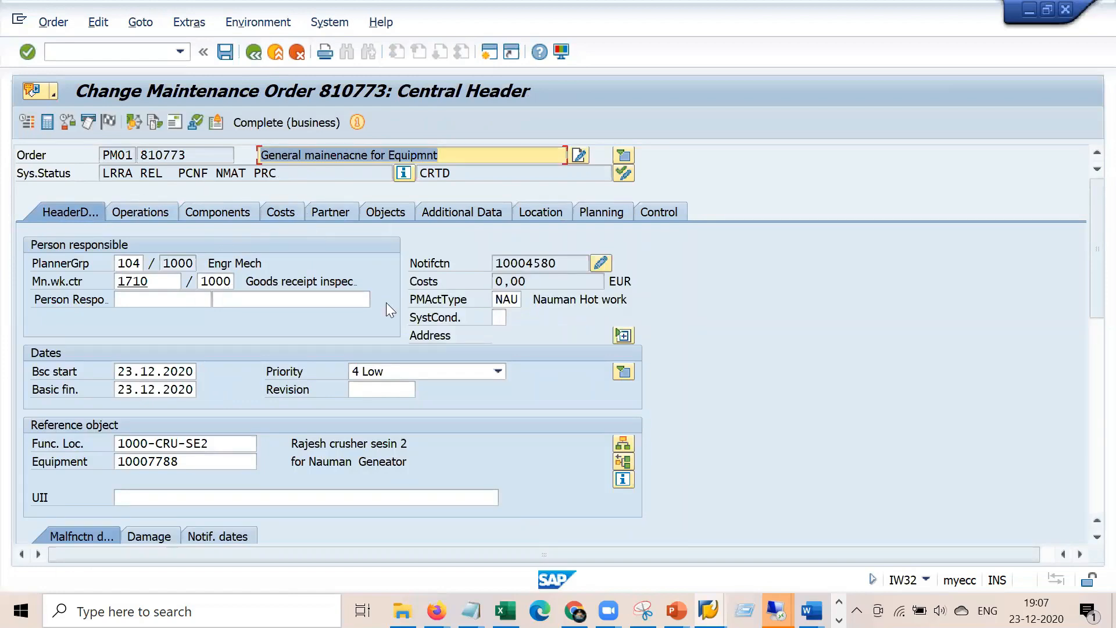
Create a default settlement rule for order 810773 sending 100% to cost center 2200 (CTR)
left_click(135, 123)
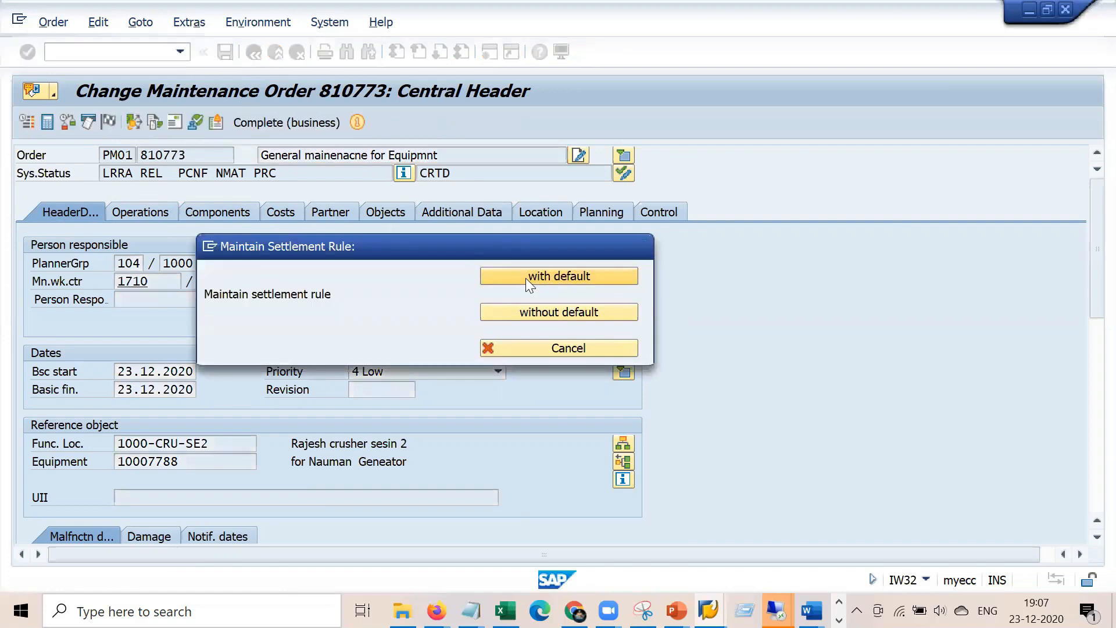
left_click(525, 277)
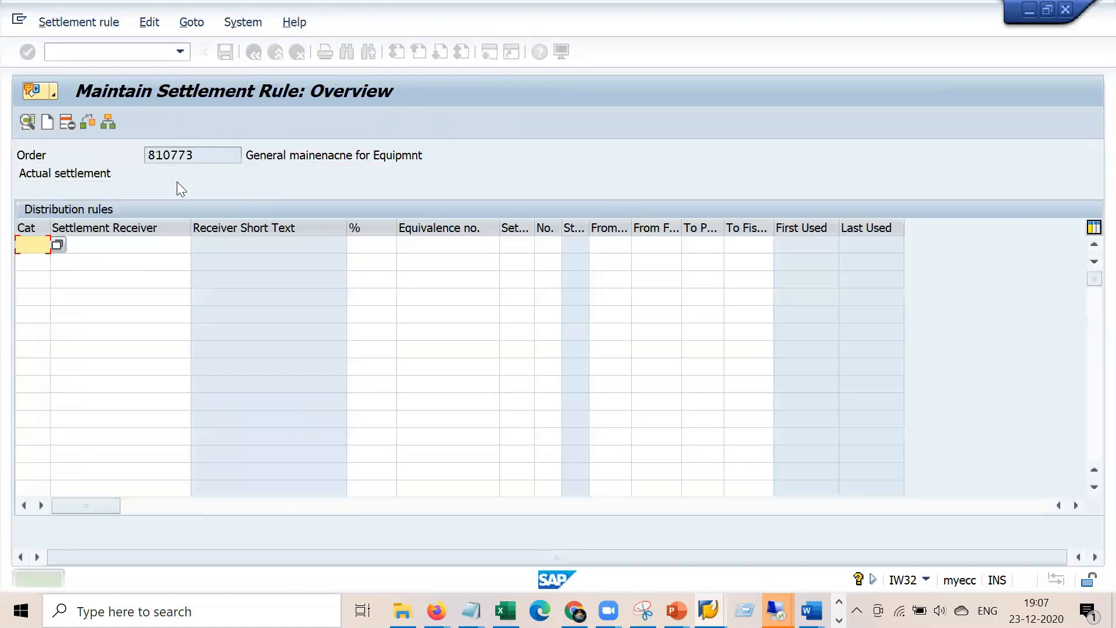
left_click(33, 250)
type("ctr")
key("Tab")
key("Return")
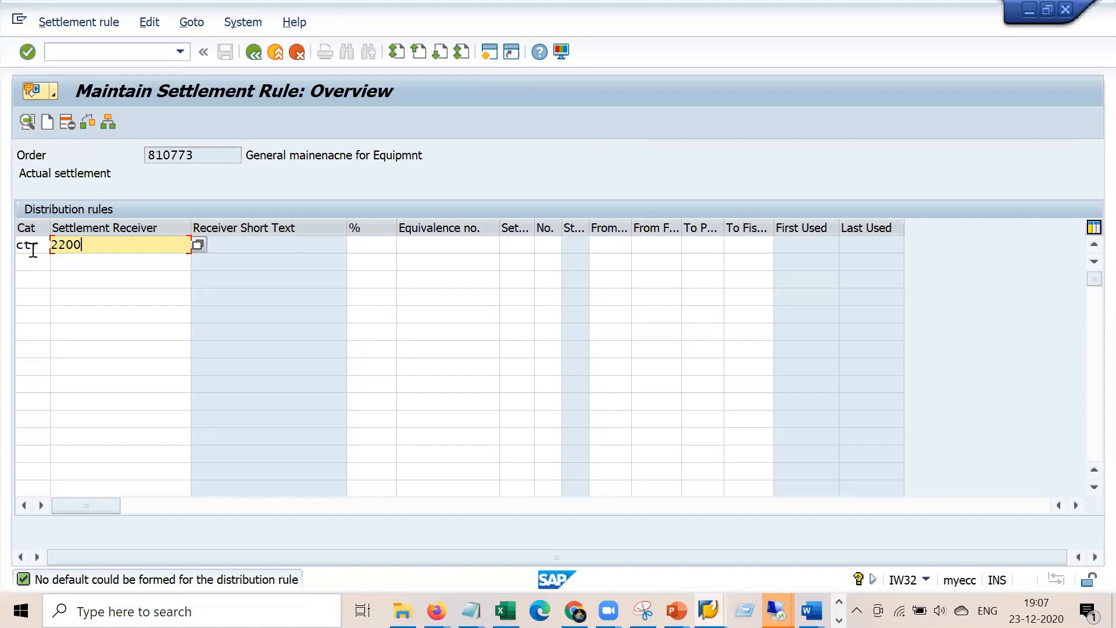
left_click(33, 250)
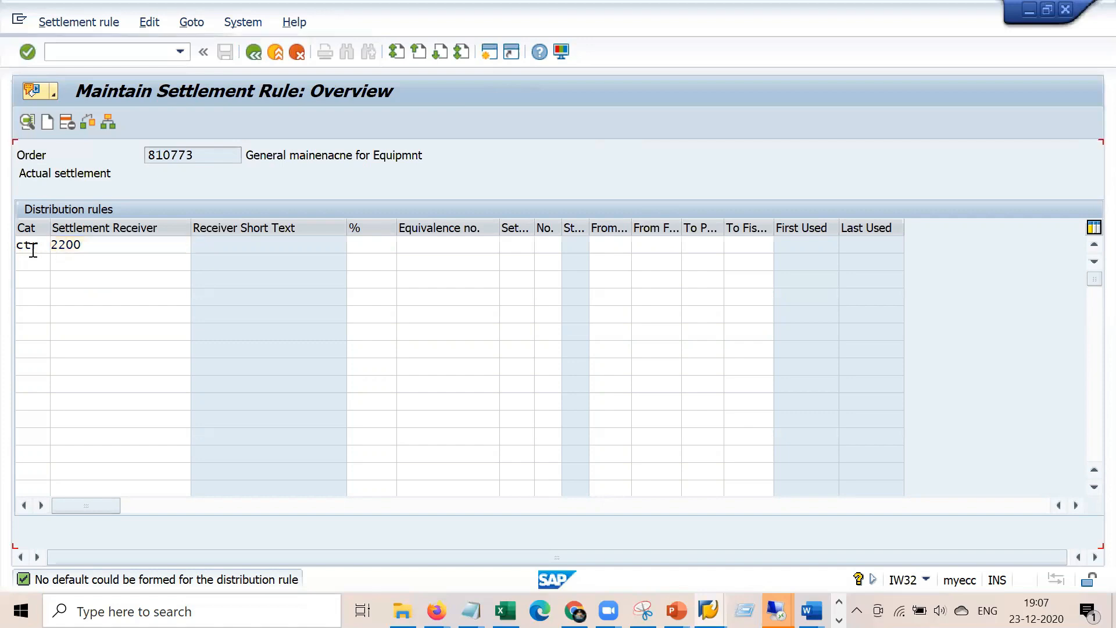
key("Return")
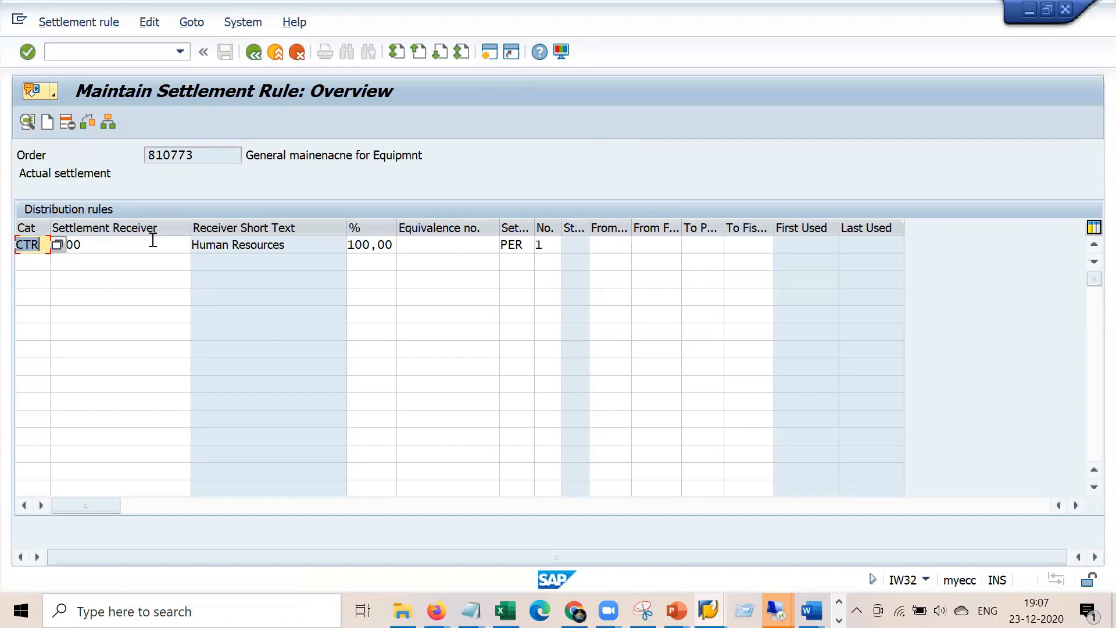
left_click(530, 246)
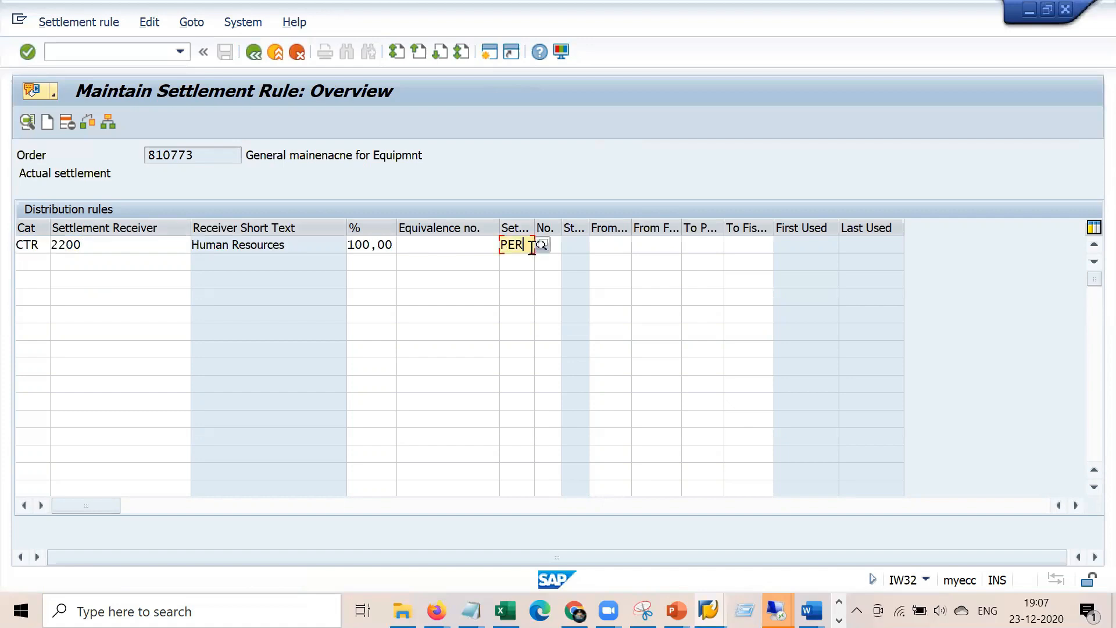
left_click(538, 245)
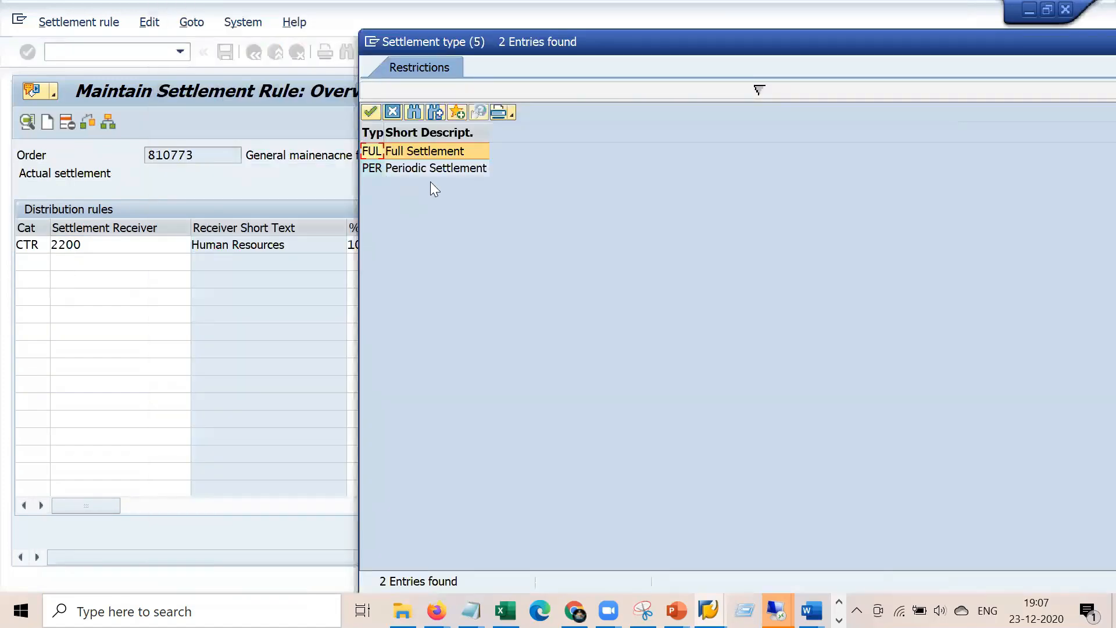
Change the cost center 2200 distribution rule's settlement type from PER to FUL
left_click(450, 169)
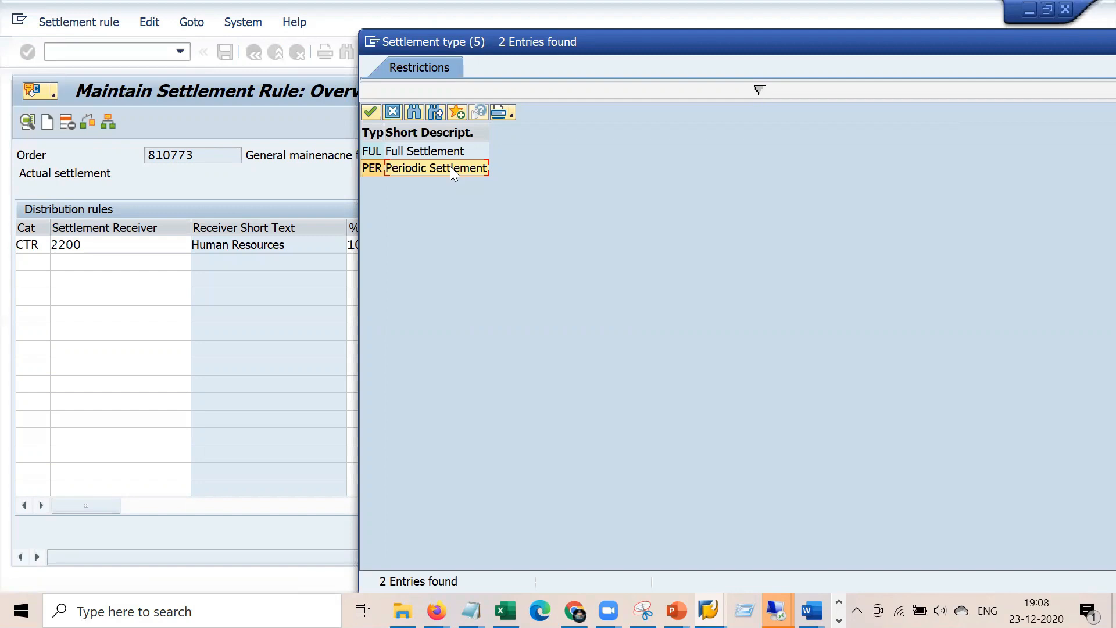
double_click(452, 168)
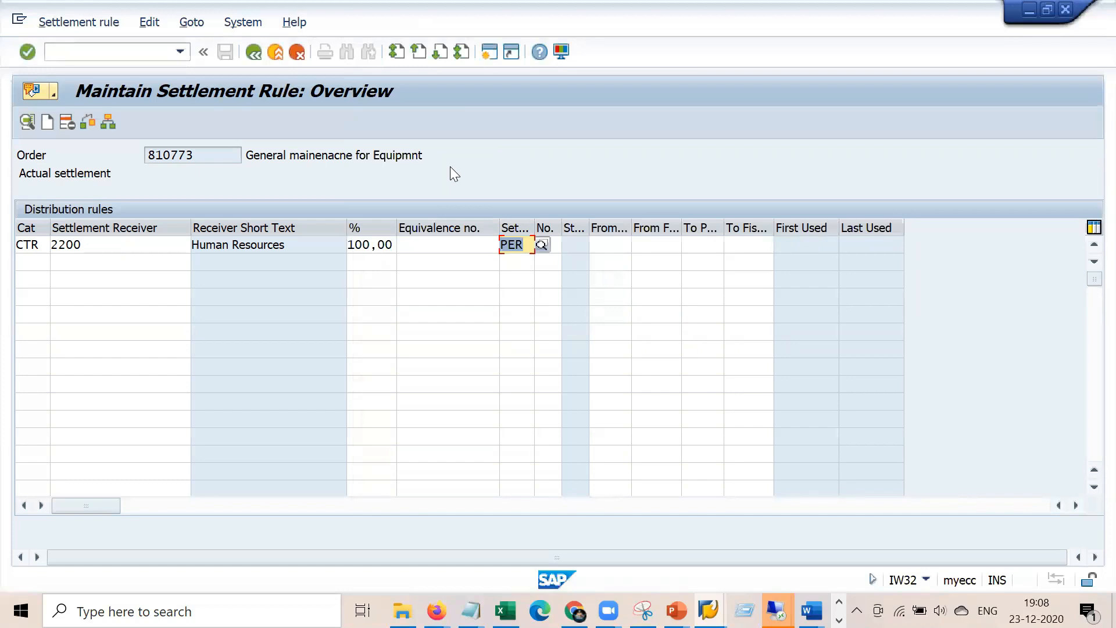
left_click(523, 245)
left_click(541, 245)
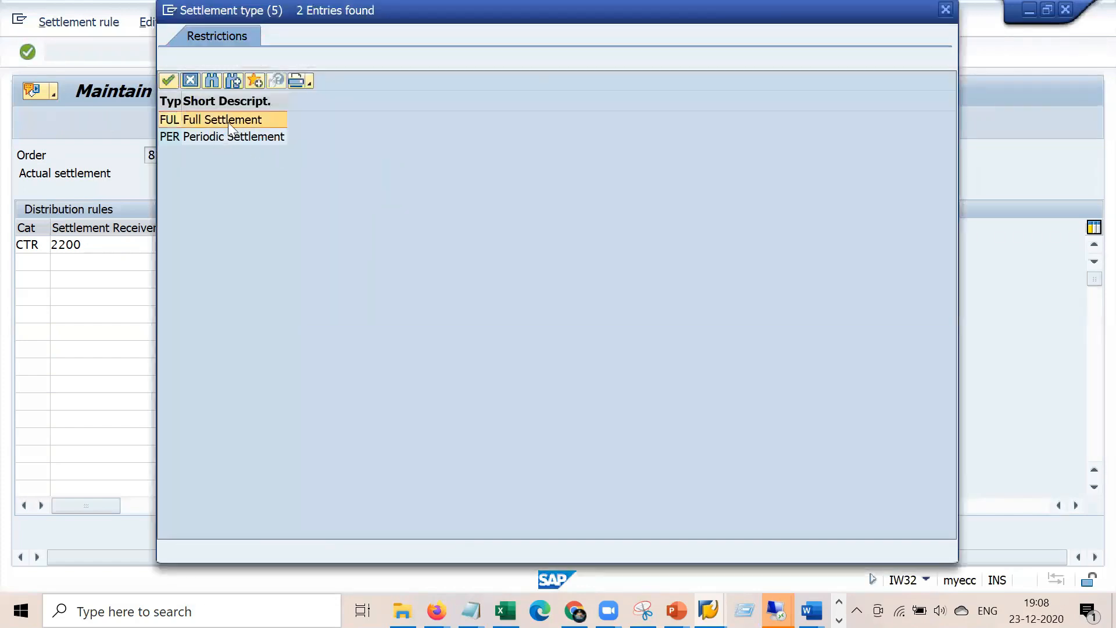
key("Escape")
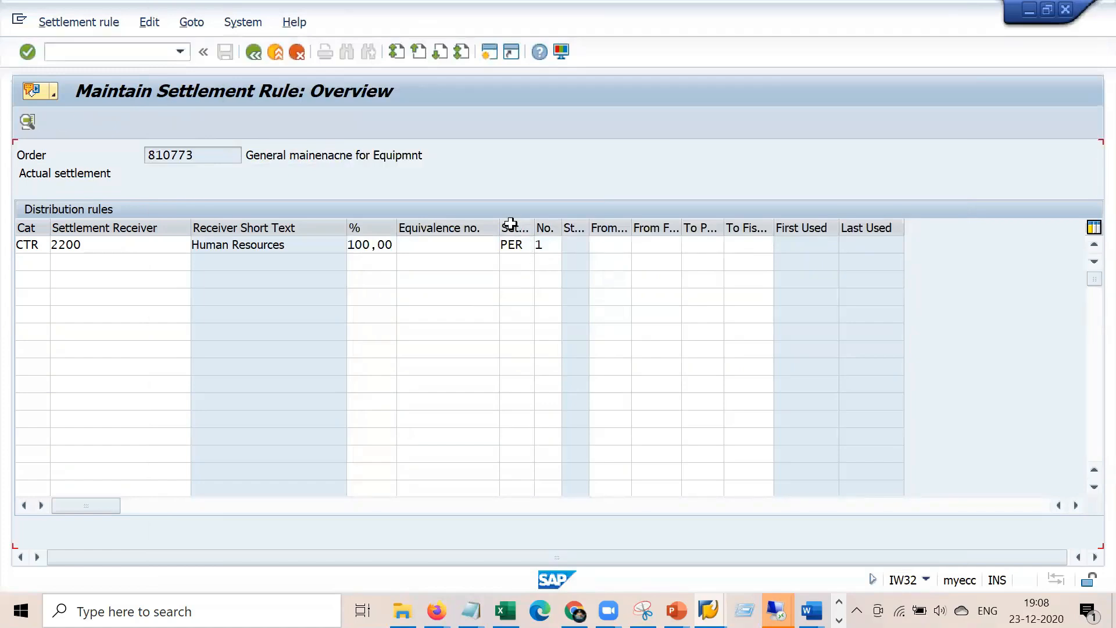
left_click(541, 247)
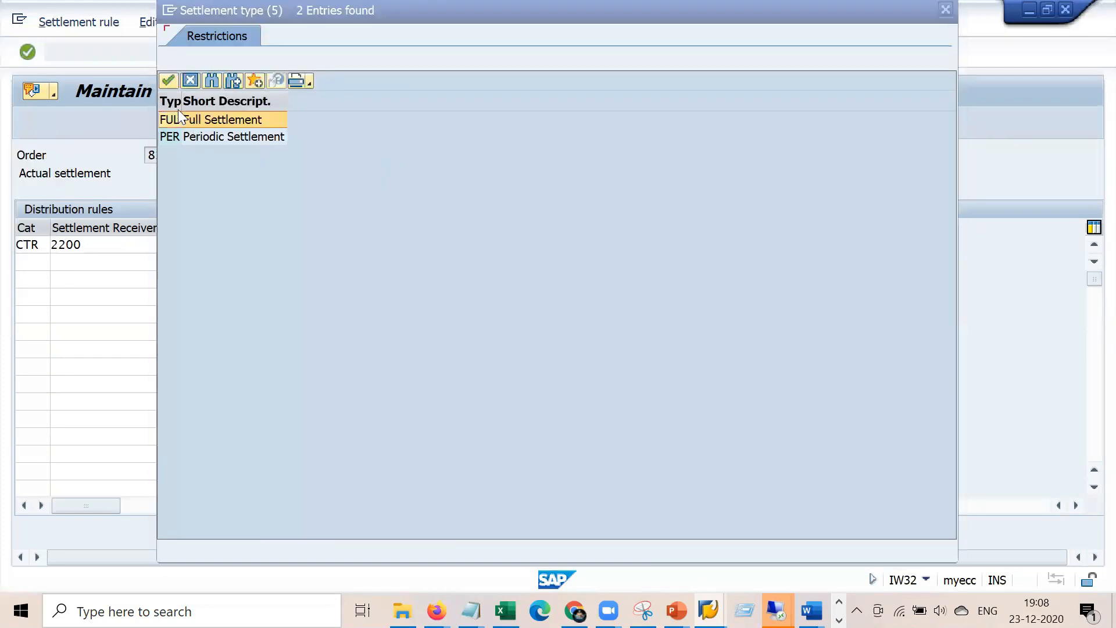
left_click(947, 10)
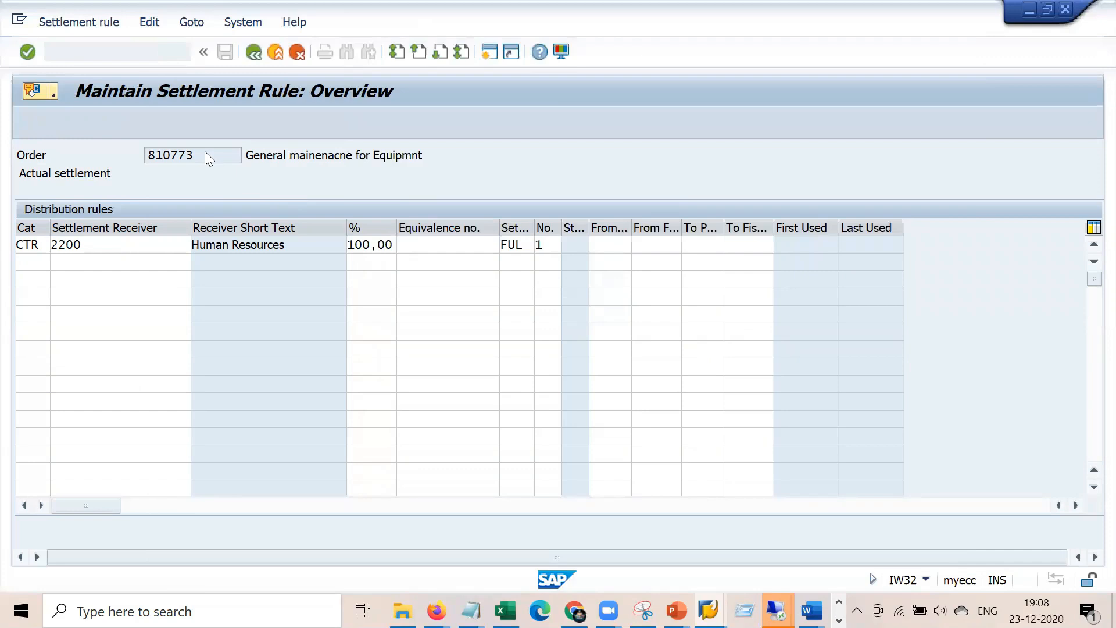
double_click(37, 245)
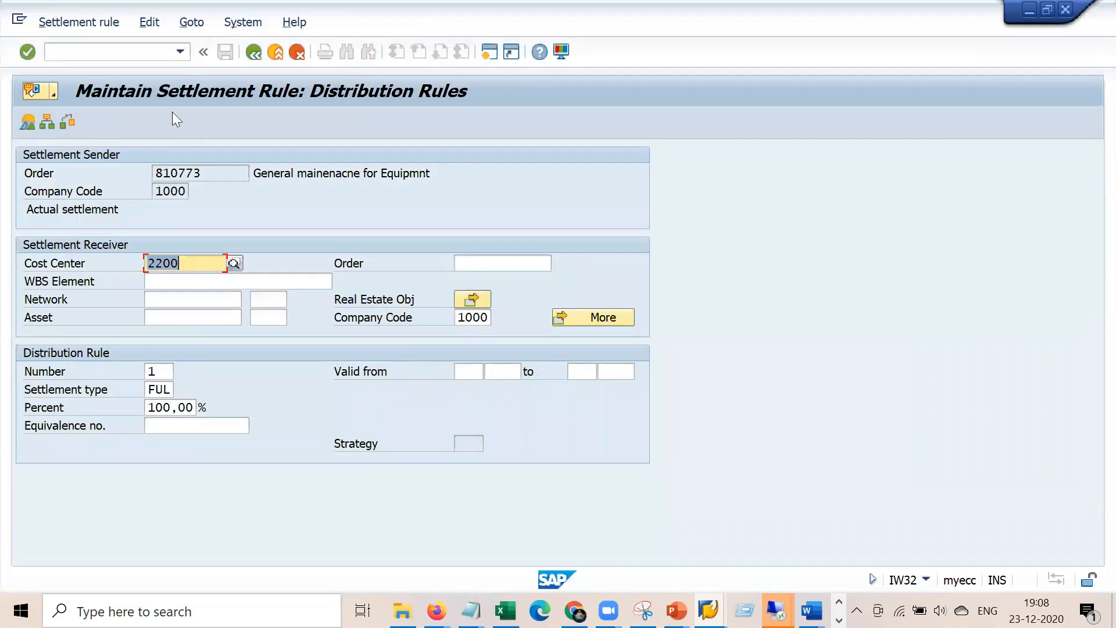
Browse the receiver category options, keep CTR 2200, and return to order 810773's central header
left_click(254, 52)
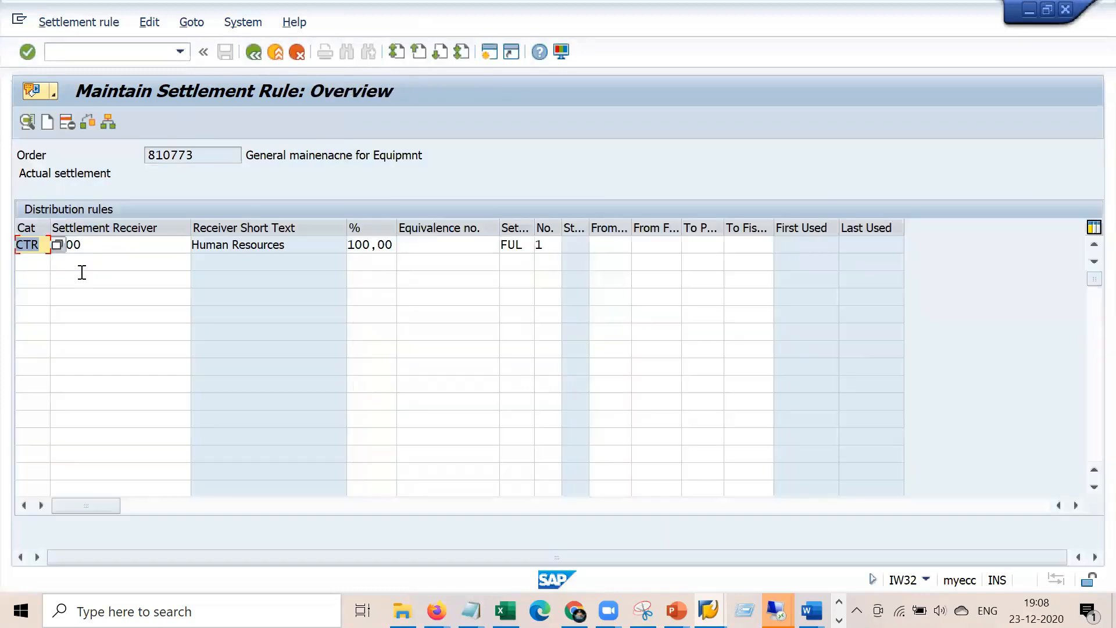
left_click(60, 247)
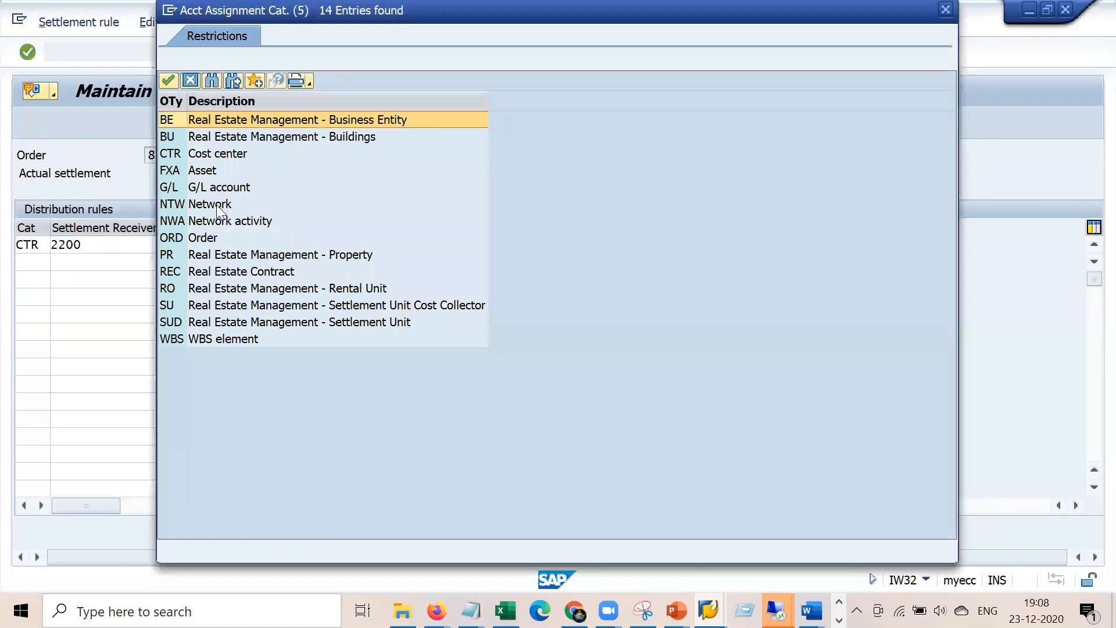
left_click(206, 237)
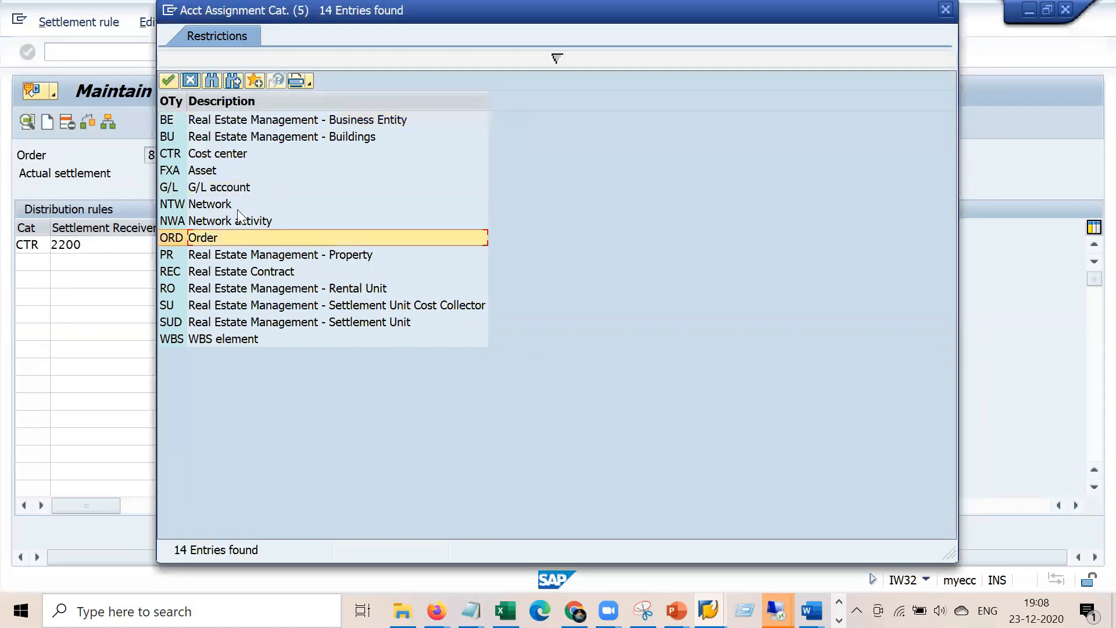
left_click(248, 340)
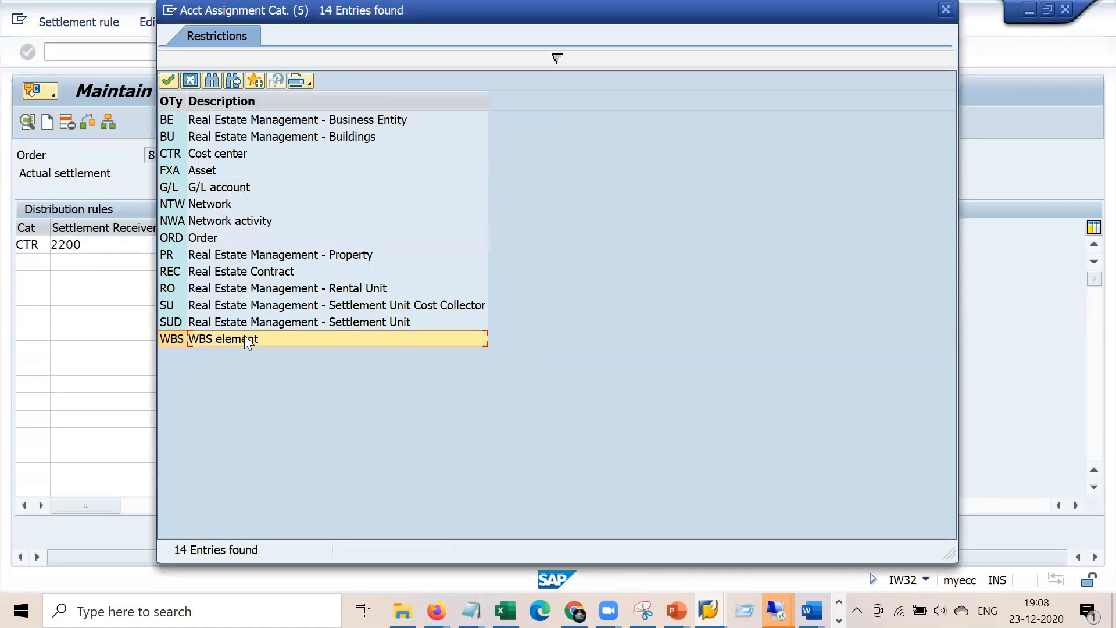
left_click(211, 170)
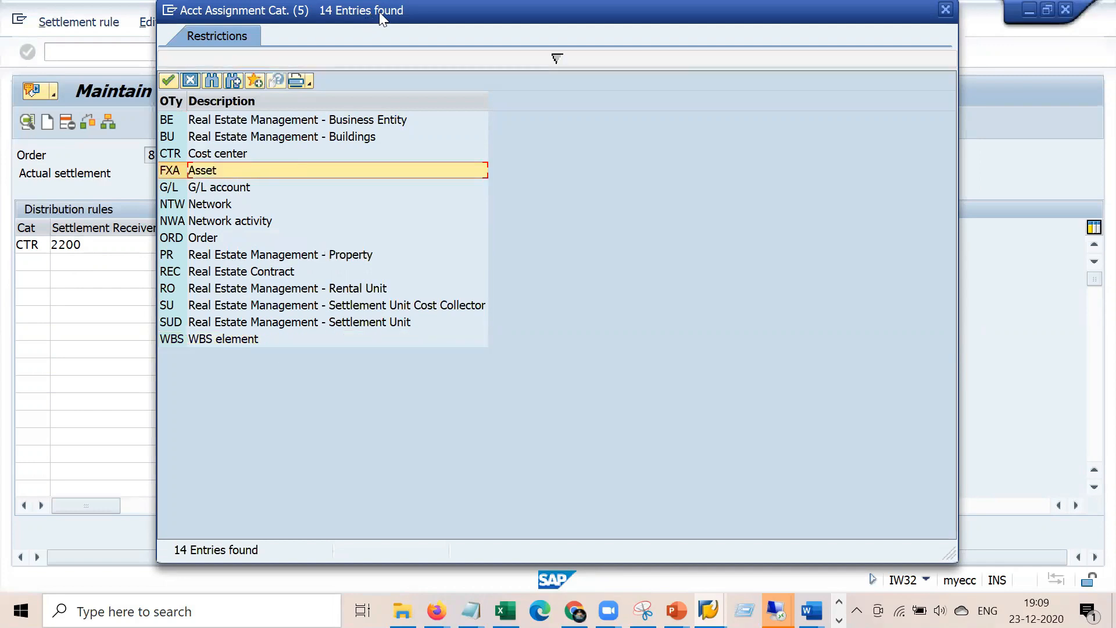
left_click_drag(379, 11, 570, 107)
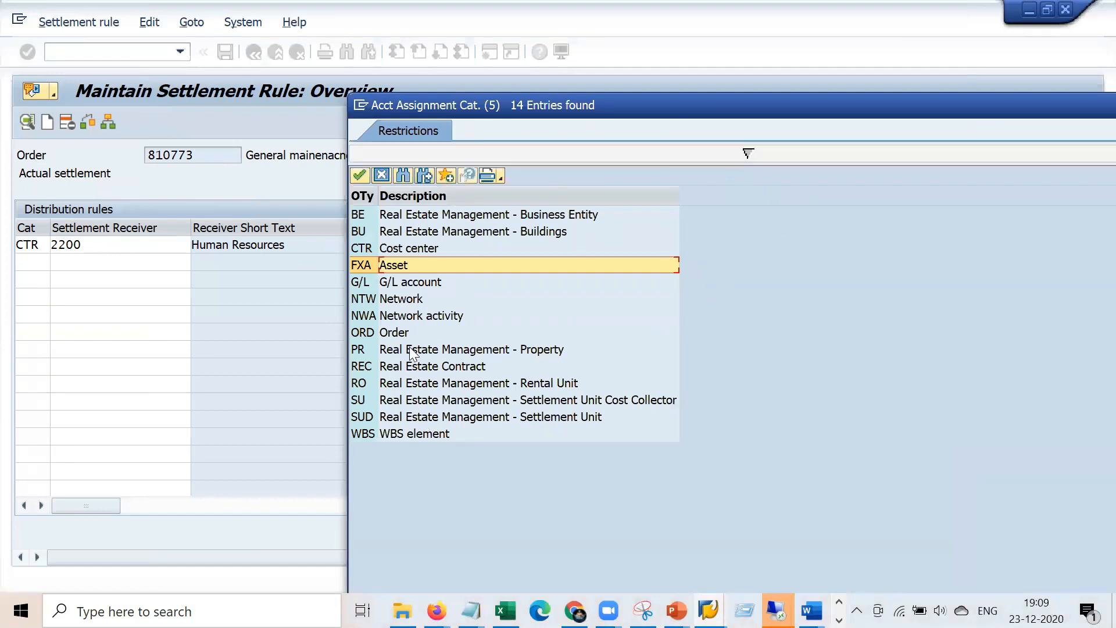
left_click_drag(707, 108, 578, 81)
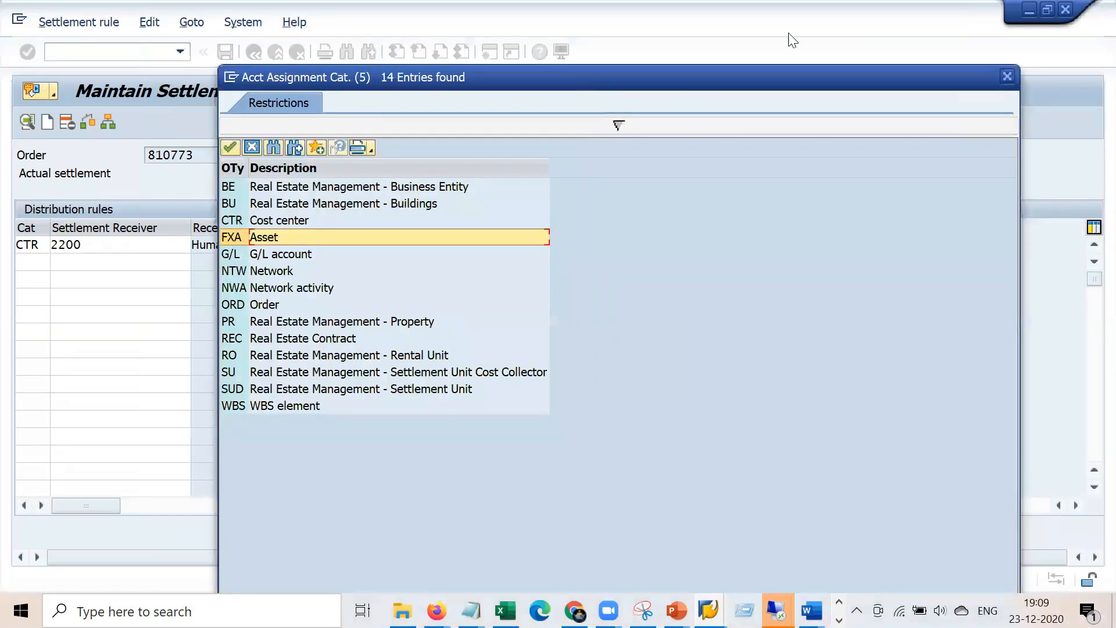
left_click(1006, 77)
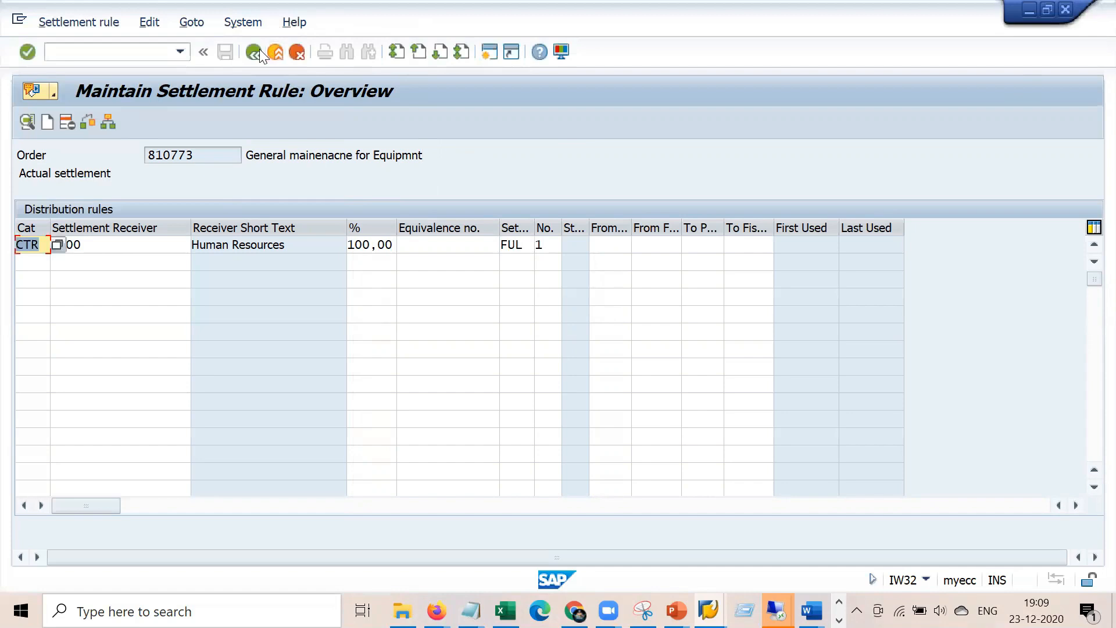
left_click(259, 51)
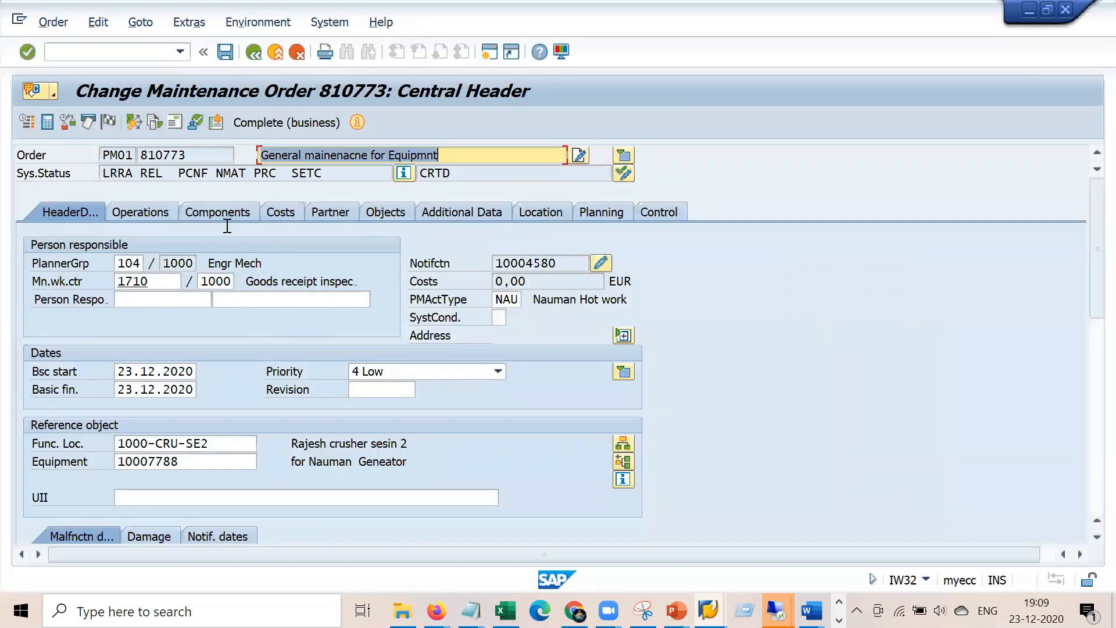
Check the order's PCNF status and the control keys of operations 0010, 0020 and 0030
double_click(184, 172)
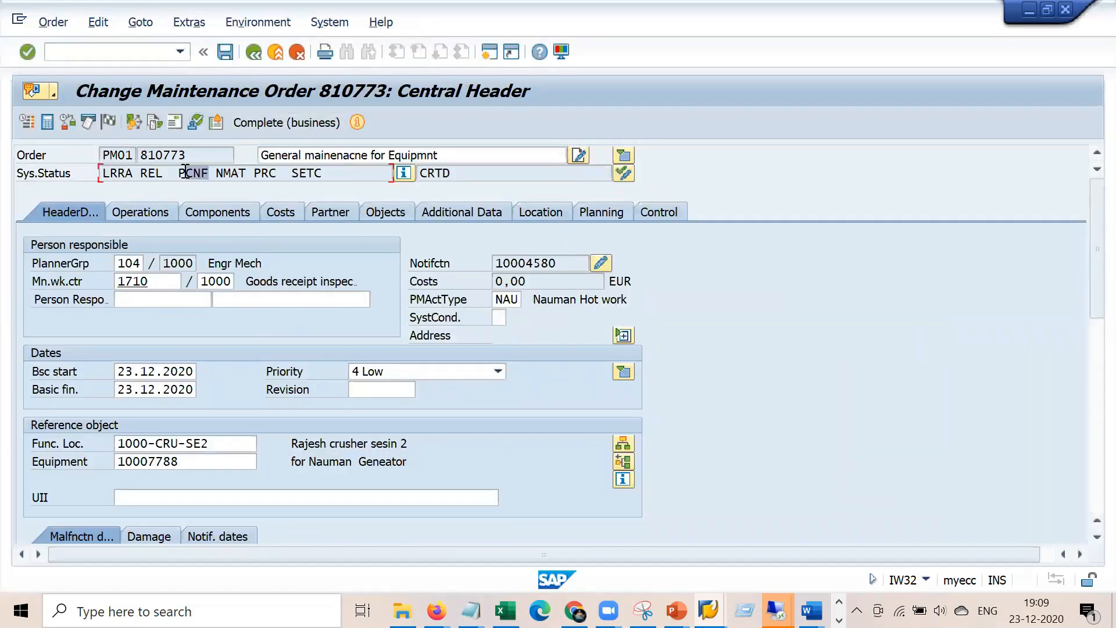
left_click_drag(210, 172, 173, 173)
left_click(160, 215)
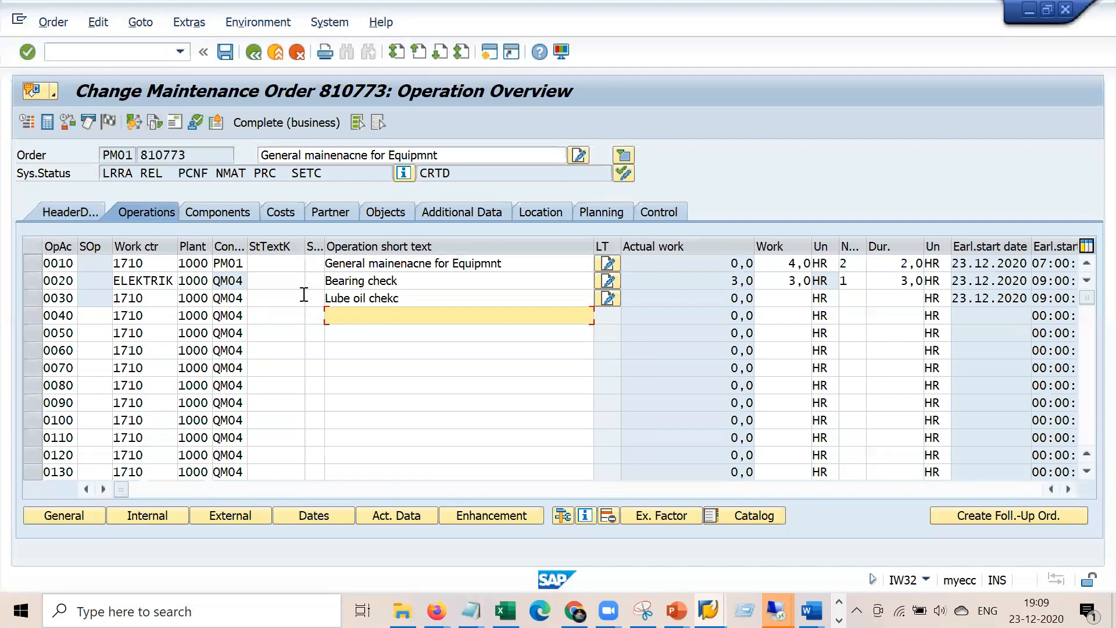
double_click(223, 280)
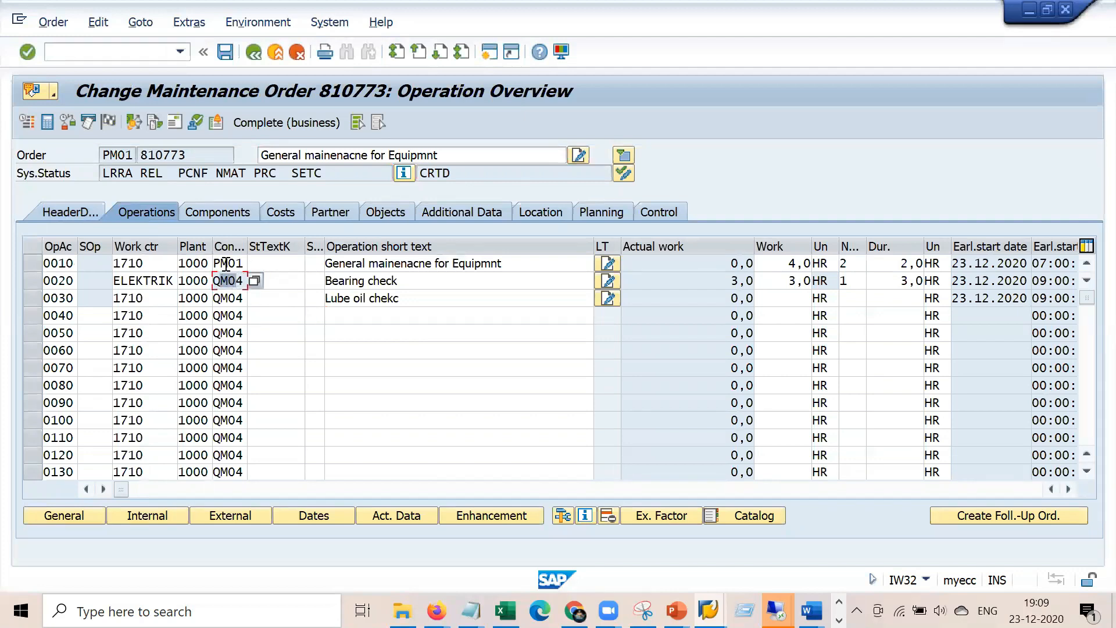
left_click(227, 263)
left_click(230, 297)
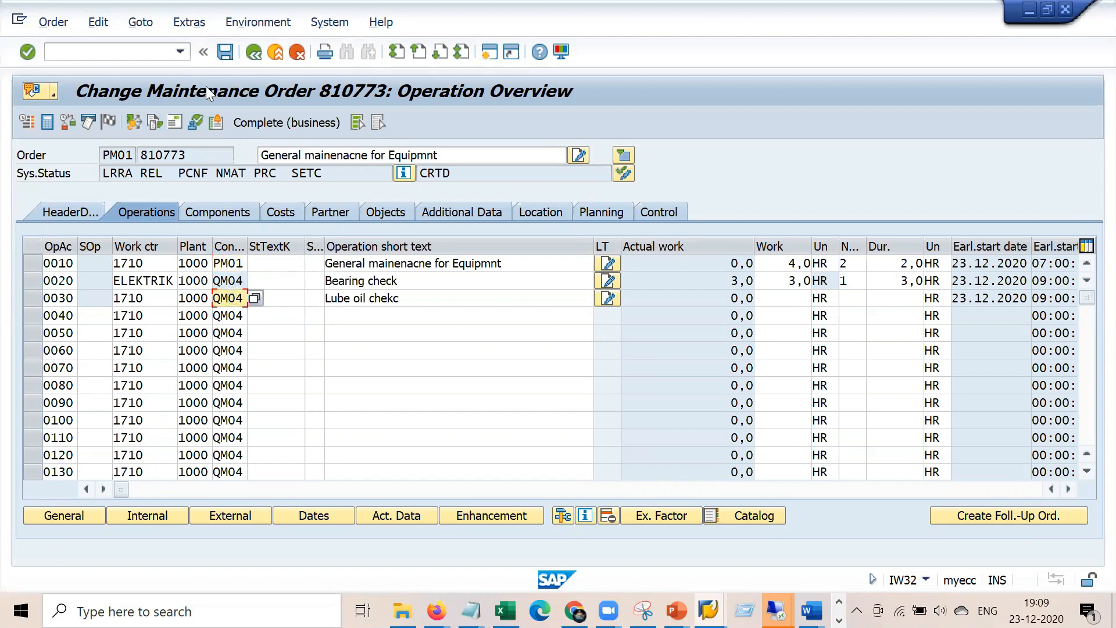
left_click(147, 54)
In IW41, final-confirm operation 0010 with 4,0 hours actual work and no remaining work
type("/niw41")
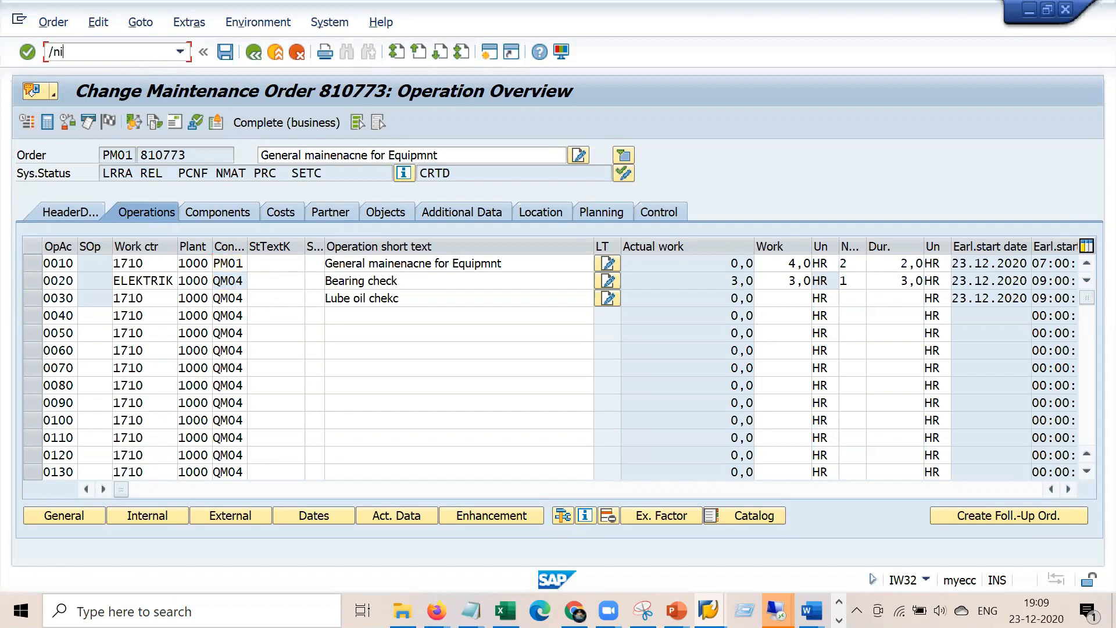
key("Return")
key("Tab")
key("Tab")
key("Down")
key("Down")
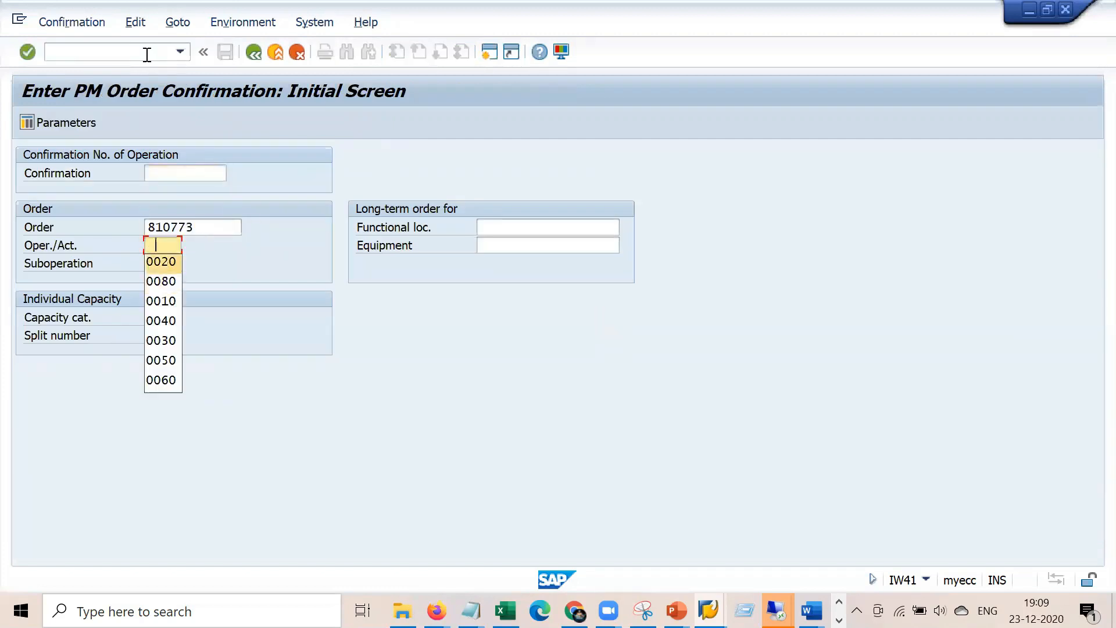
key("Return")
key("Return")
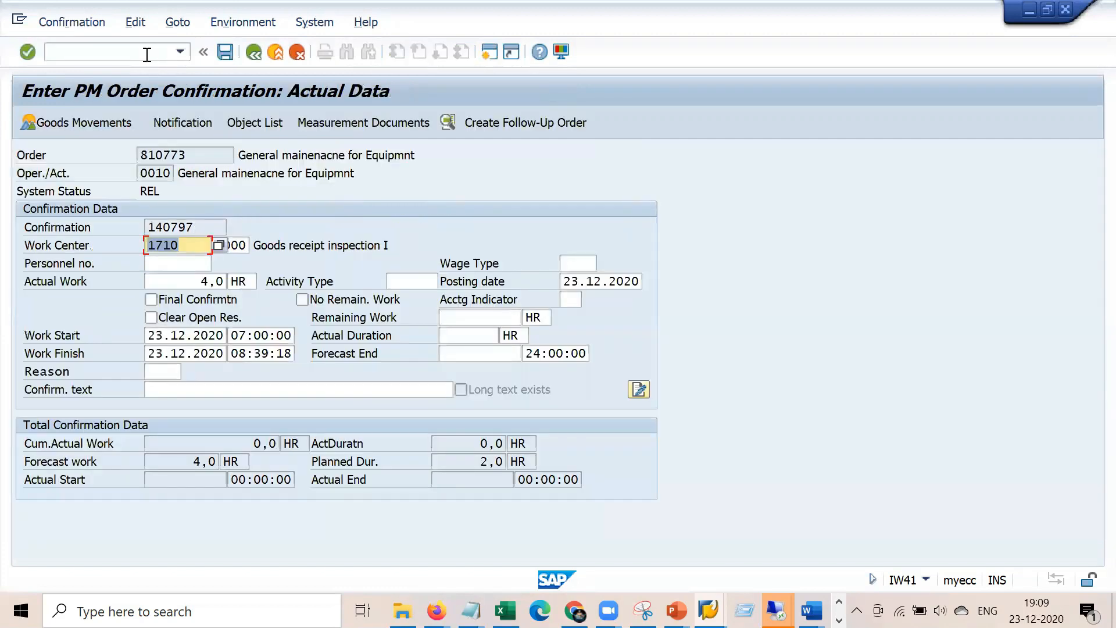
double_click(212, 282)
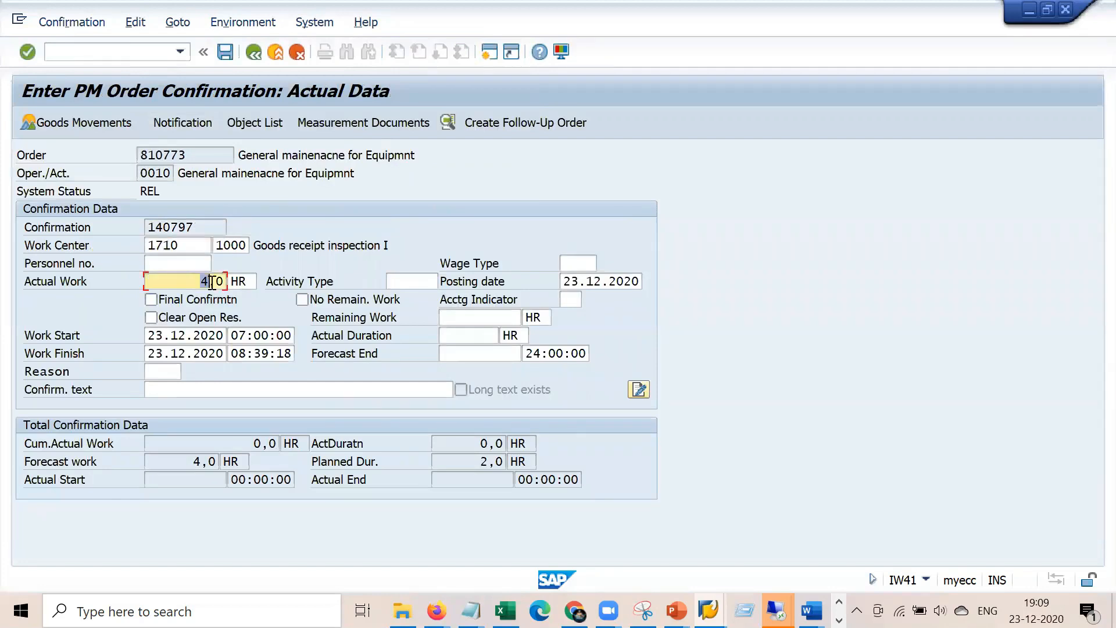
left_click(151, 300)
left_click(301, 300)
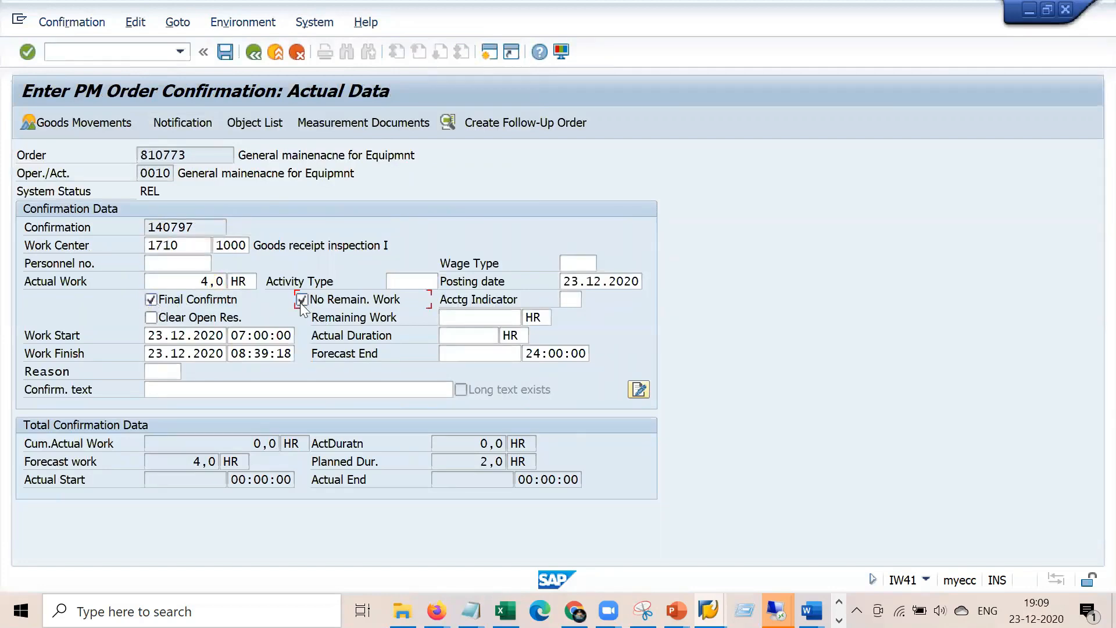
key("Return")
Save the confirmation, re-enter the password, and open Change Order with /niw32
left_click(225, 52)
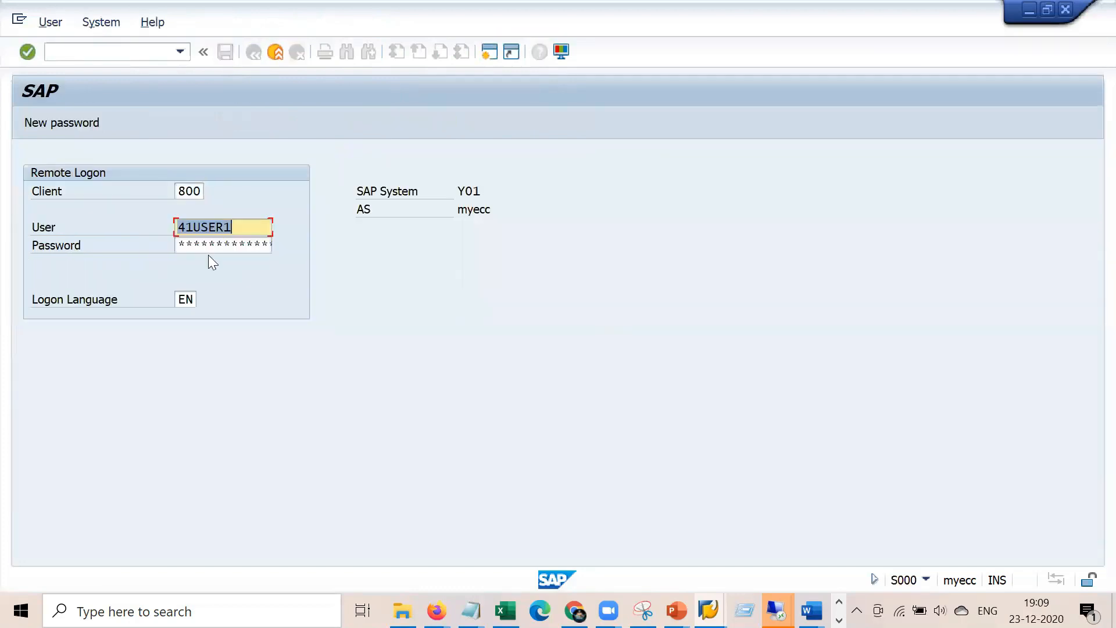
left_click(218, 249)
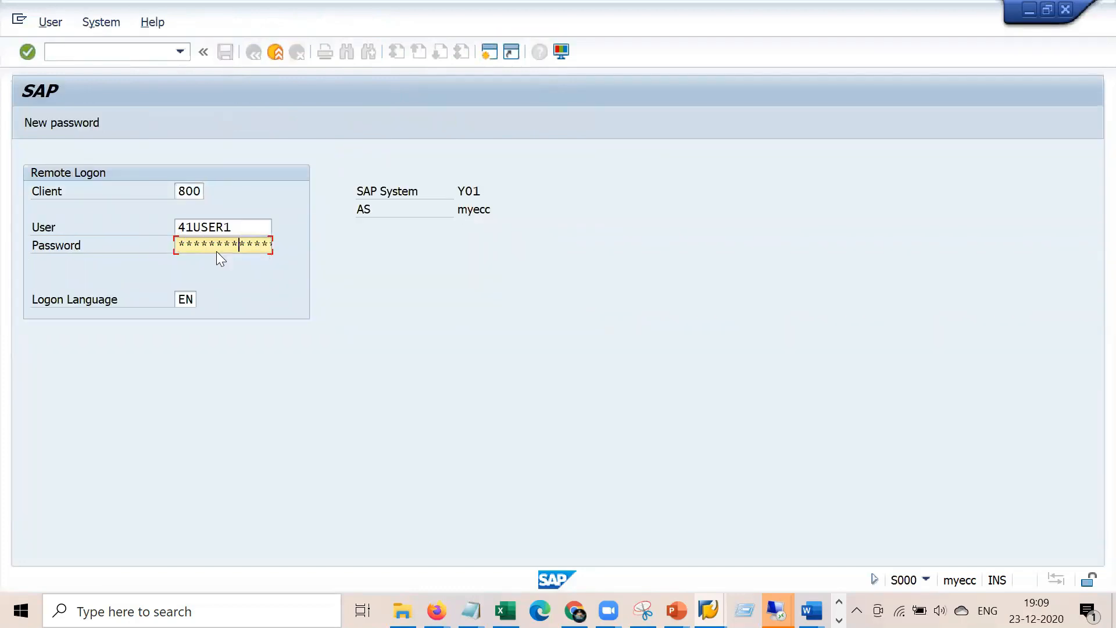
key("Return")
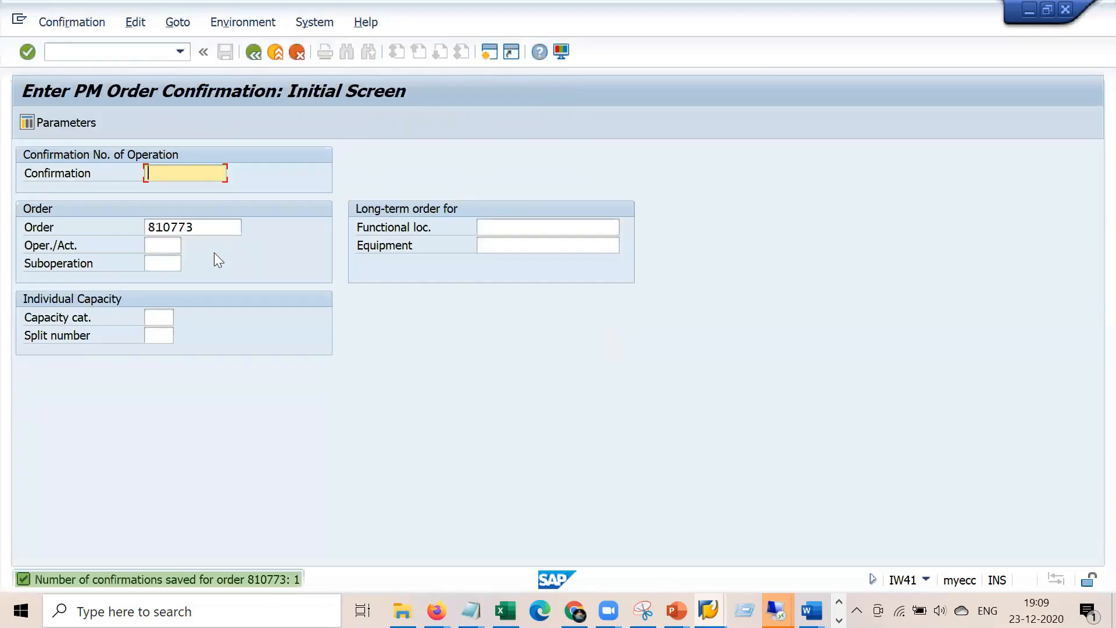
left_click(133, 52)
type("/niw32")
key("Return")
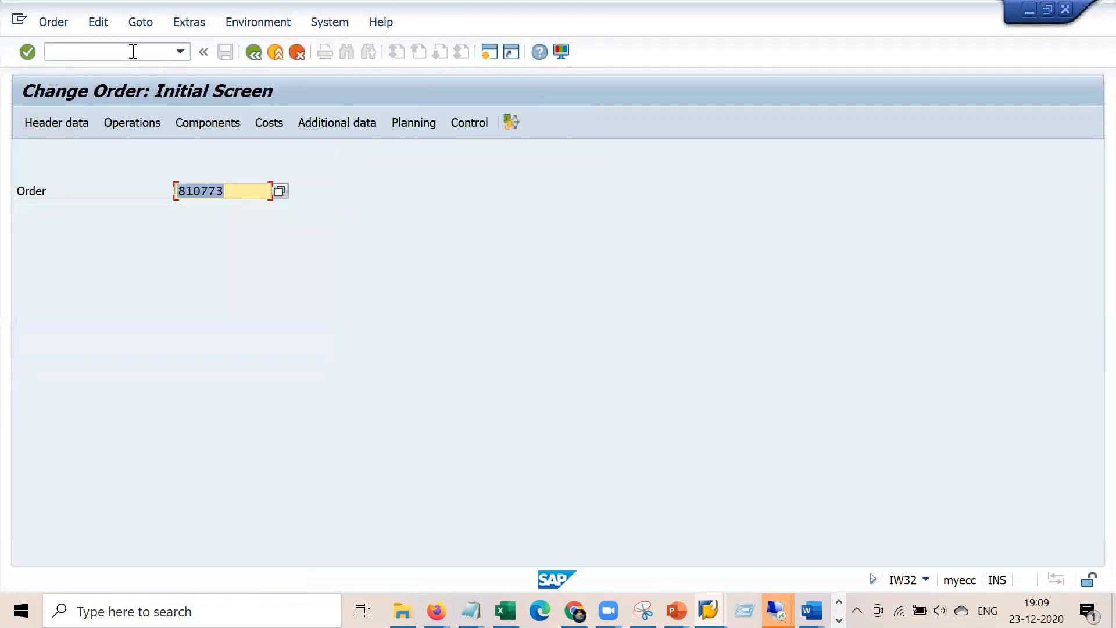
Dismiss the order lock error logs and retry /niw32 for order 810773 twice
key("Return")
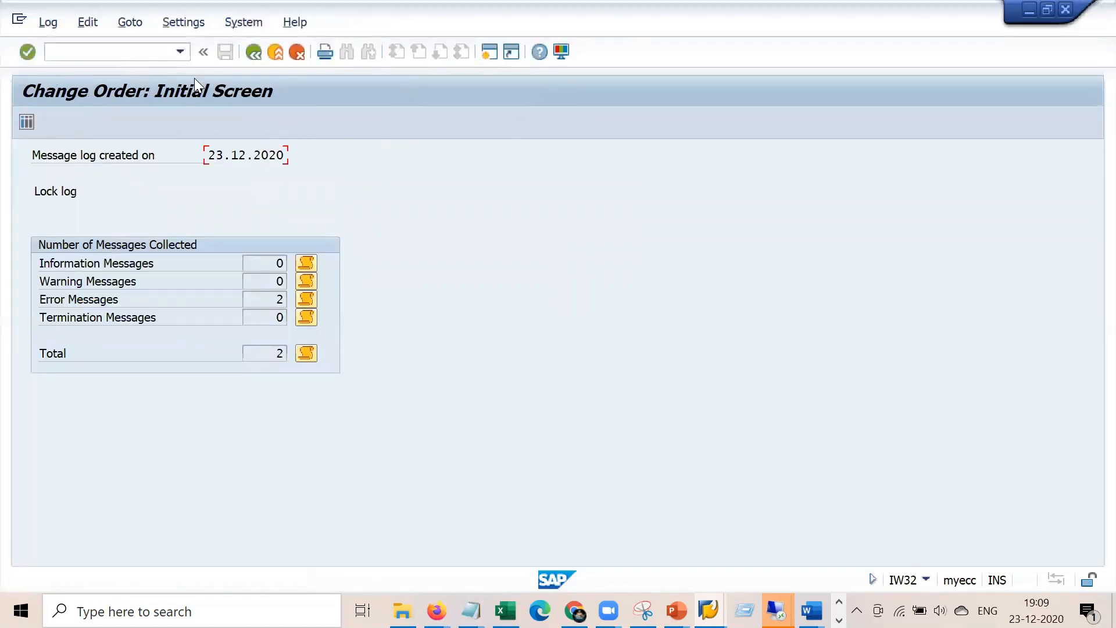
left_click(144, 52)
type("/niw32")
key("Return")
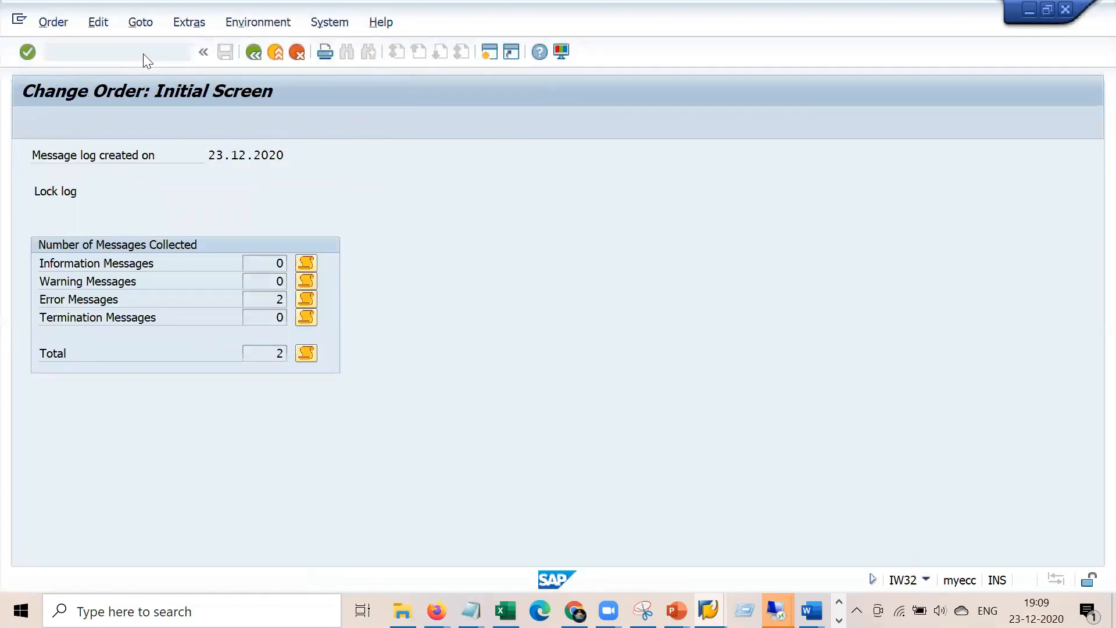
key("Escape")
key("Return")
key("Escape")
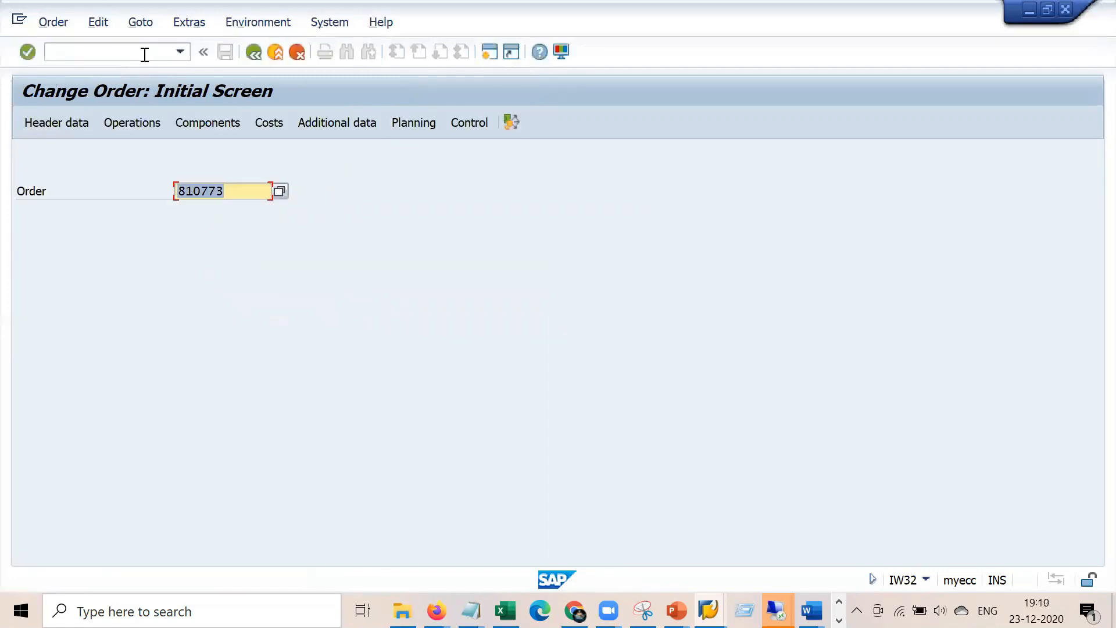
left_click(143, 53)
type("/niw32")
key("Return")
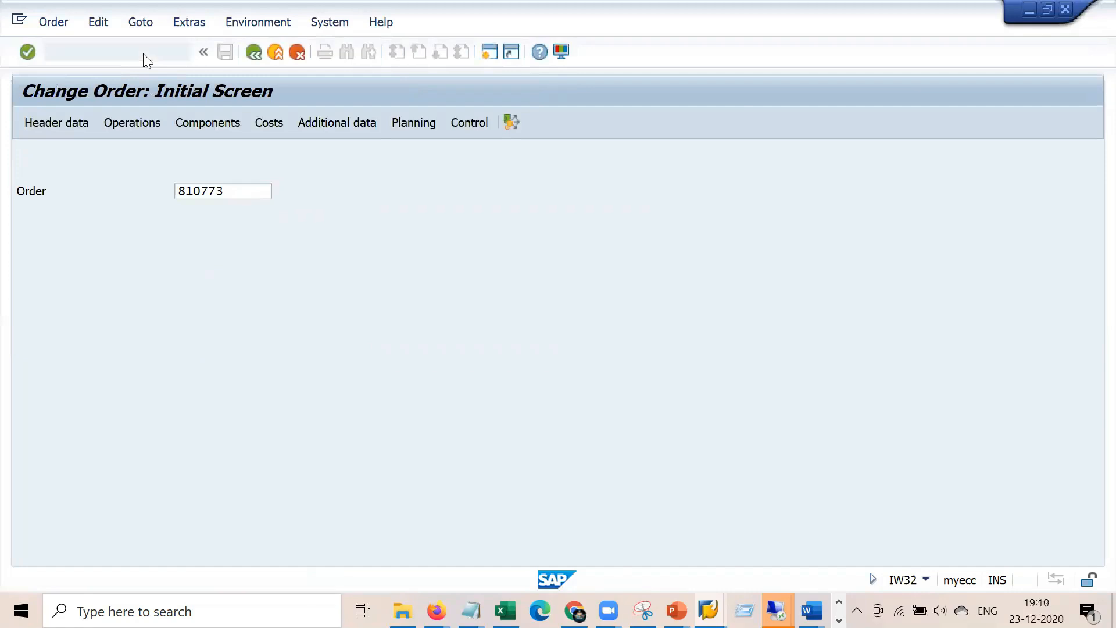
key("Escape")
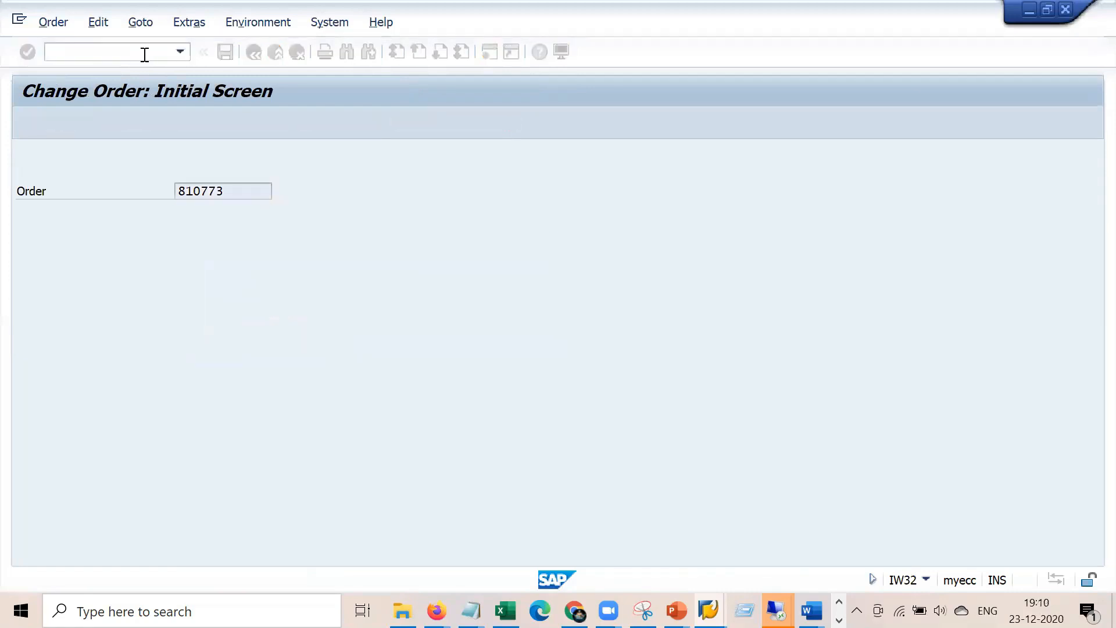
Return to Easy Access with /n, then open order 810773 through iw32
left_click(149, 56)
type("/n")
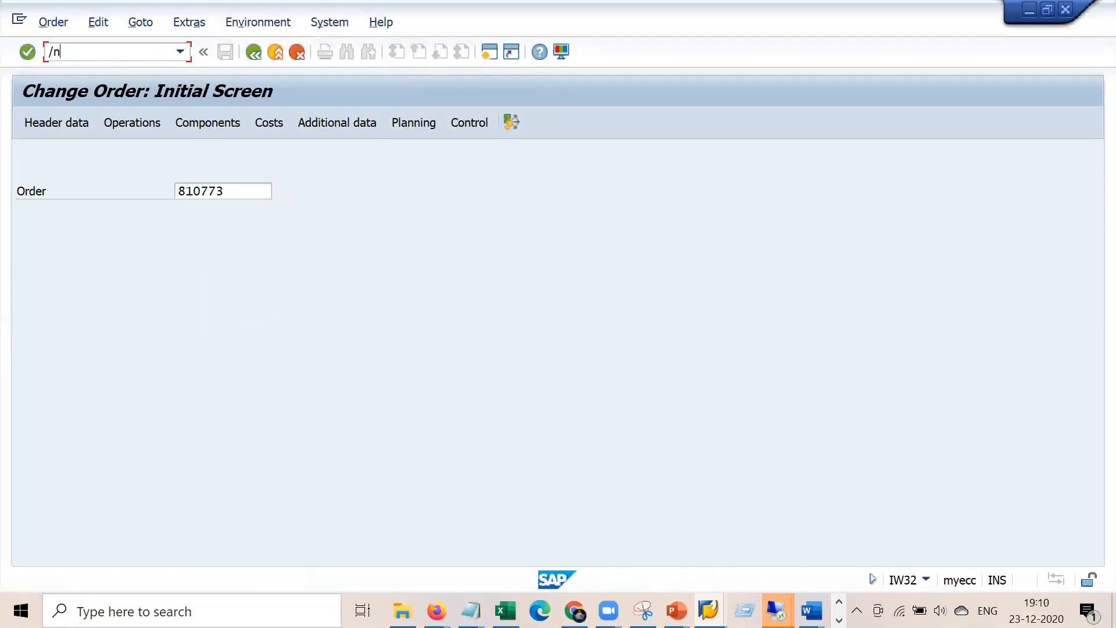
key("Return")
key("Return")
type("iw32")
key("Return")
key("Return")
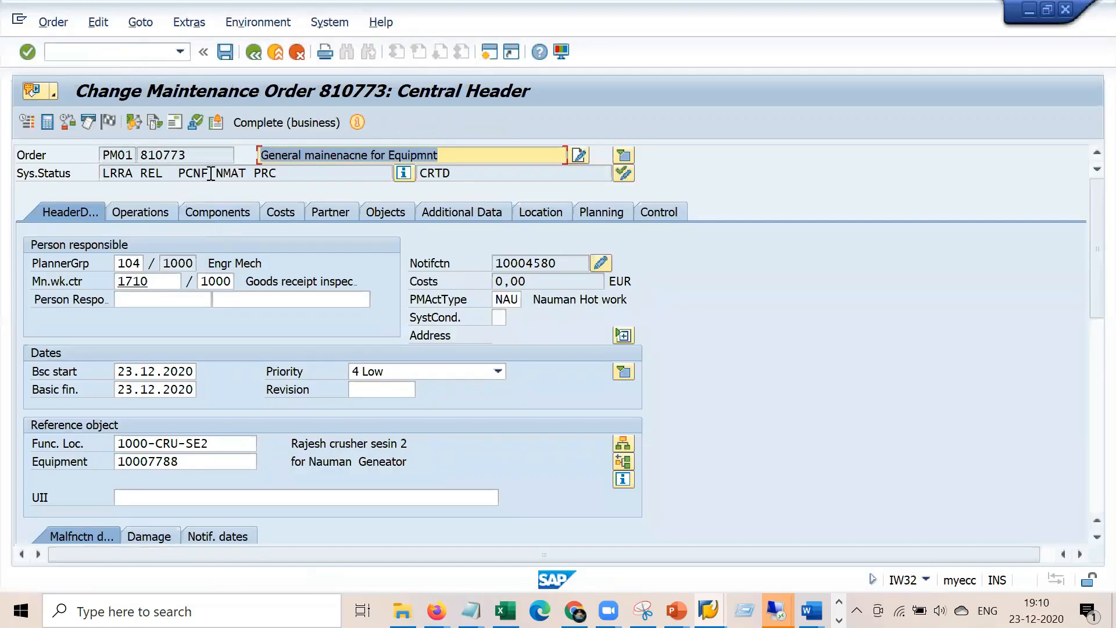
Check the PCNF status and review the control keys and short texts of operations 0010–0030
double_click(201, 173)
left_click(155, 206)
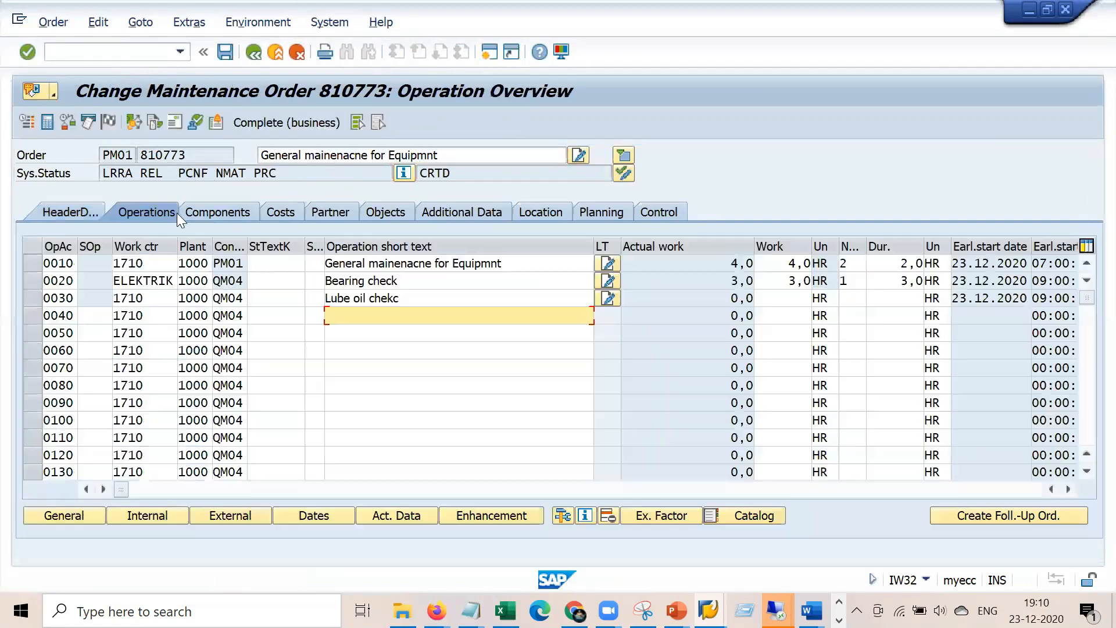
left_click(231, 267)
left_click(233, 282)
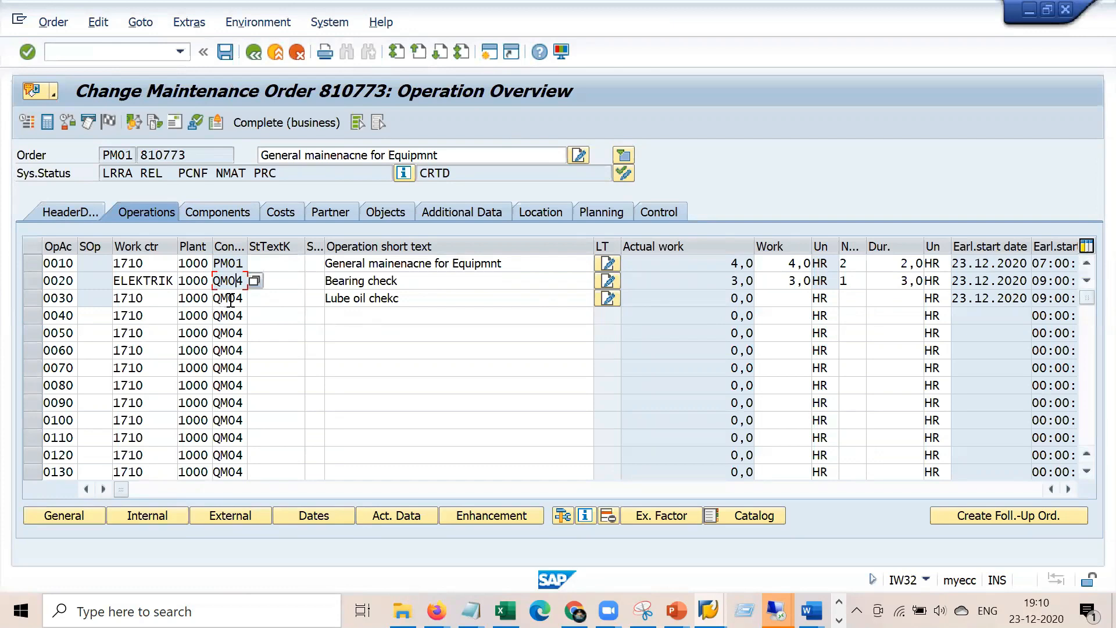
left_click_drag(207, 174, 180, 174)
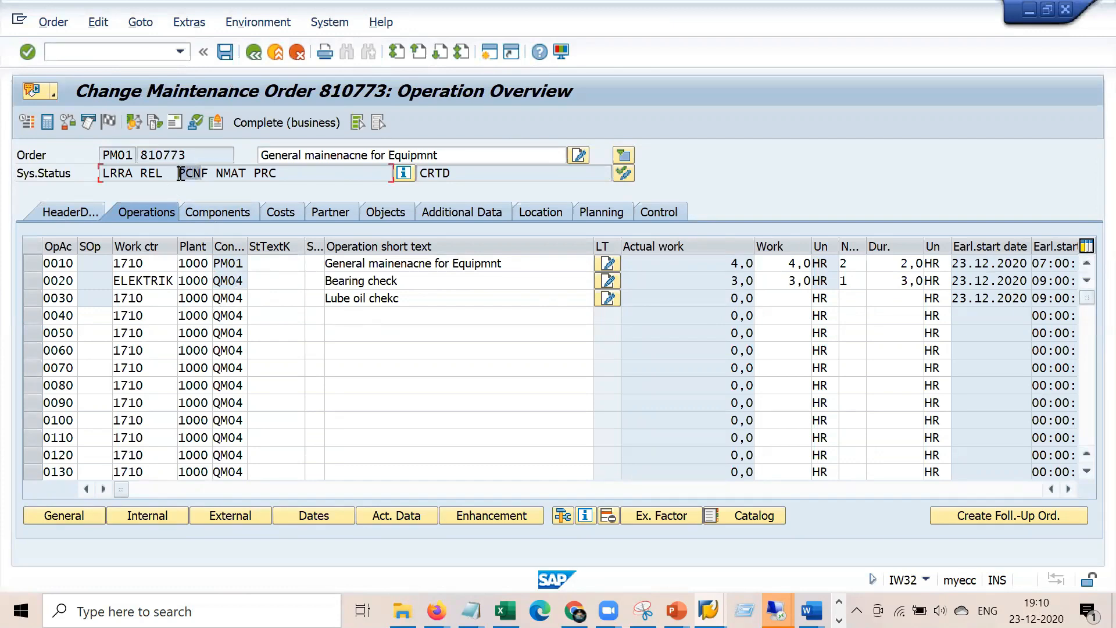
left_click(228, 293)
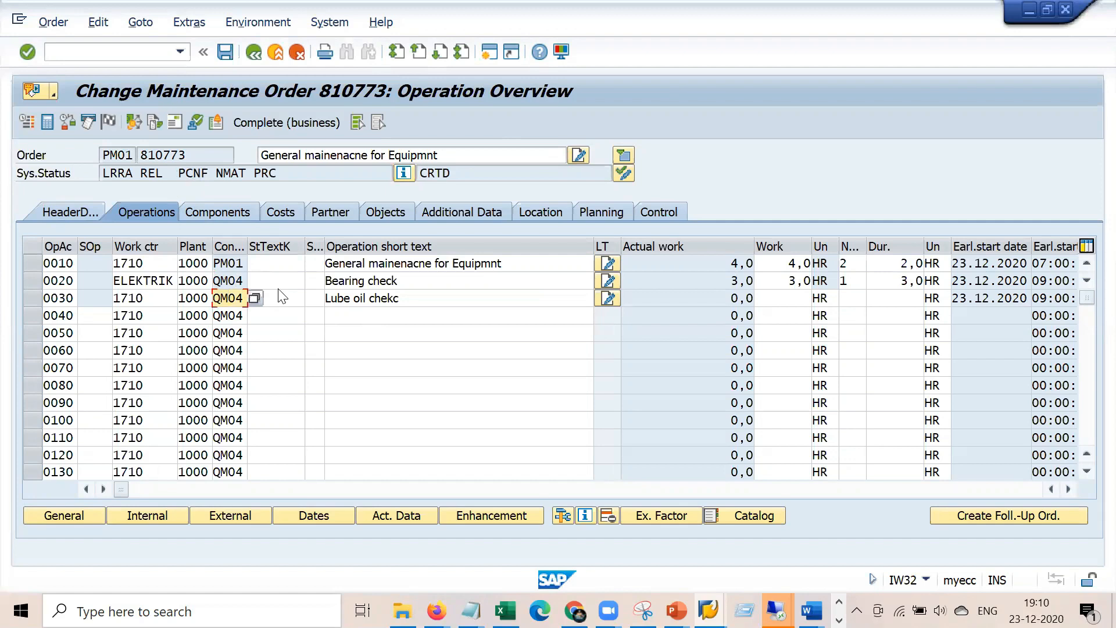
left_click_drag(411, 298, 302, 292)
left_click_drag(431, 294, 246, 299)
Set operation 0030's control key to PM01 and save the order
key("BackSpace")
key("BackSpace")
type("o")
key("BackSpace")
type("pm01")
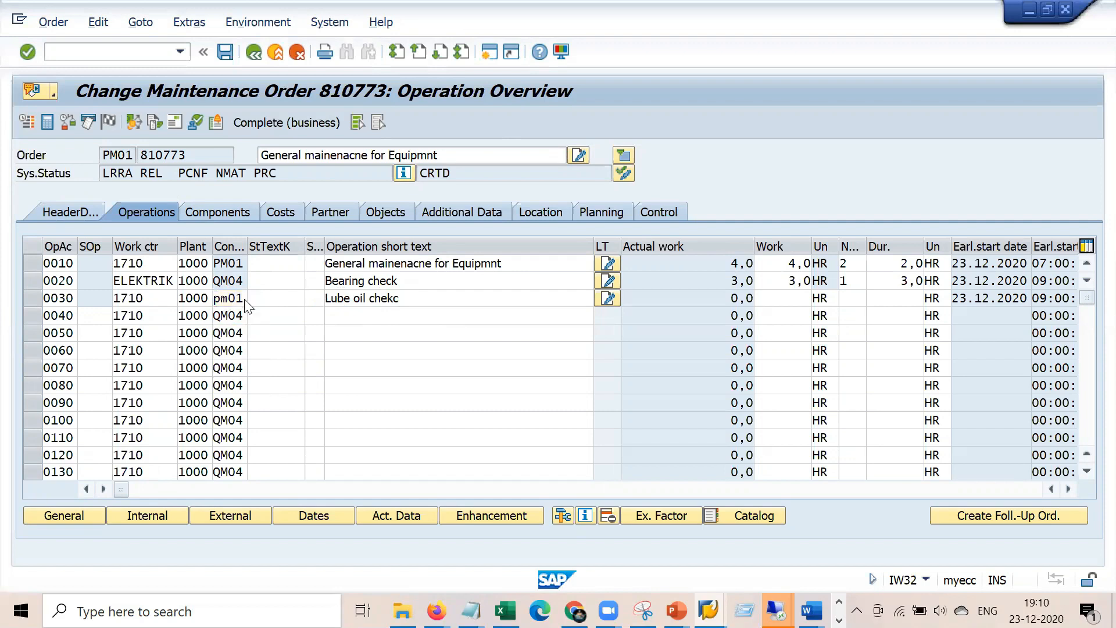
key("Return")
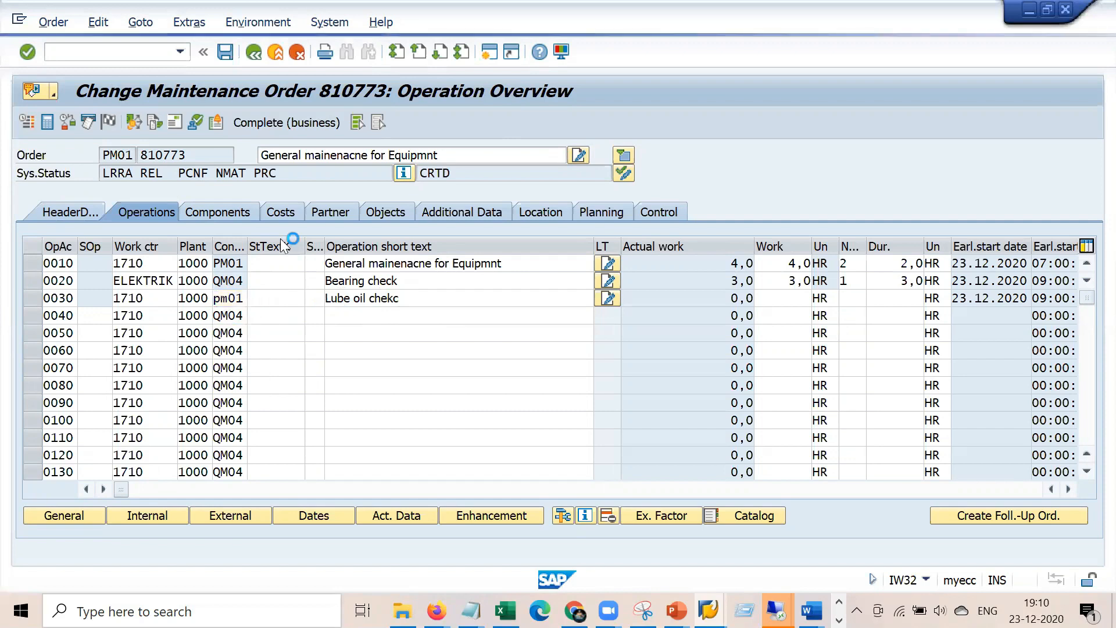
left_click(226, 52)
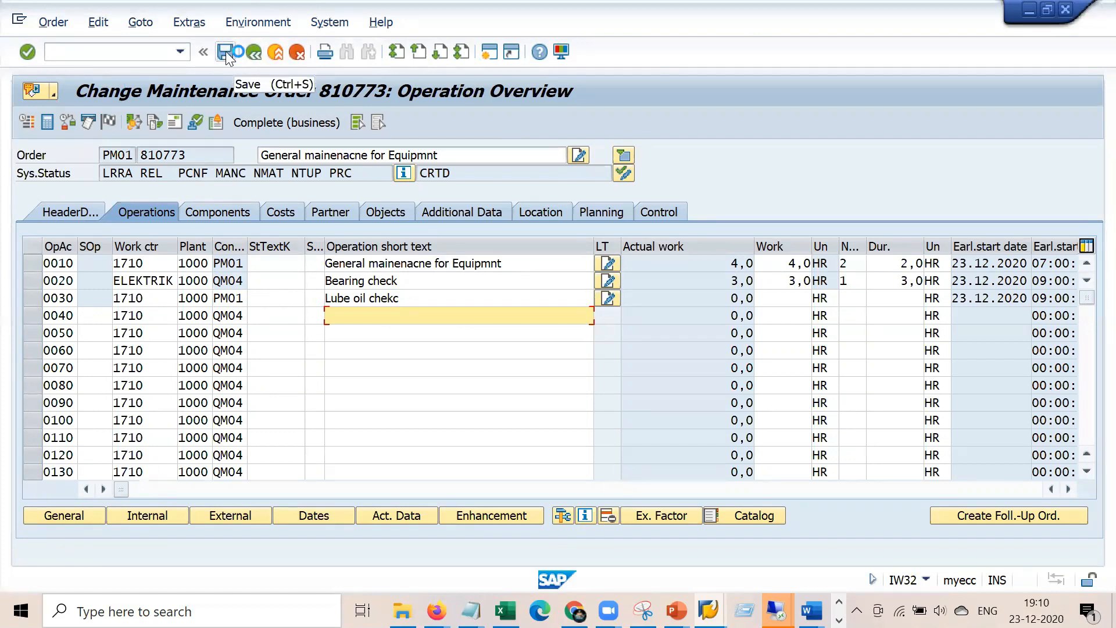
Attempt to open an additional session, dismissing the session limit errors
left_click(21, 22)
left_click(107, 167)
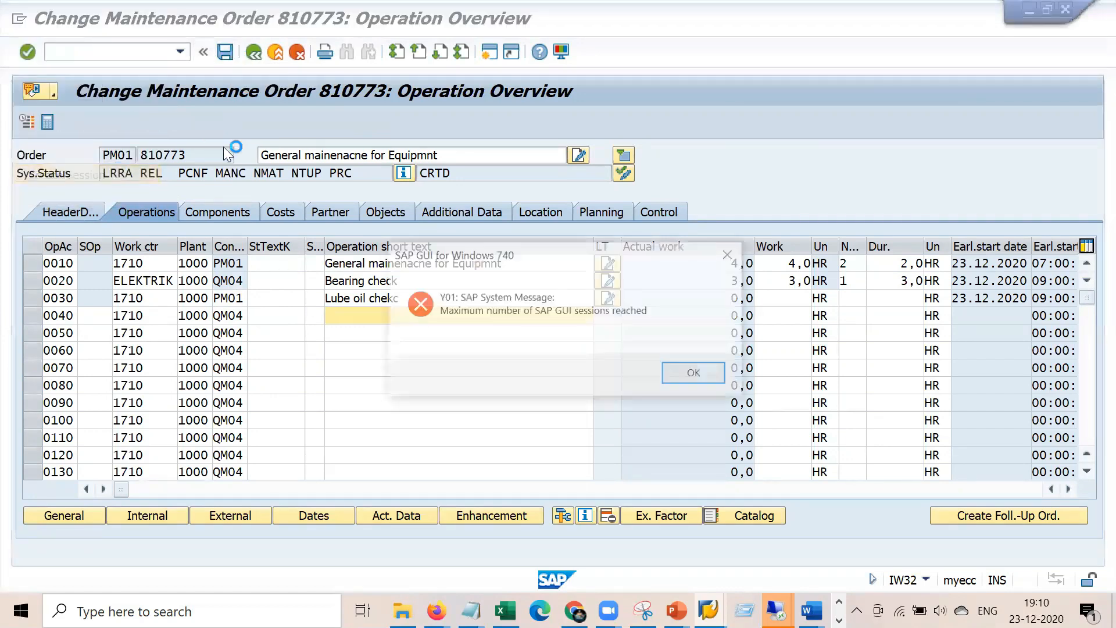
left_click(696, 374)
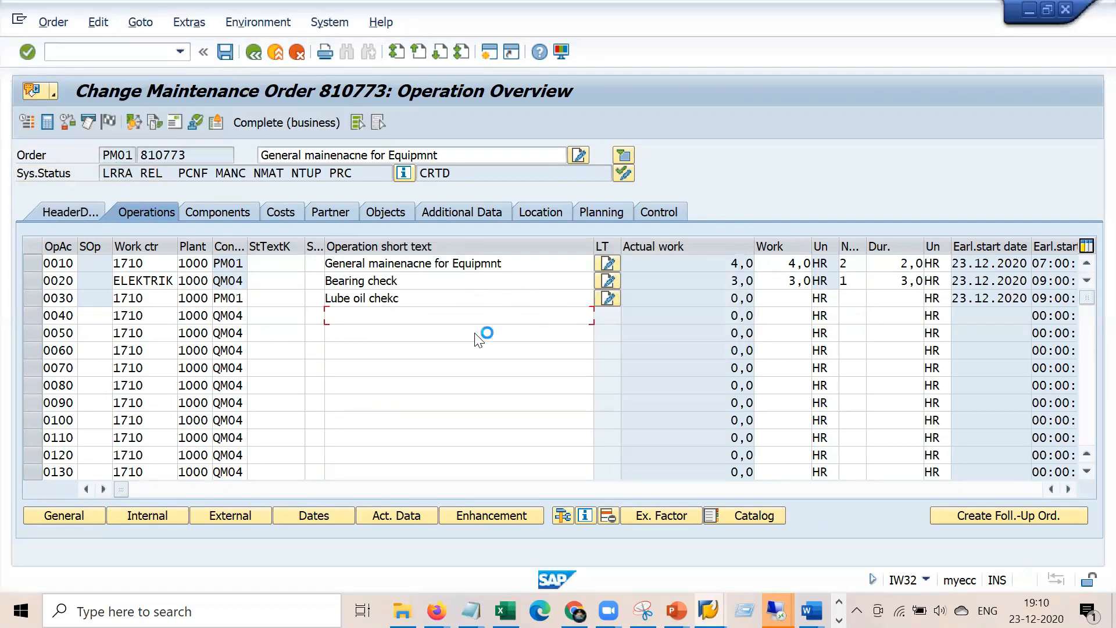
mouse_move(703, 605)
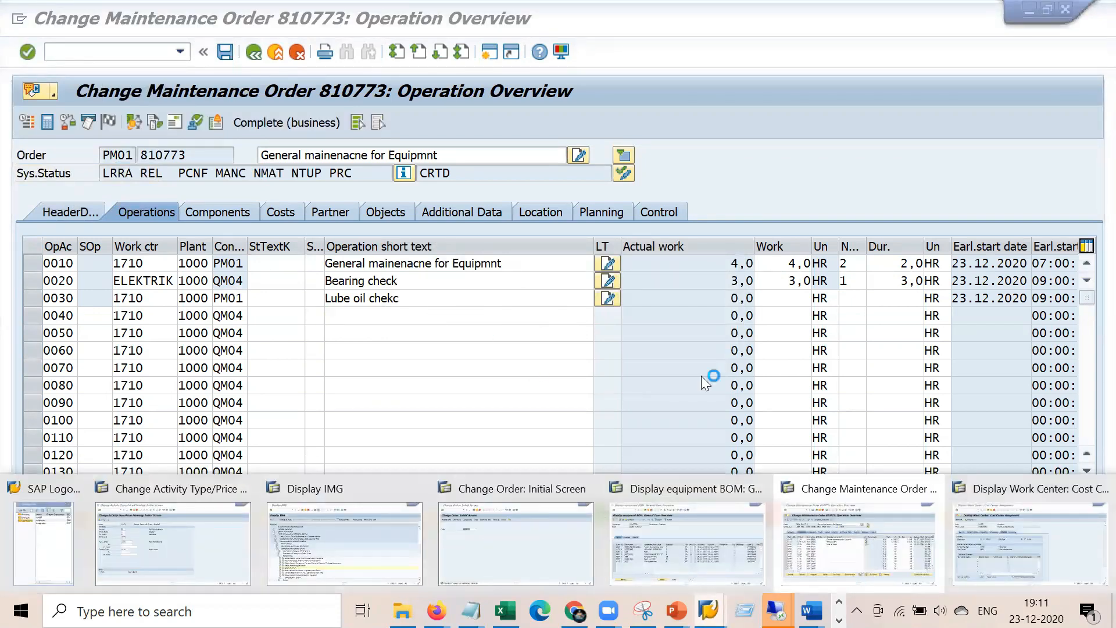
left_click(20, 23)
left_click(19, 23)
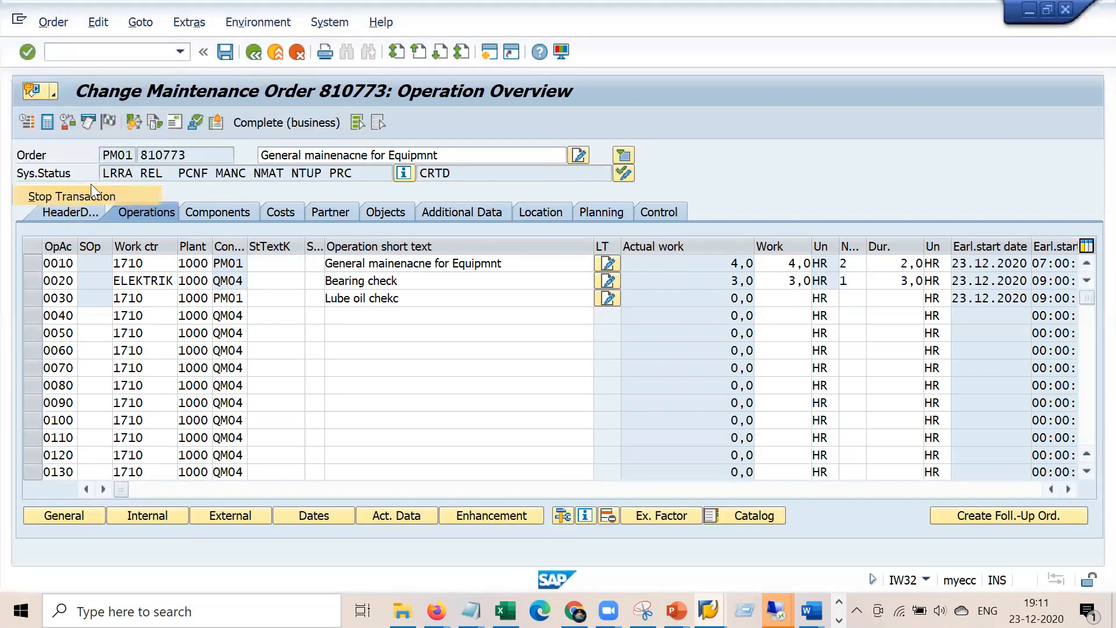
left_click(26, 27)
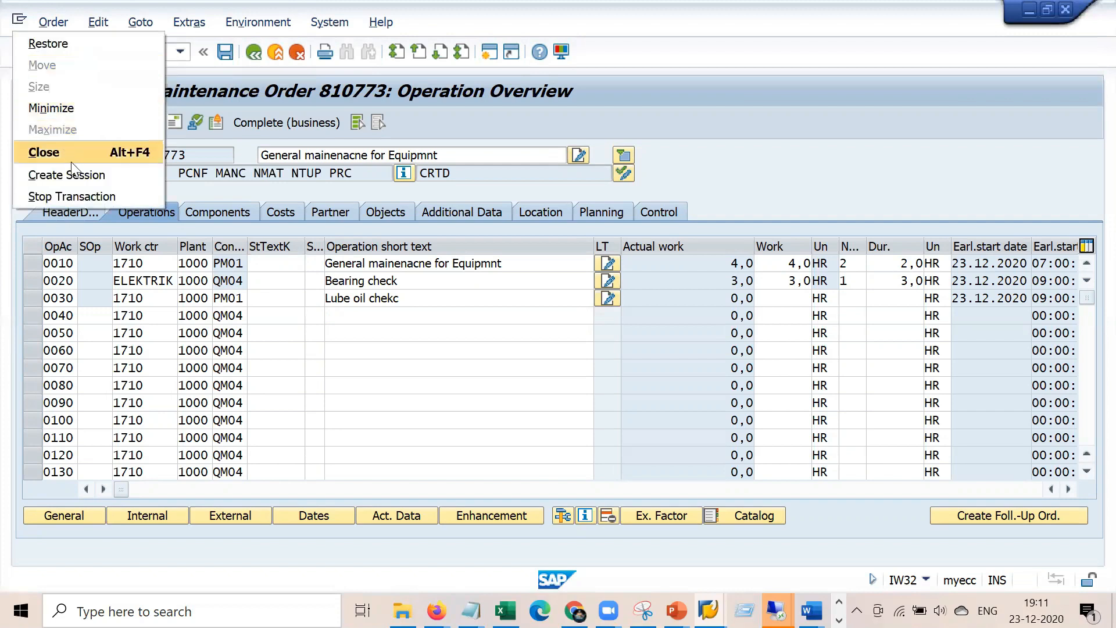
left_click(76, 174)
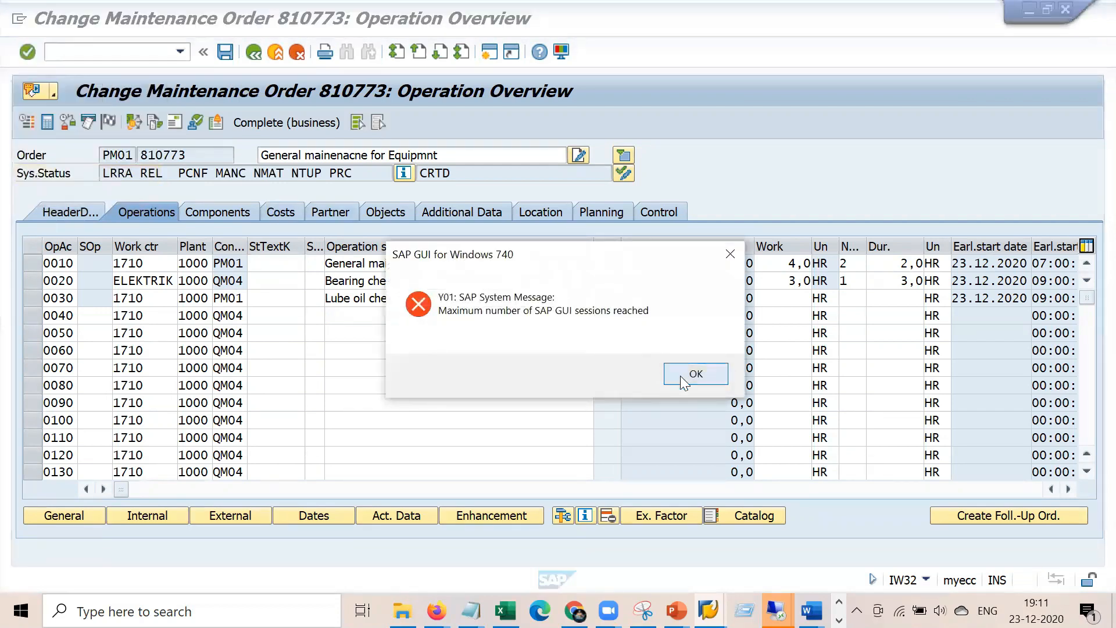
left_click(680, 375)
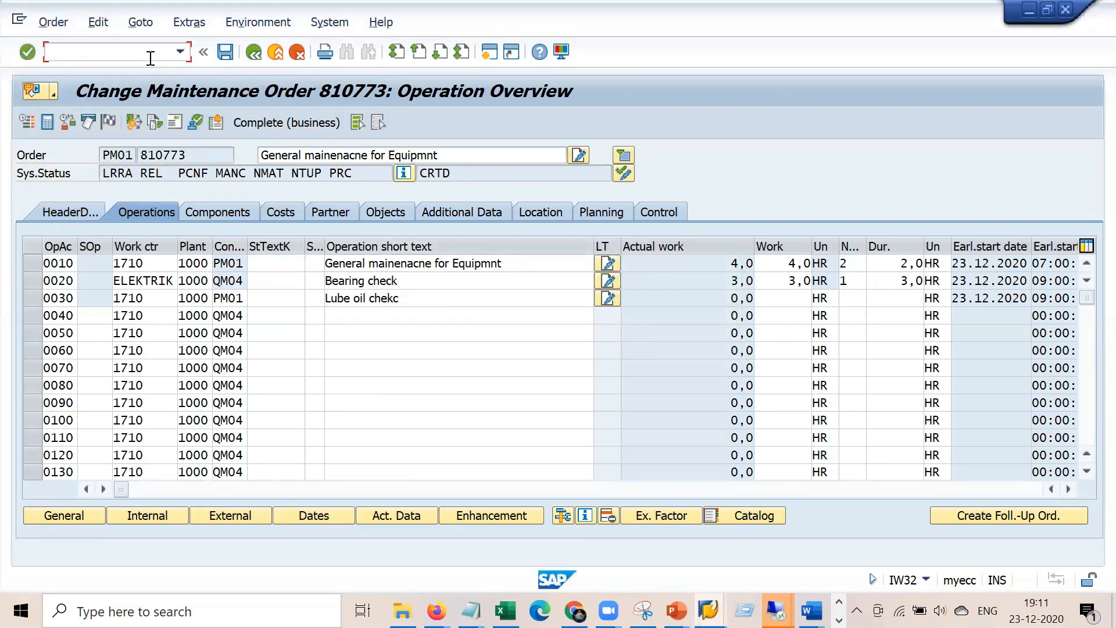
Save order 810773 and log back on when prompted
left_click(227, 57)
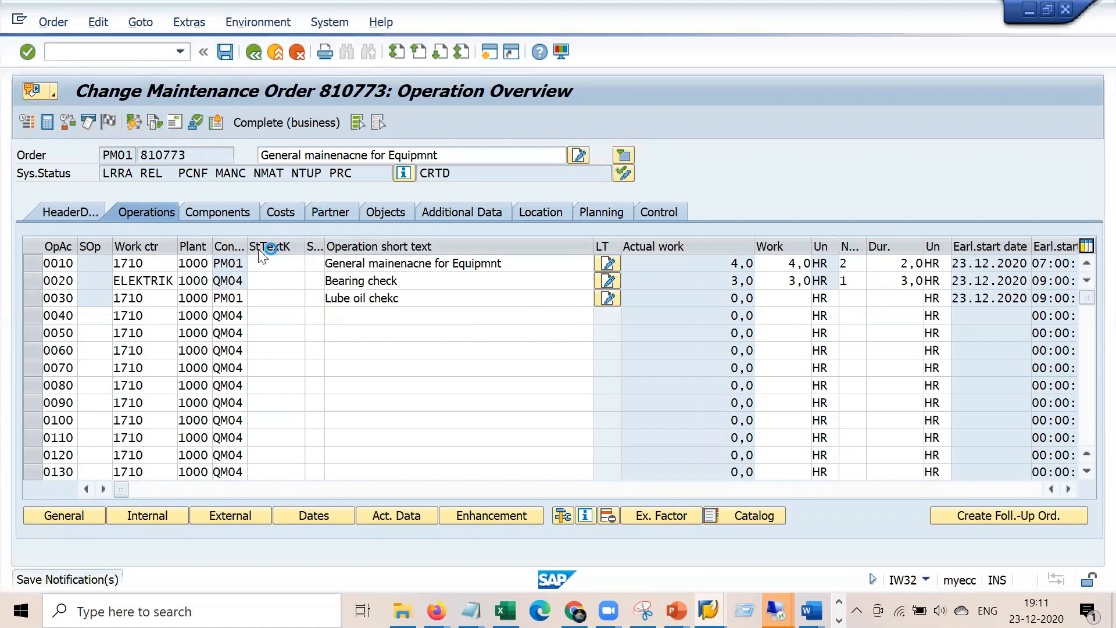
key("Tab")
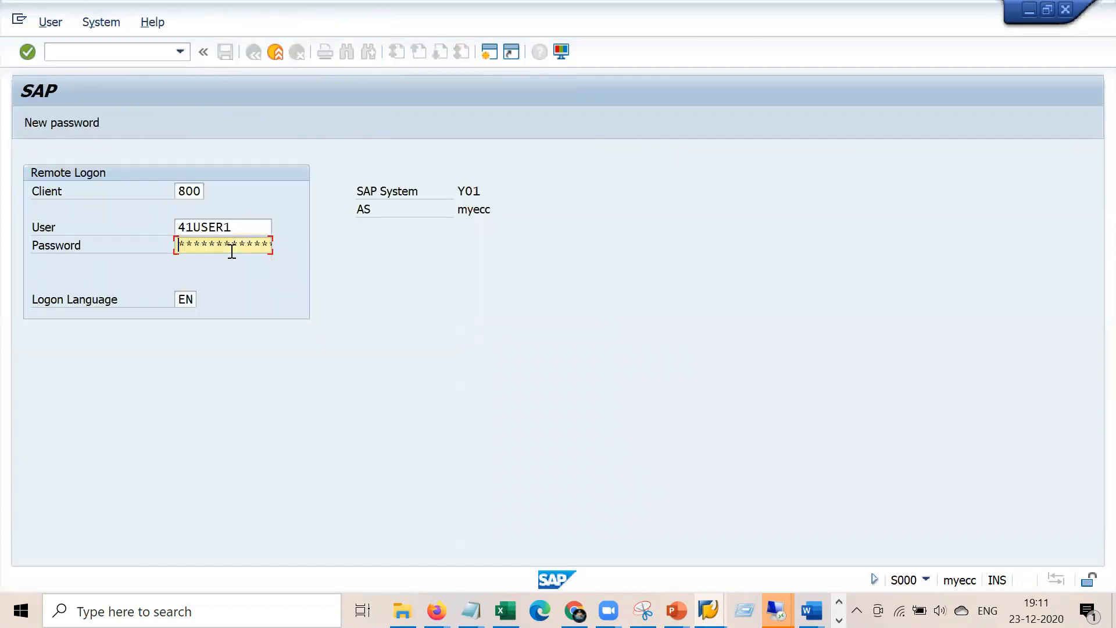
key("Return")
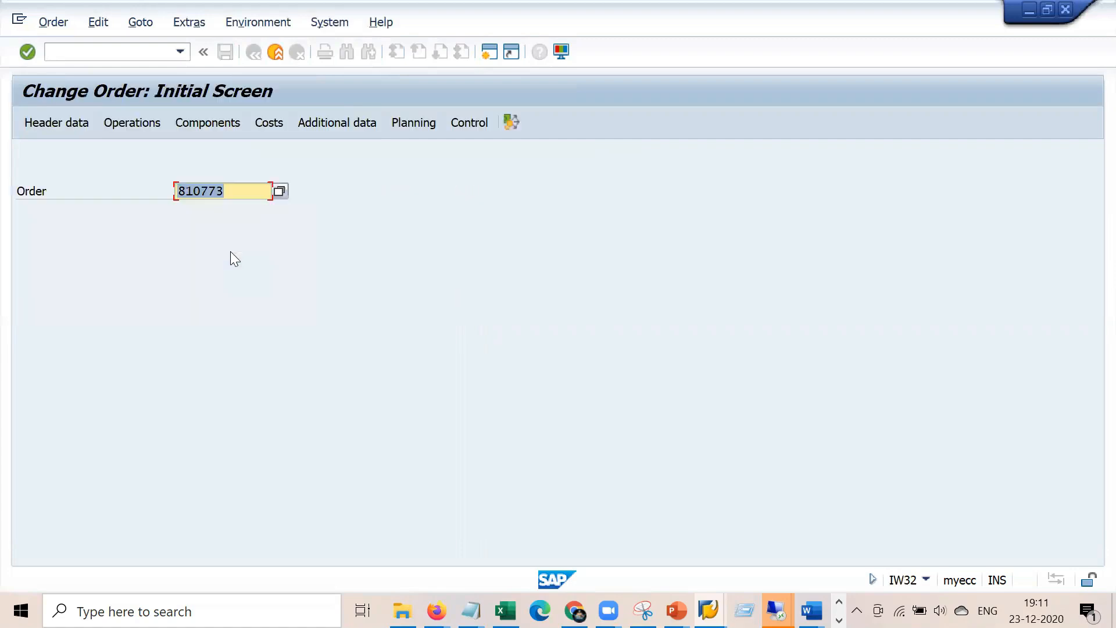
Go to the PM order confirmation transaction with /niw41
left_click(147, 51)
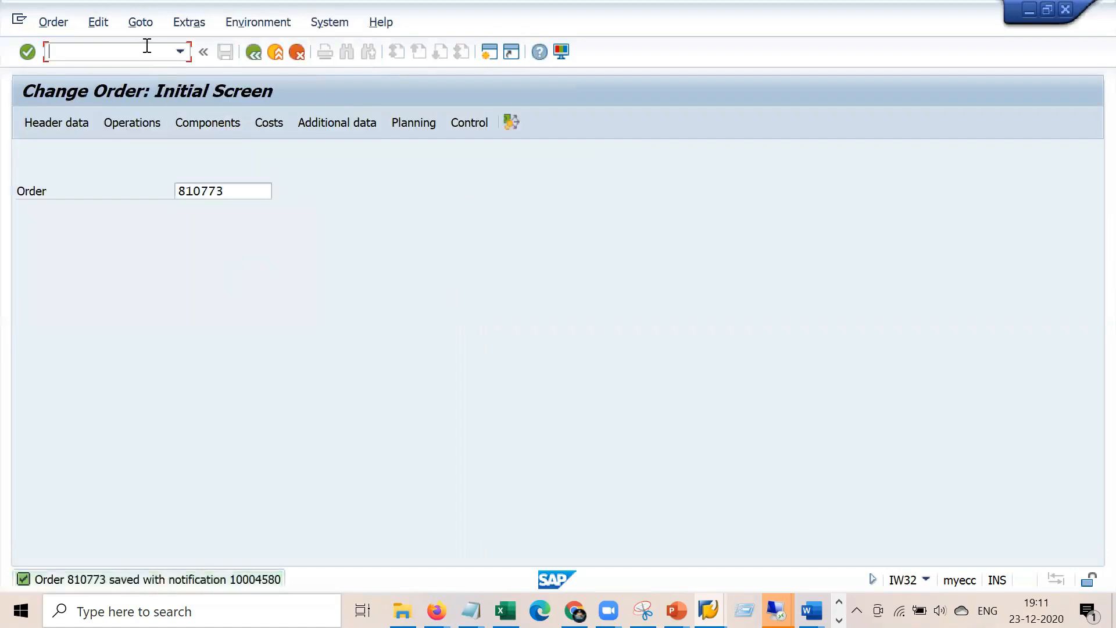
type("/niw3")
key("BackSpace")
type("41")
key("Return")
Final-confirm operation 0030 of order 810773 with no remaining work
key("Escape")
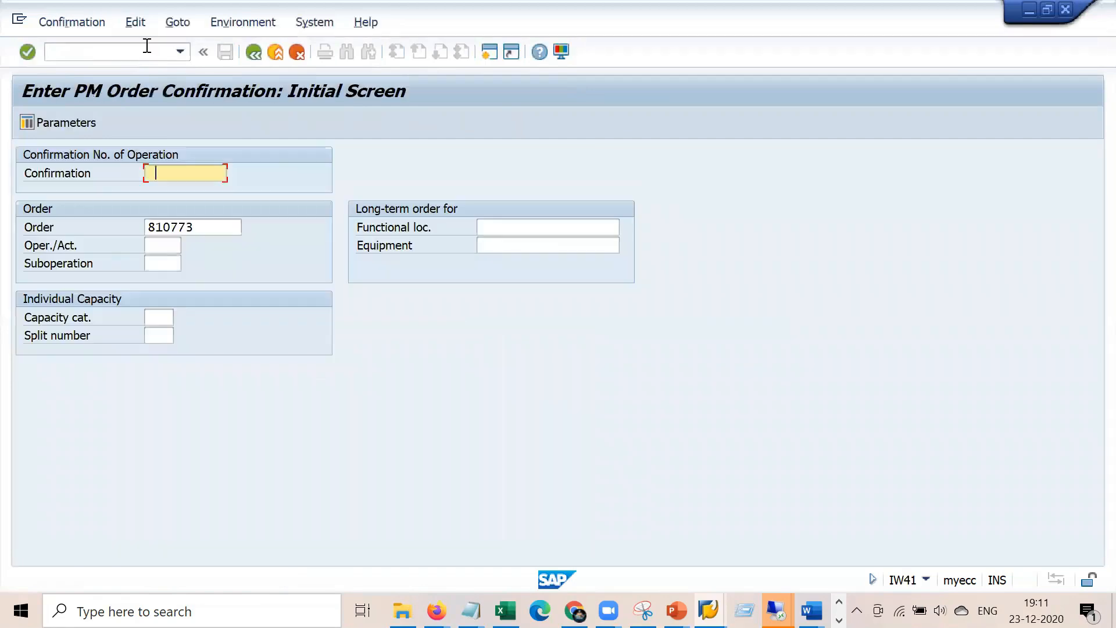
key("Tab")
key("Tab")
key("Down")
key("Down")
key("Down")
key("Down")
key("Down")
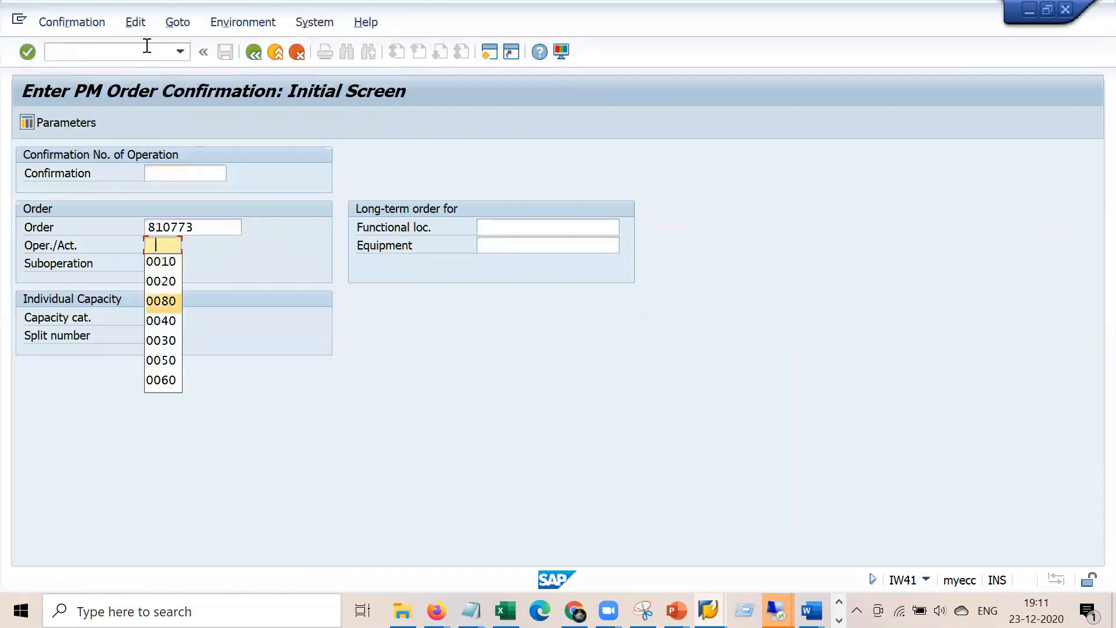
key("Return")
key("Return")
left_click(198, 283)
left_click(157, 301)
left_click(304, 301)
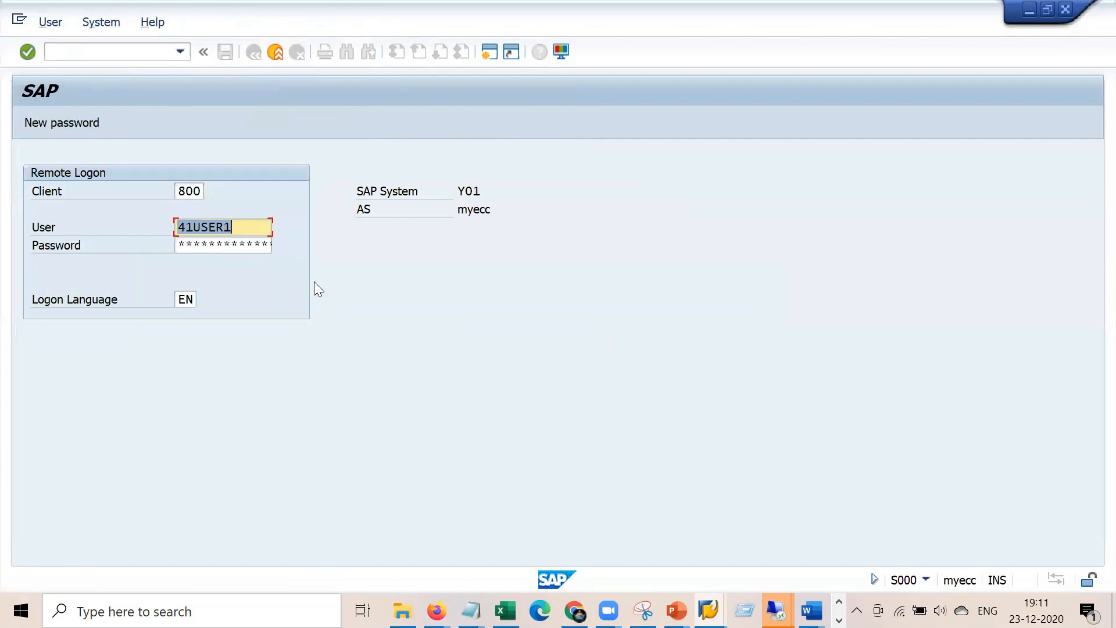
Re-enter the logon password to finish saving the confirmation
left_click(224, 239)
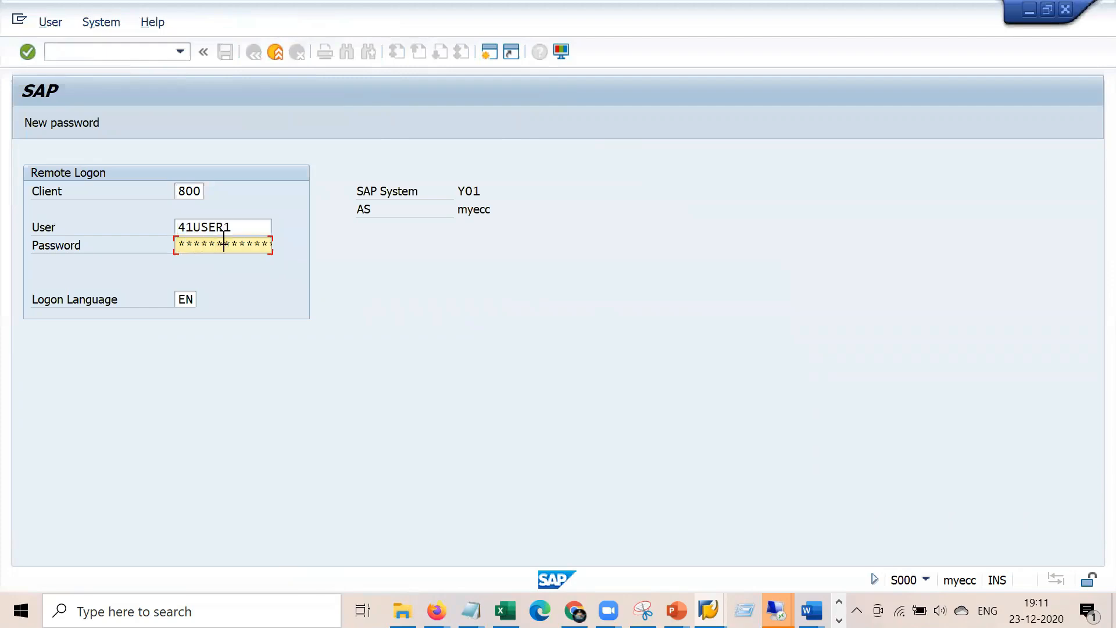
key("Return")
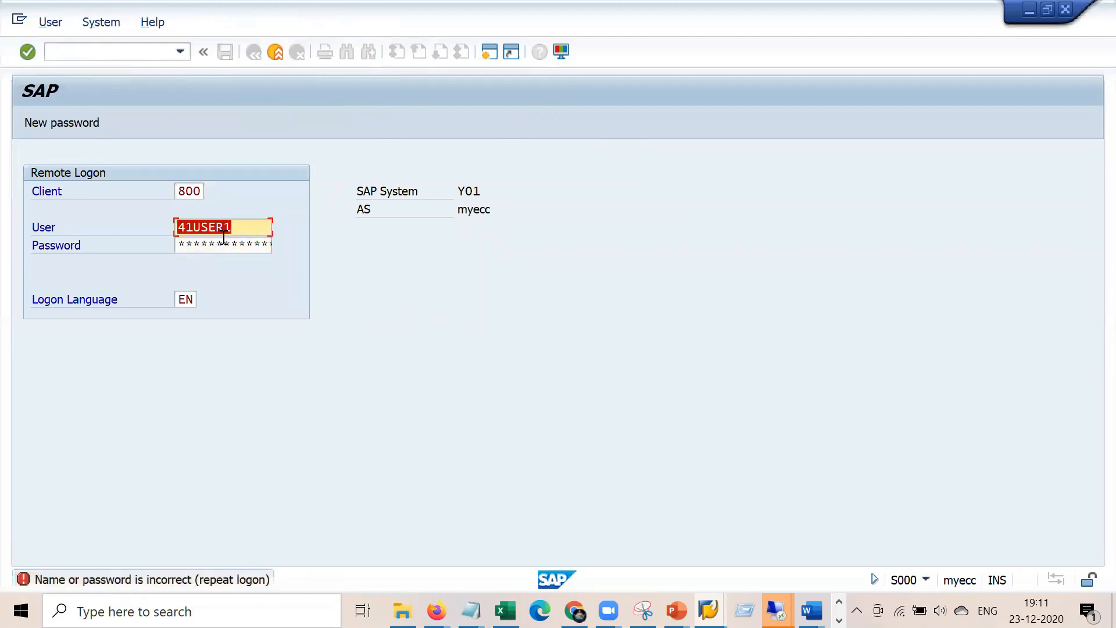
left_click(225, 239)
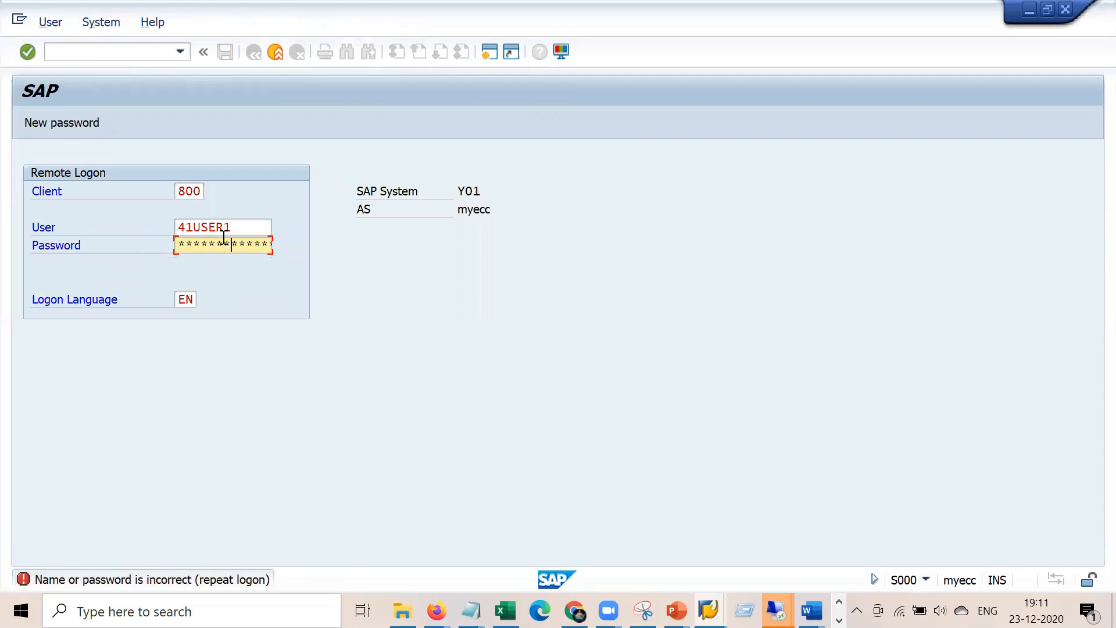
key("Return")
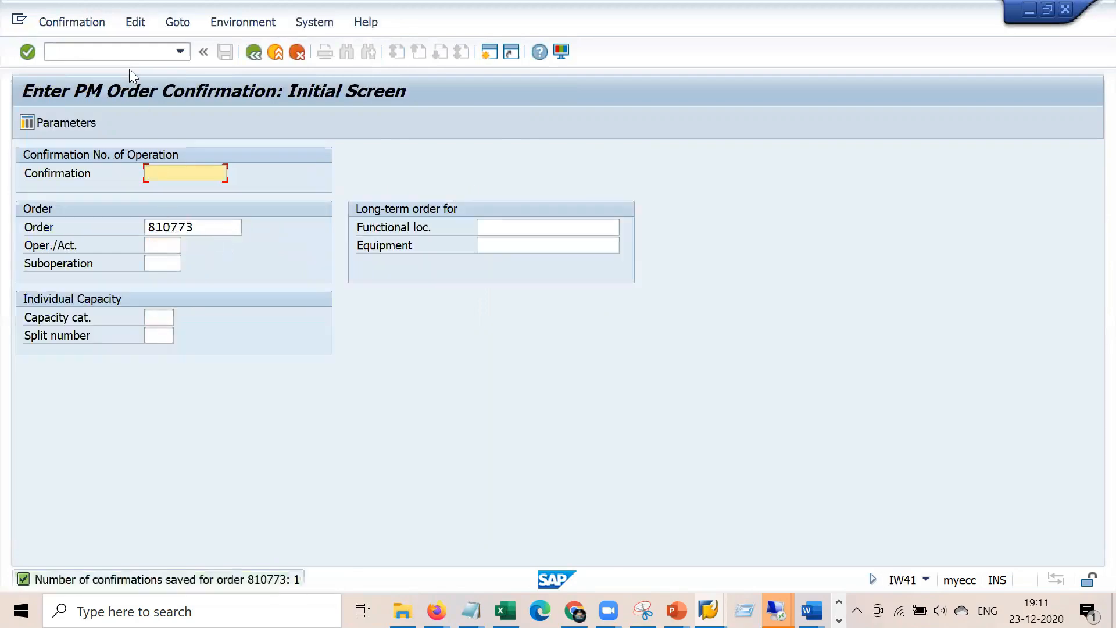
left_click(132, 46)
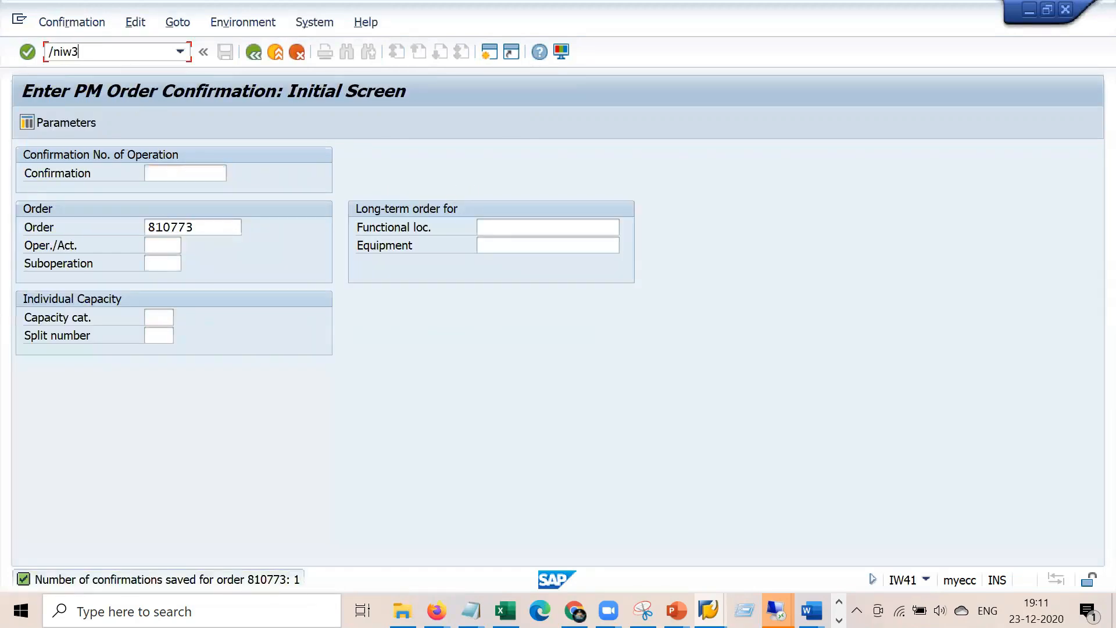
Open order 810773 in IW32 and check that its status now shows CNF
key("Return")
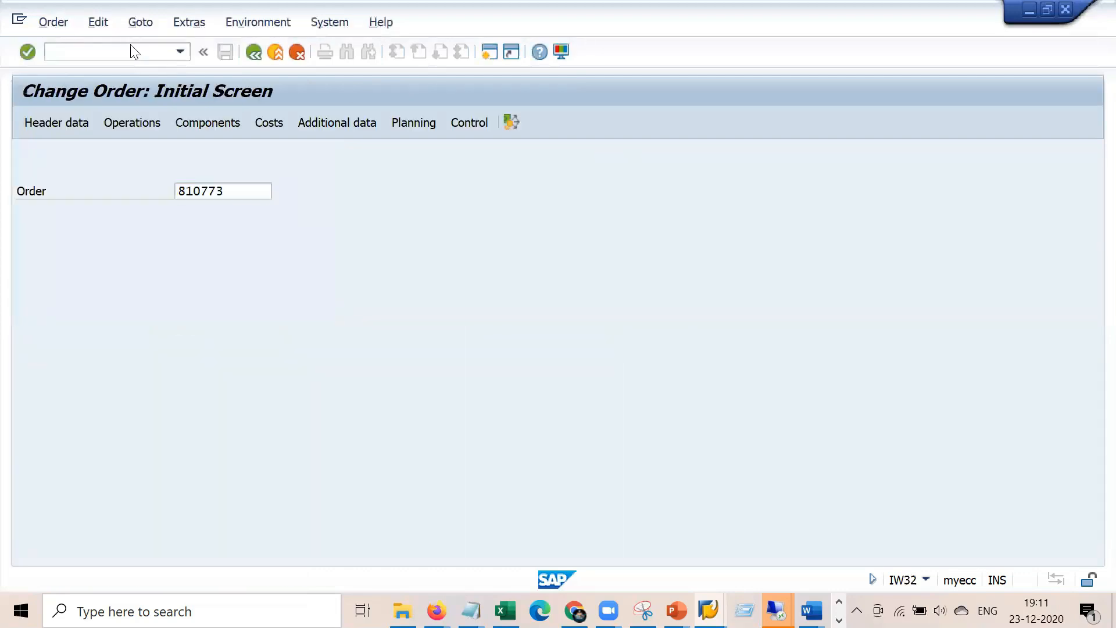
key("Return")
double_click(201, 172)
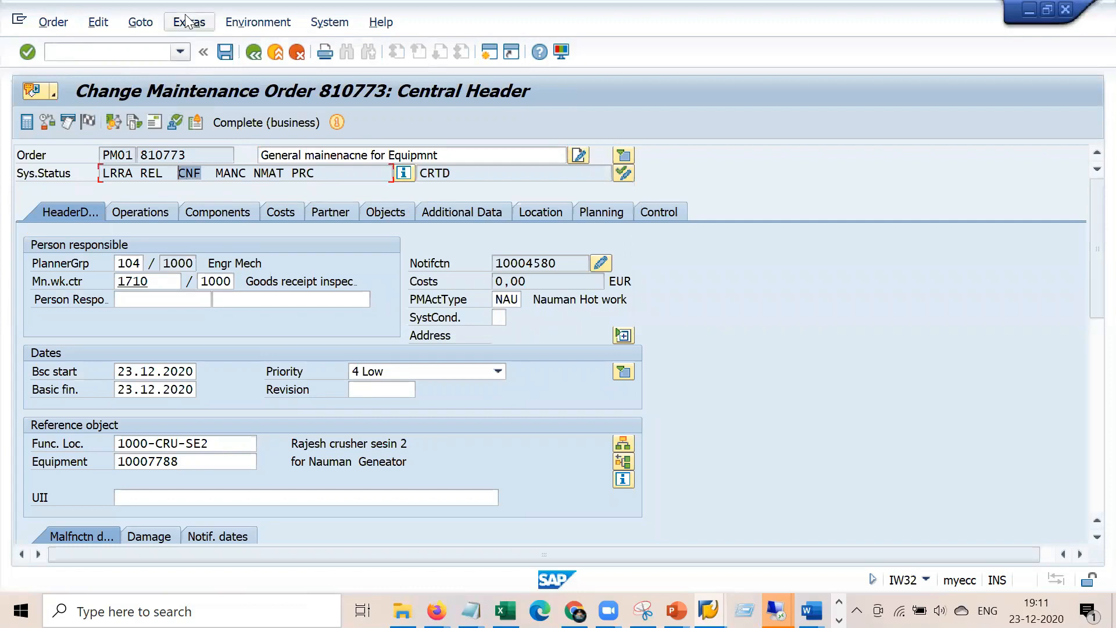
Add a settlement rule with category CTR and receiver cost center 2200
left_click(140, 23)
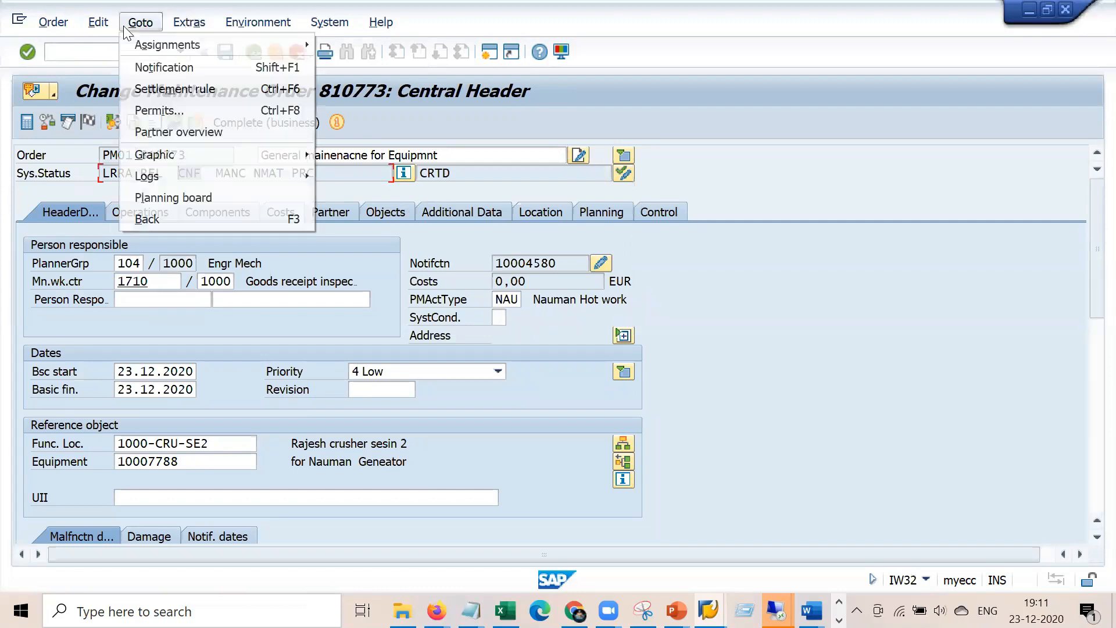
left_click(222, 89)
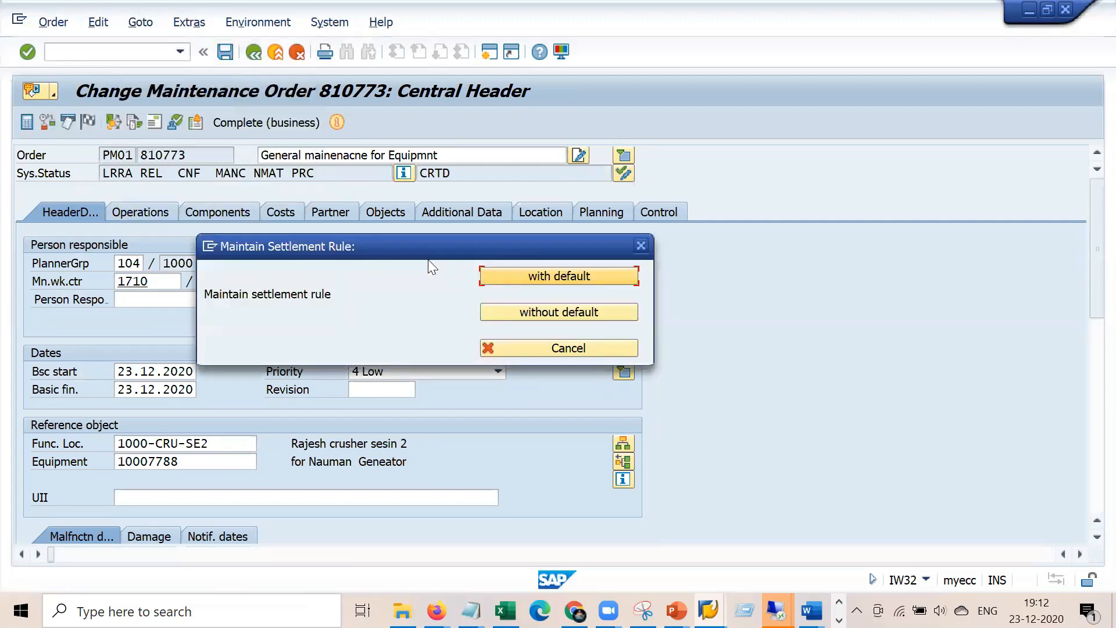
left_click(502, 275)
type("ctr")
key("Tab")
type("2200")
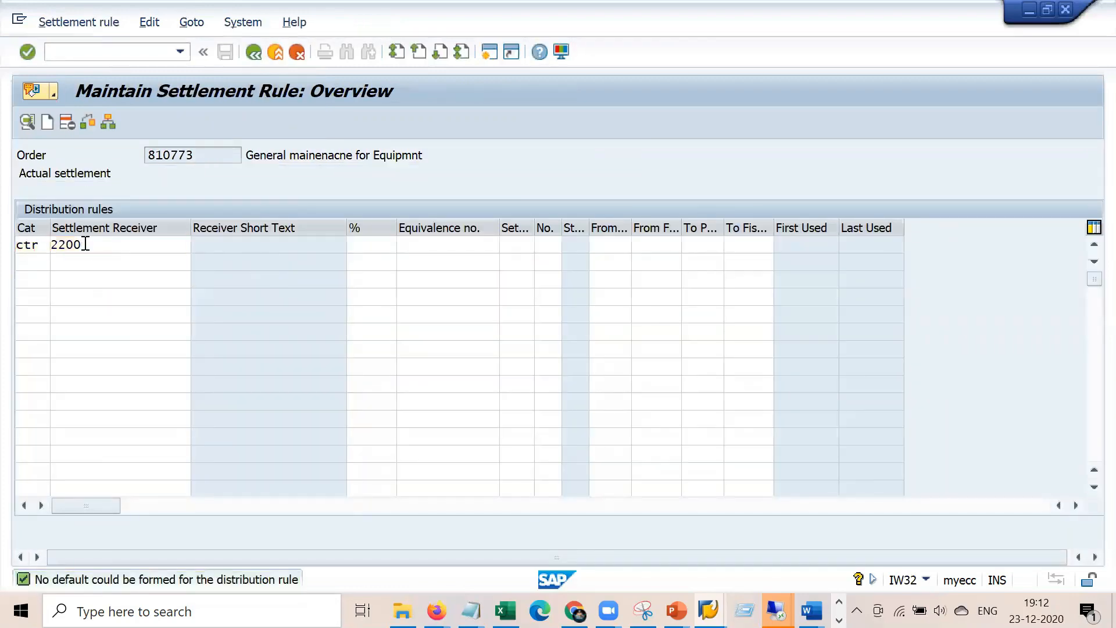
key("Return")
key("Down")
key("Return")
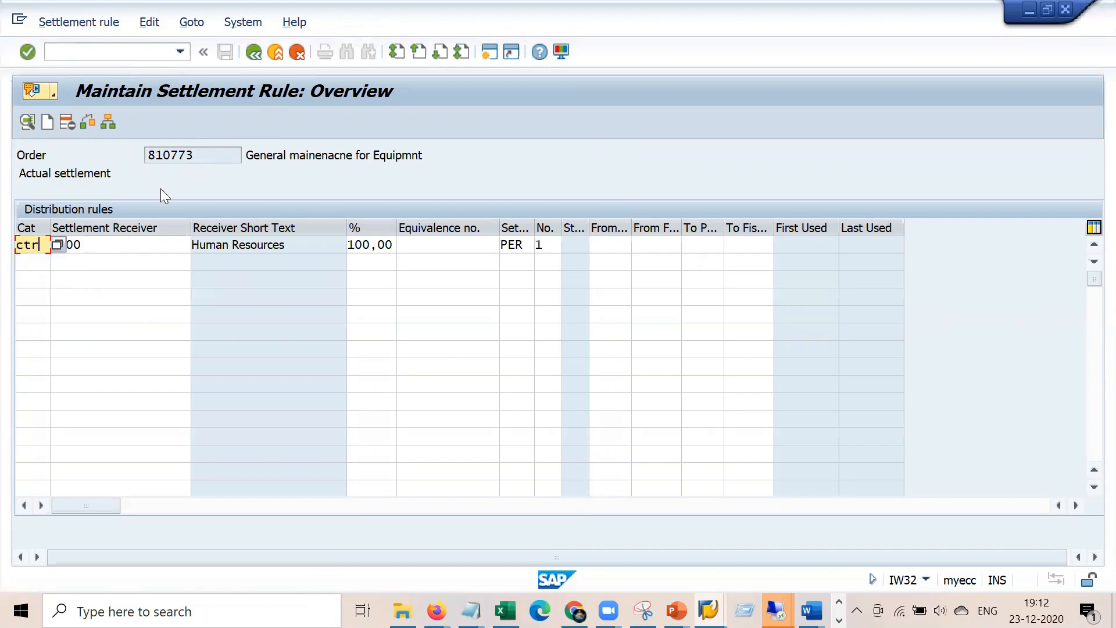
Go back, decline the processing log, and reopen order 810773
left_click(249, 55)
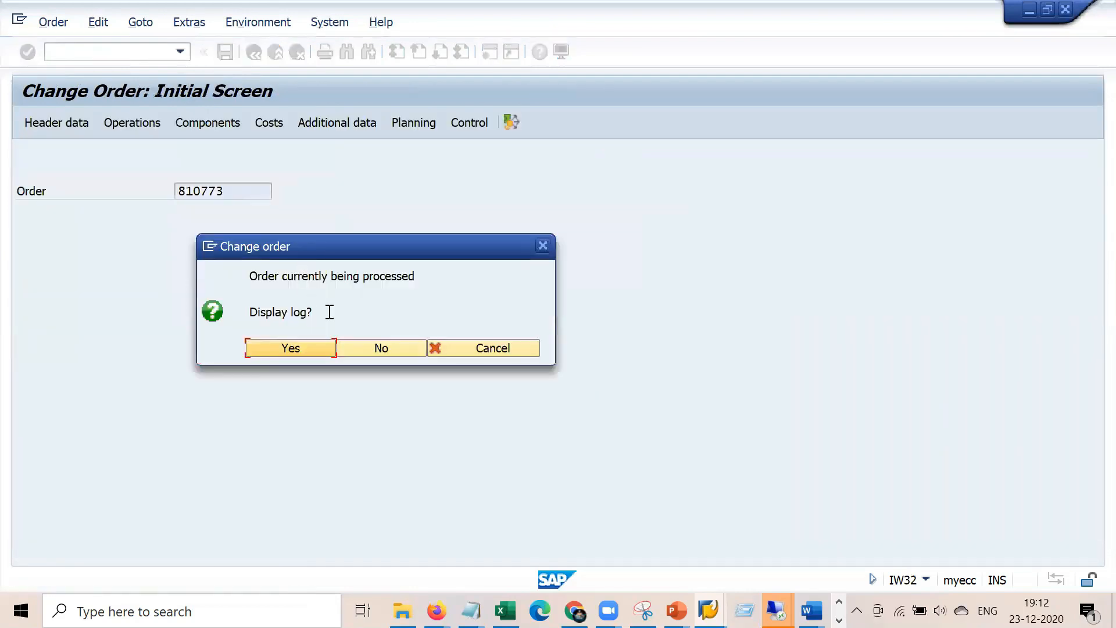
left_click(383, 348)
key("Return")
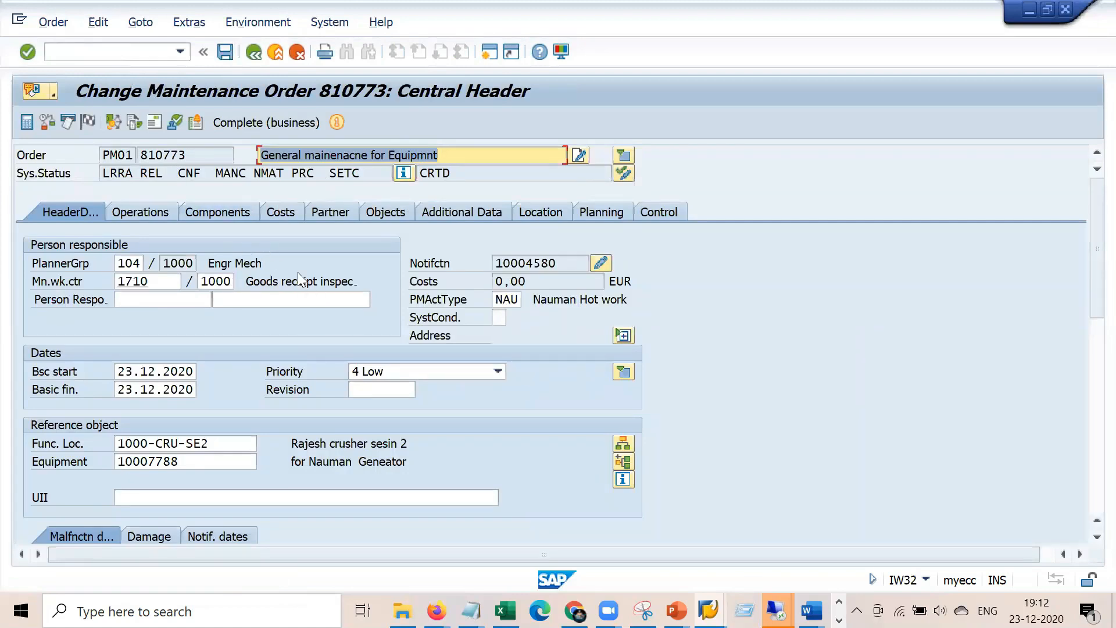
Open the order's plan-versus-actual cost report and check the 84,00 actual total
left_click(288, 213)
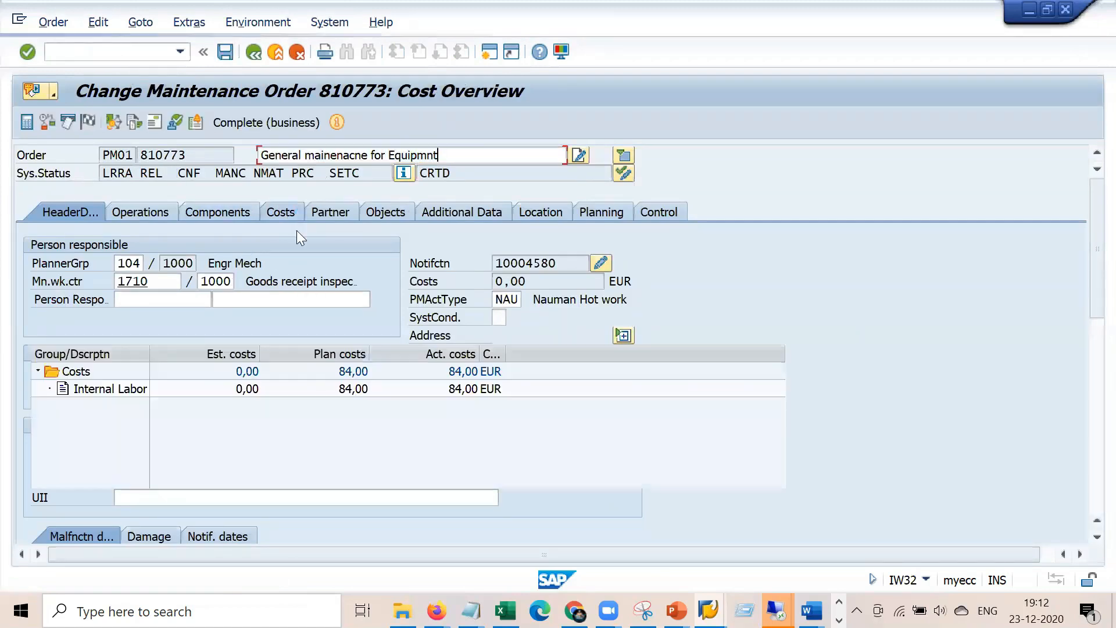
left_click(368, 419)
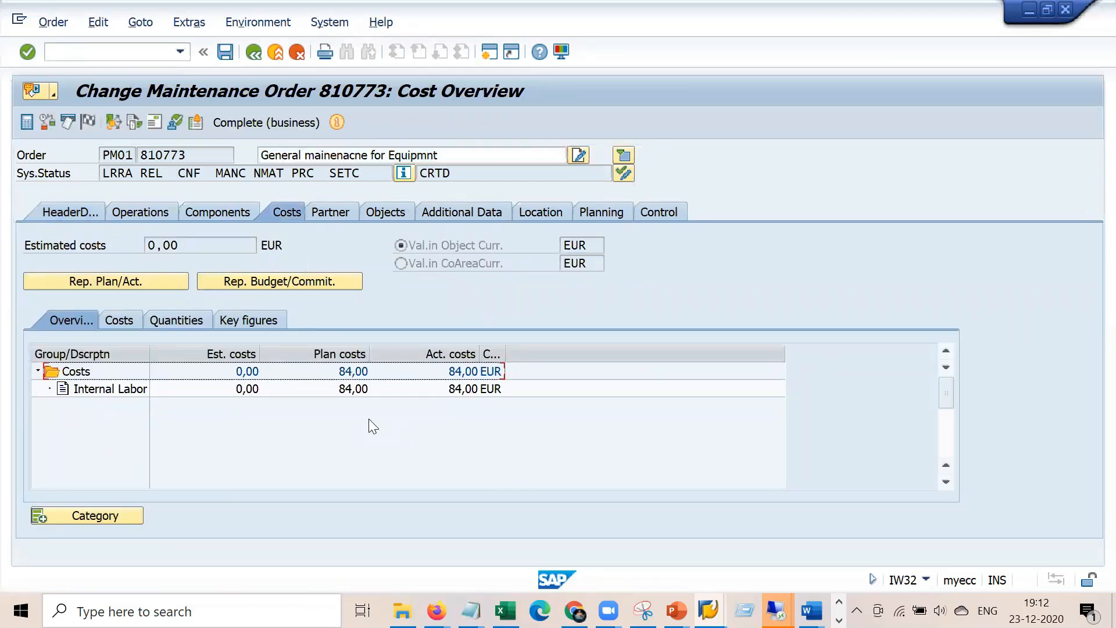
left_click(131, 280)
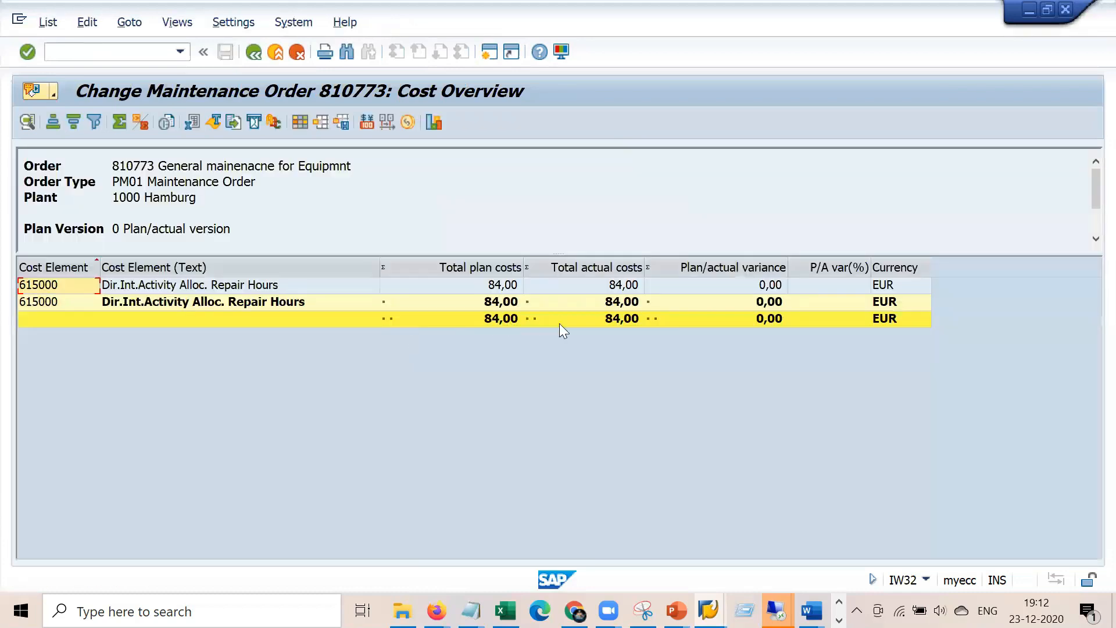
left_click(625, 318)
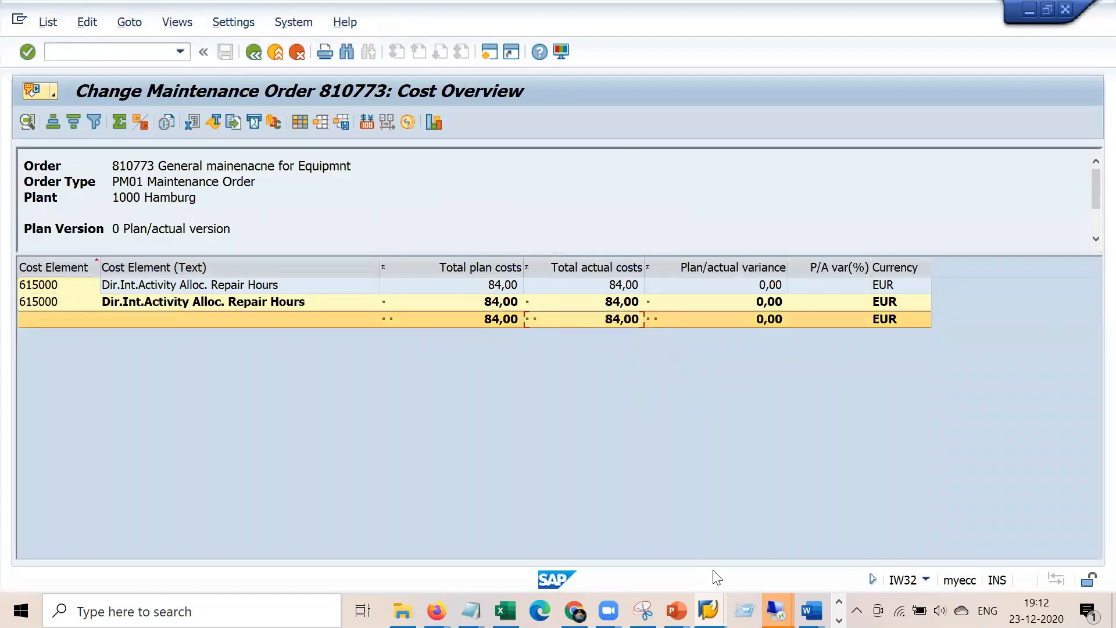
Snip the cost report, highlight the 84,00 actual total, and return to SAP
left_click(643, 610)
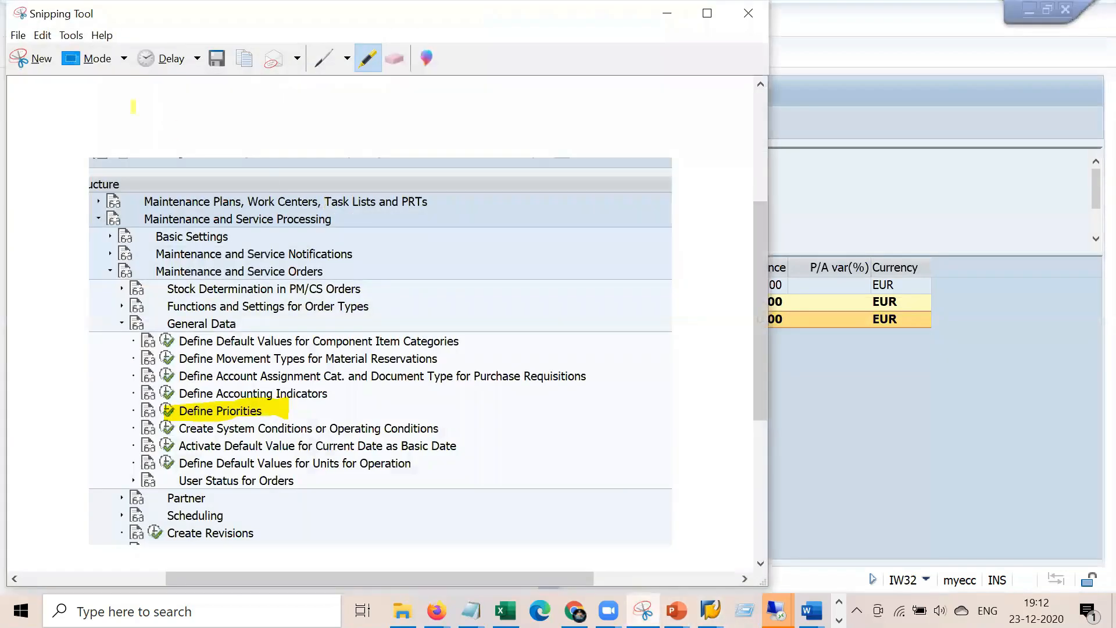
left_click(32, 58)
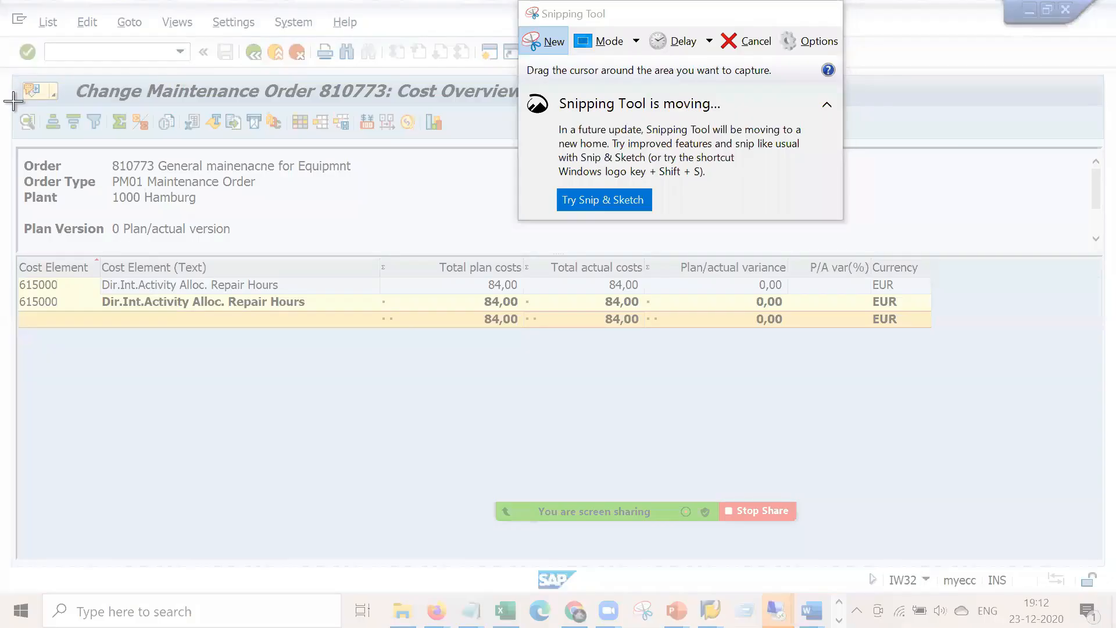
left_click_drag(13, 102, 932, 352)
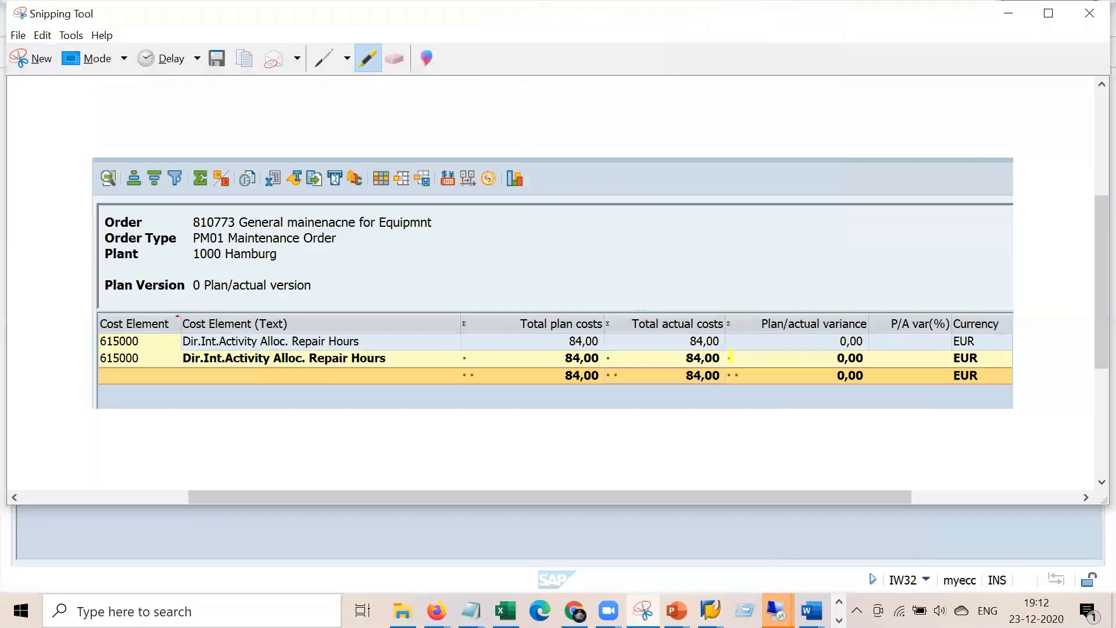
mouse_move(705, 370)
left_mouse_down()
mouse_move(711, 389)
mouse_move(732, 362)
mouse_move(689, 372)
mouse_move(686, 391)
left_mouse_up()
key("alt+Tab")
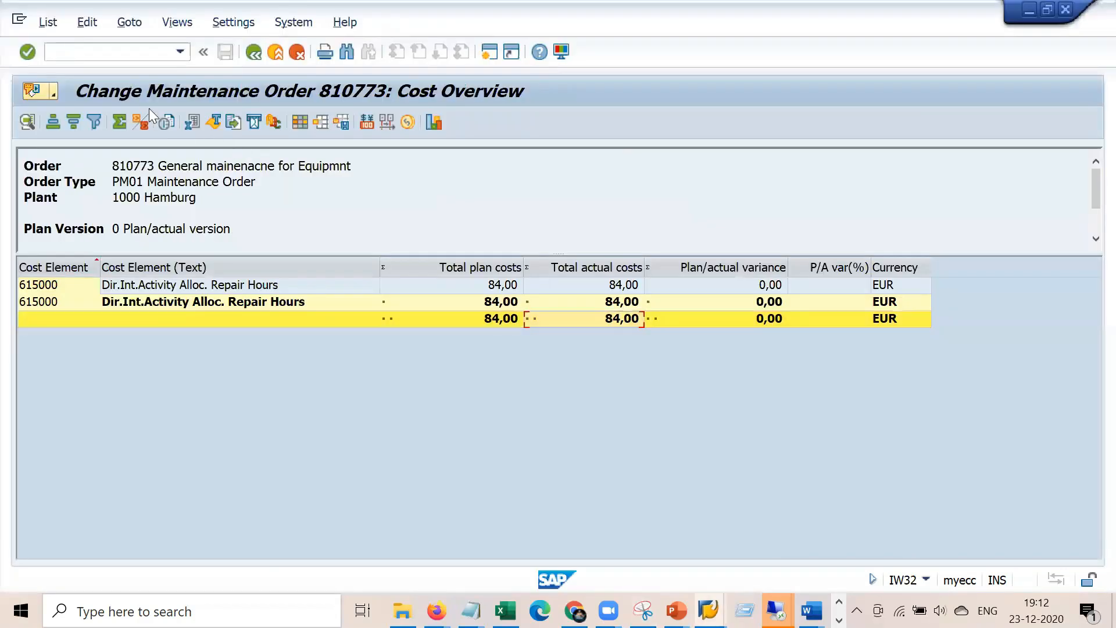
left_click(140, 52)
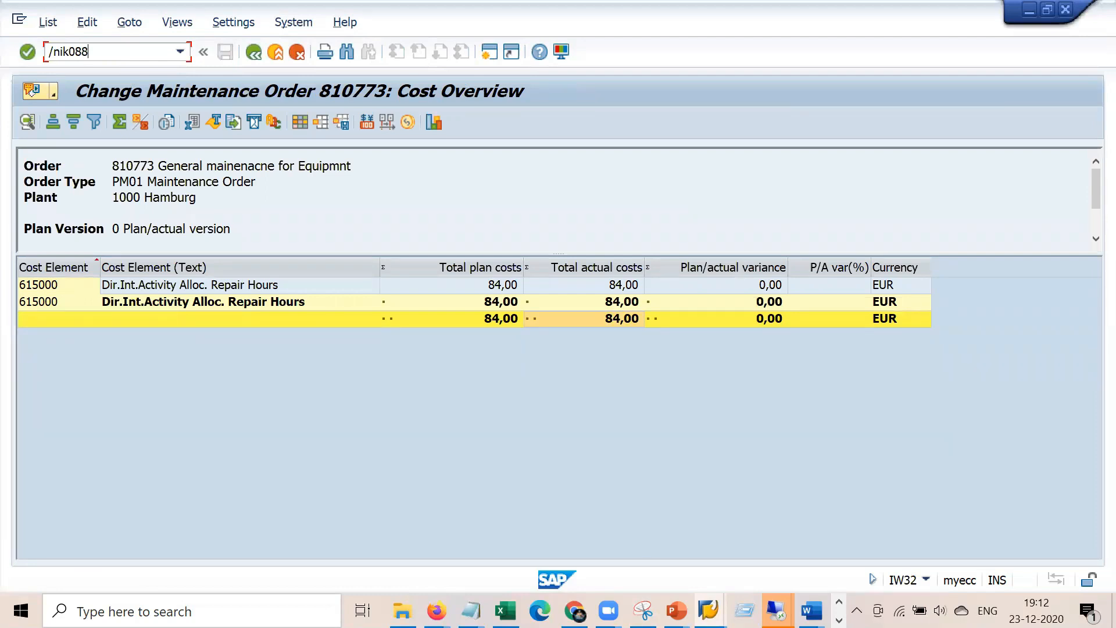
Test-run KO88 settlement of order 810773 for period 12 and view the 84,00 detail list
key("Return")
type("k")
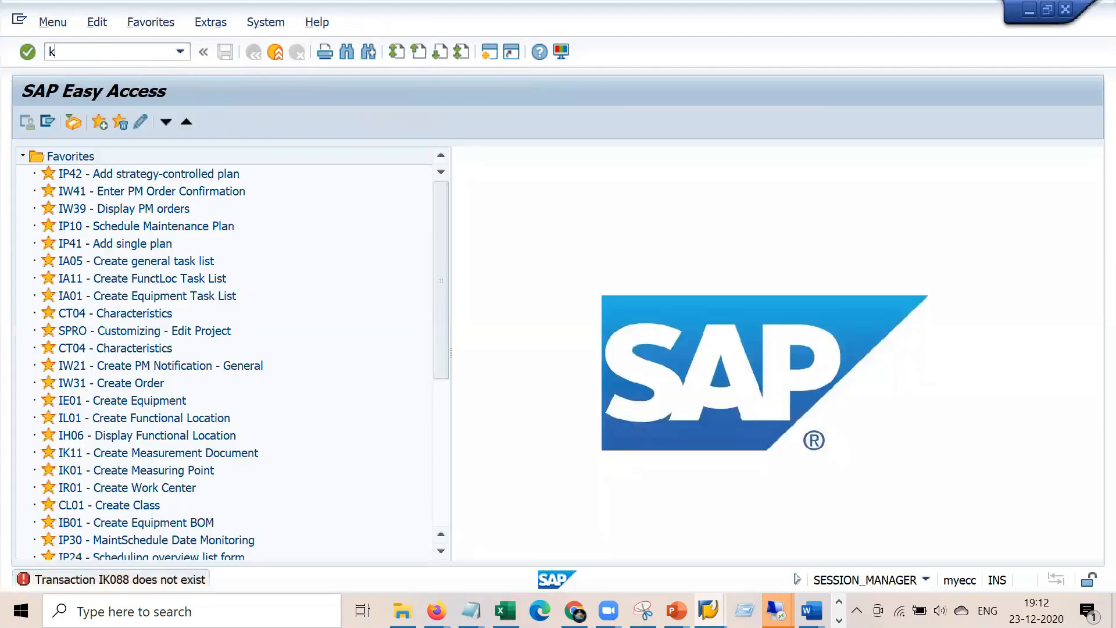
type("o88")
key("Return")
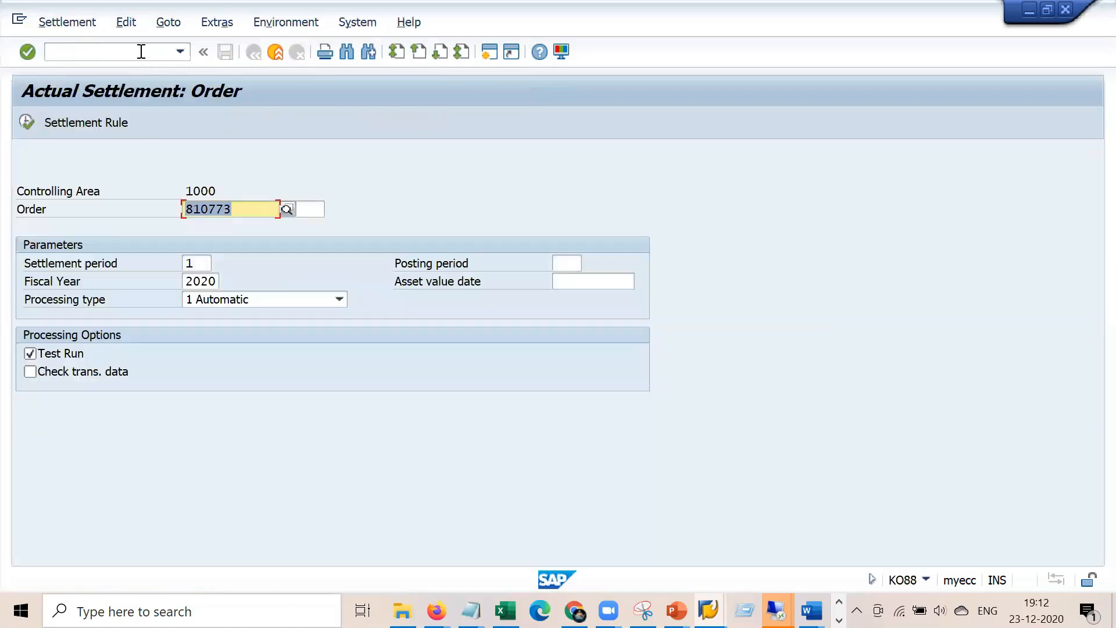
left_click(202, 261)
type("12")
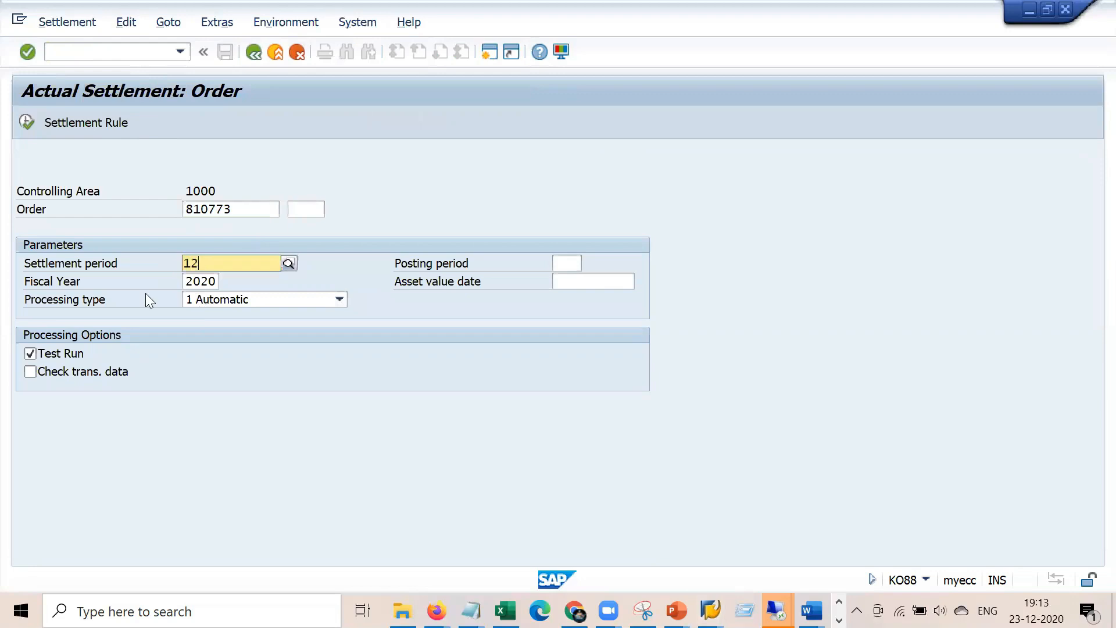
left_click(22, 120)
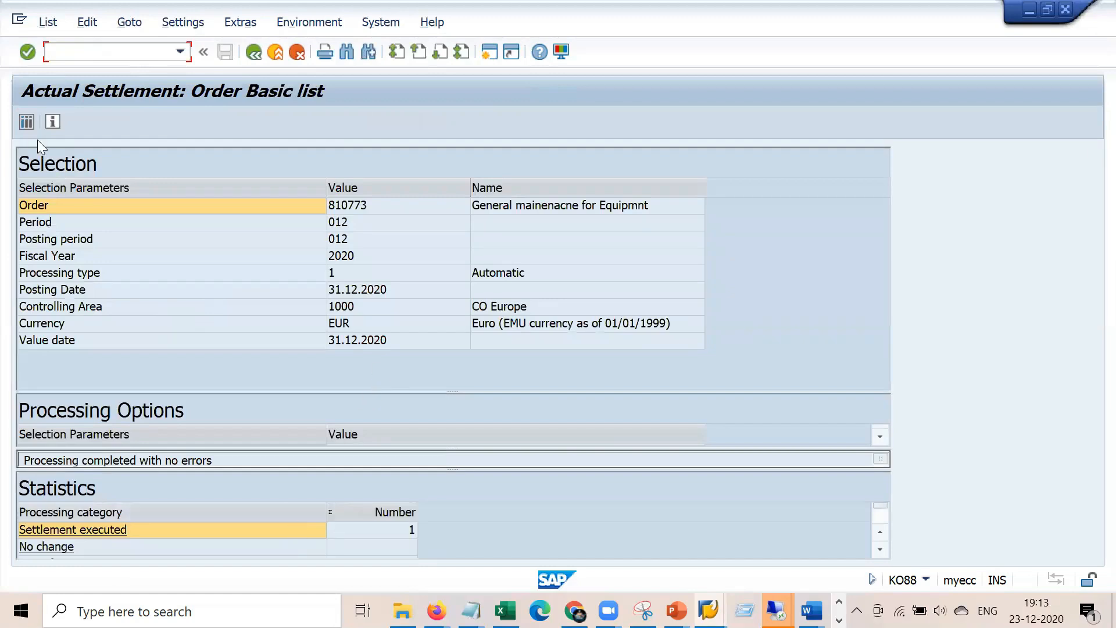
left_click(28, 121)
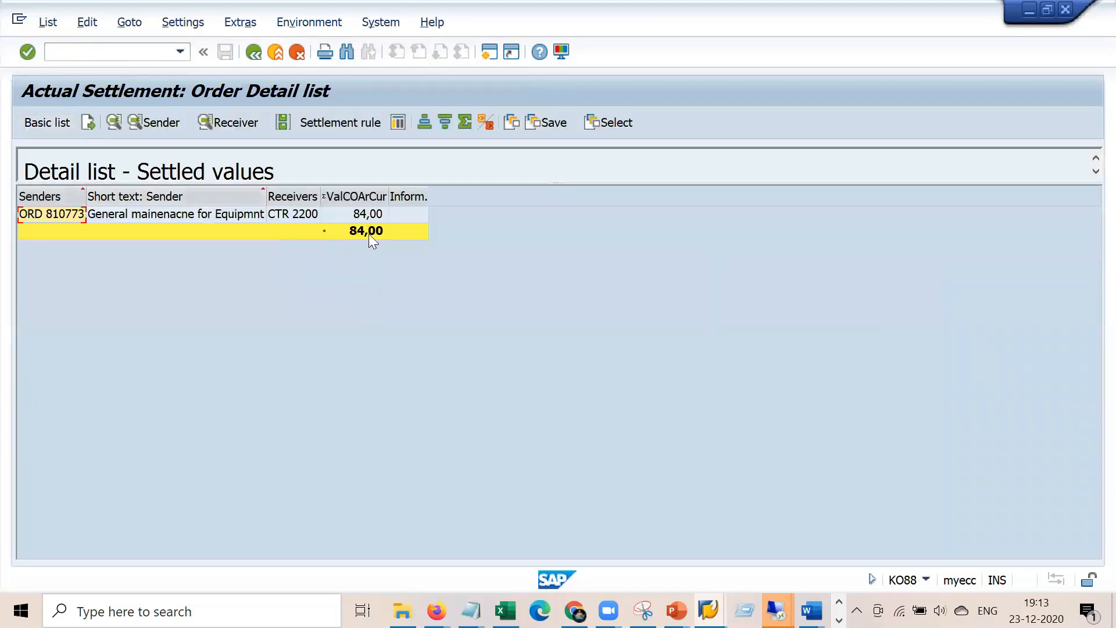
left_click(369, 234)
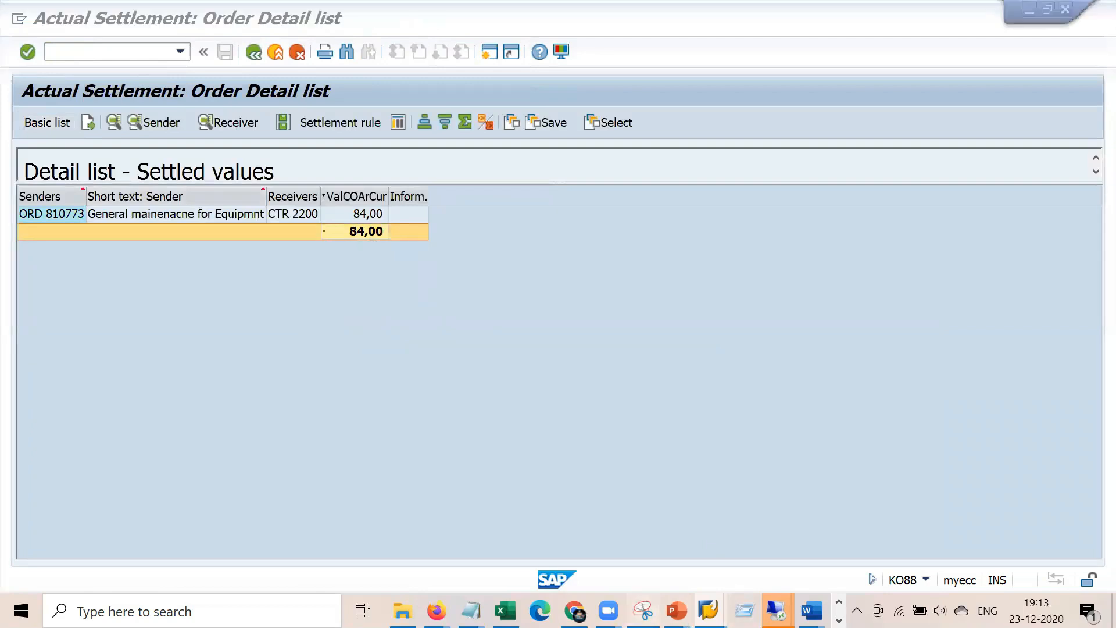
Turn off Test Run and post the real settlement for period 12
left_click(642, 611)
key("alt+Tab")
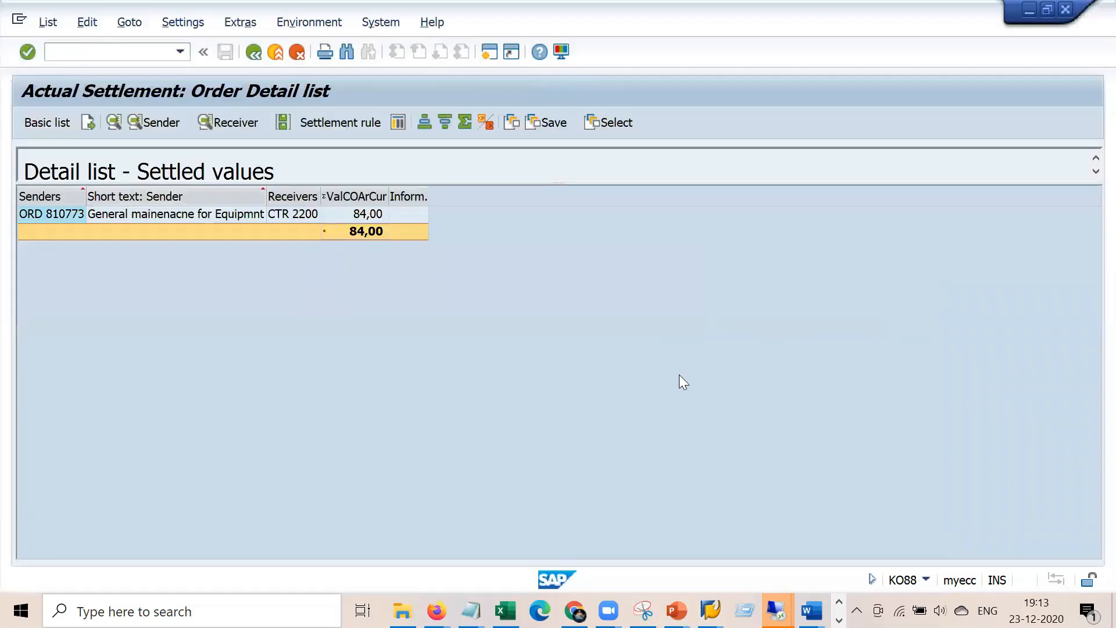
left_click(253, 52)
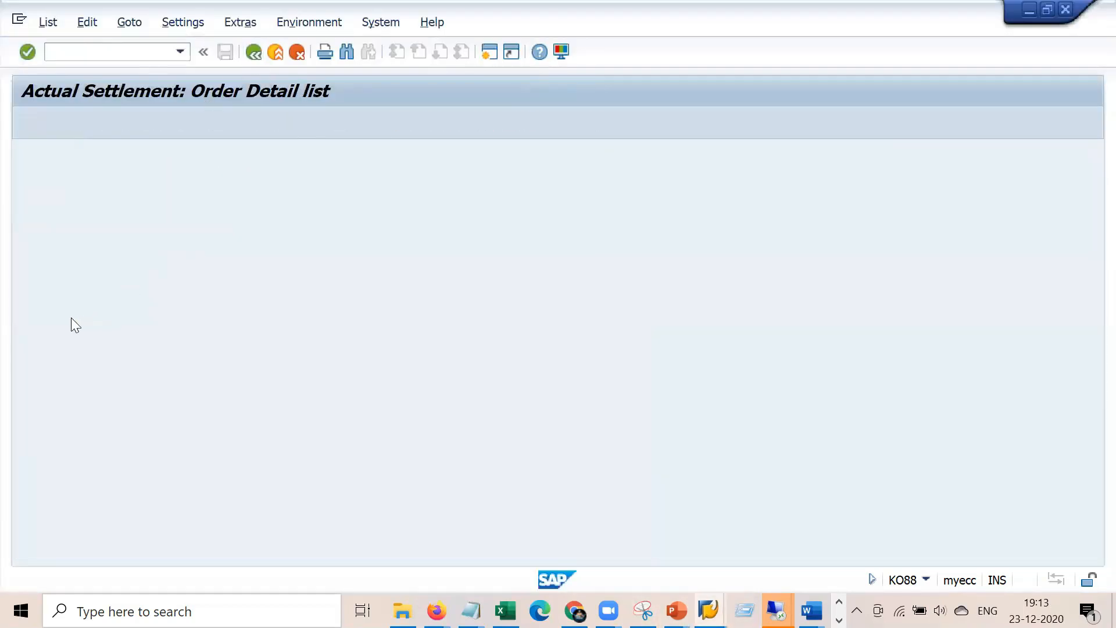
left_click(254, 51)
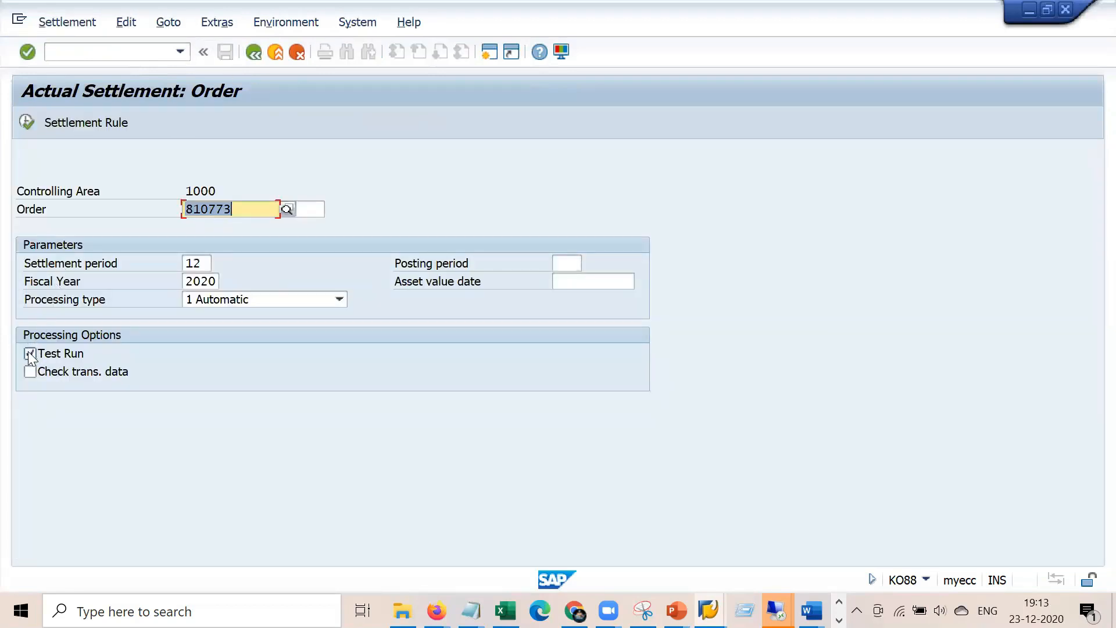
left_click(29, 353)
left_click(25, 123)
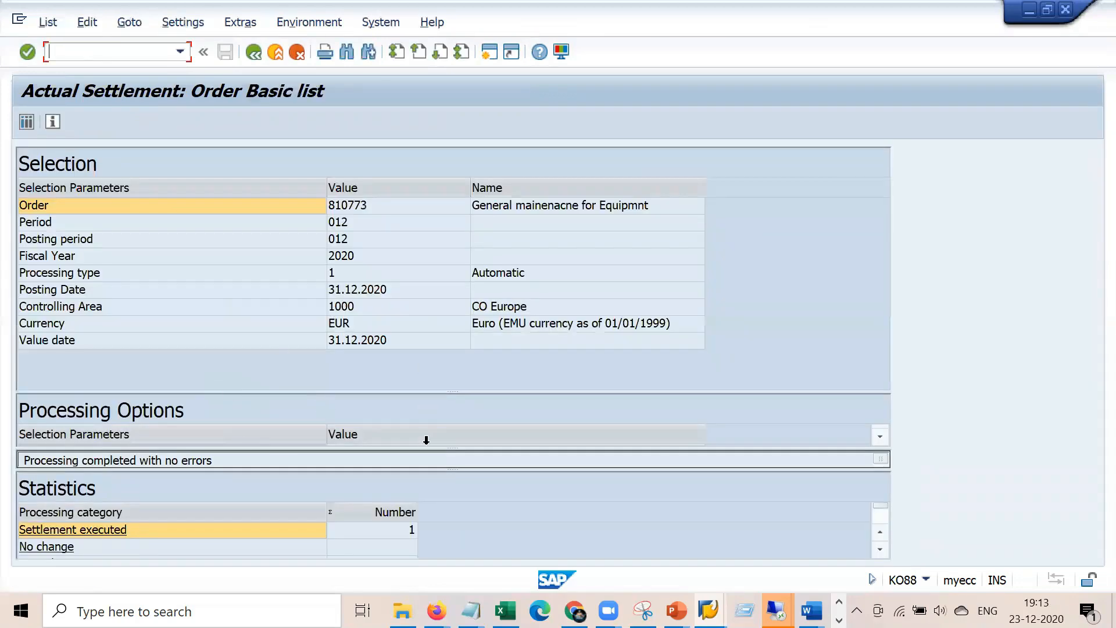
left_click(257, 50)
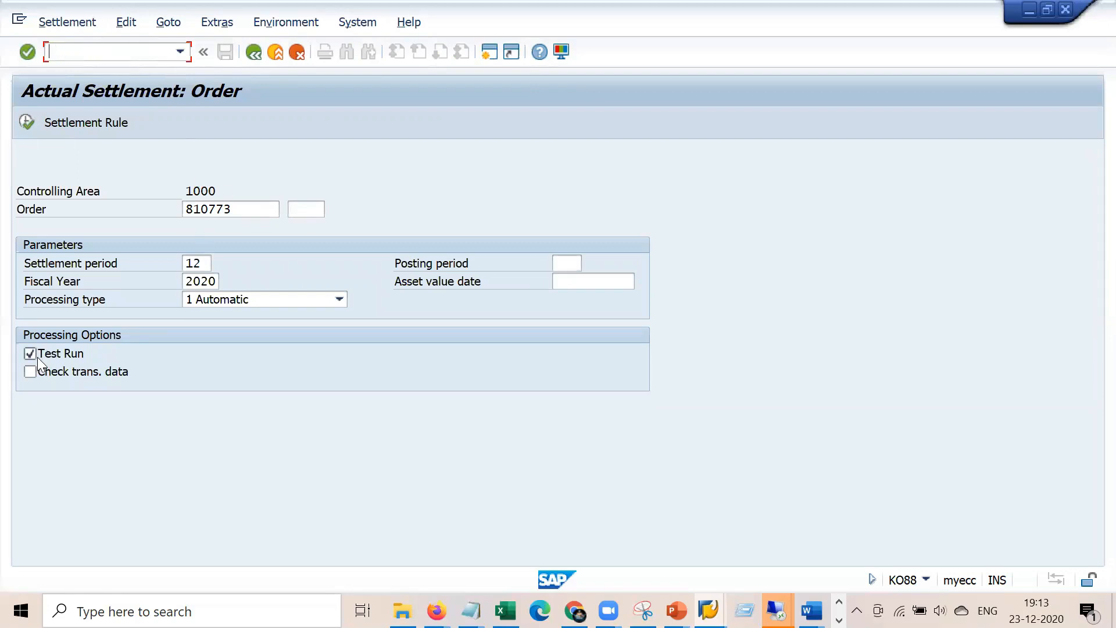
Open order 810773's plan-versus-actual cost report, now showing a 0,00 actual total
left_click(27, 120)
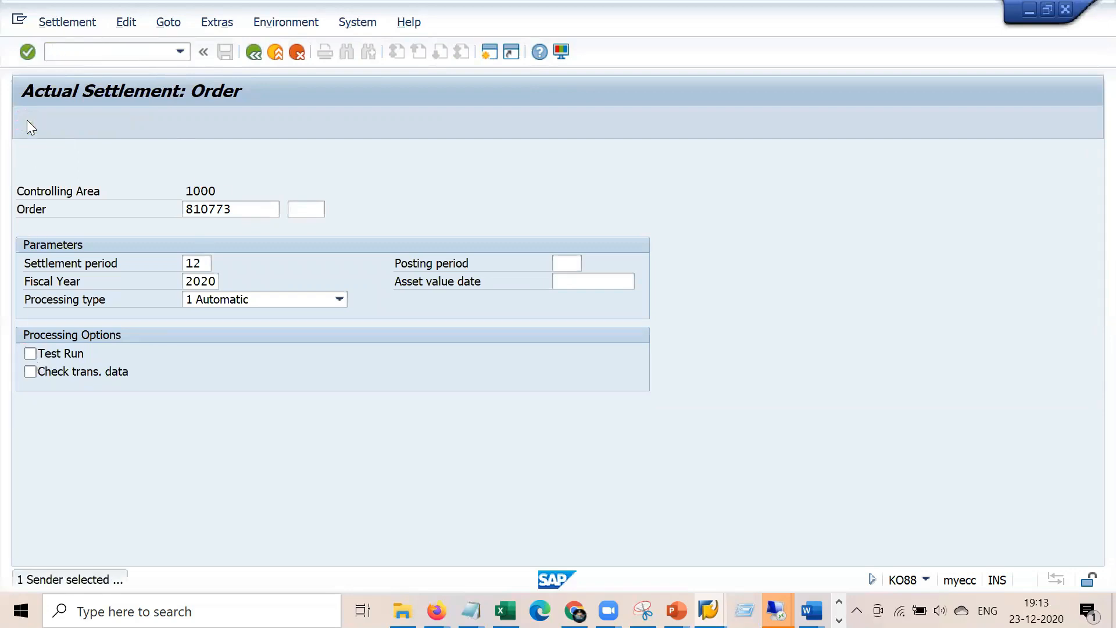
left_click(145, 57)
type("/n")
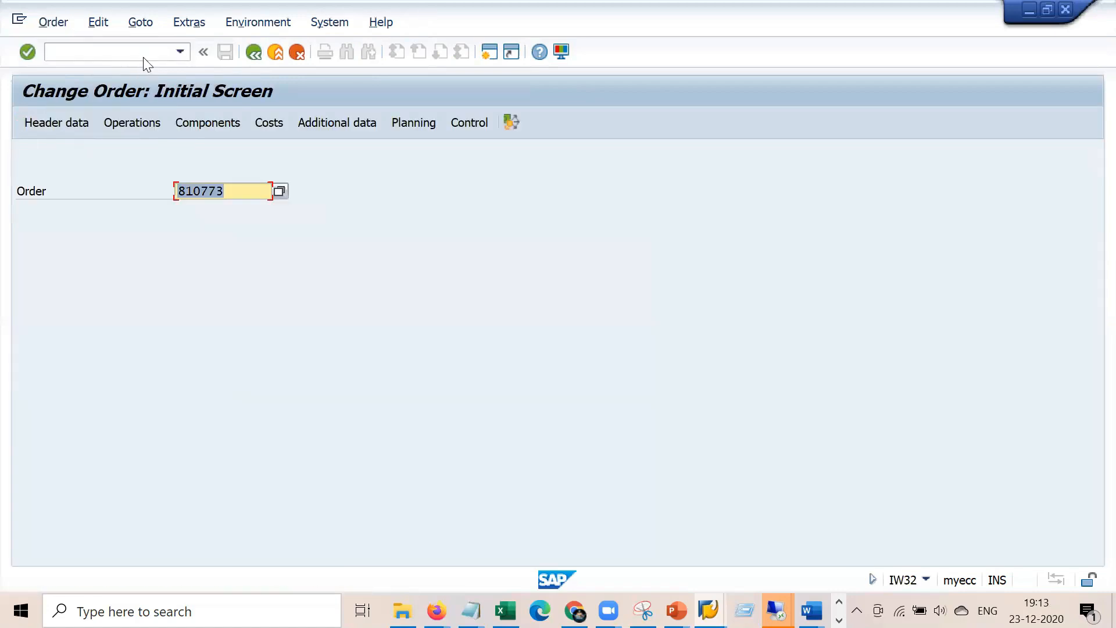
key("Return")
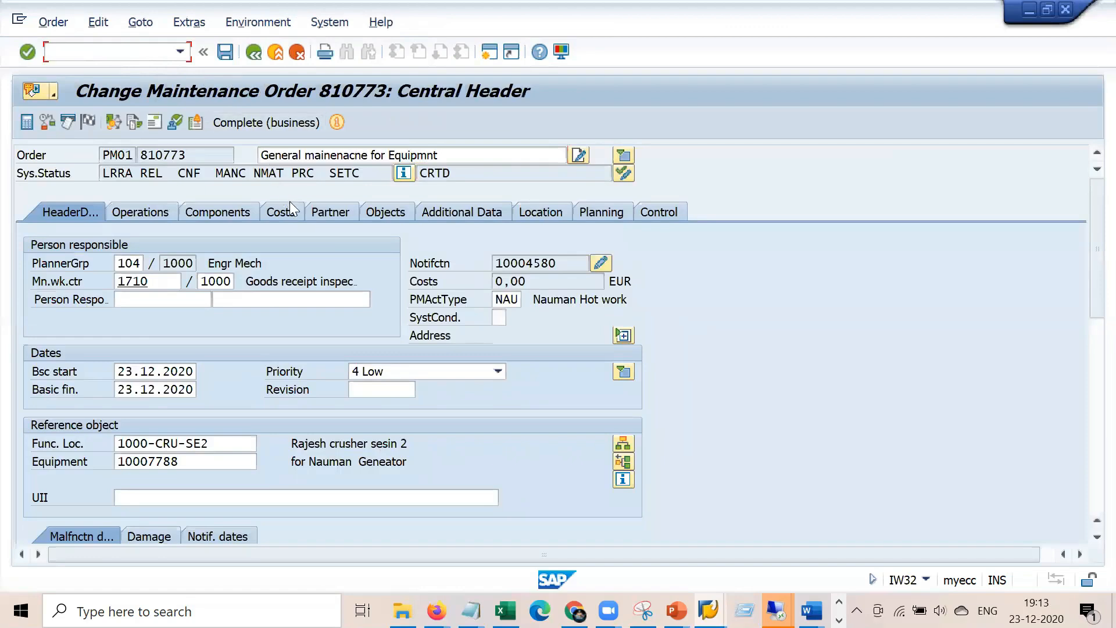
left_click(289, 207)
left_click(136, 283)
left_click(639, 360)
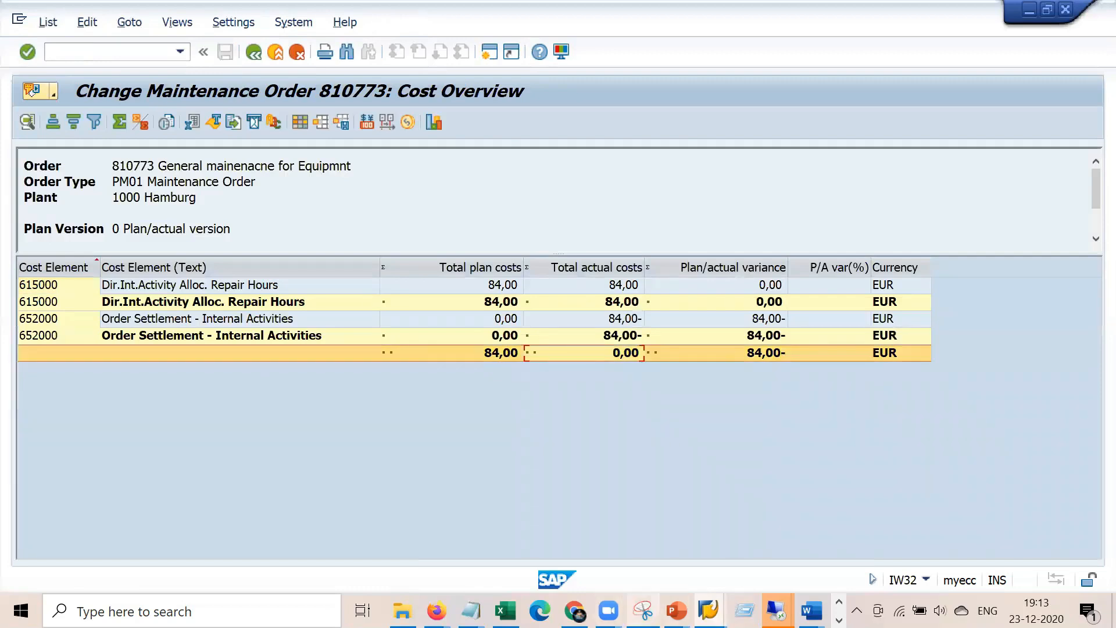
Place the earlier 84,00 cost snip beside the report for comparison
left_click(643, 611)
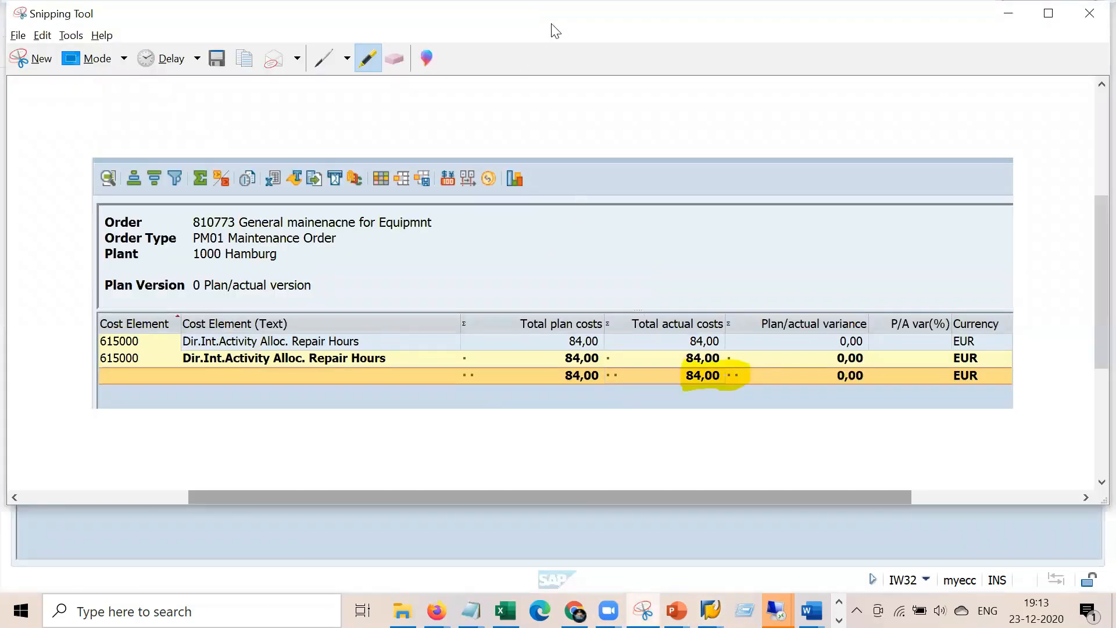
left_click_drag(555, 31, 444, 63)
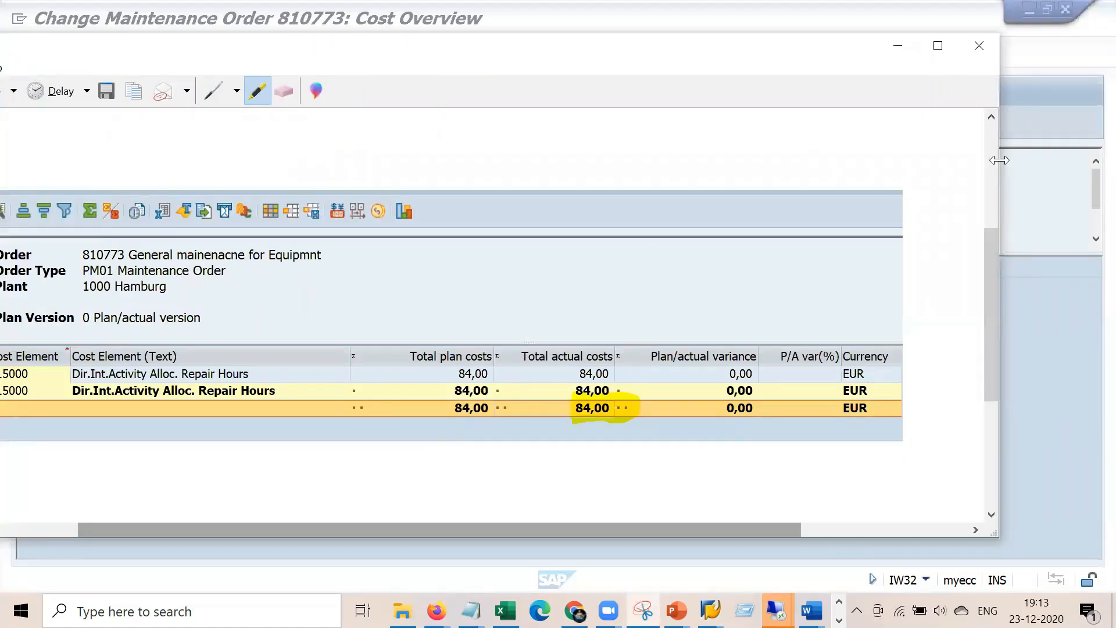
left_click_drag(999, 160, 659, 163)
left_click_drag(322, 530, 455, 534)
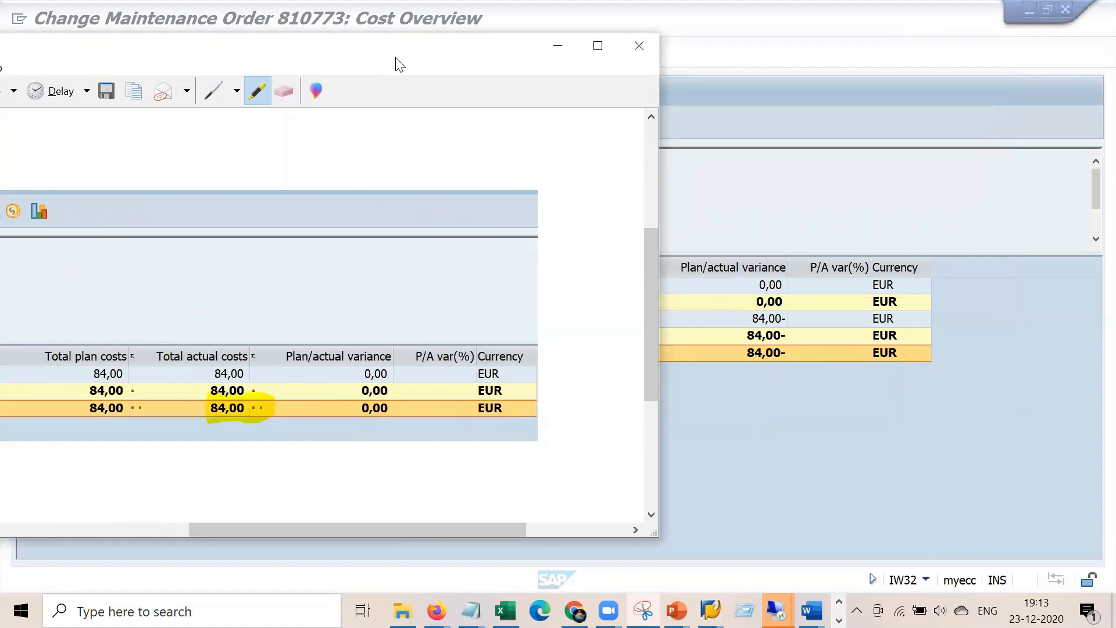
left_click_drag(399, 64, 284, 112)
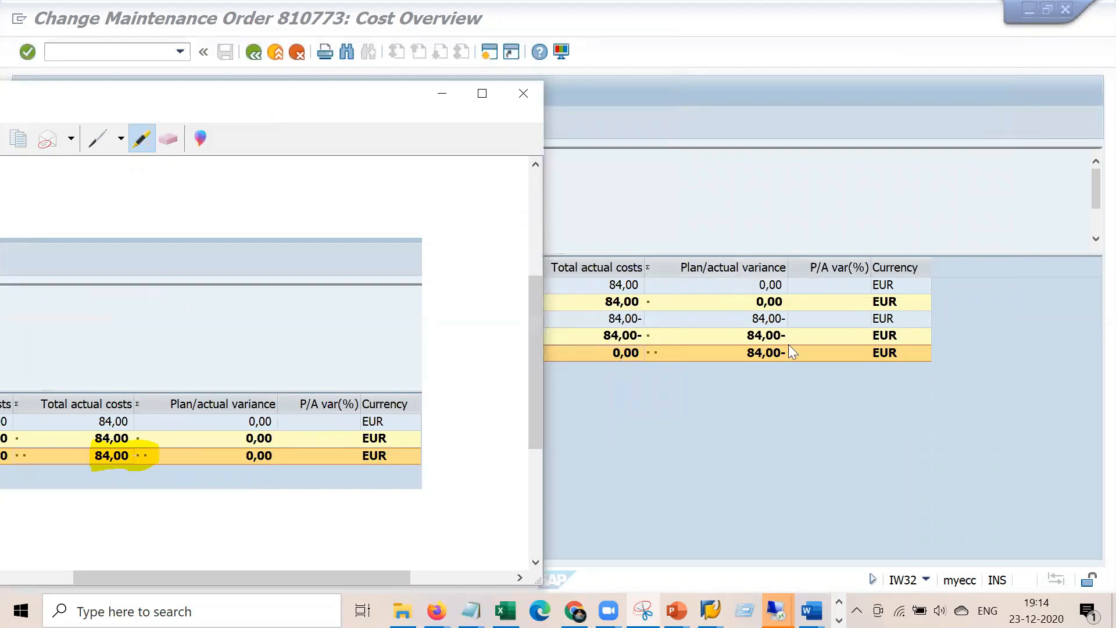
Minimize the snip and bring up the Blueprint PM - Copy document in Word
left_click(437, 94)
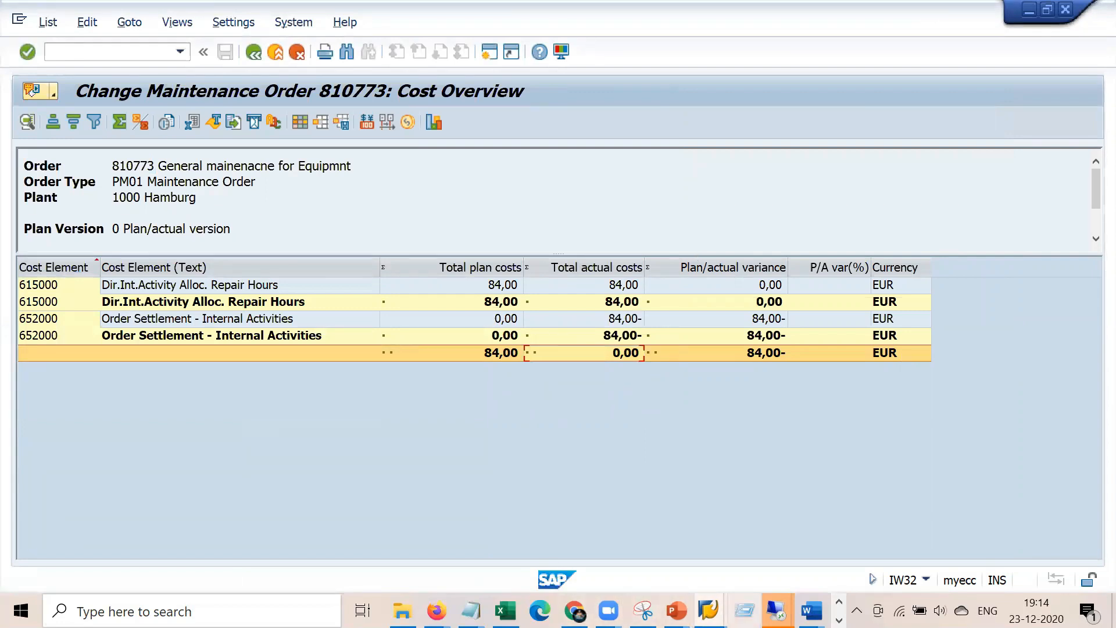
left_click(810, 610)
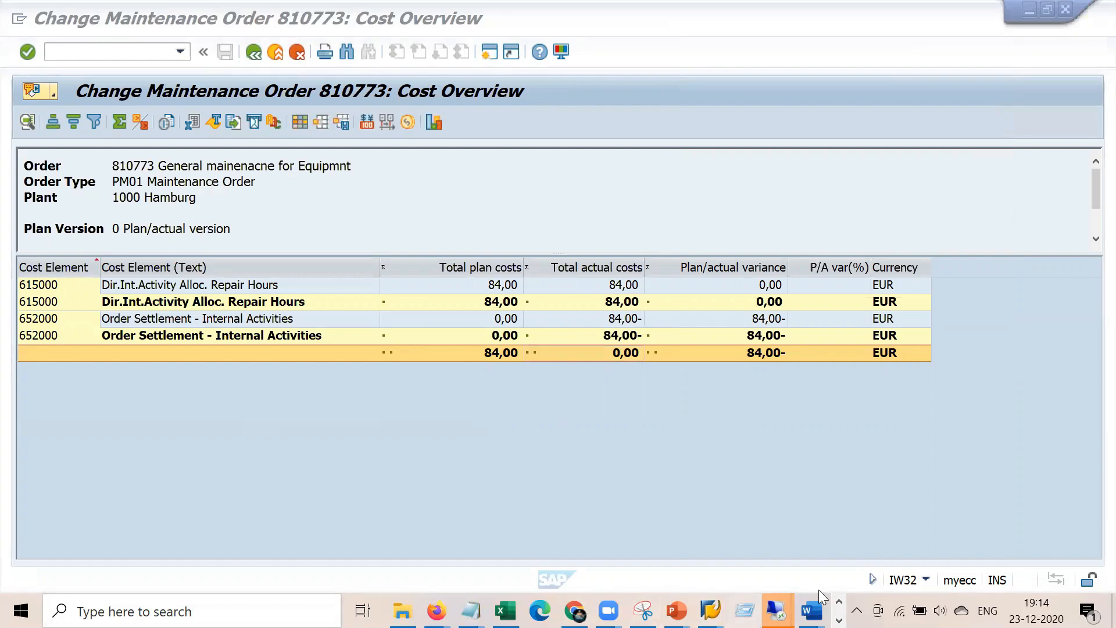
key("super+r")
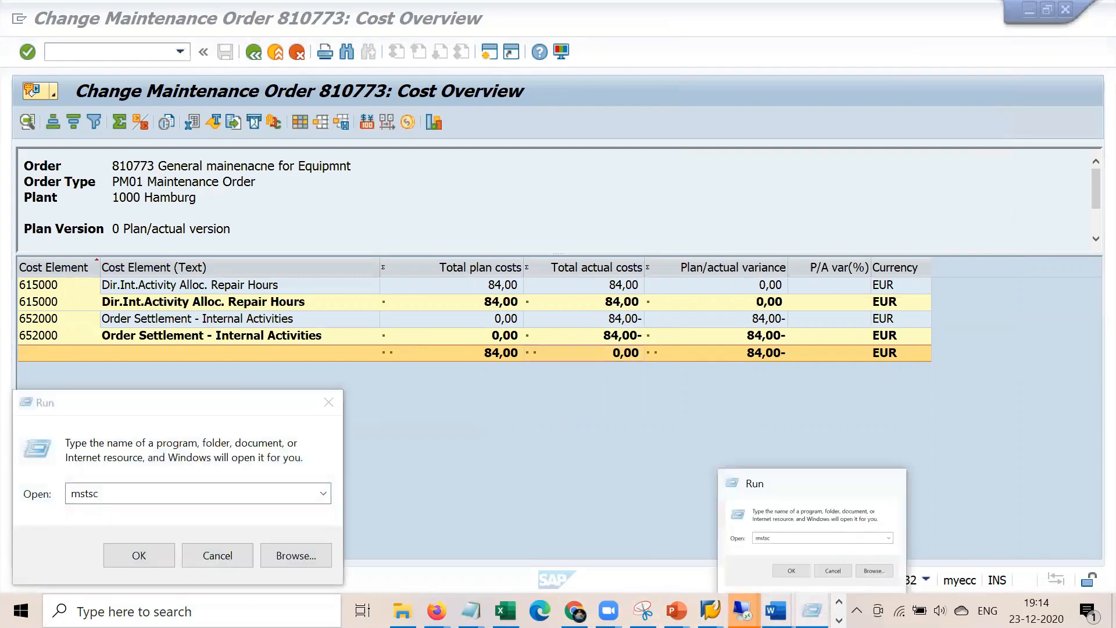
mouse_move(776, 610)
left_click(689, 530)
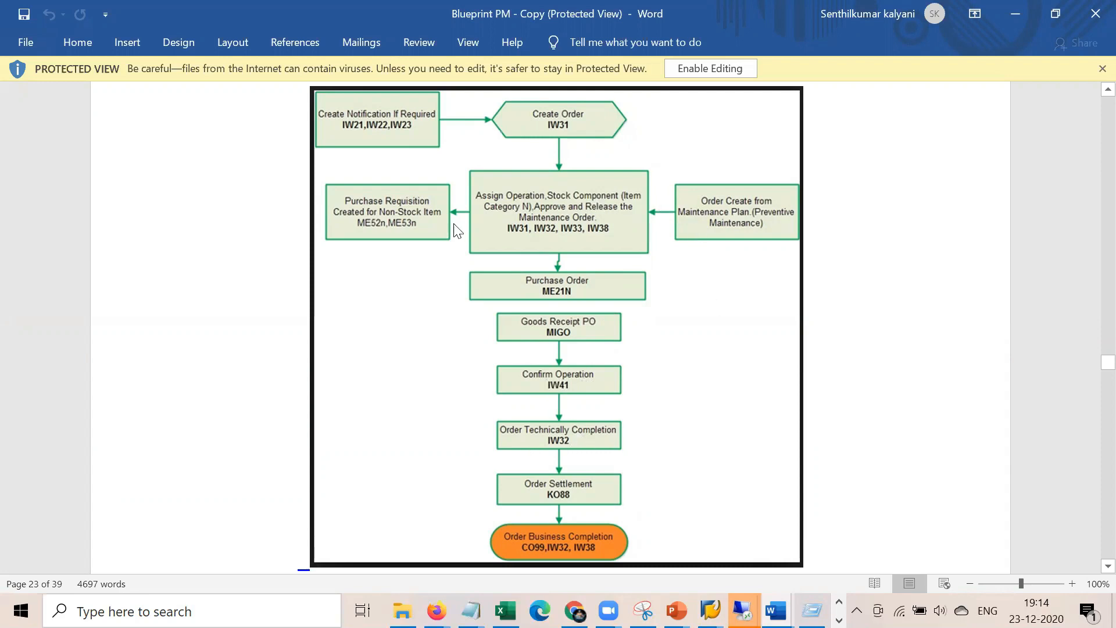
Bring the untitled Notepad notes on cost types, priorities, BOM and PRT over the blueprint
left_click(470, 610)
Review the Estimated cost and Priorities lines in the notes, then head back toward SAP
left_click(410, 533)
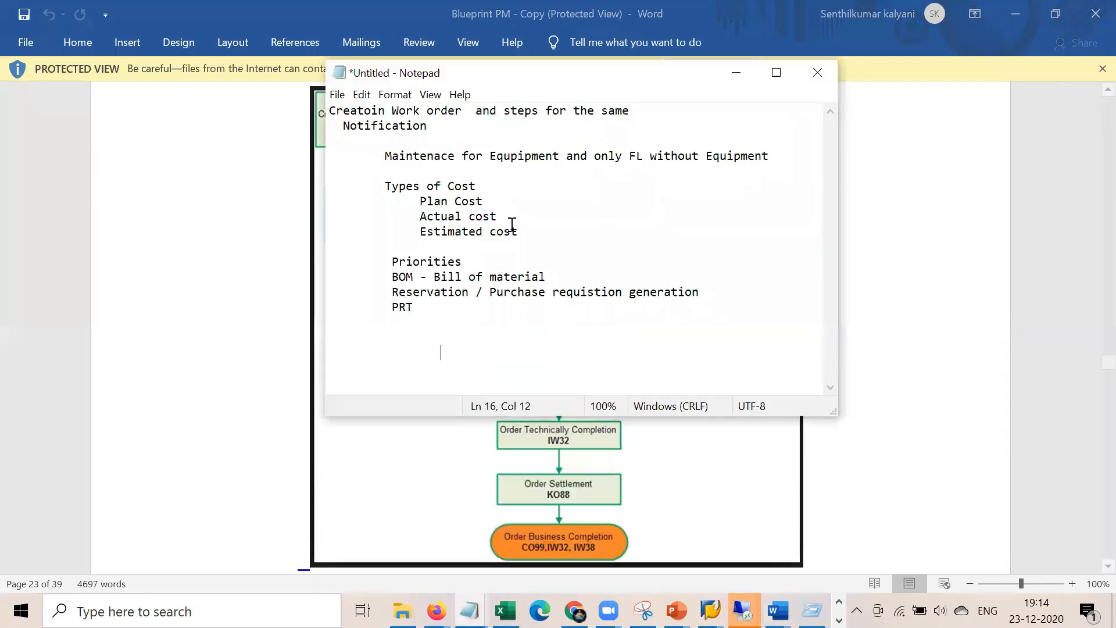
left_click_drag(520, 231, 407, 202)
left_click(448, 356)
left_click_drag(463, 262, 740, 302)
left_click(457, 347)
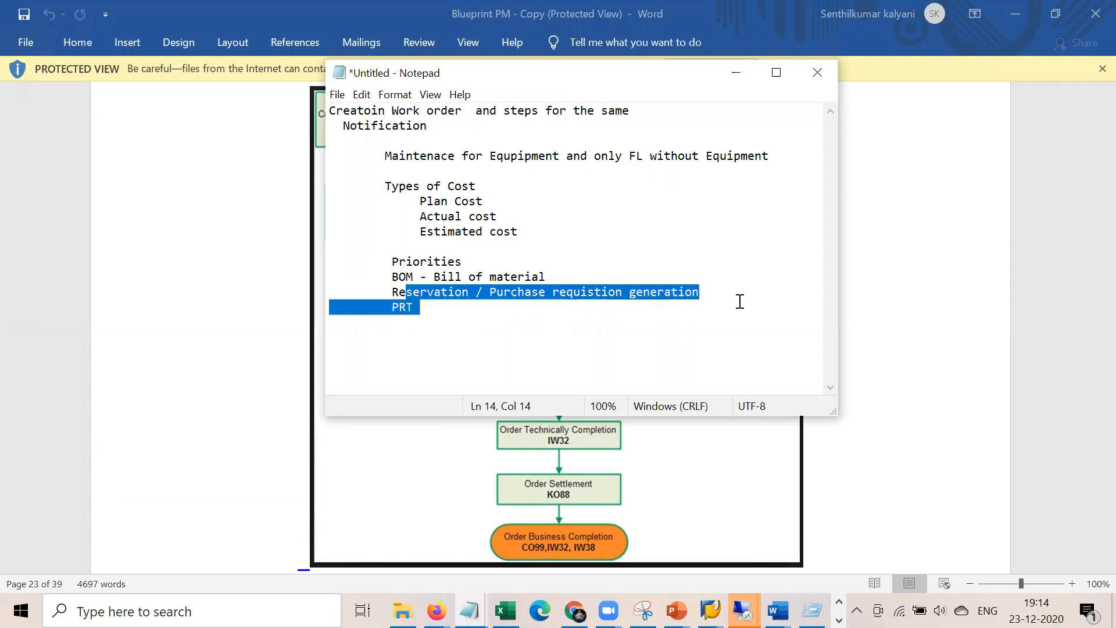
left_click(888, 373)
left_click(709, 610)
Return from order 810773's cost report to its operations list
left_click(837, 543)
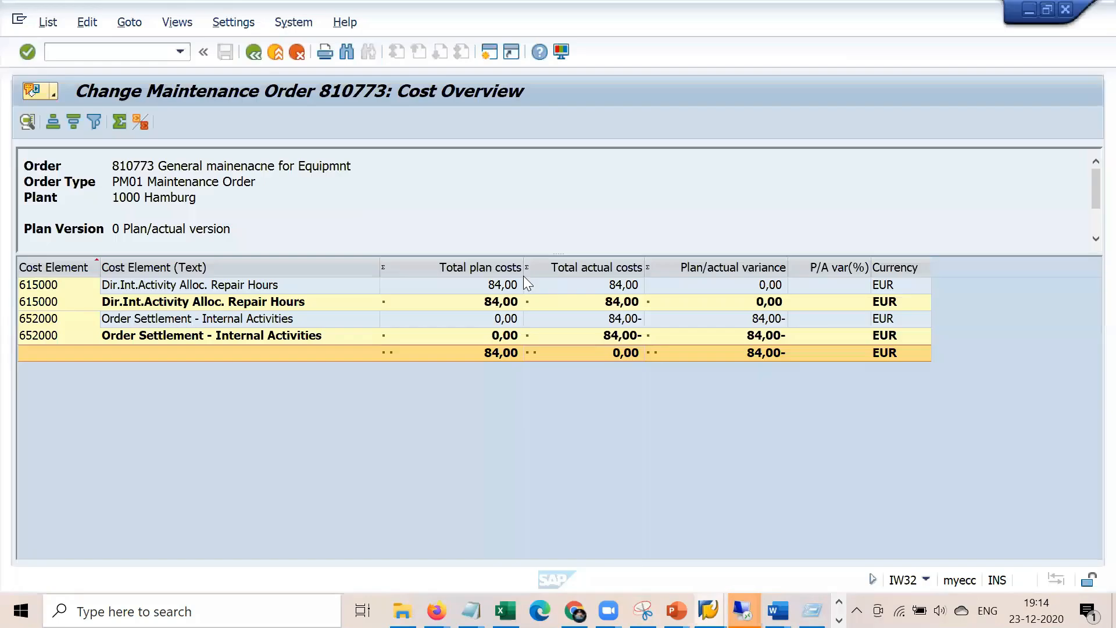
left_click(254, 51)
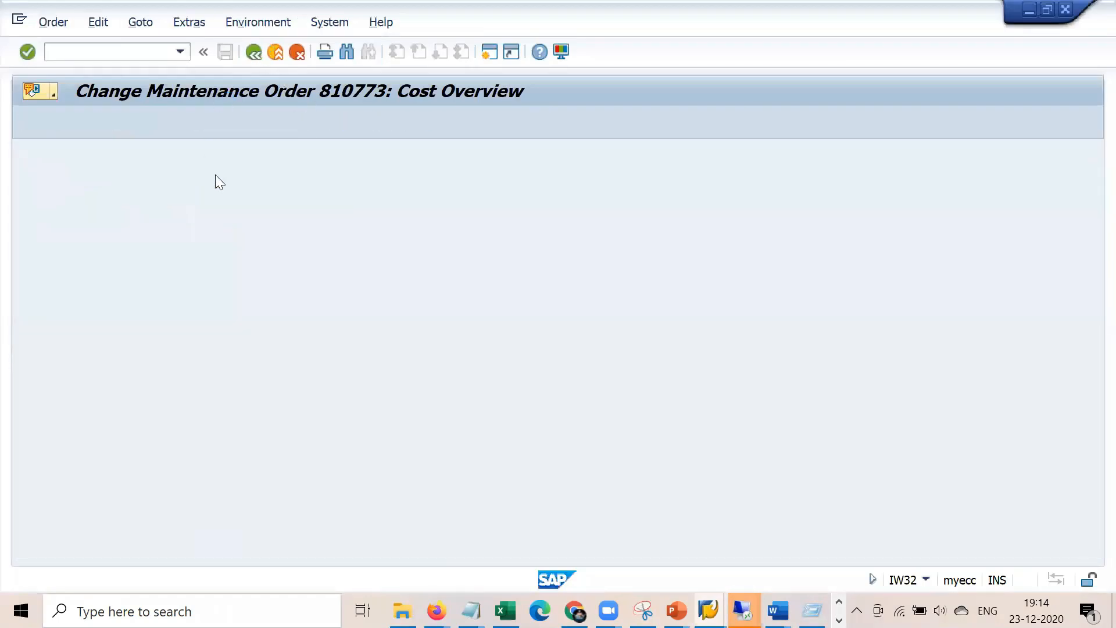
left_click(152, 211)
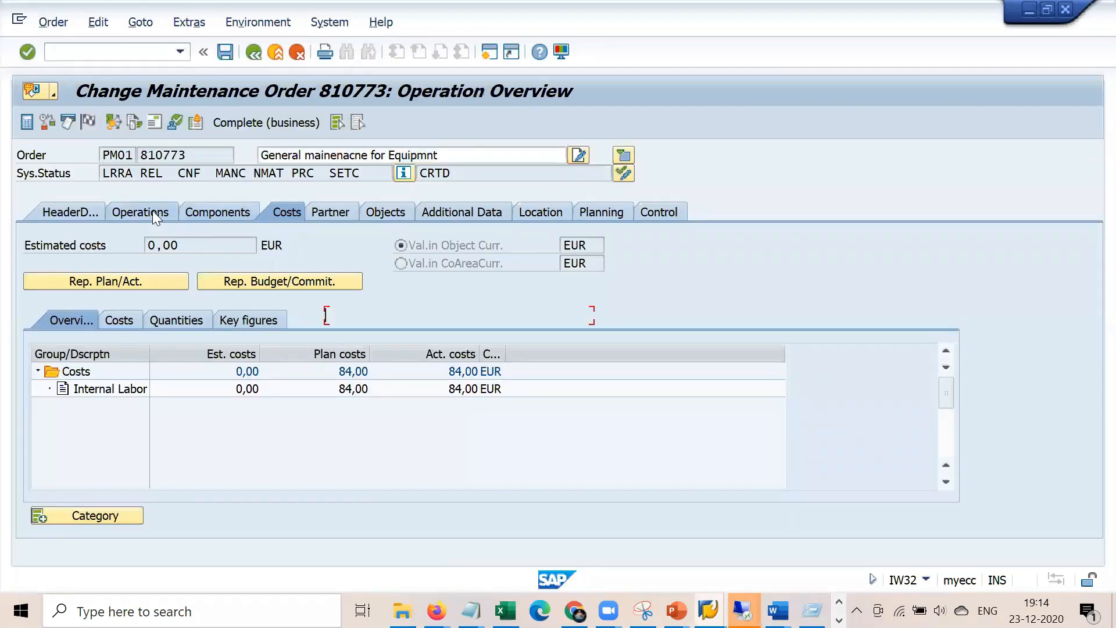
scroll(718, 441, "right", 5)
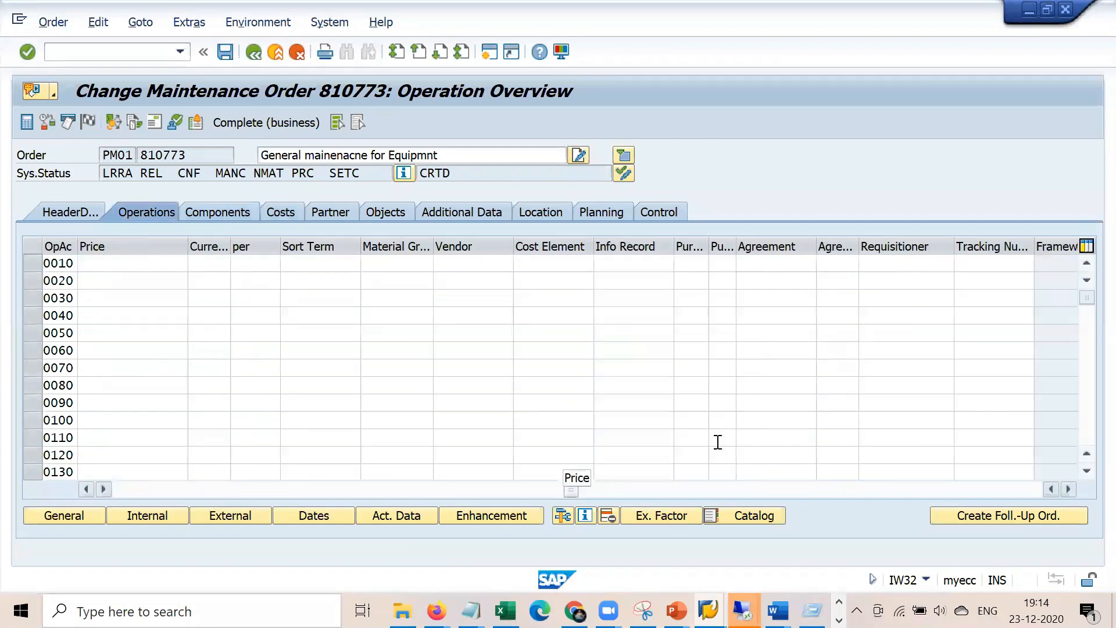
scroll(718, 442, "left", 2)
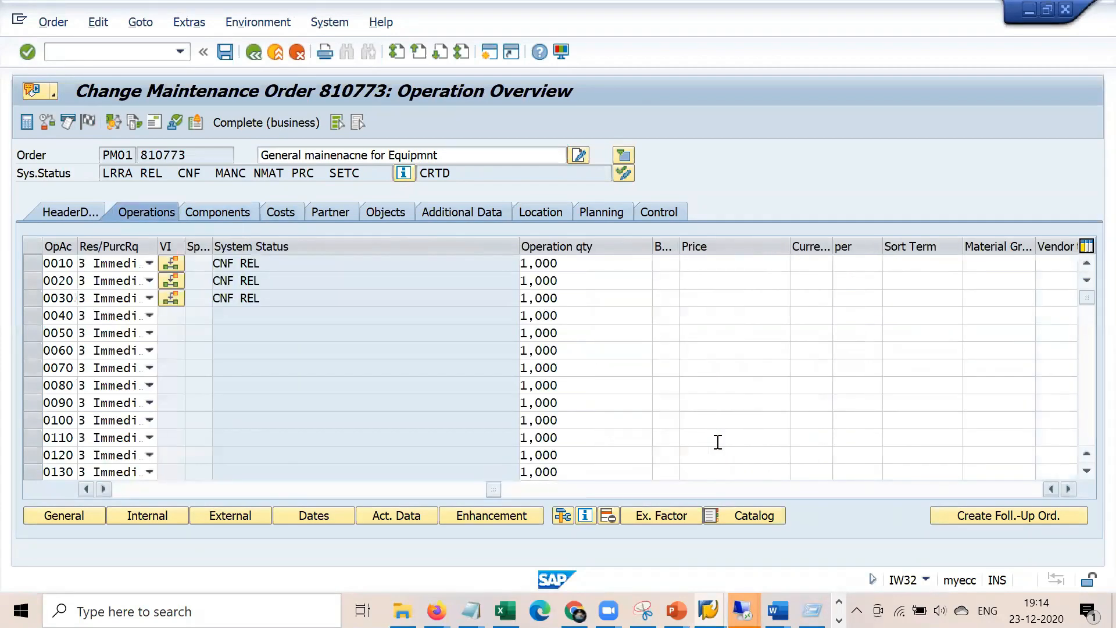
Set operation 0010's reservation/requisition to 2 From release and acknowledge the MRP relevance 3 notice
left_click(150, 263)
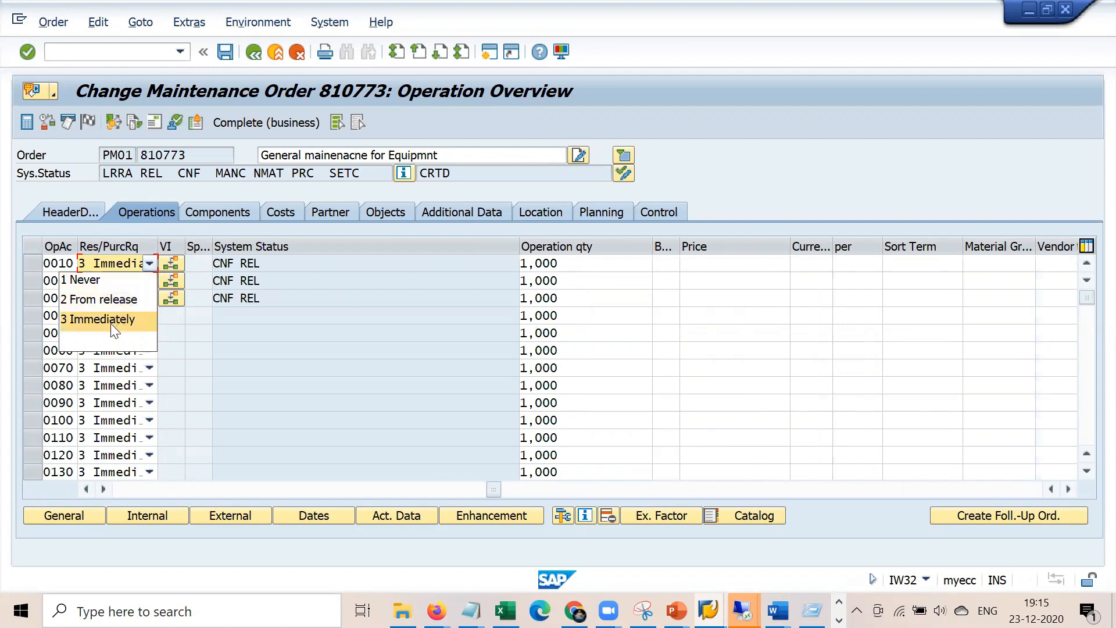
left_click(116, 283)
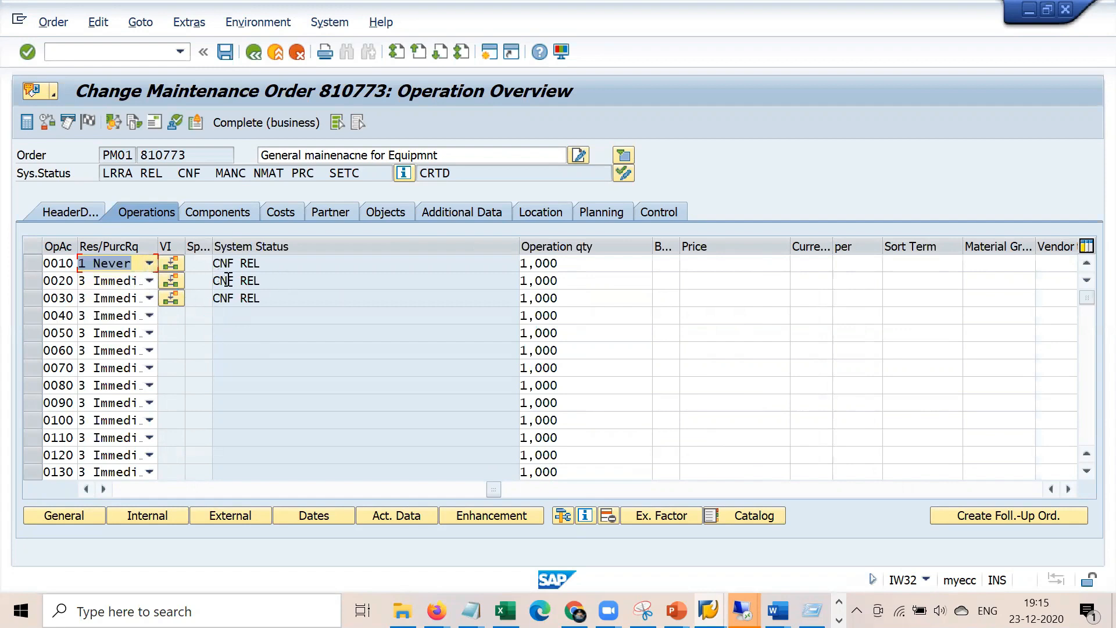
left_click(150, 265)
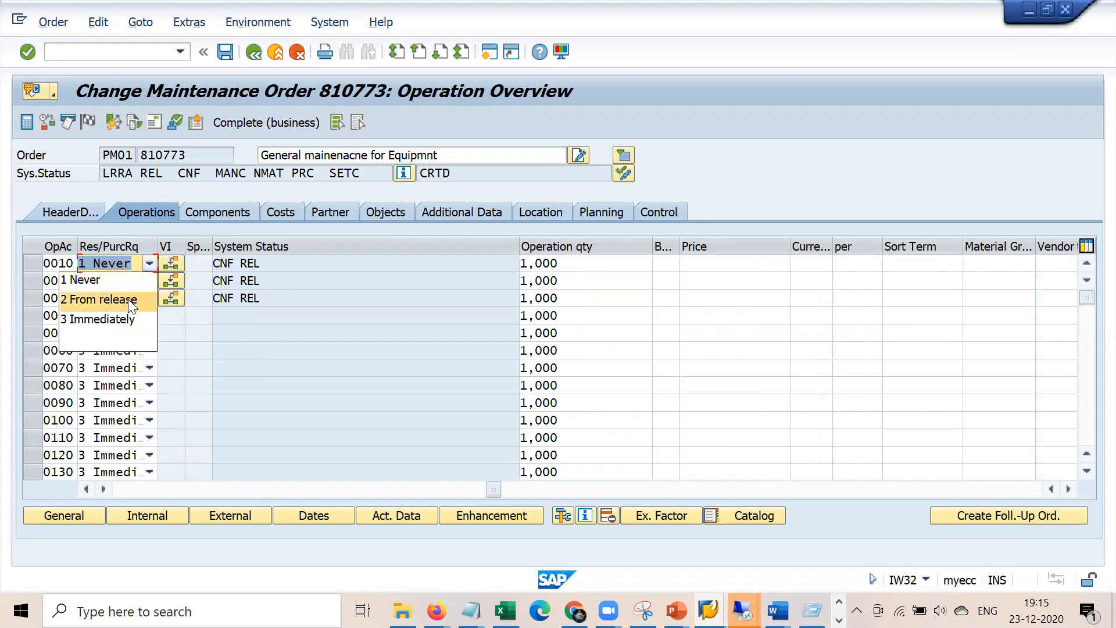
left_click(124, 298)
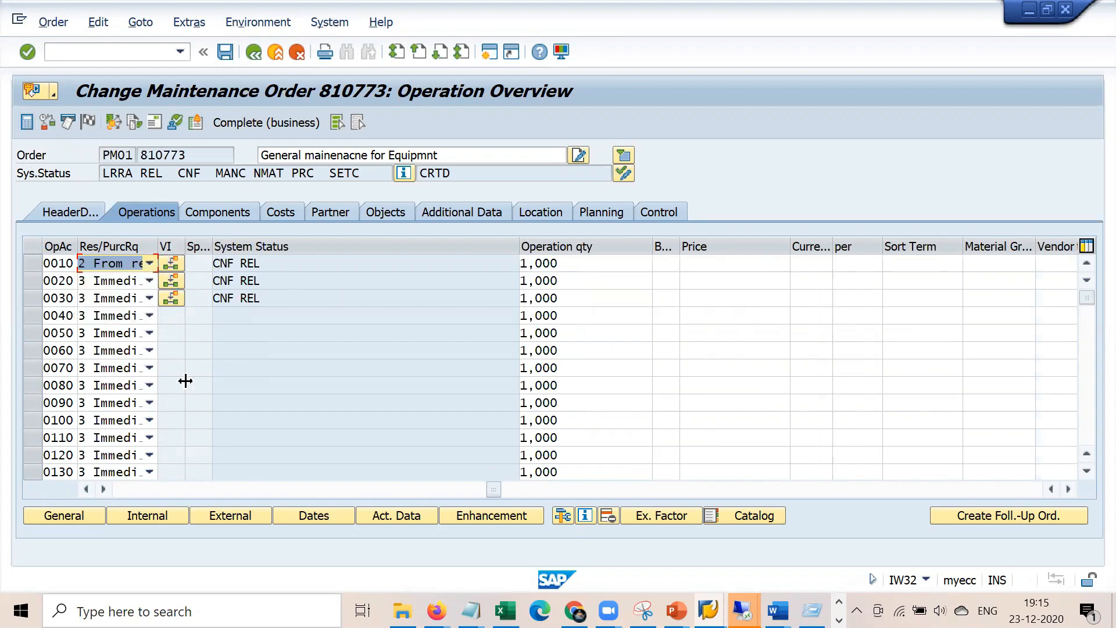
left_click_drag(168, 487, 142, 491)
double_click(62, 269)
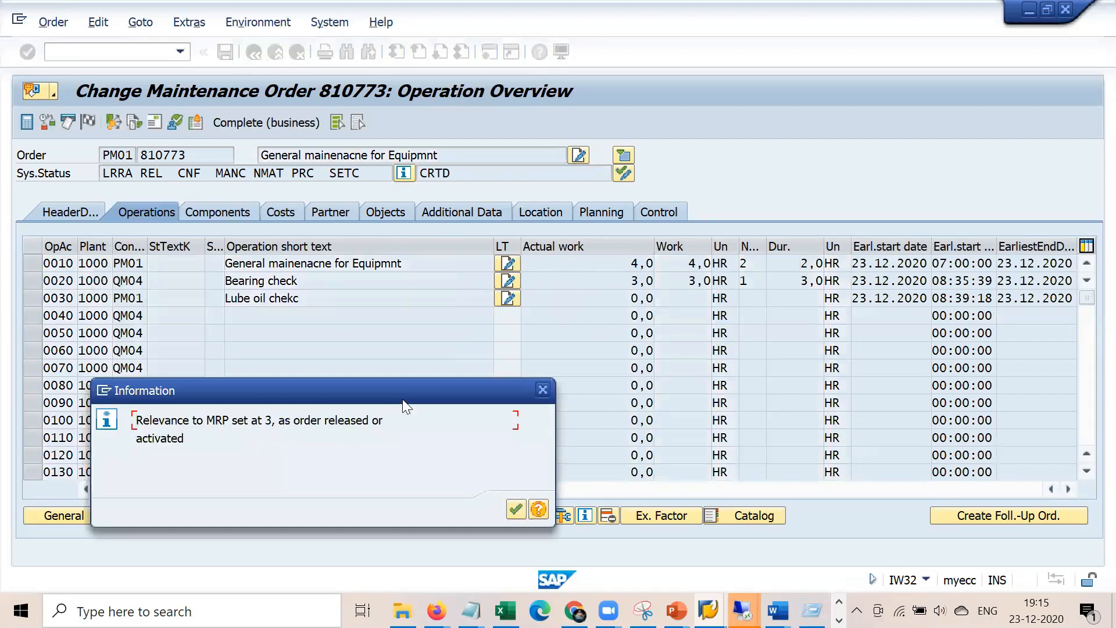
left_click_drag(402, 399, 468, 269)
left_click(580, 377)
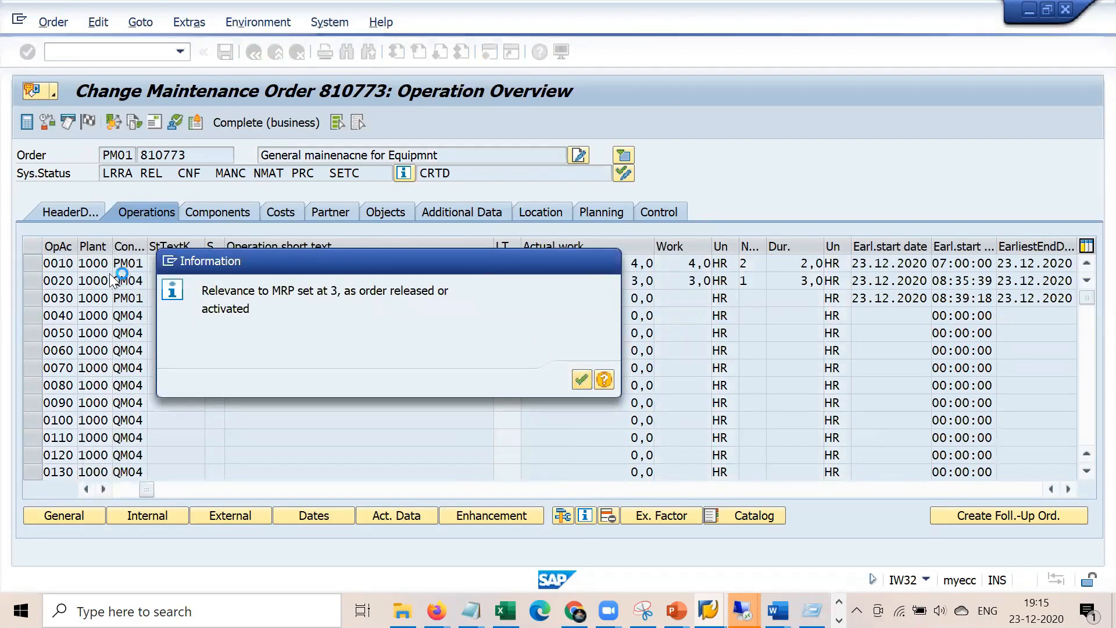
Check operation 0010's general data, then move to the order's component list
left_click(284, 208)
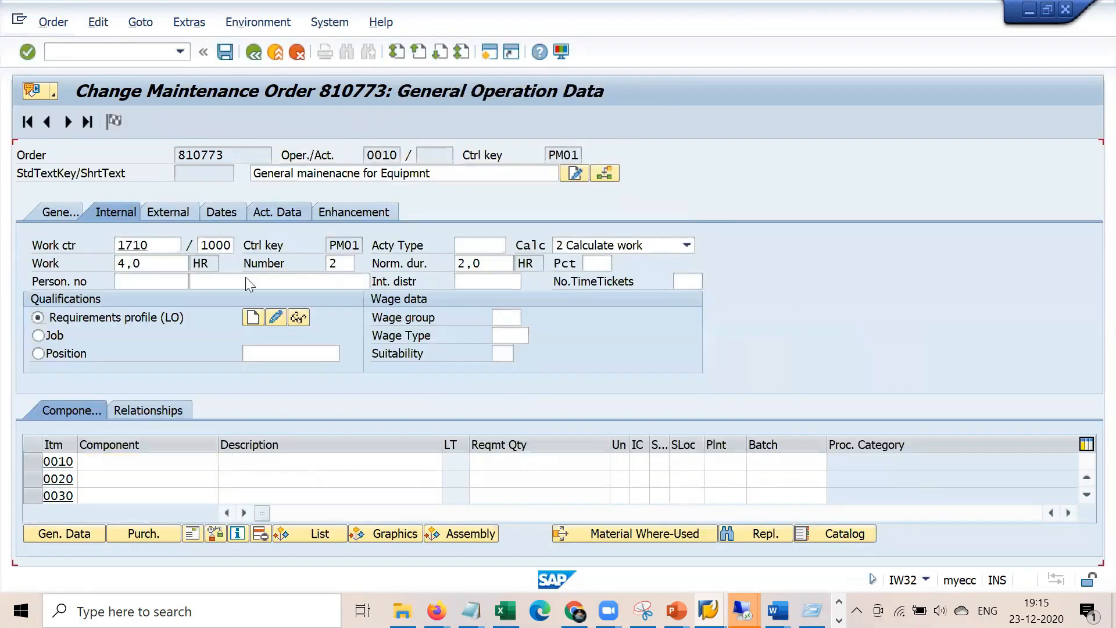
left_click(256, 56)
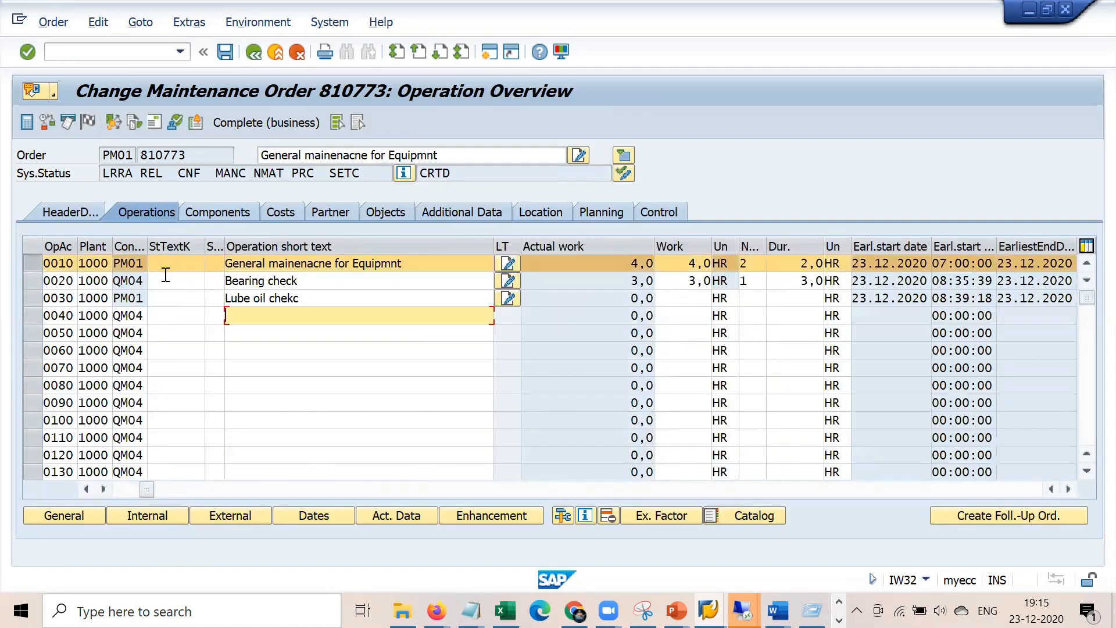
left_click(209, 214)
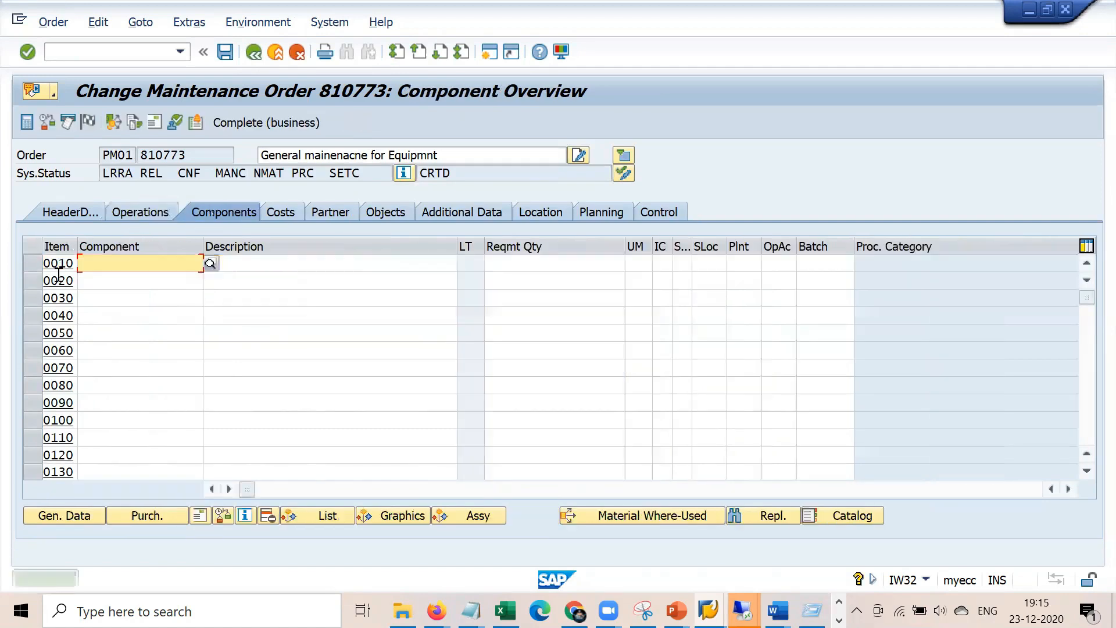
Add component 50065531 as stock item L for operation 0010 and save order 810773
key("space")
key("Down")
key("Return")
key("Return")
key("space")
key("Down")
key("Return")
key("Return")
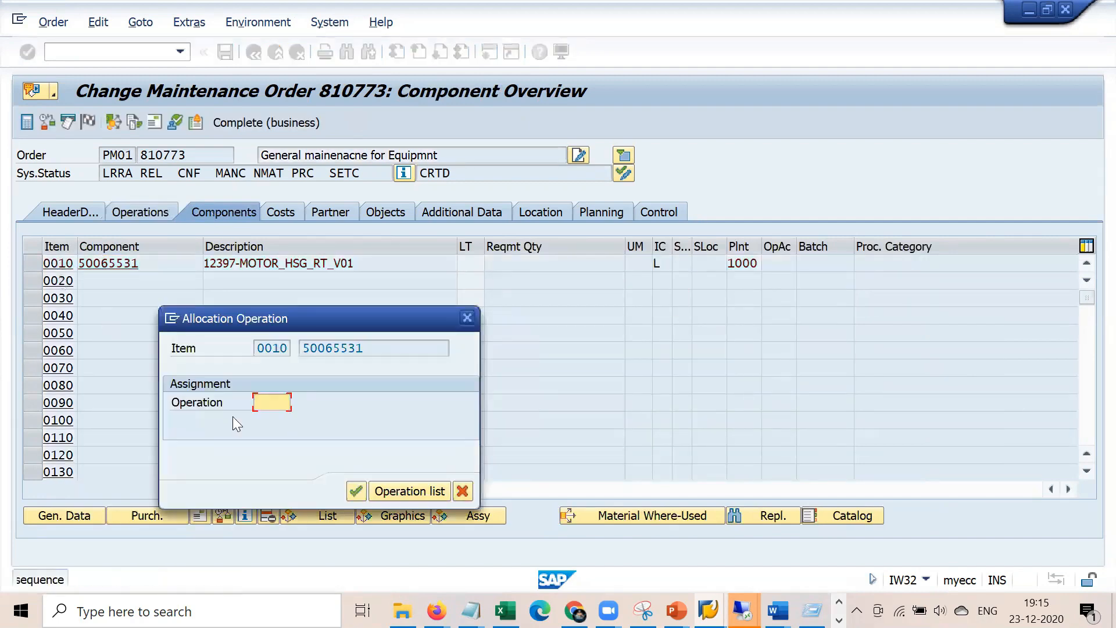
key("space")
key("Return")
key("Return")
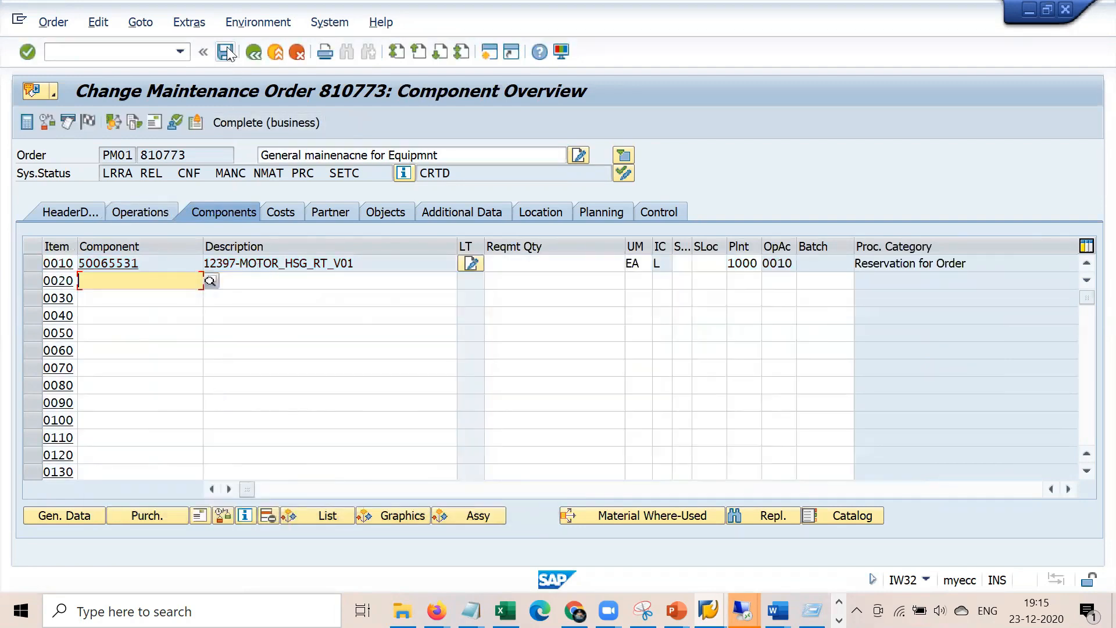
left_click(224, 51)
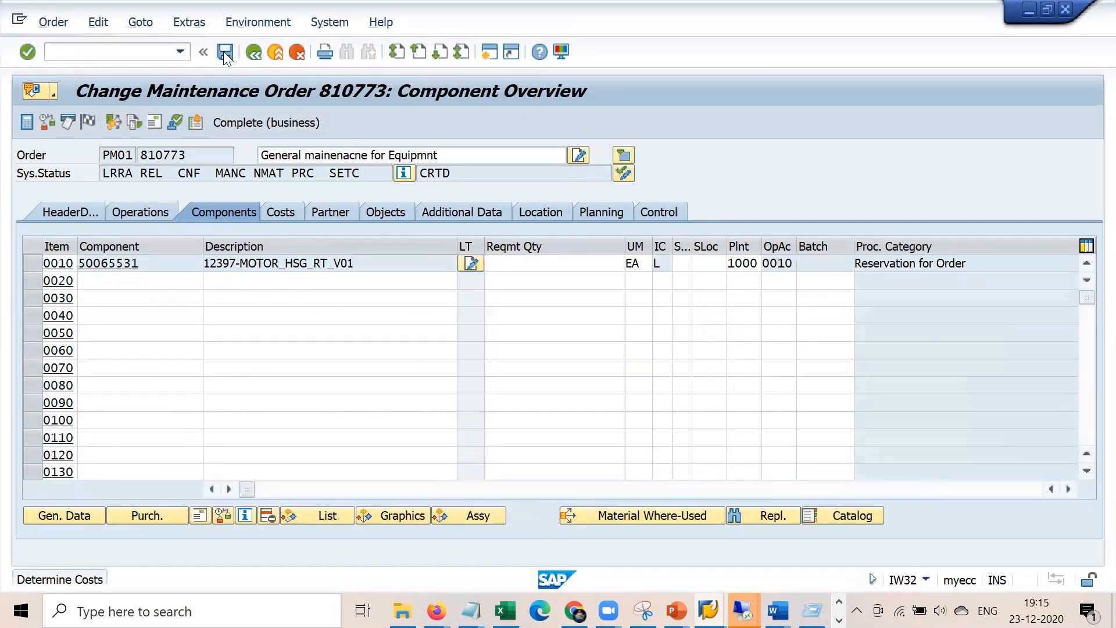
left_click(301, 406)
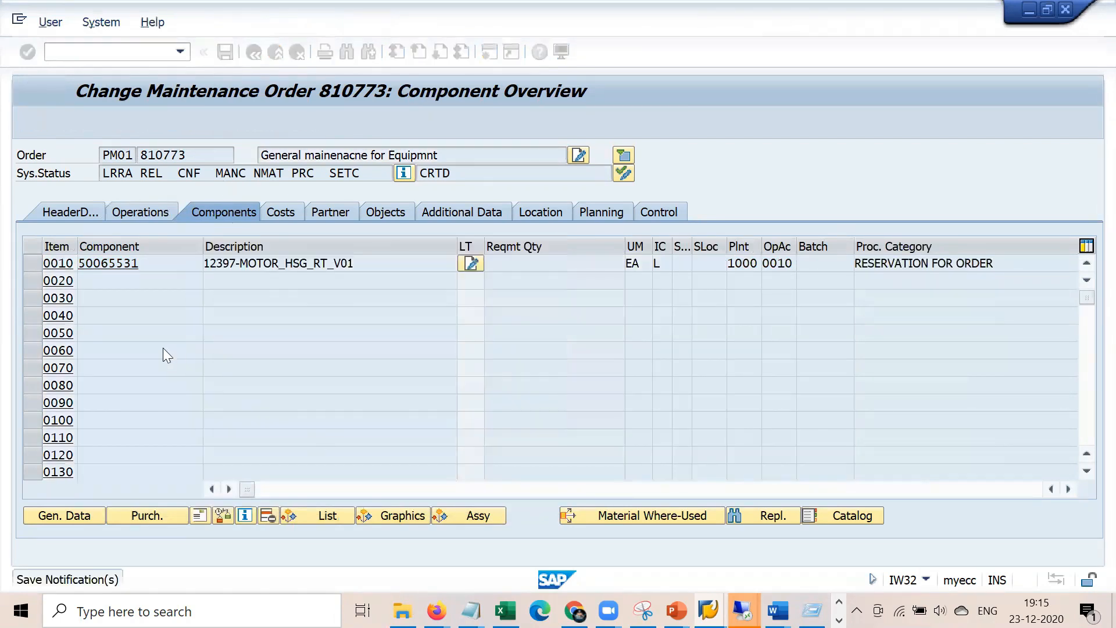
Submit the remote logon password and decline viewing the processing log
key("Tab")
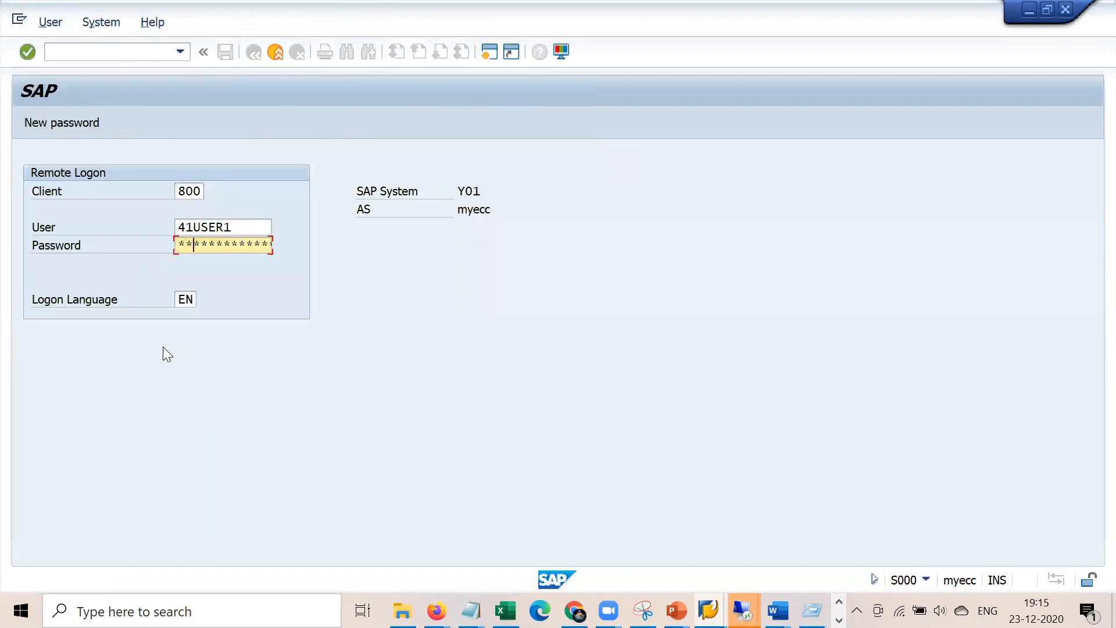
key("Return")
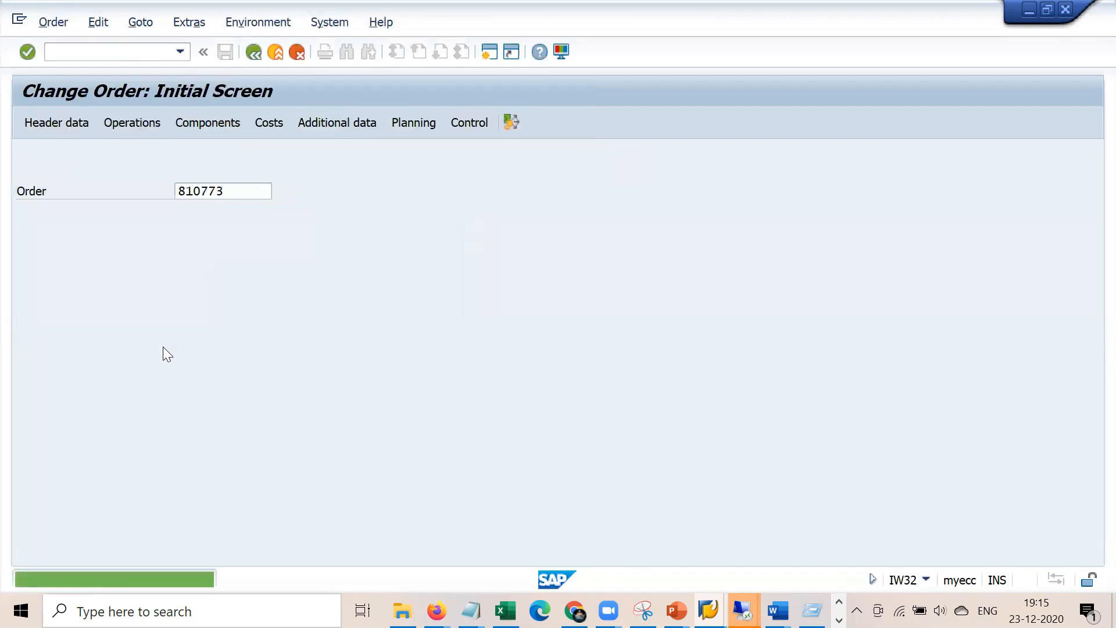
key("Return")
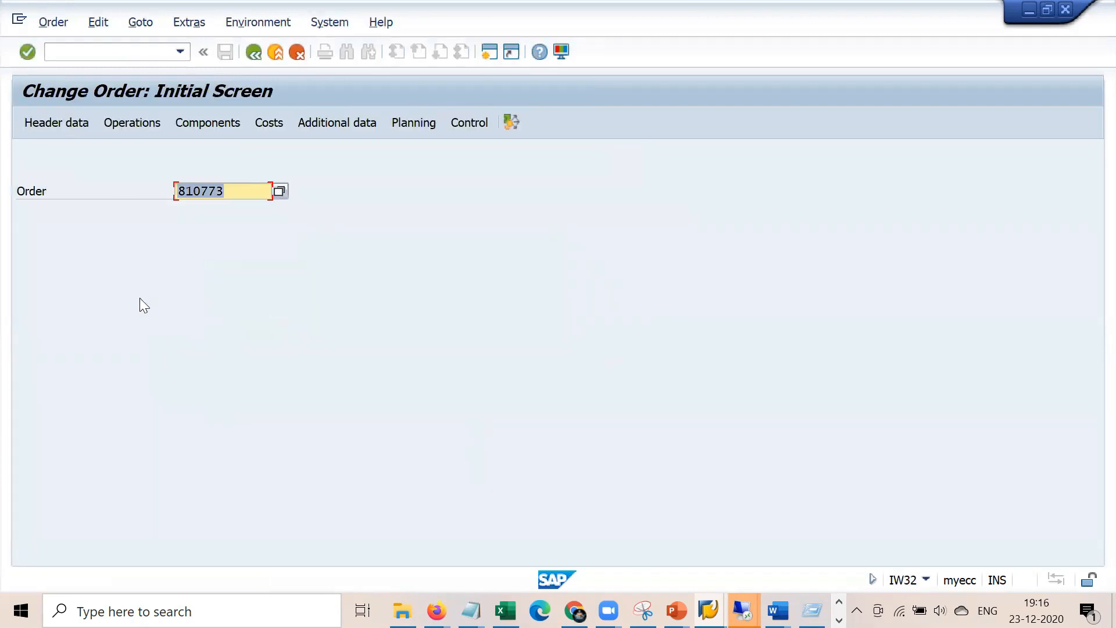
Reopen order 810773 with /nIW32 and show its component list
left_click(150, 51)
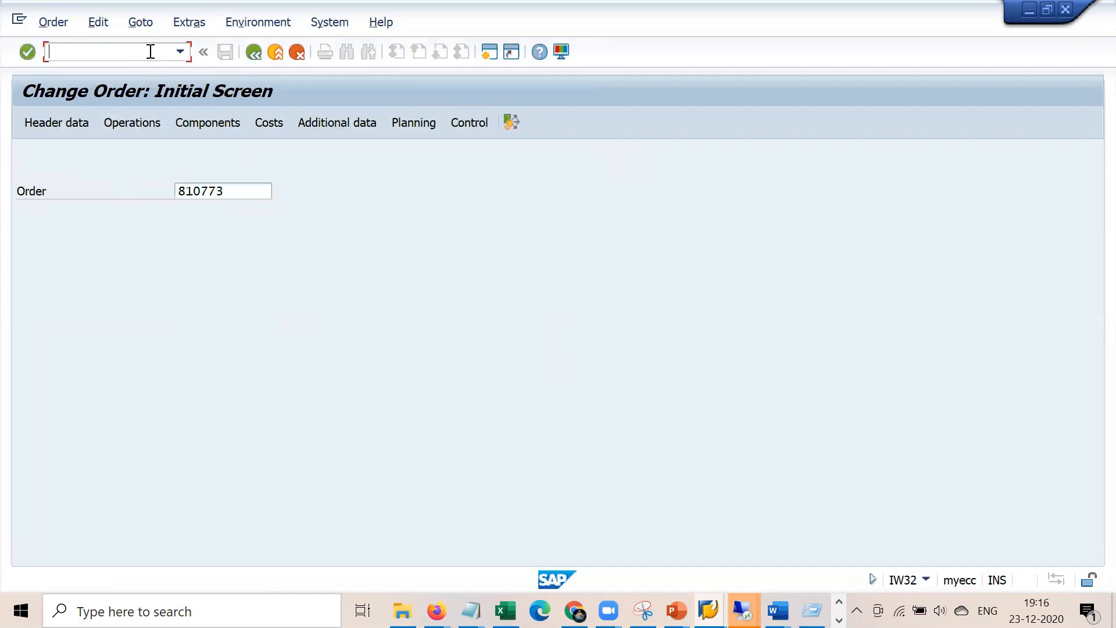
type("/niw32")
key("Return")
key("Return")
key("Return")
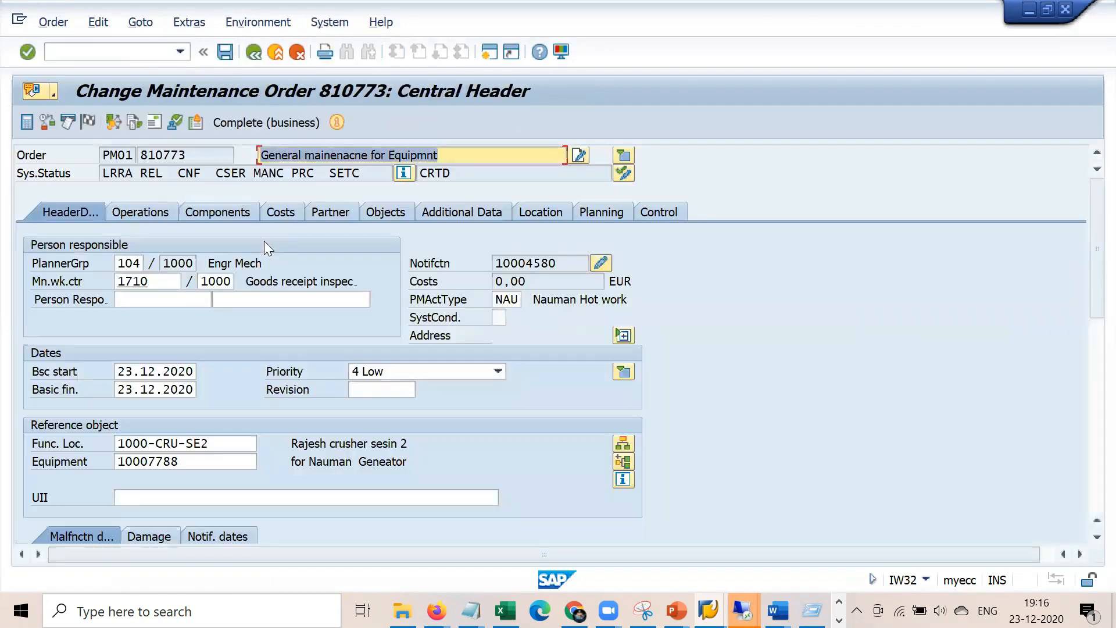
left_click(239, 216)
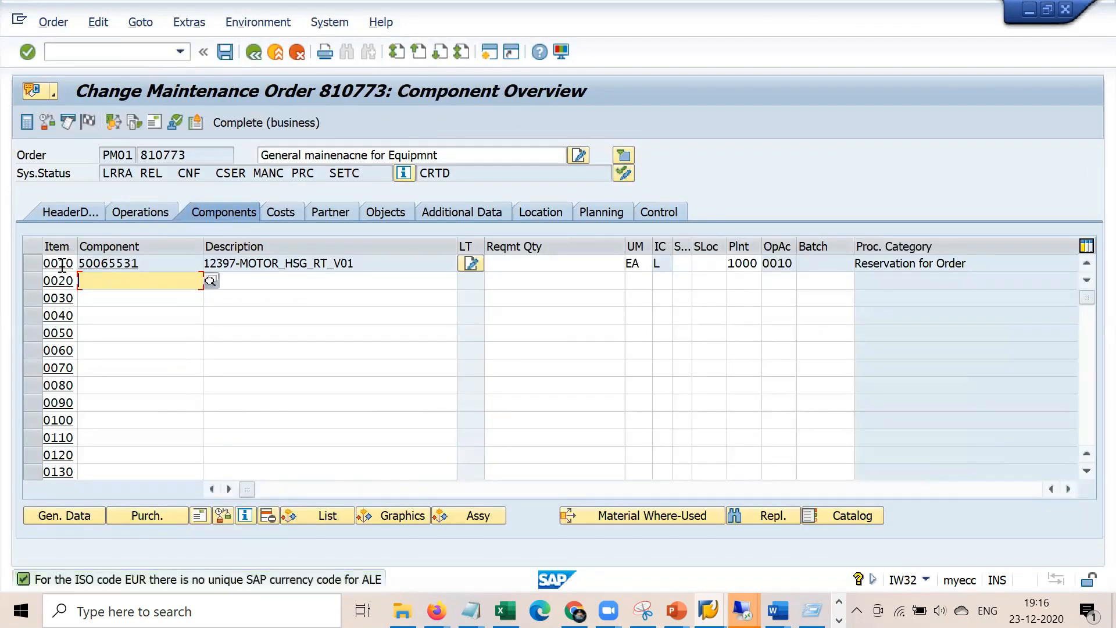
Inspect component 0010's reservation 97400, keeping requisition setting 3 Immediately
double_click(61, 274)
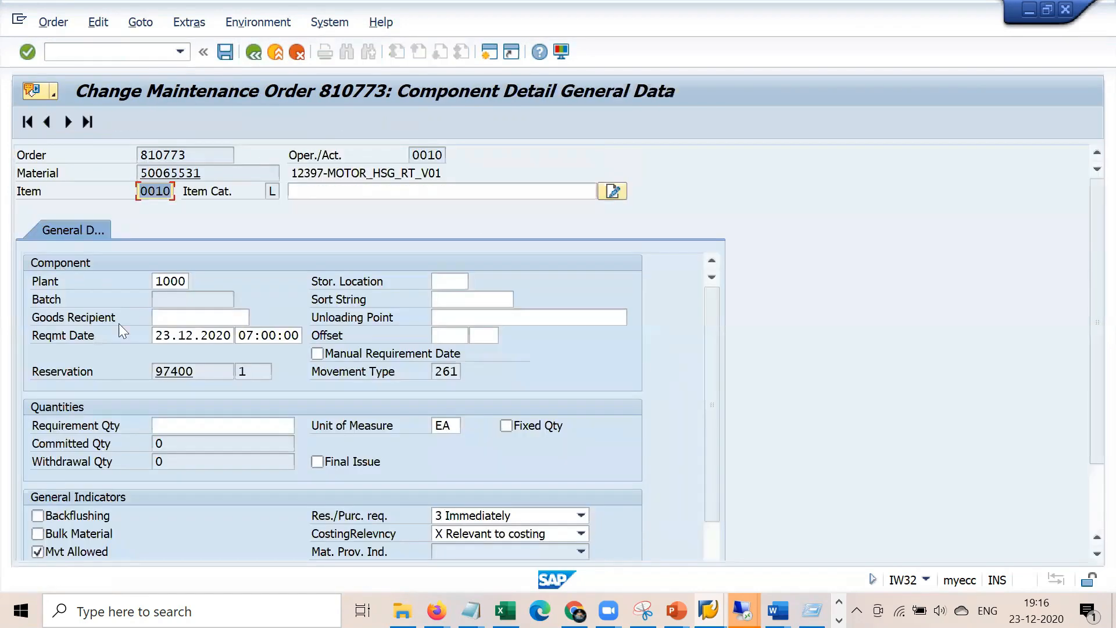
left_click_drag(206, 370, 147, 364)
left_click(203, 371)
left_click(580, 515)
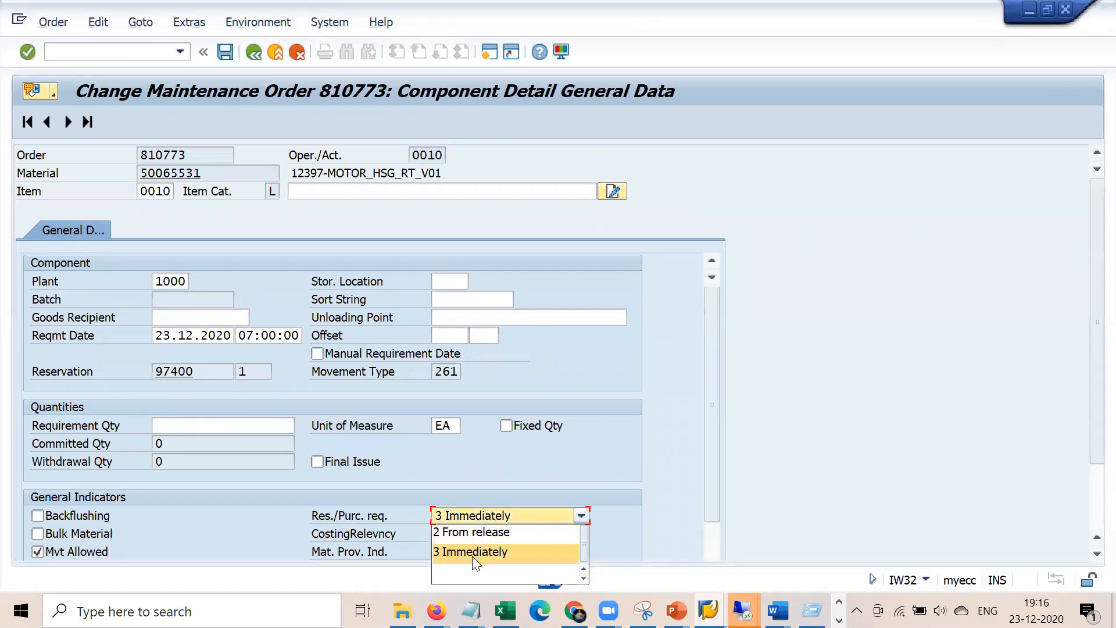
left_click(560, 550)
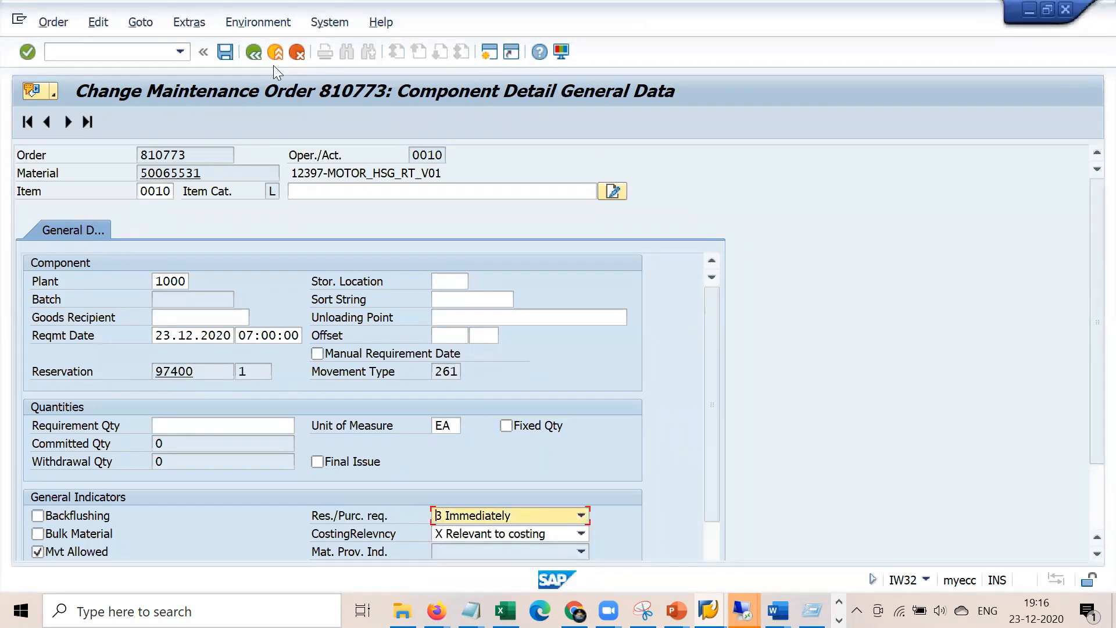
left_click(254, 52)
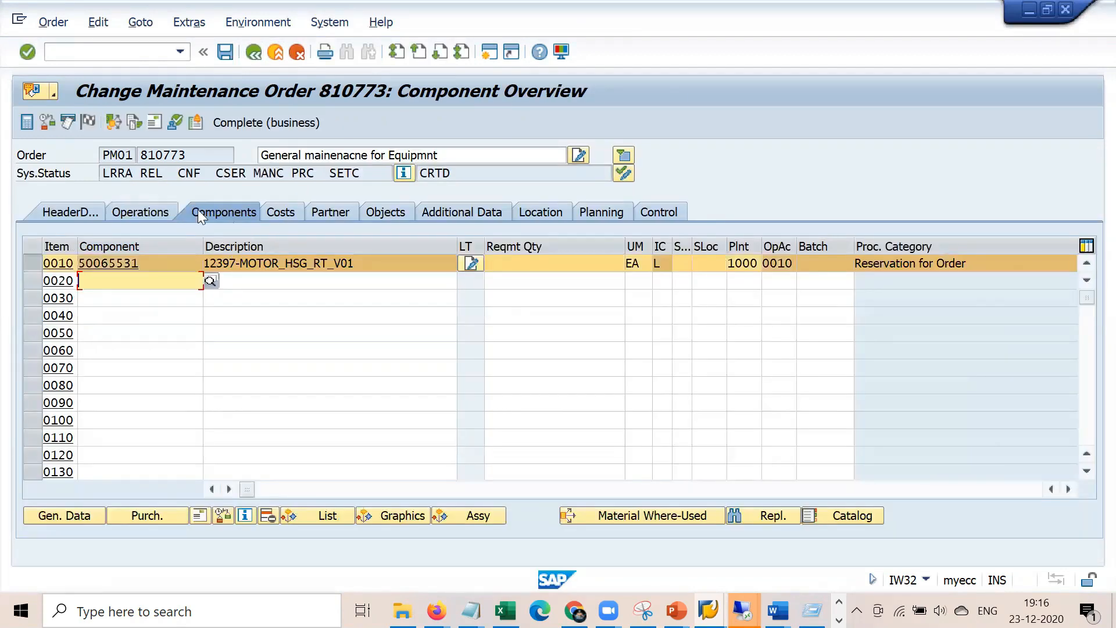
Review operations and header data: functional location 1000-CRU-SE2, equipment 10007788
left_click(152, 210)
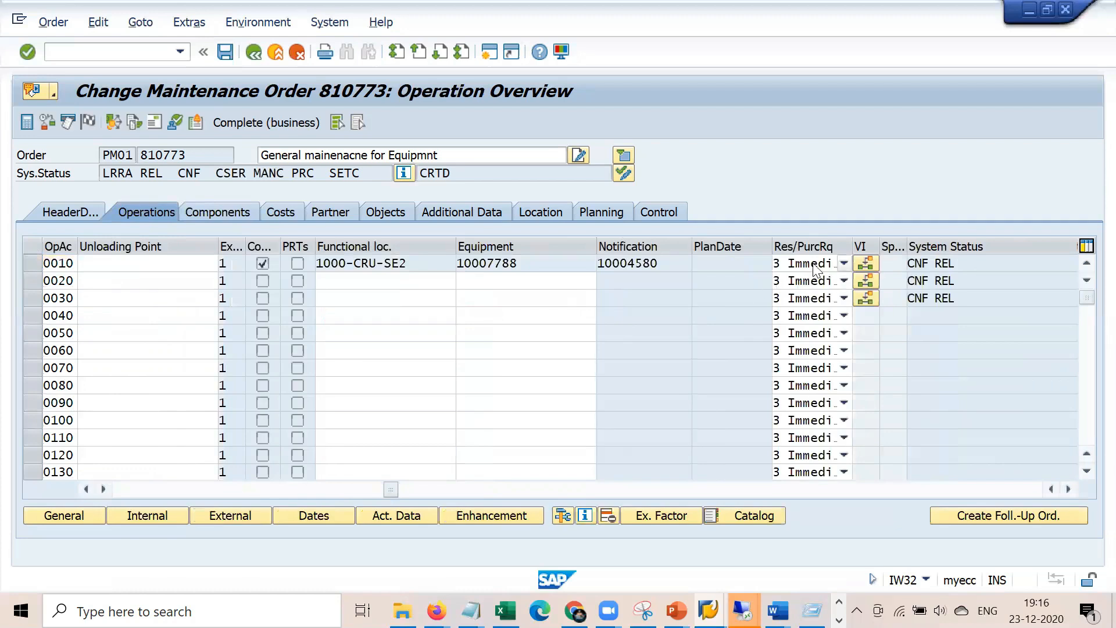
left_click(85, 213)
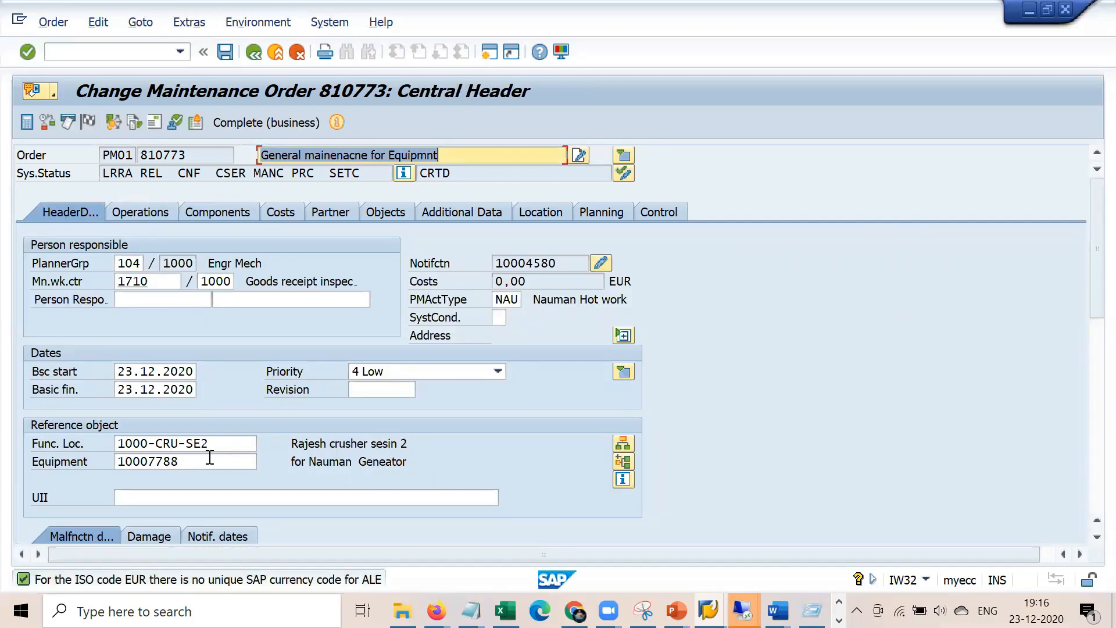
left_click(231, 443)
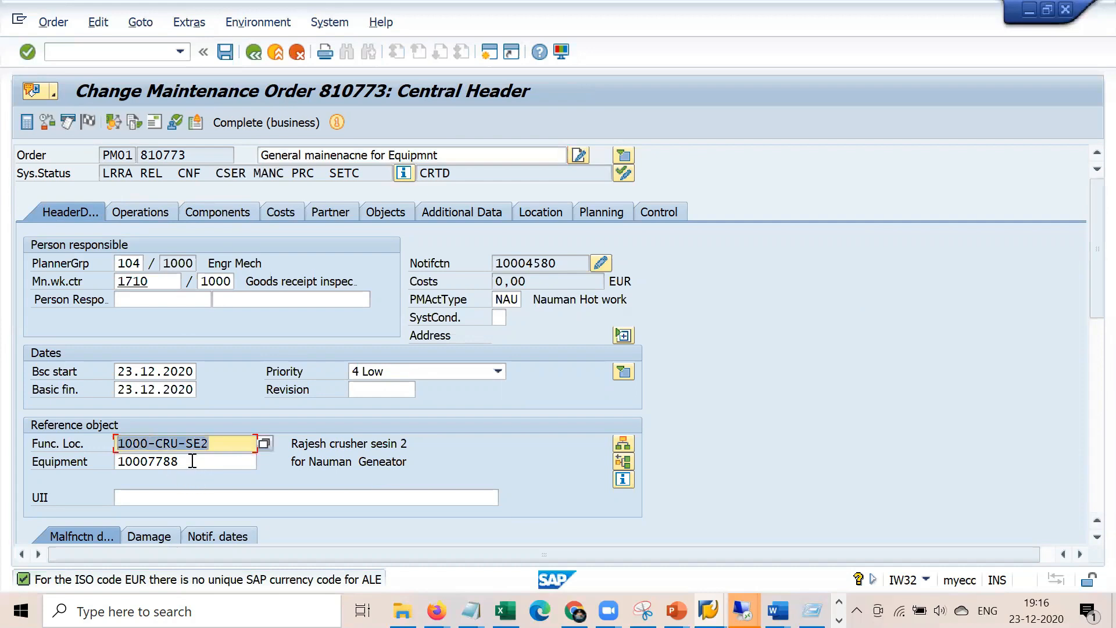
key("Tab")
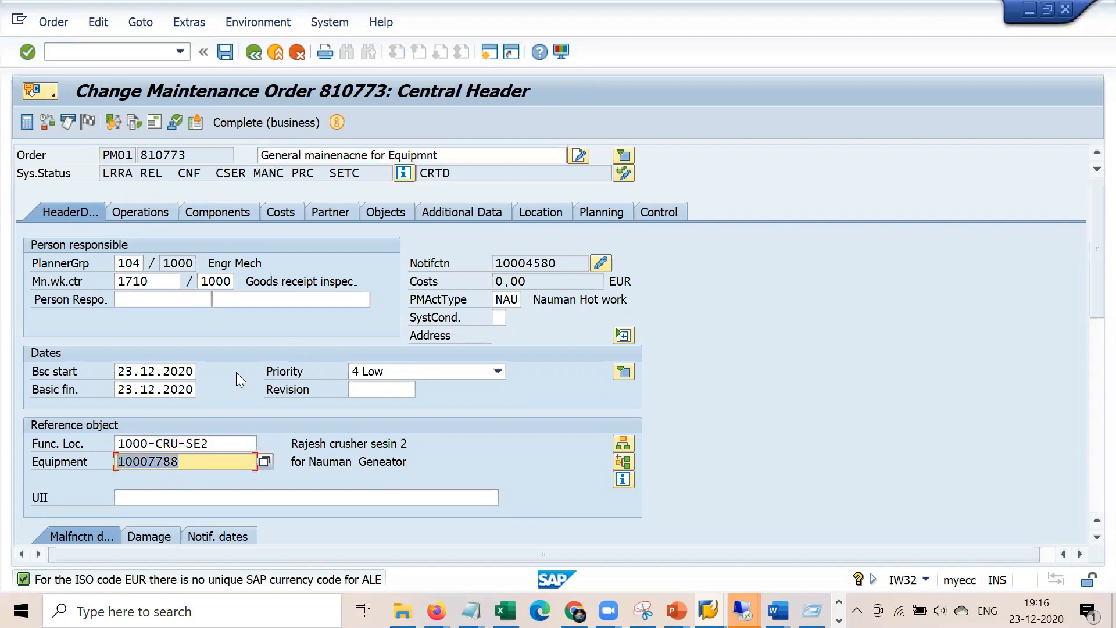
left_click(157, 51)
Start a PM01 order via /nIW31 for functional location 00-B02-2B, planning plant 1000
type("/niw")
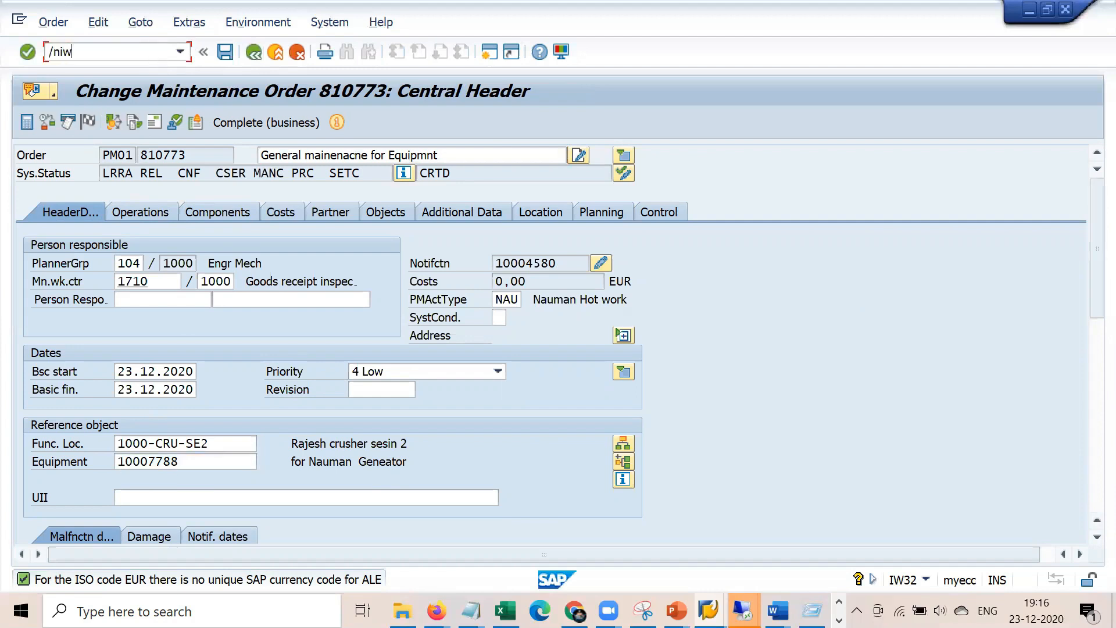
type("31")
key("Return")
key("Tab")
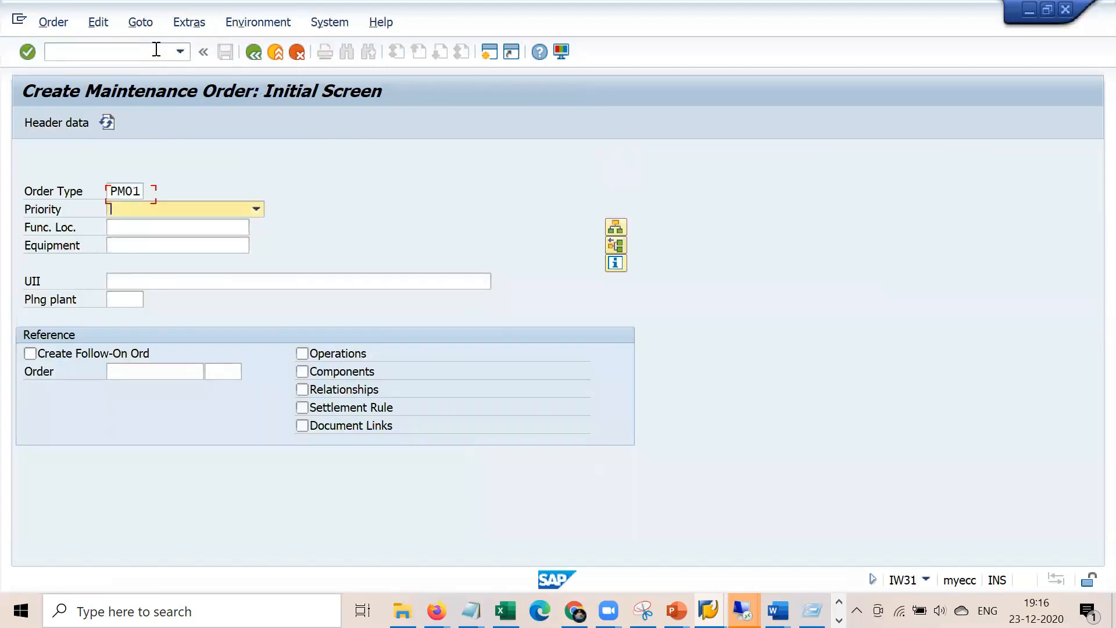
key("Tab")
type("10007788")
key("BackSpace")
key("BackSpace")
key("BackSpace")
key("BackSpace")
key("BackSpace")
key("BackSpace")
key("BackSpace")
key("Down")
key("Down")
key("Down")
key("Down")
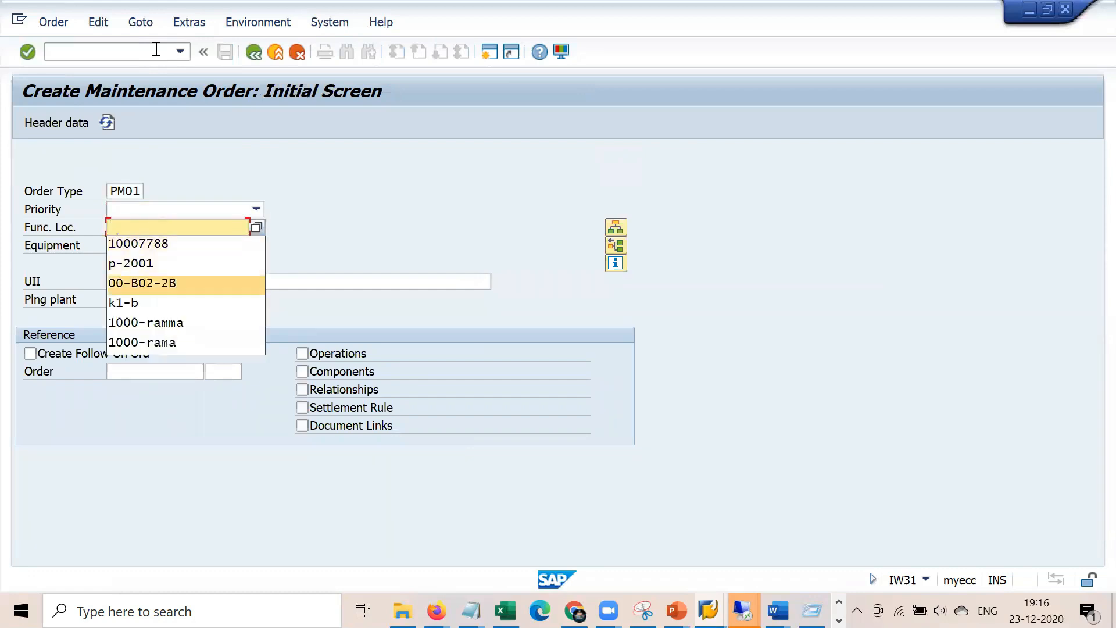
key("Return")
key("Tab")
key("Tab")
key("Tab")
key("Down")
key("Return")
key("Return")
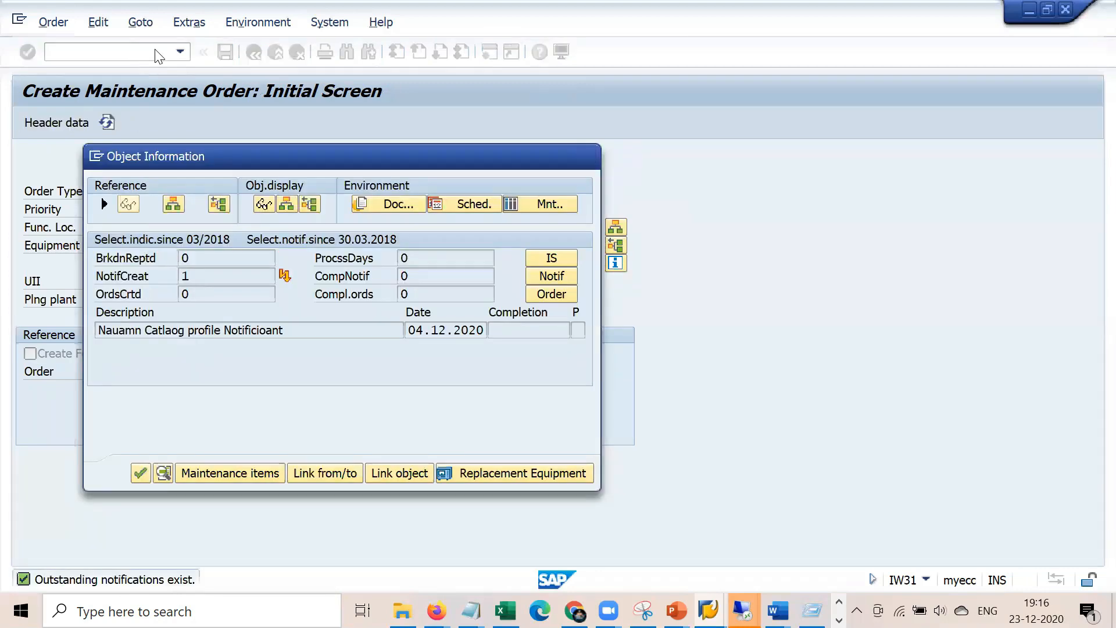
Pass the object information to the order header and highlight the Filtrate layer description
key("Return")
key("Down")
key("Return")
key("Return")
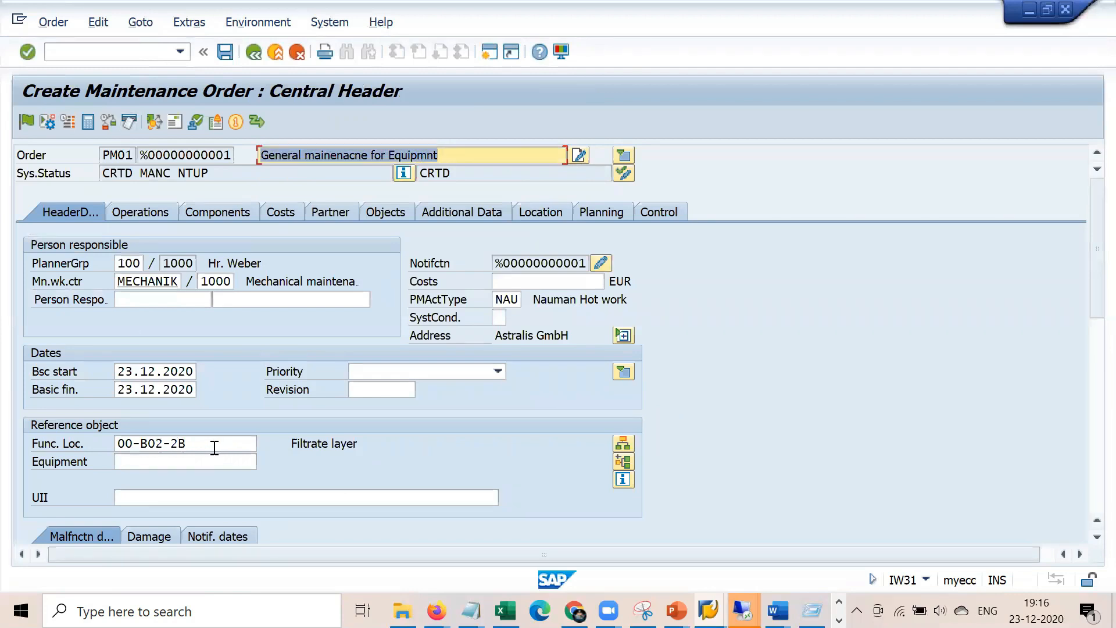
left_click(214, 448)
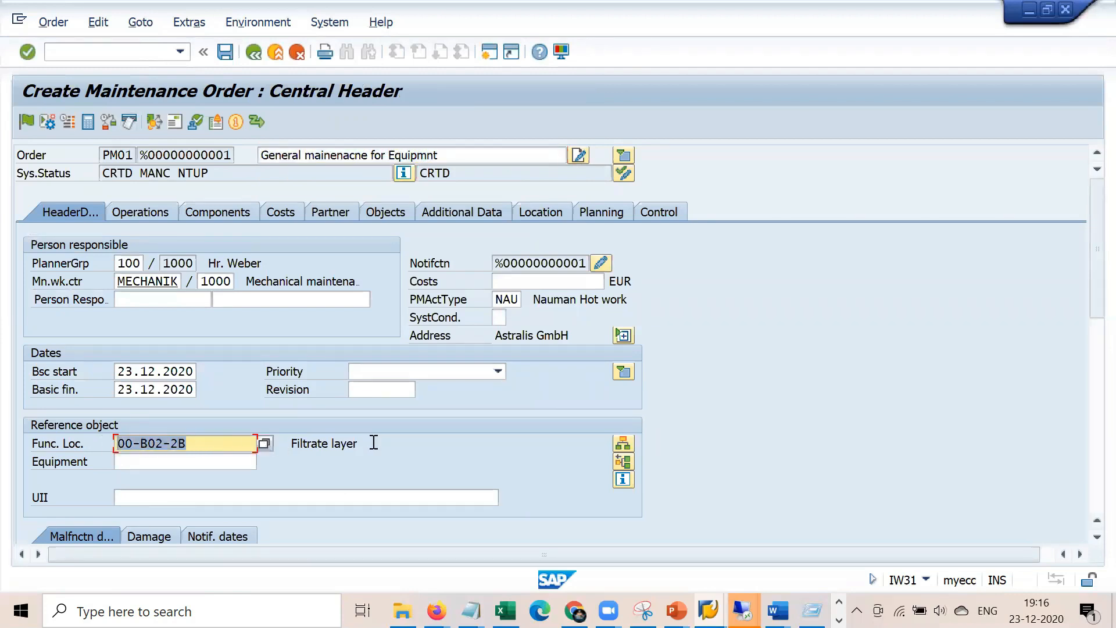
left_click_drag(374, 443, 298, 439)
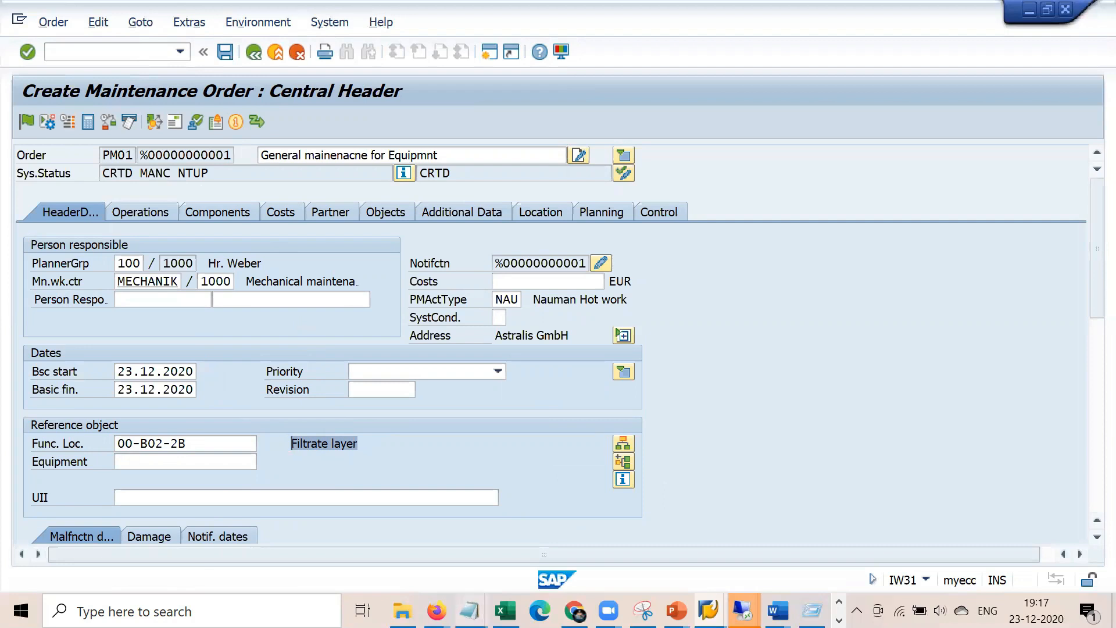
Bring the notes forward and highlight the Estimated cost line
left_click(471, 608)
left_click(405, 549)
left_click_drag(518, 231, 413, 232)
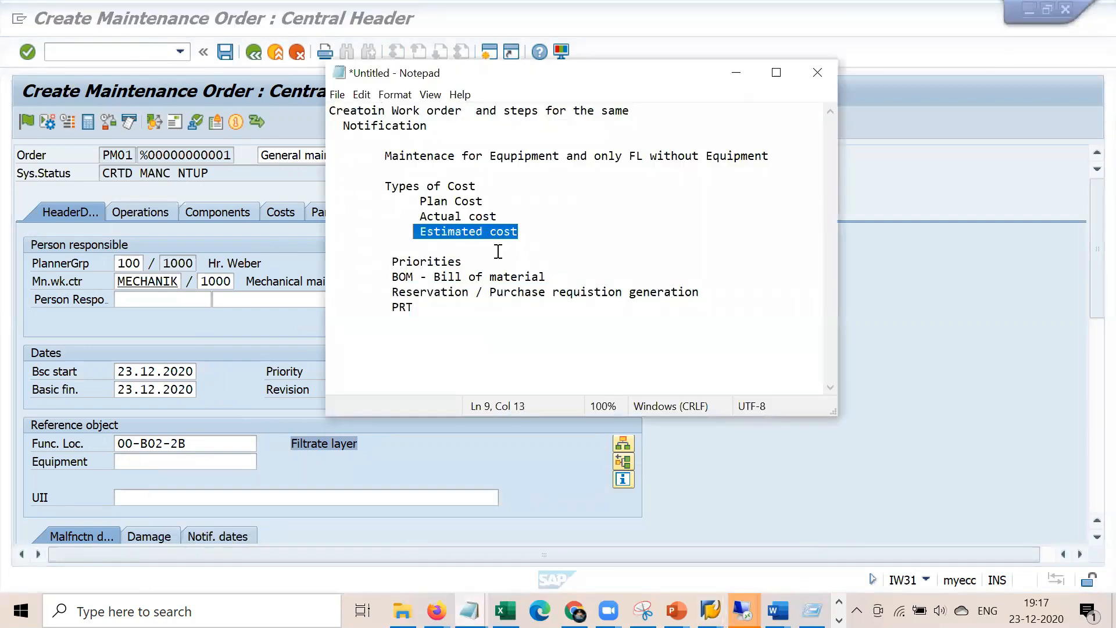
Minimize the notes and open the new order's cost overview, showing 0,00 EUR
left_click(735, 74)
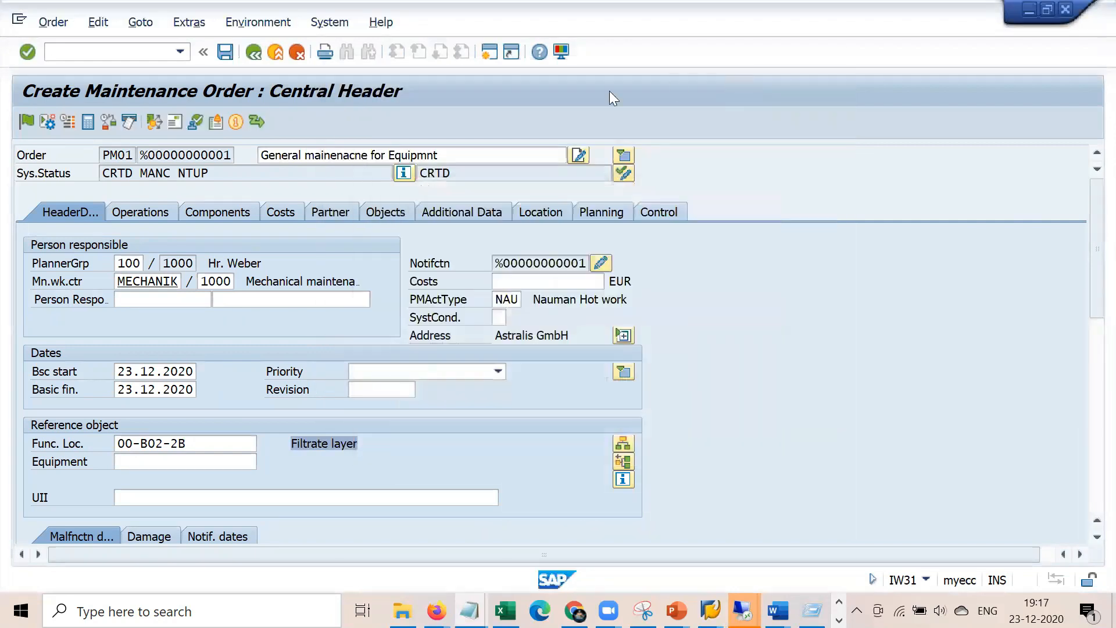
left_click(519, 283)
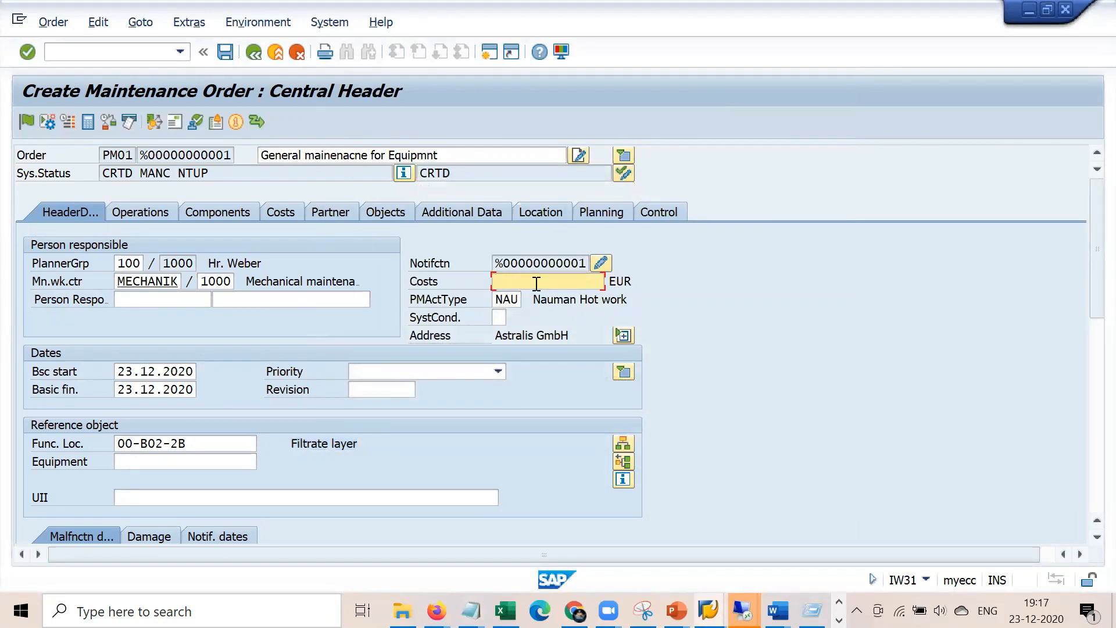
left_click(284, 212)
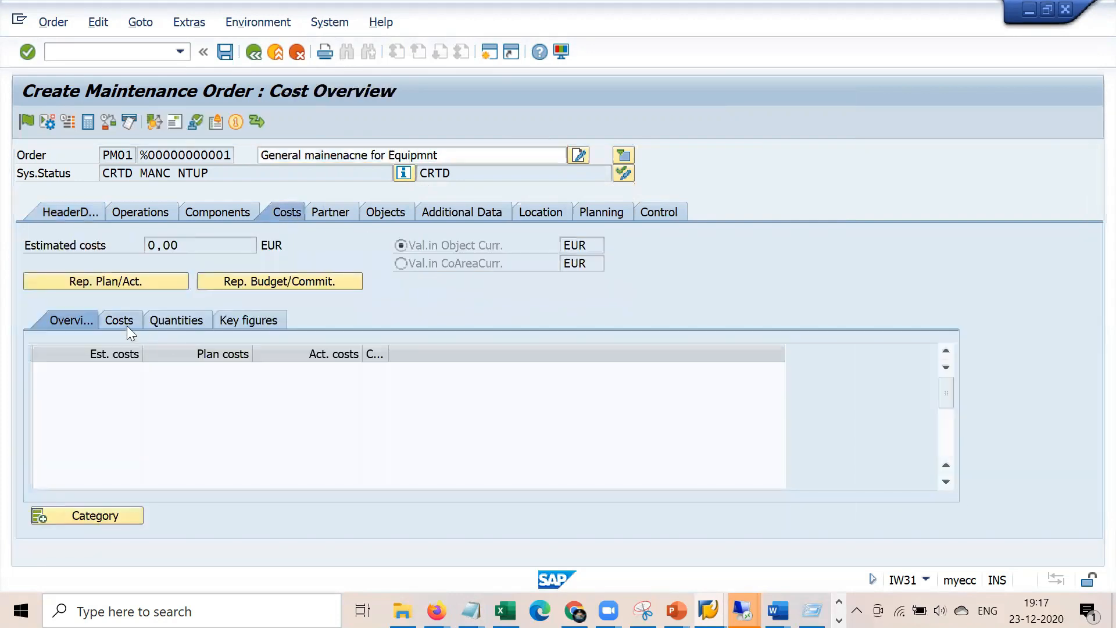
Enter estimated costs of 100 for External Services and 20 for Internal - Labour
left_click(126, 323)
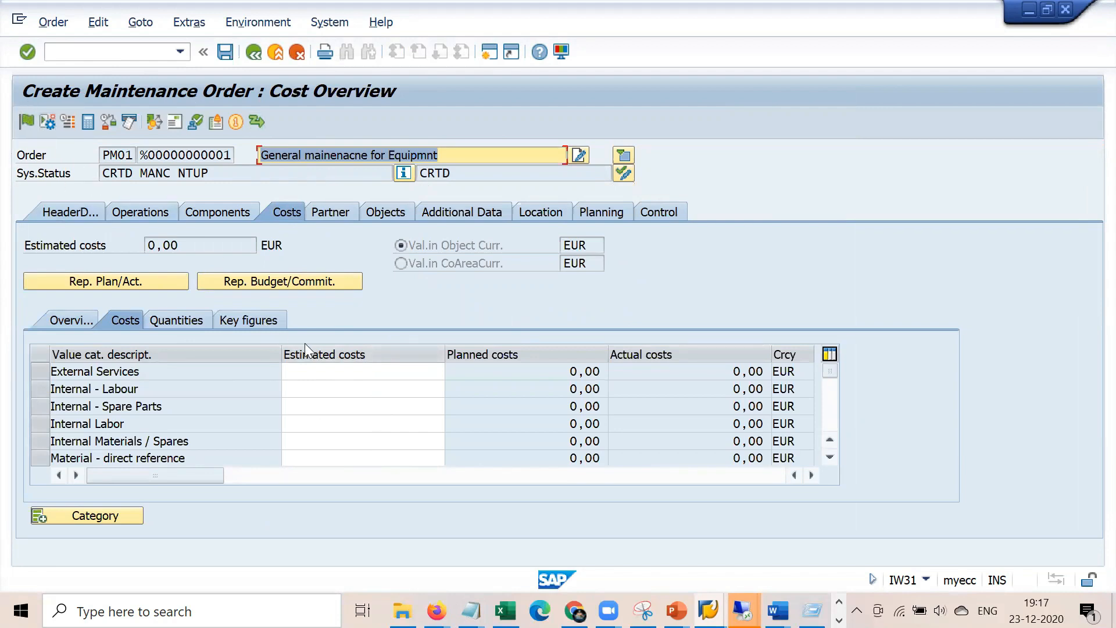
left_click(340, 372)
type("100")
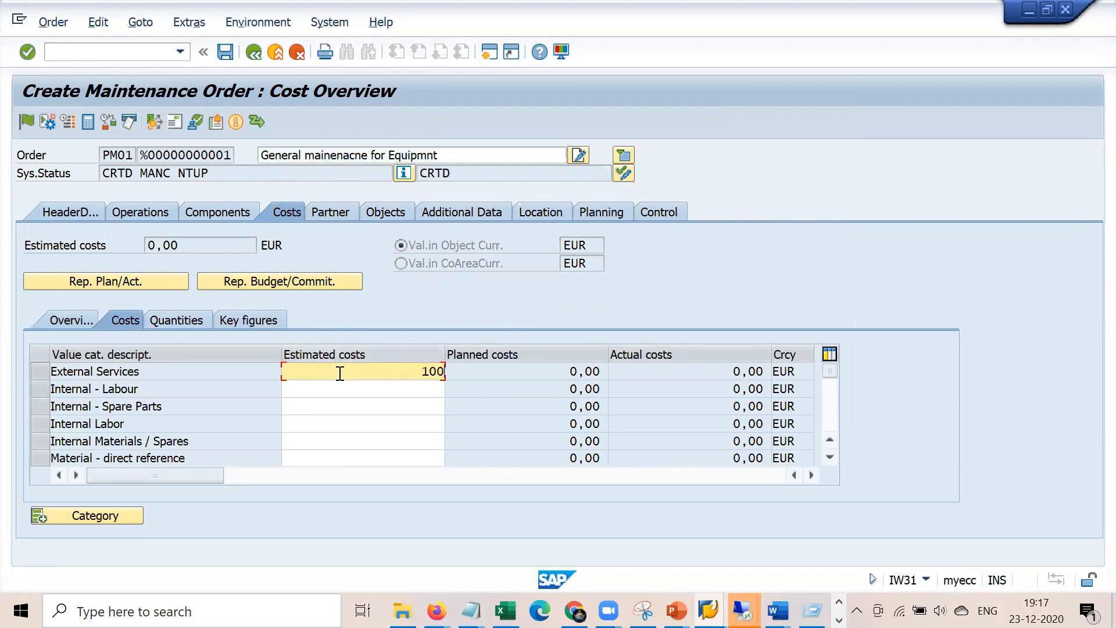
key("Return")
left_click(372, 391)
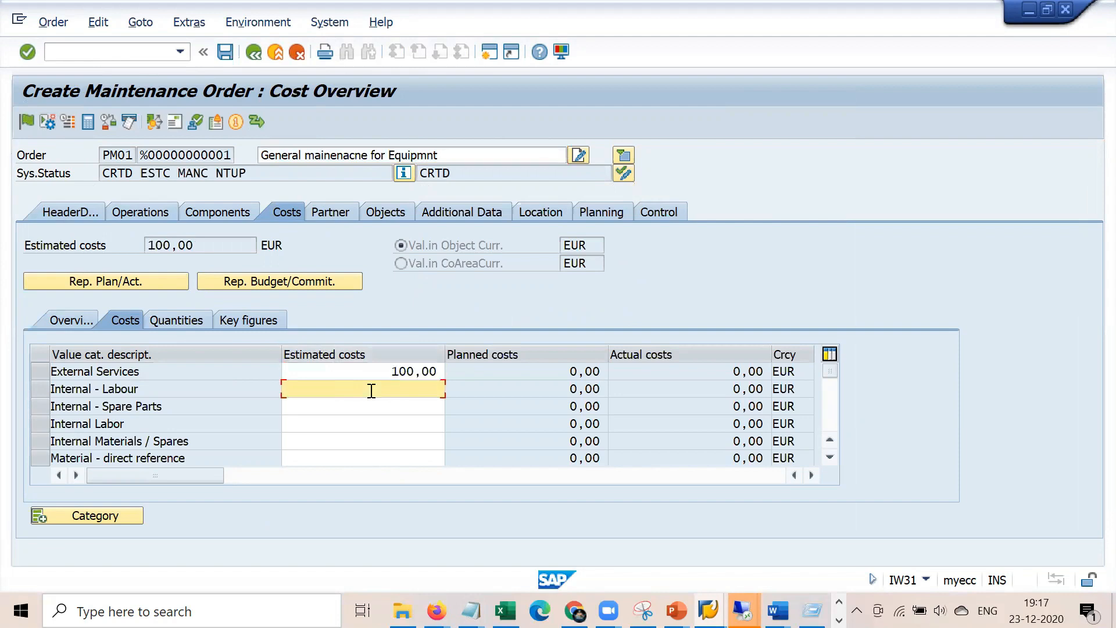
type("20")
key("Return")
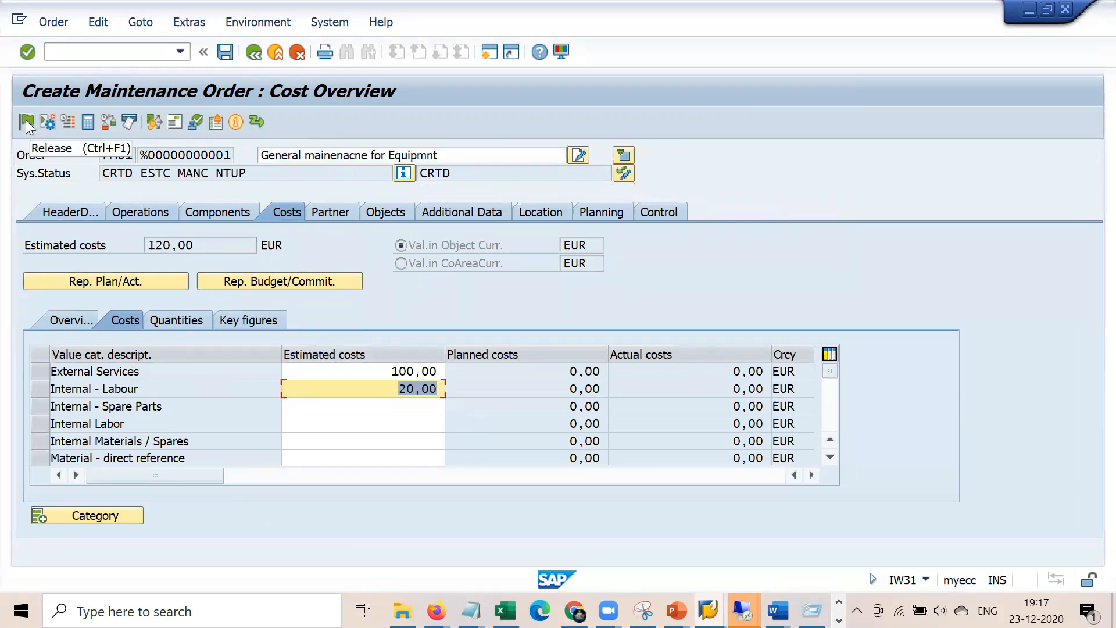
Check the 120,00 EUR total on the header and release the new order
left_click(59, 207)
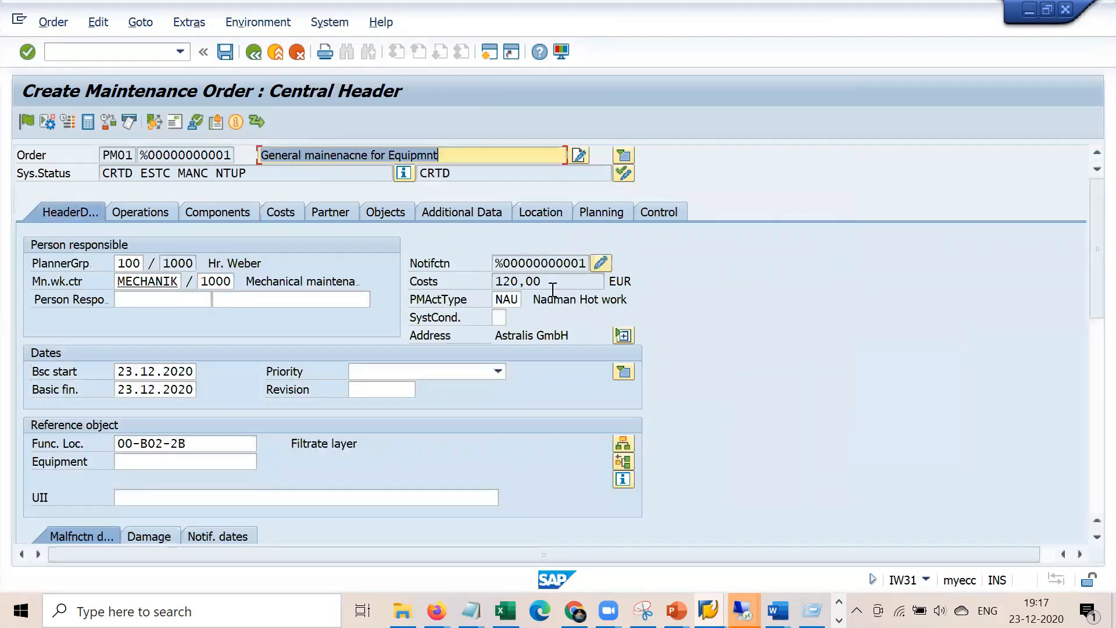
left_click(273, 211)
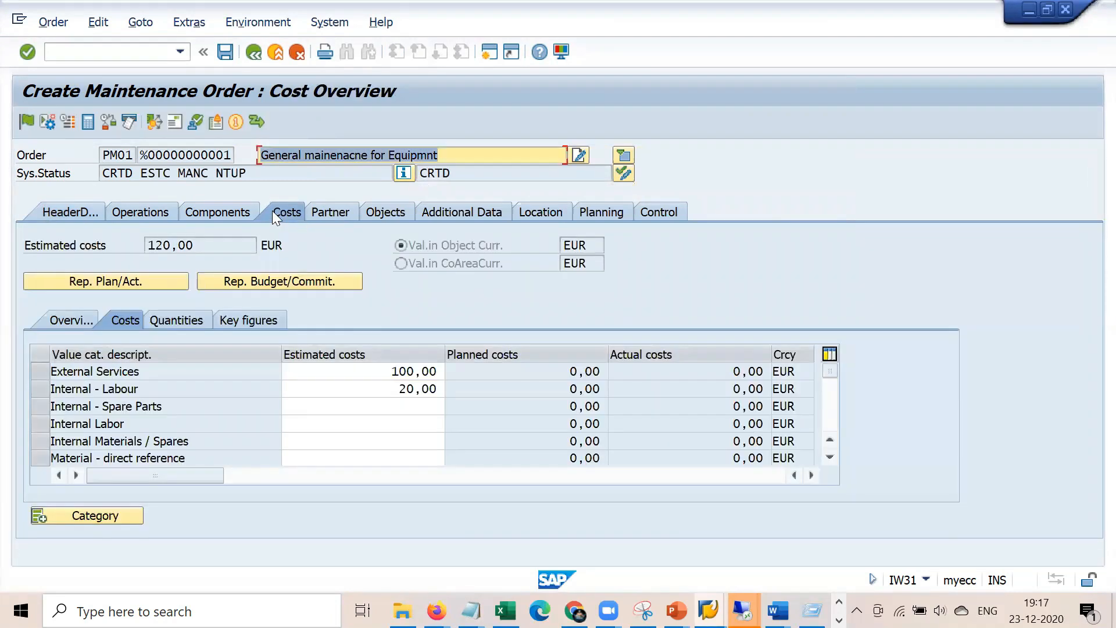
left_click(398, 406)
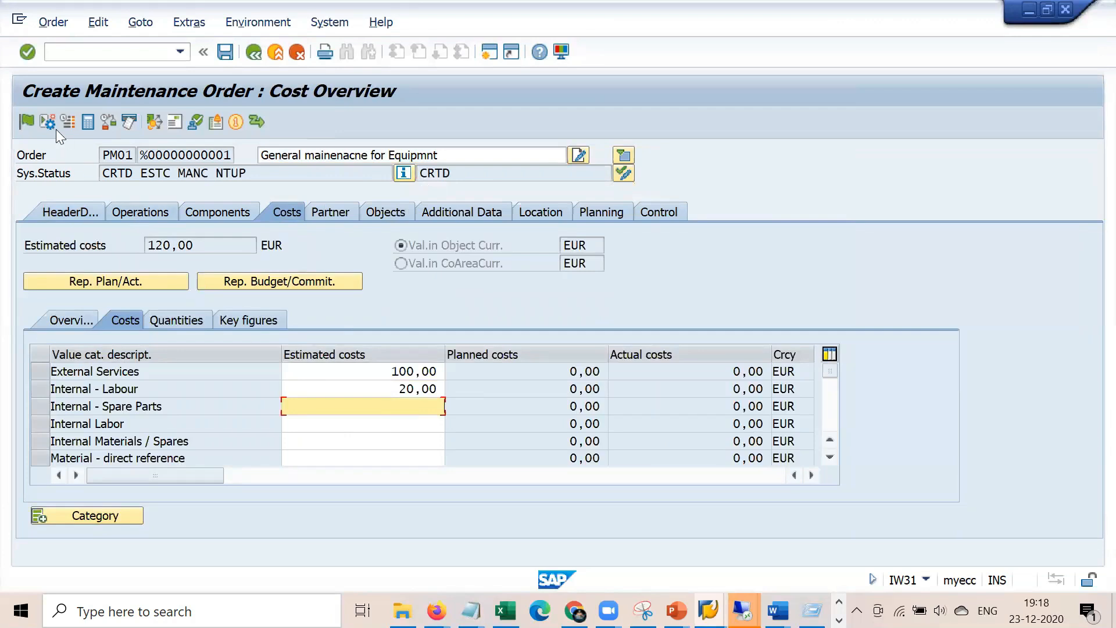
left_click(27, 120)
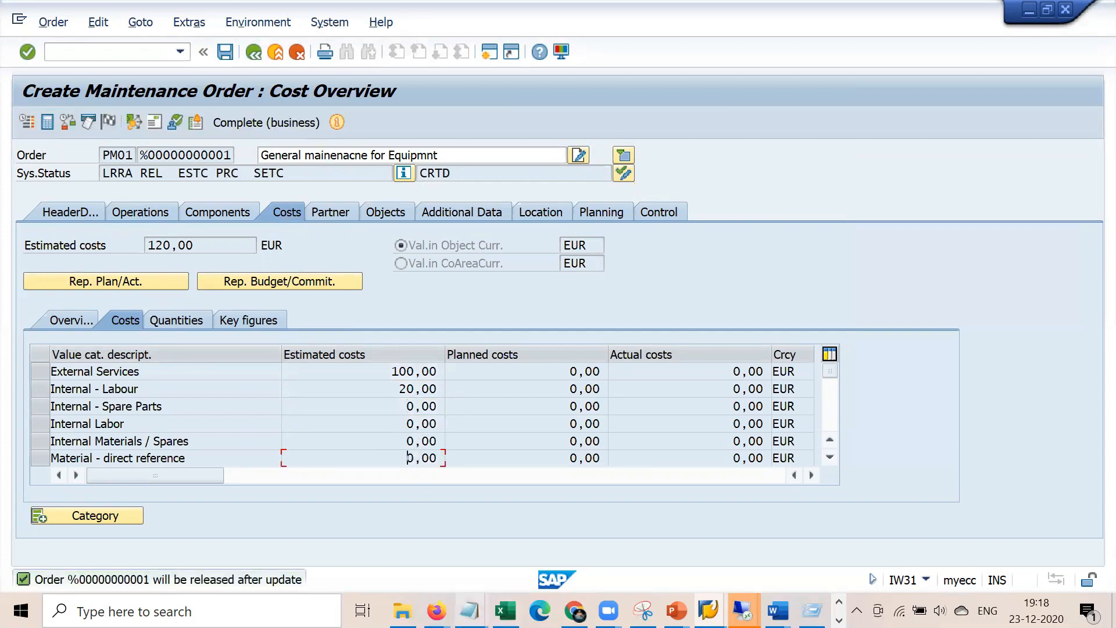
left_click(470, 610)
Append '- After release it is not editable' to the Estimated cost note, then return to SAP
left_click(432, 519)
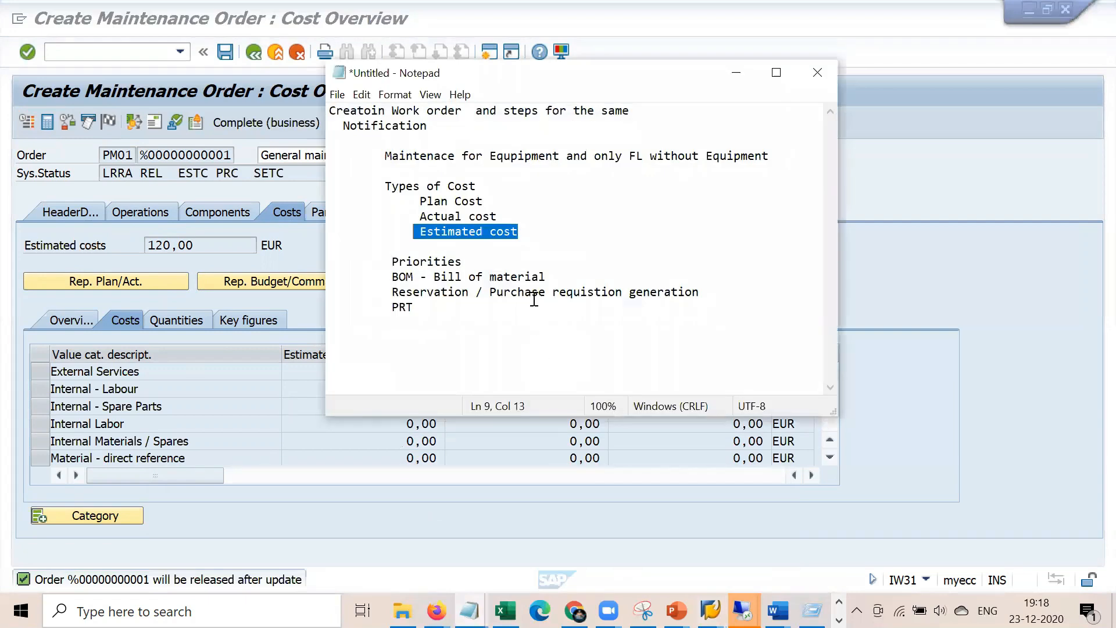
left_click(530, 240)
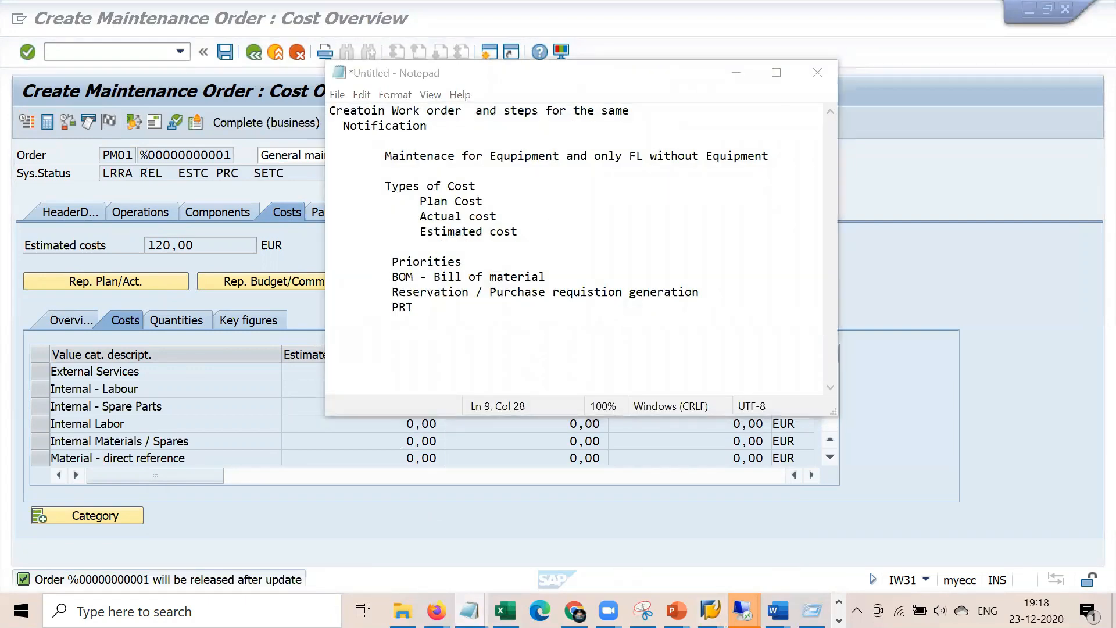
type("- After rele")
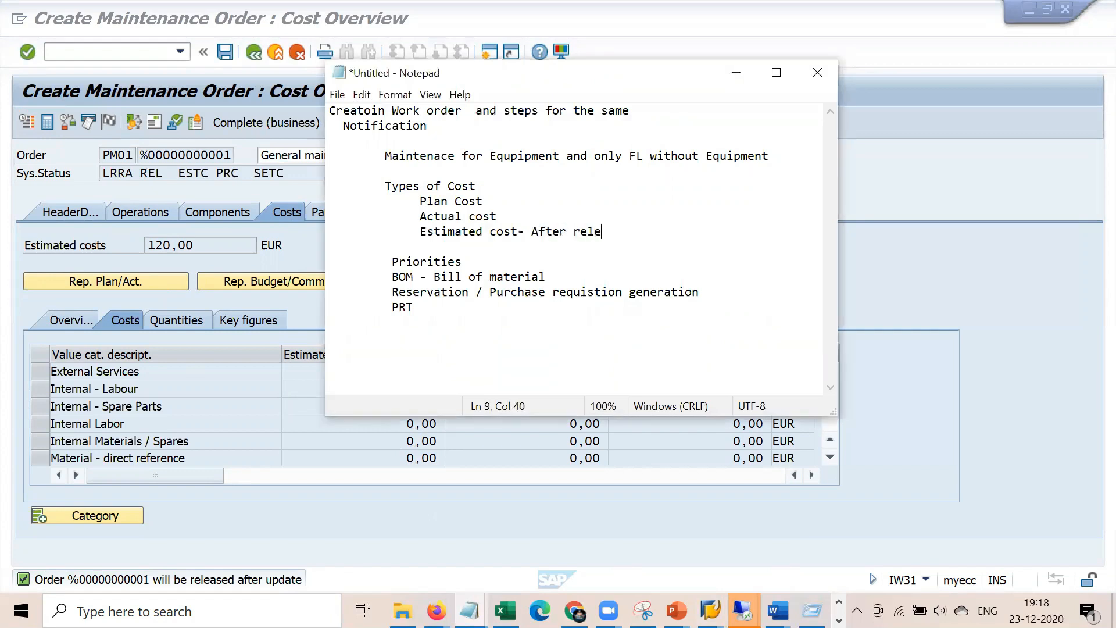
type("ase it is not er")
key("BackSpace")
type("ditable")
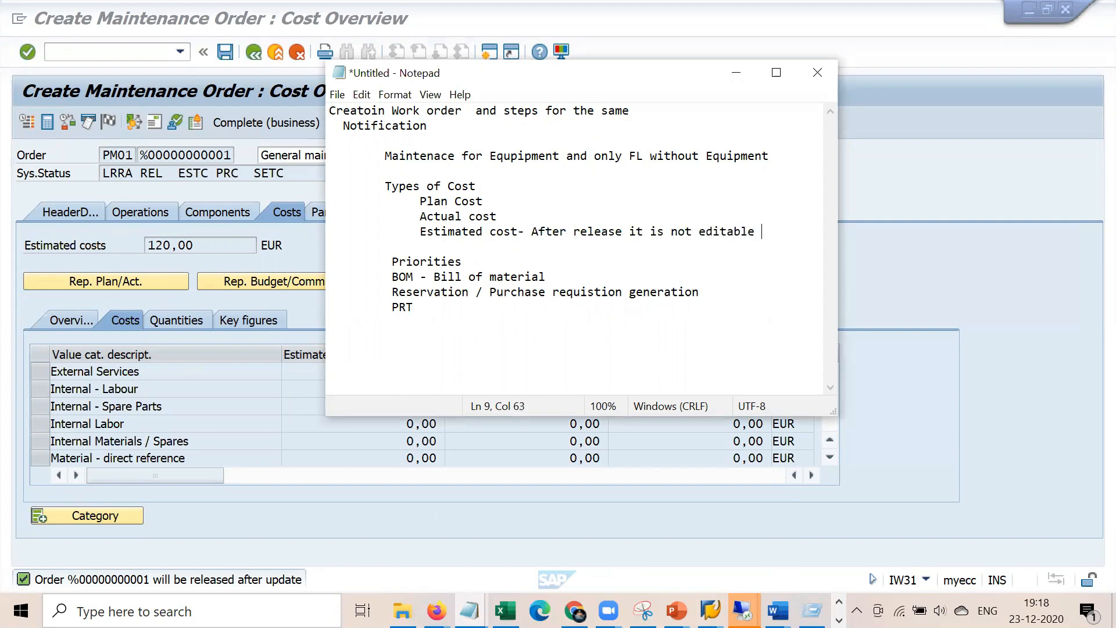
left_click_drag(426, 232, 756, 231)
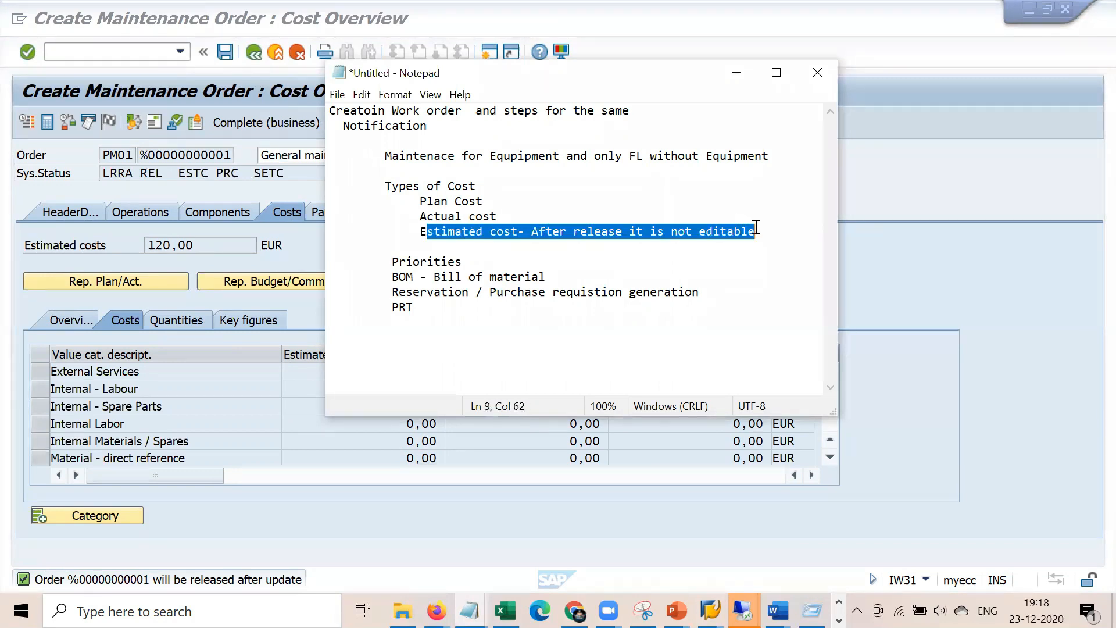
left_click(666, 249)
left_click(303, 177)
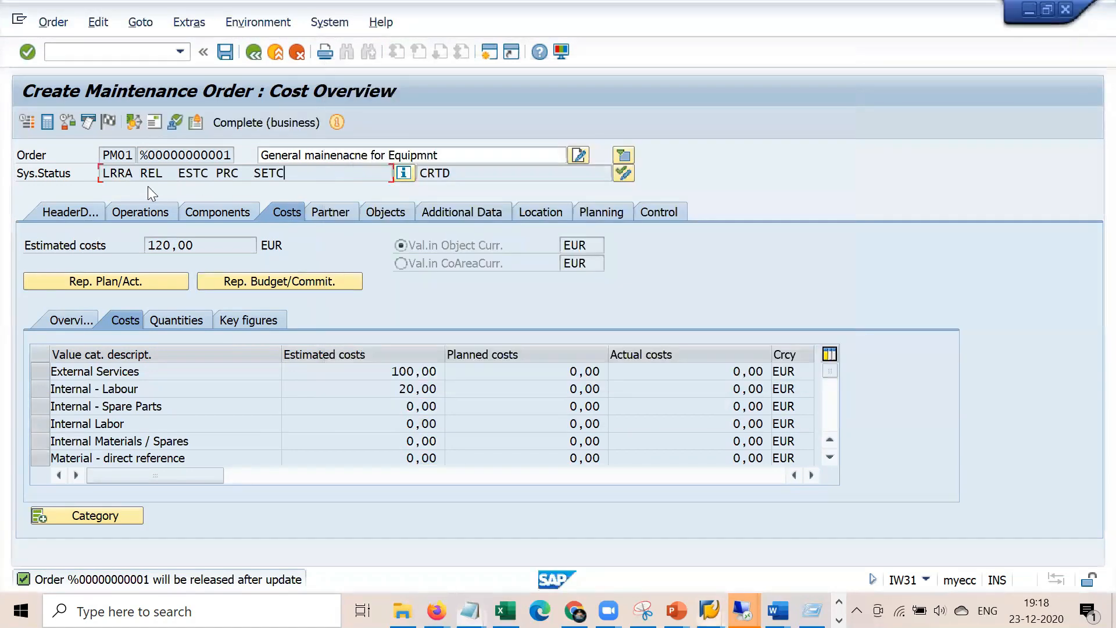
Try saving the order, dismiss the information message, and open the linked notification from the header
left_click(225, 52)
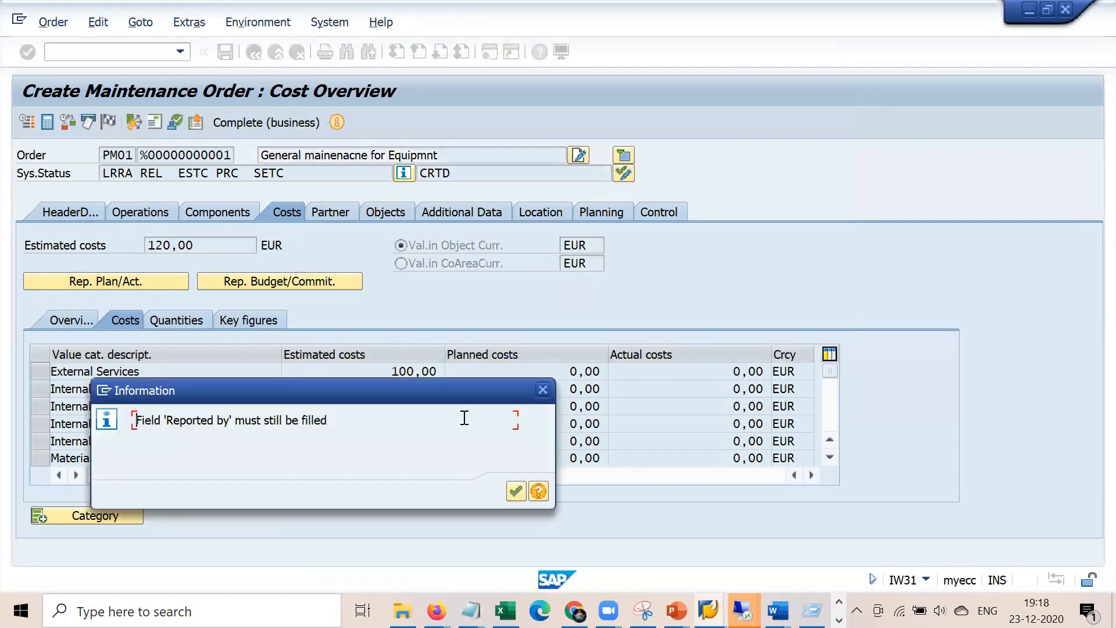
left_click(515, 490)
left_click(81, 208)
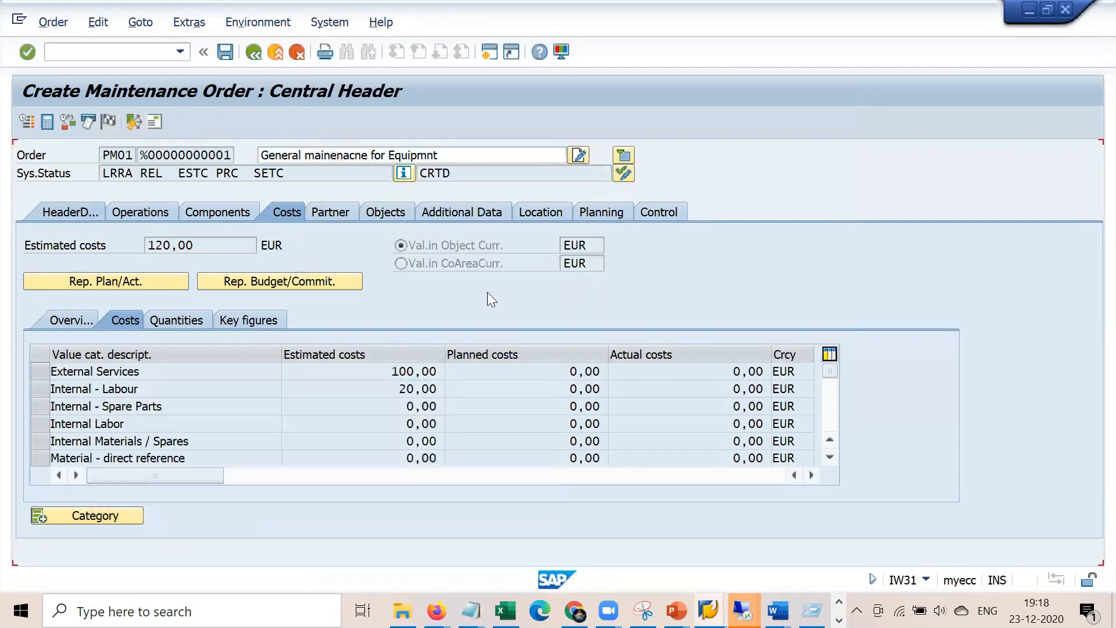
left_click(601, 262)
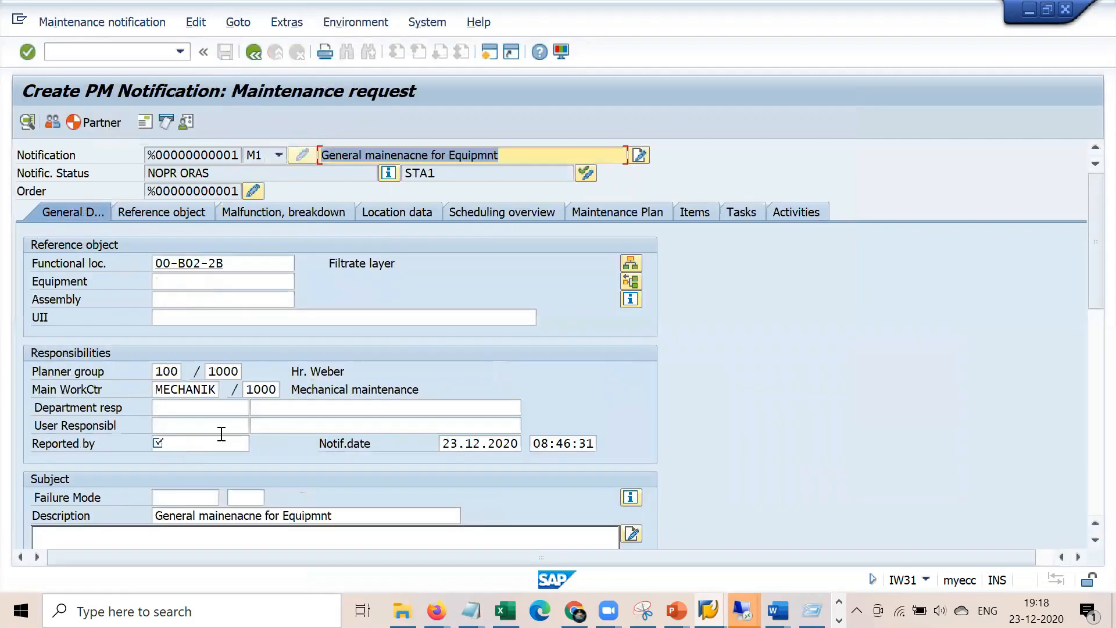
Pick RAM as the notification's Reported by person, go back to the order, and save it
left_click(200, 443)
key("Down")
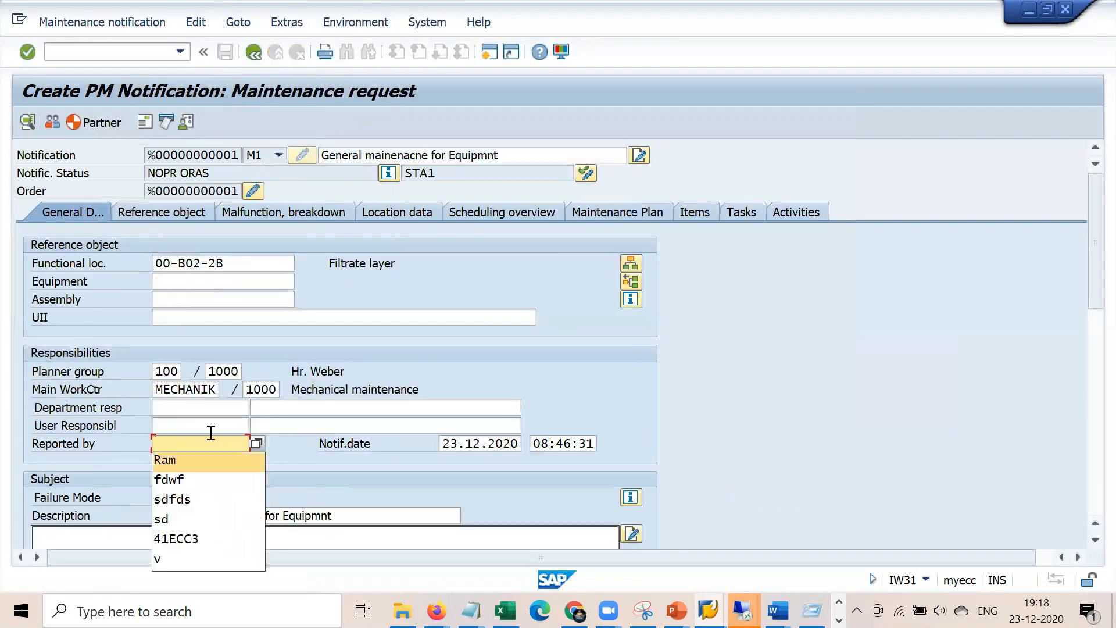
key("Return")
key("Return")
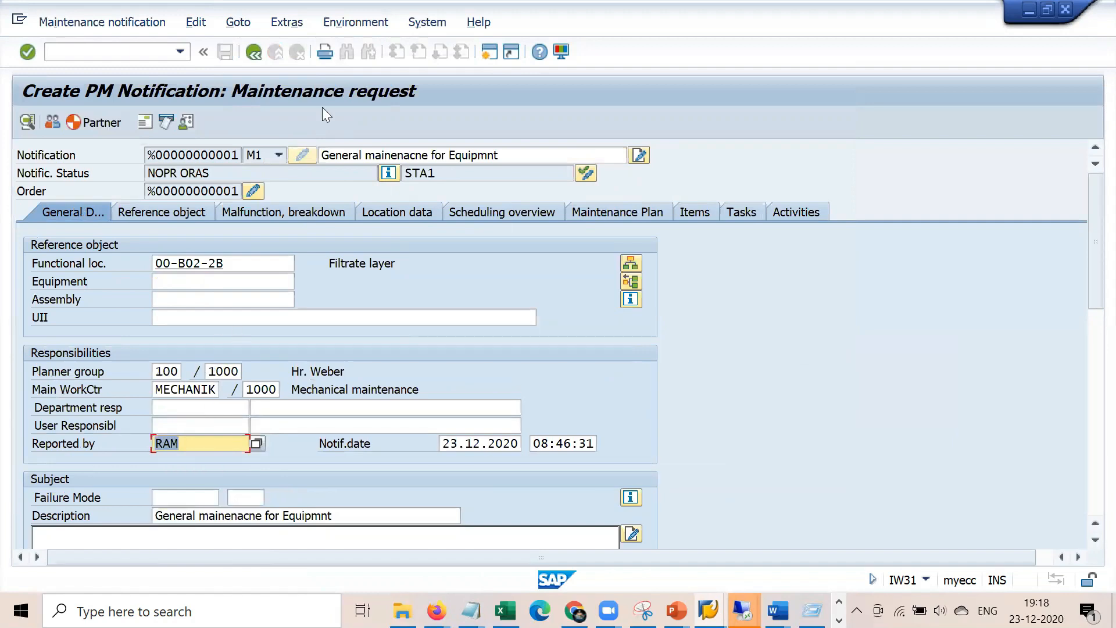
key("F2")
key("Return")
left_click(254, 51)
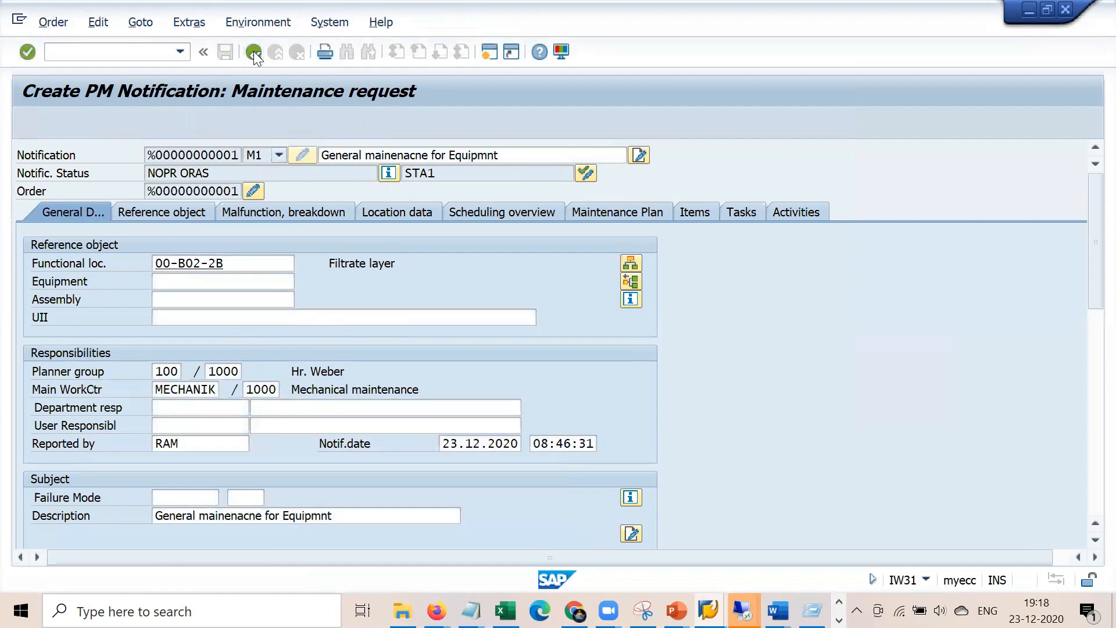
left_click(223, 52)
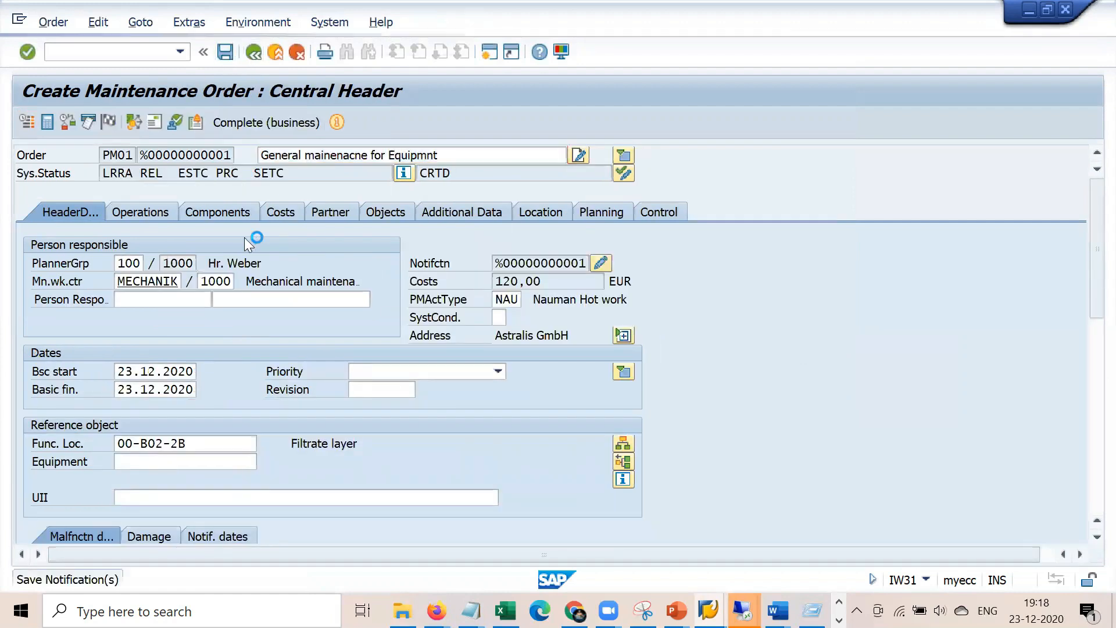
Bring up the untitled Notepad notes and look over the Bill of material and PRT lines
left_click(469, 611)
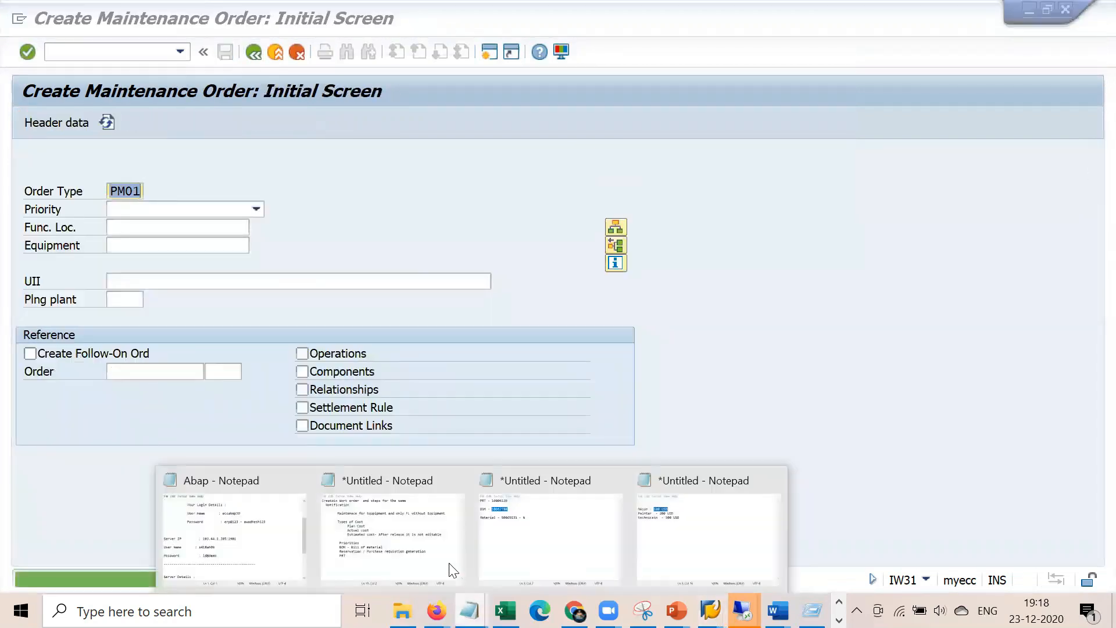
left_click(419, 541)
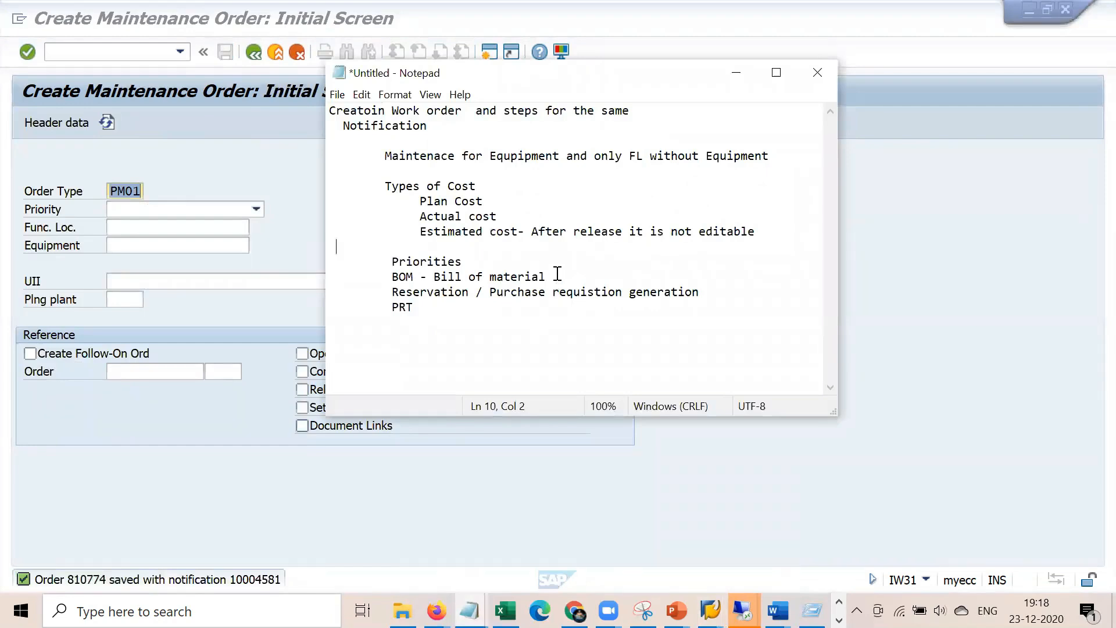
left_click_drag(397, 276, 543, 276)
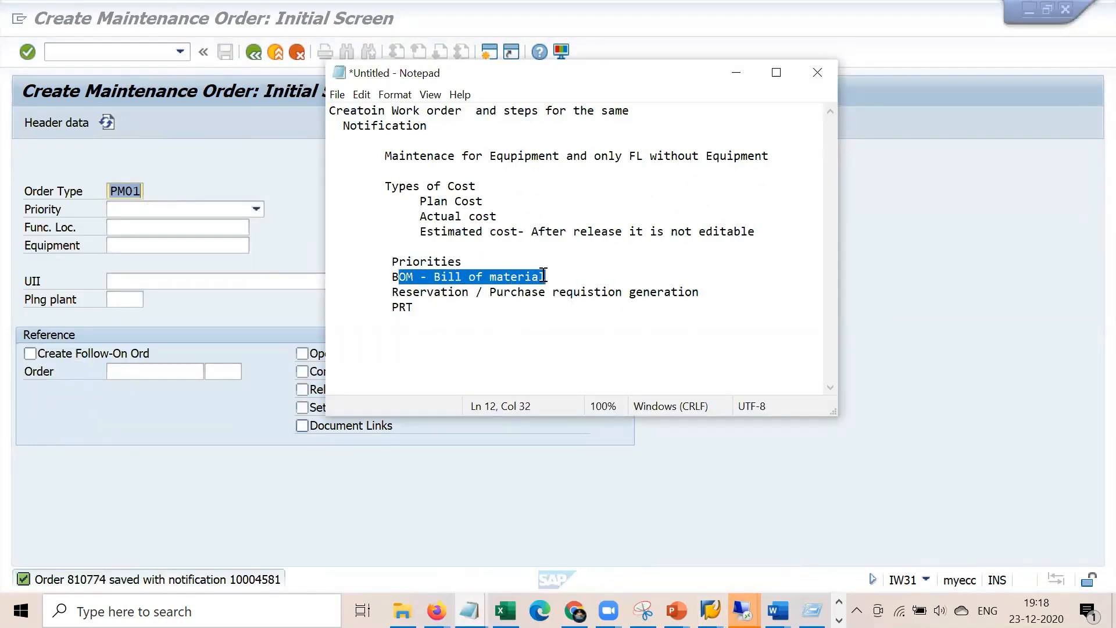
left_click_drag(431, 307, 378, 307)
left_click(453, 320)
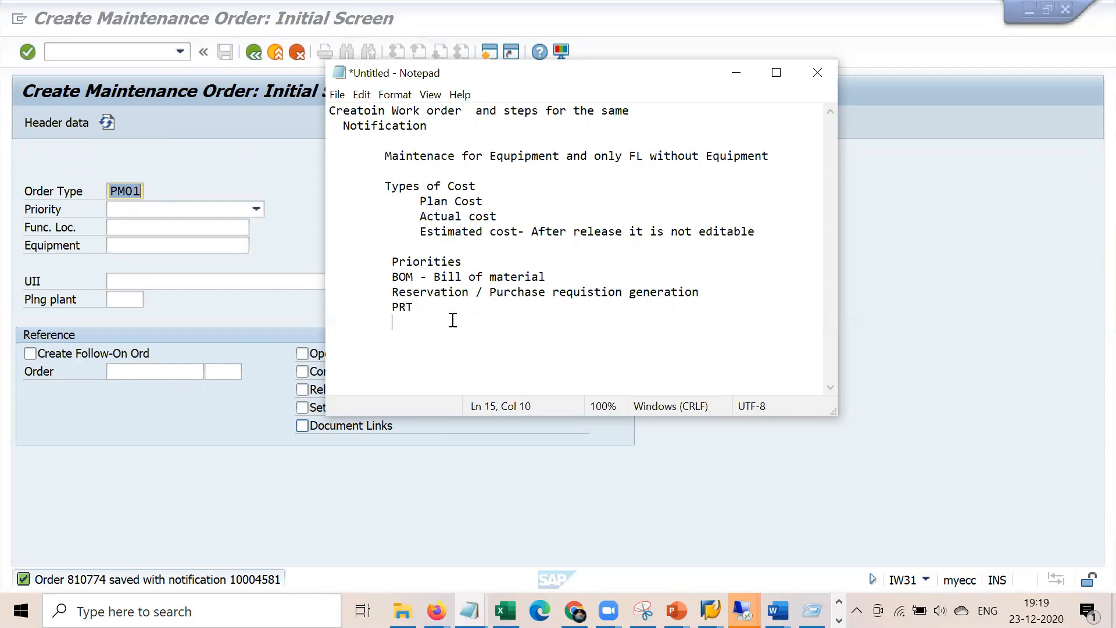
Append '- EQP / FL and materail BOM' to the Bill of material line in the notes
left_click(556, 277)
type("- EQP / FL and mateila")
key("BackSpace")
key("BackSpace")
key("BackSpace")
type("rail BOM")
key("Return")
left_click(567, 283)
left_click(301, 187)
Run /nib01 to start the equipment BOM transaction
left_click(140, 57)
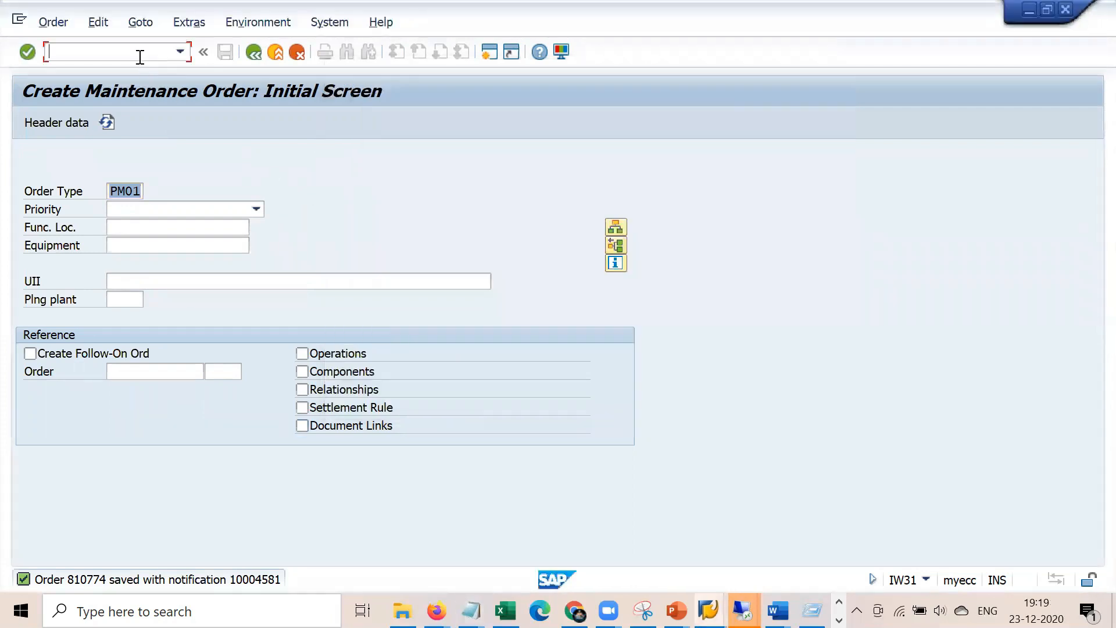
type("/nib01")
key("Return")
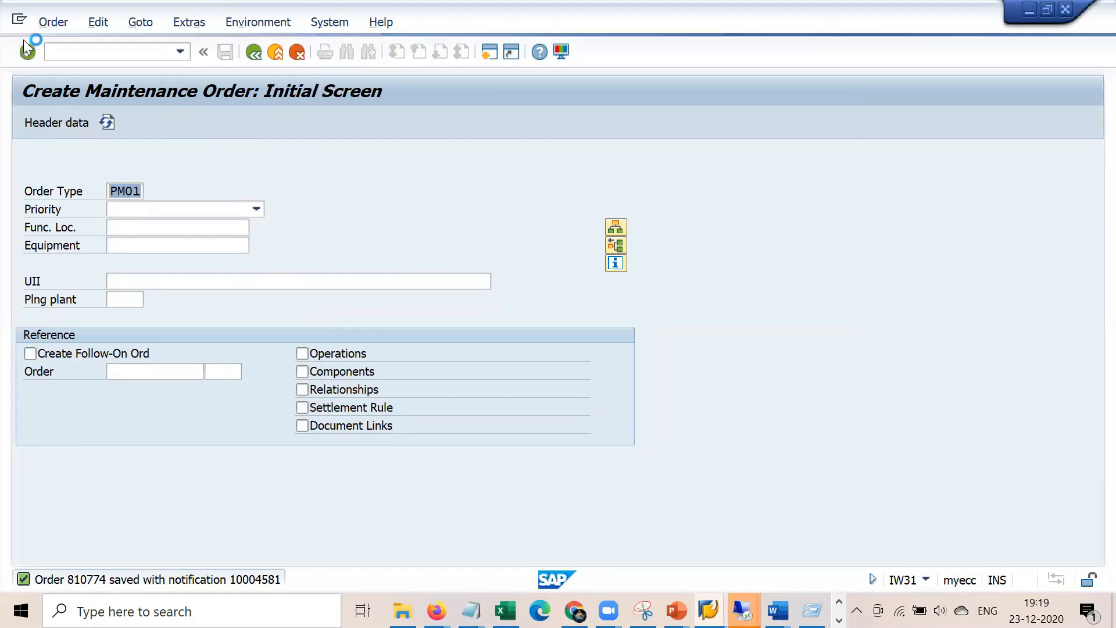
Try a new session, acknowledge the session-limit error, and switch to the Change Order session
left_click(20, 22)
left_click(63, 172)
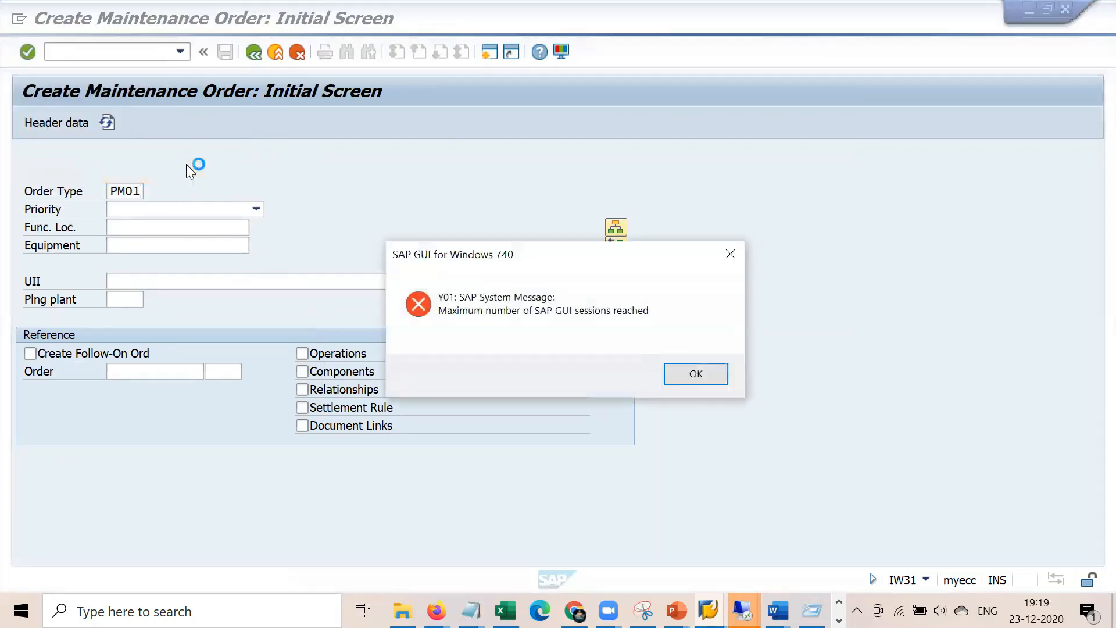
left_click(692, 368)
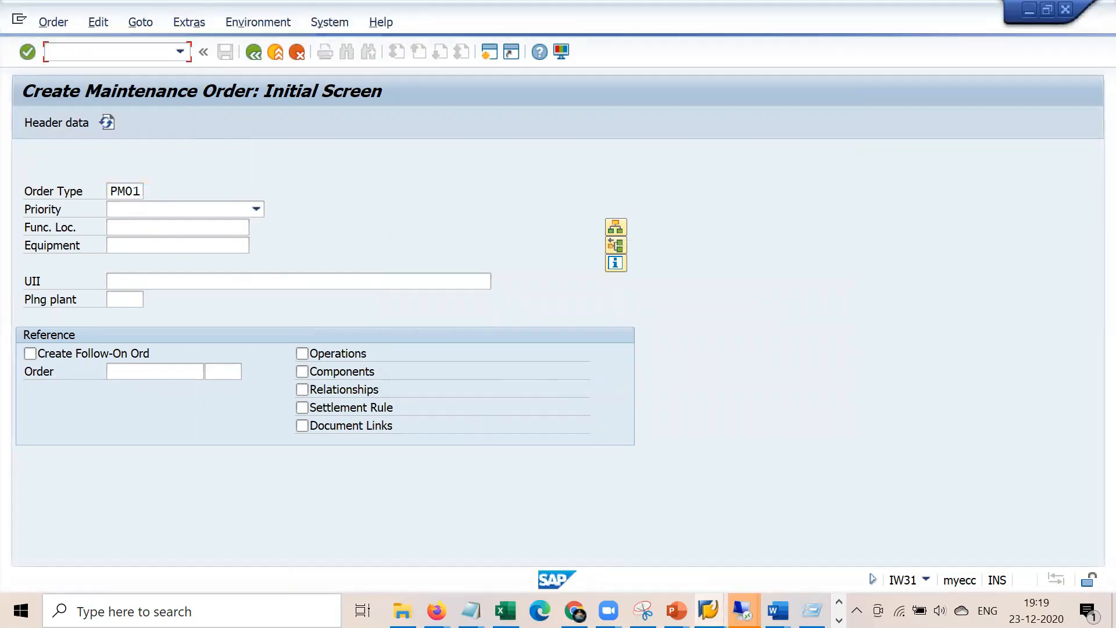
mouse_move(706, 608)
left_click(523, 530)
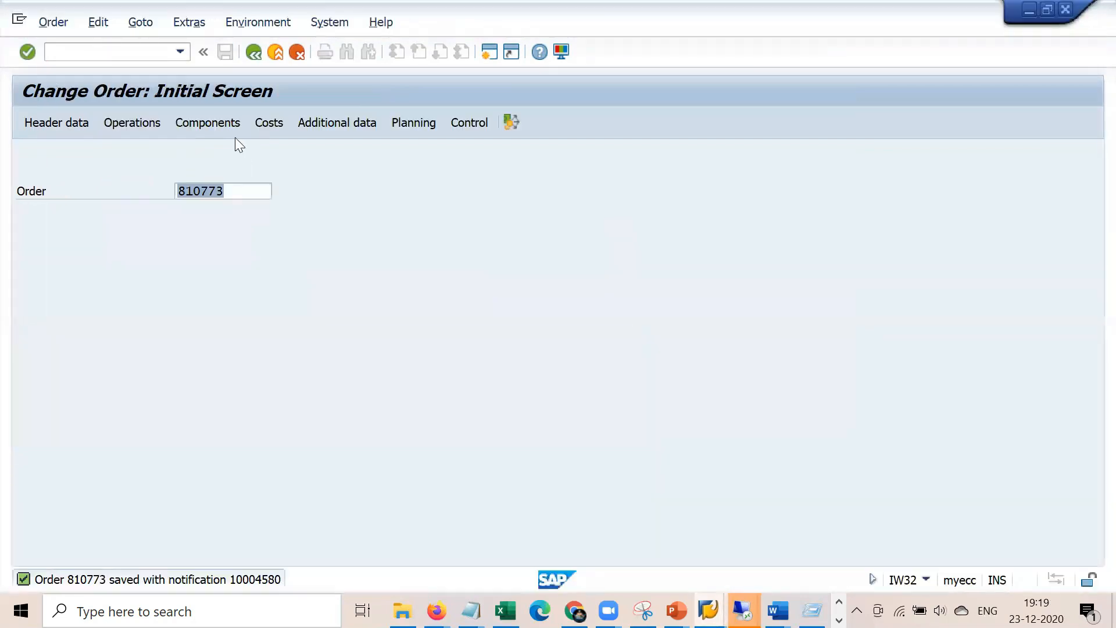
left_click(153, 50)
In IB01, enter equipment 10007788 with BOM usage 4, Plant maintenance
type("/nib01")
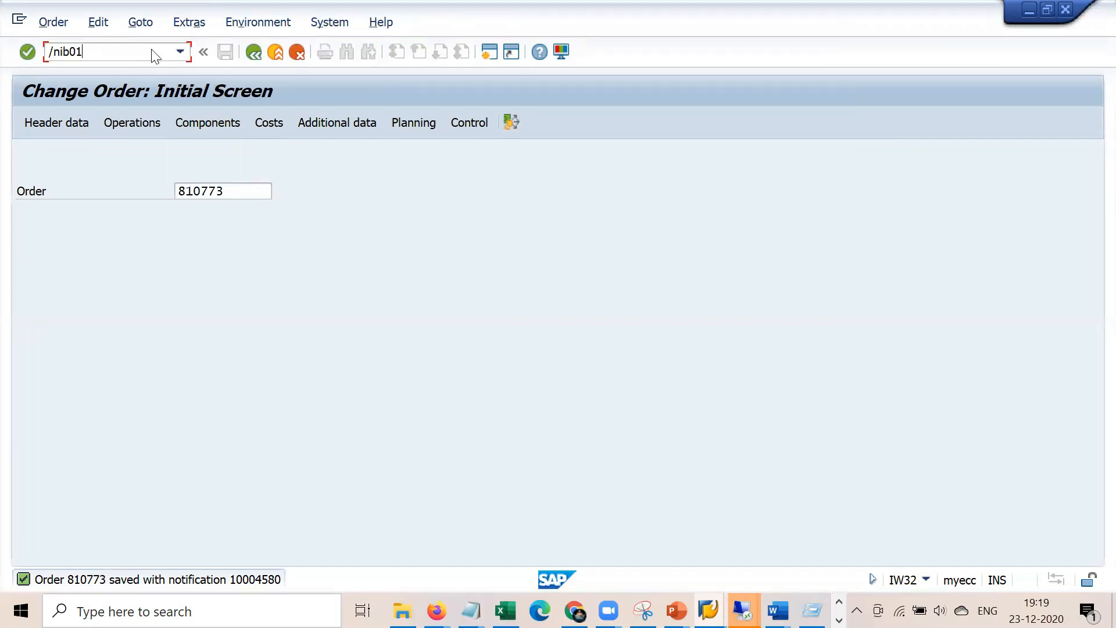
key("Return")
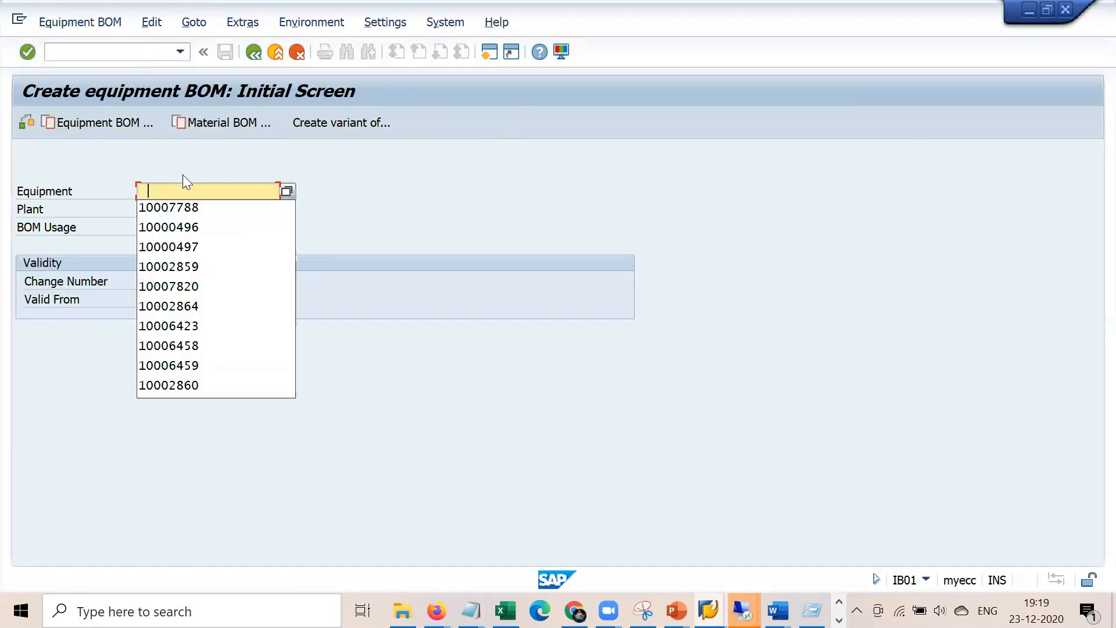
key("Return")
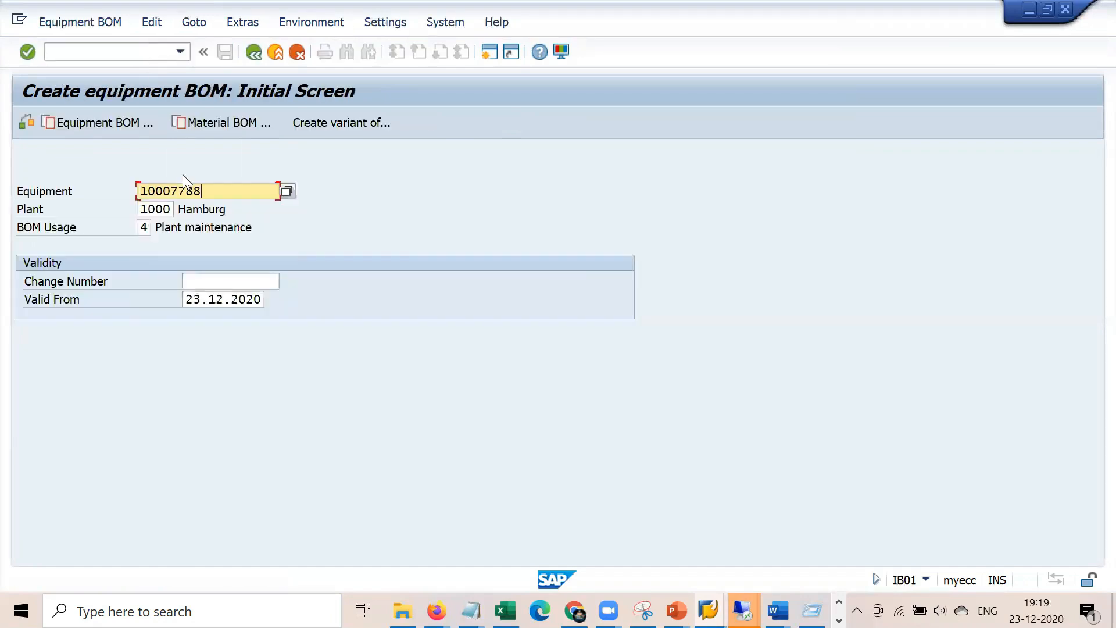
left_click(147, 227)
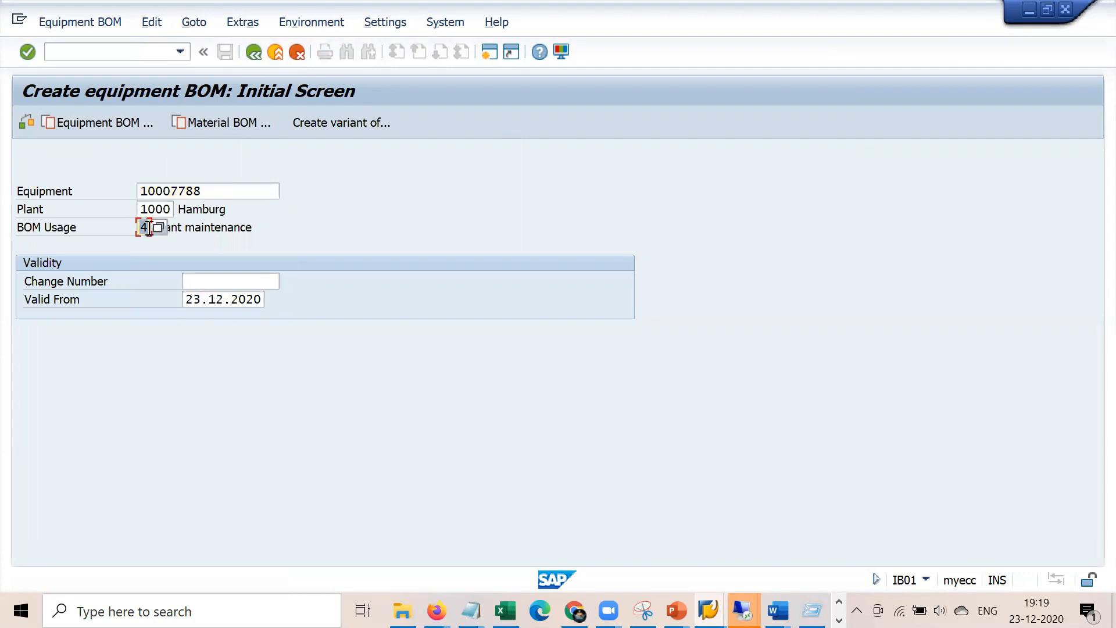
left_click(237, 231)
left_click(143, 228)
left_click(164, 228)
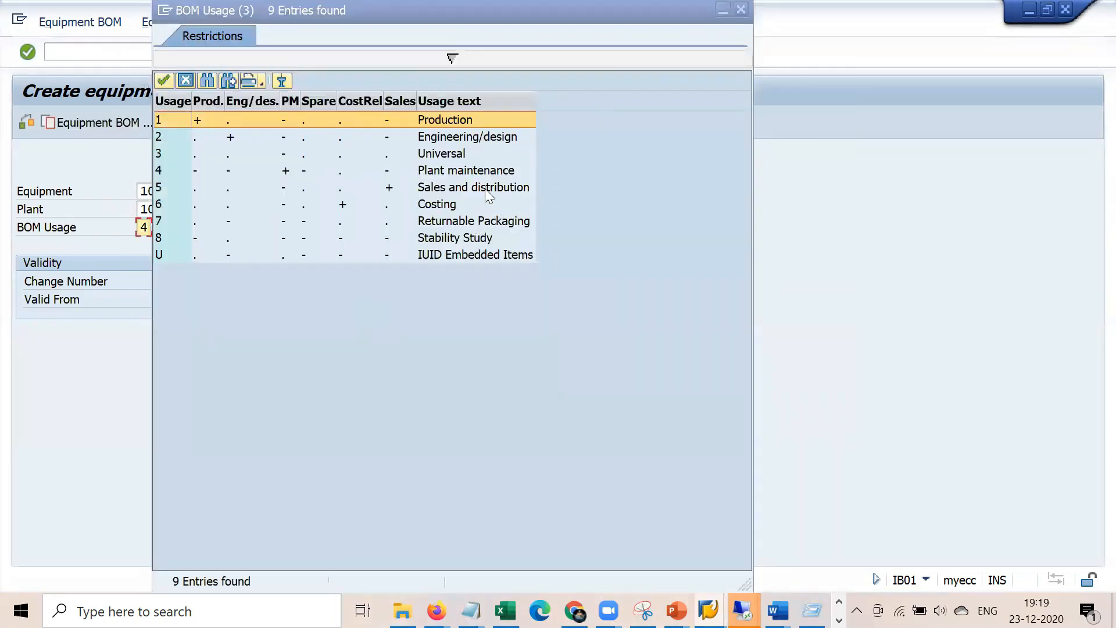
left_click(479, 173)
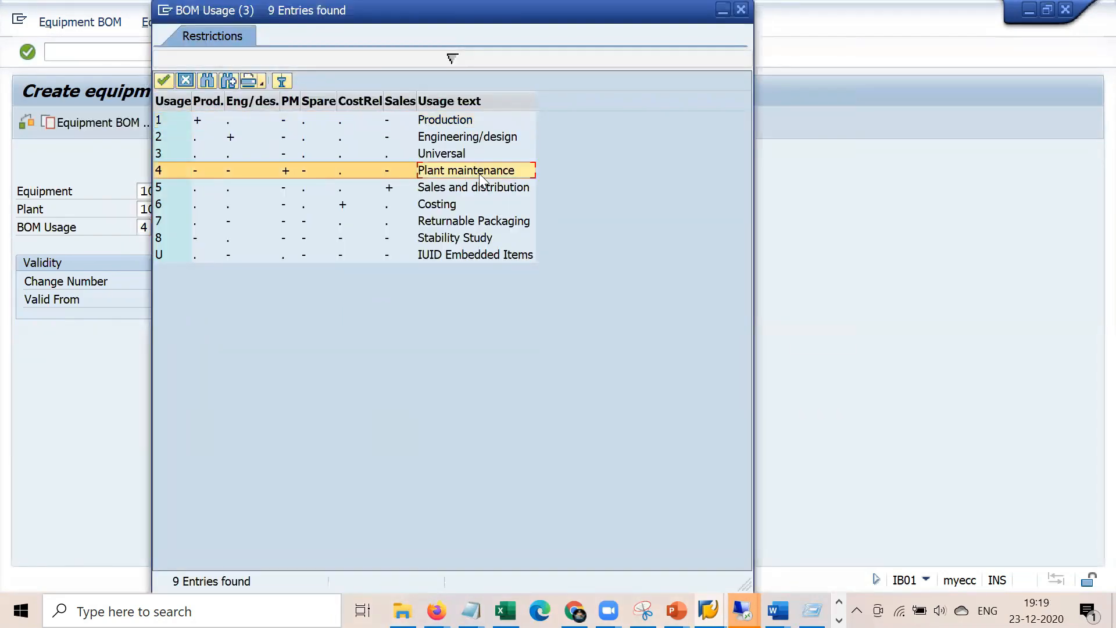
double_click(464, 174)
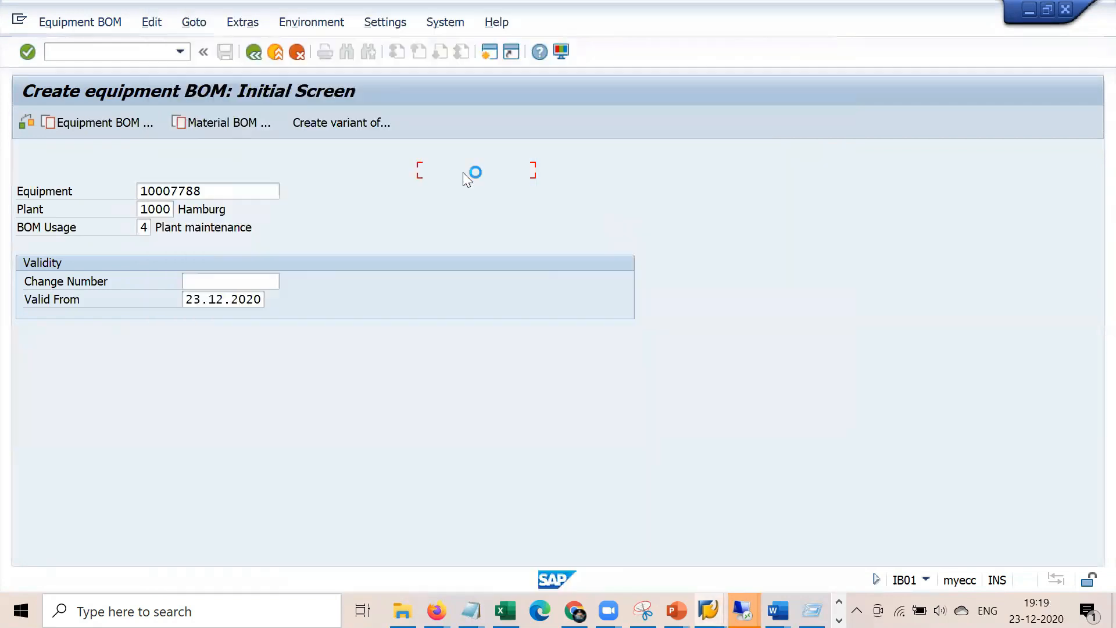
key("Return")
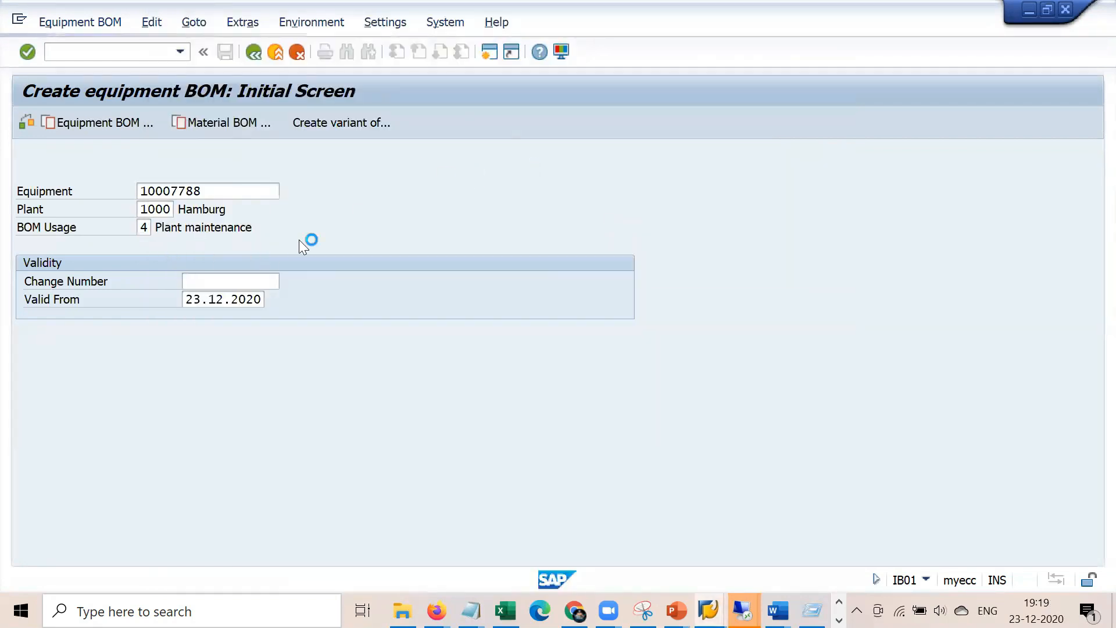
Switch to Display and view the equipment's seven BOM items, copying the equipment number
left_click(75, 22)
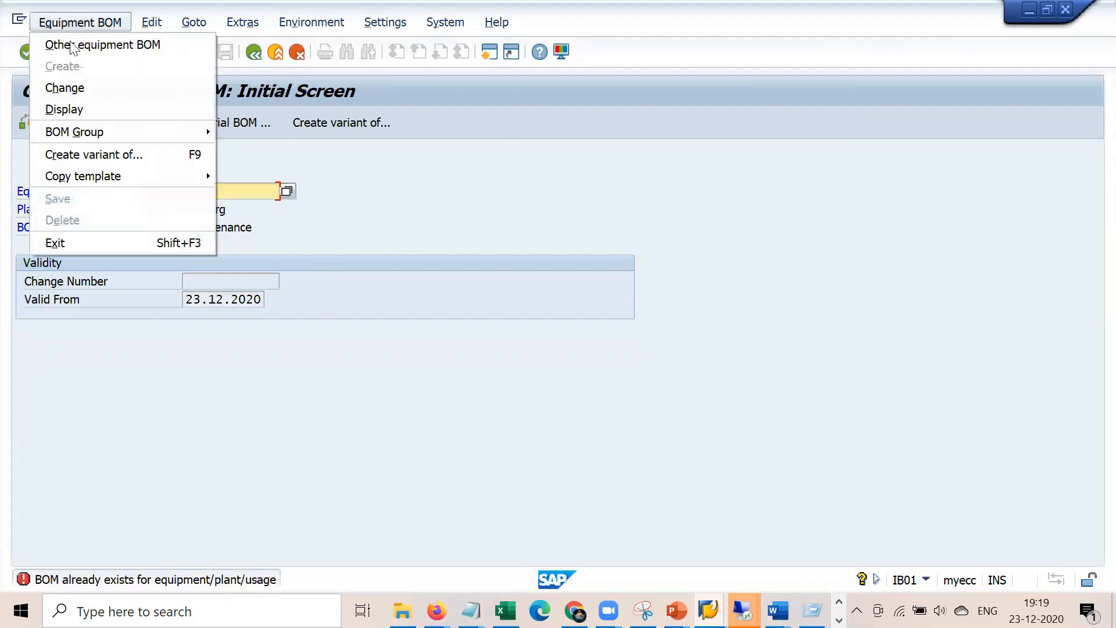
left_click(85, 109)
key("Return")
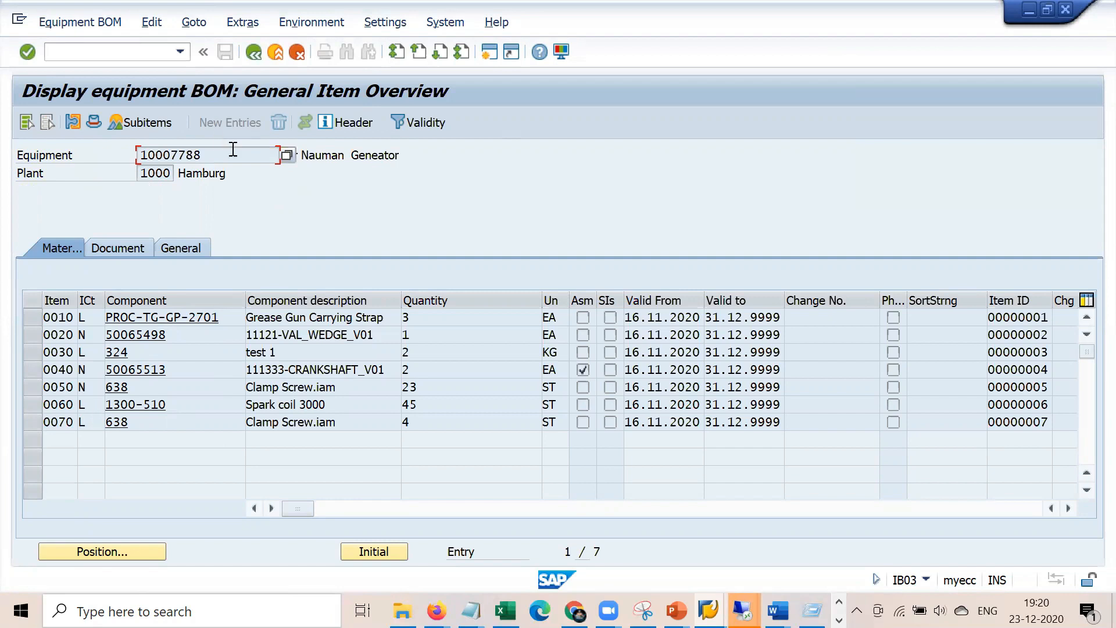
left_click_drag(204, 155, 112, 156)
key("ctrl+c")
Run /niw31 to start creating a new maintenance order
left_click(151, 45)
type("/niw31")
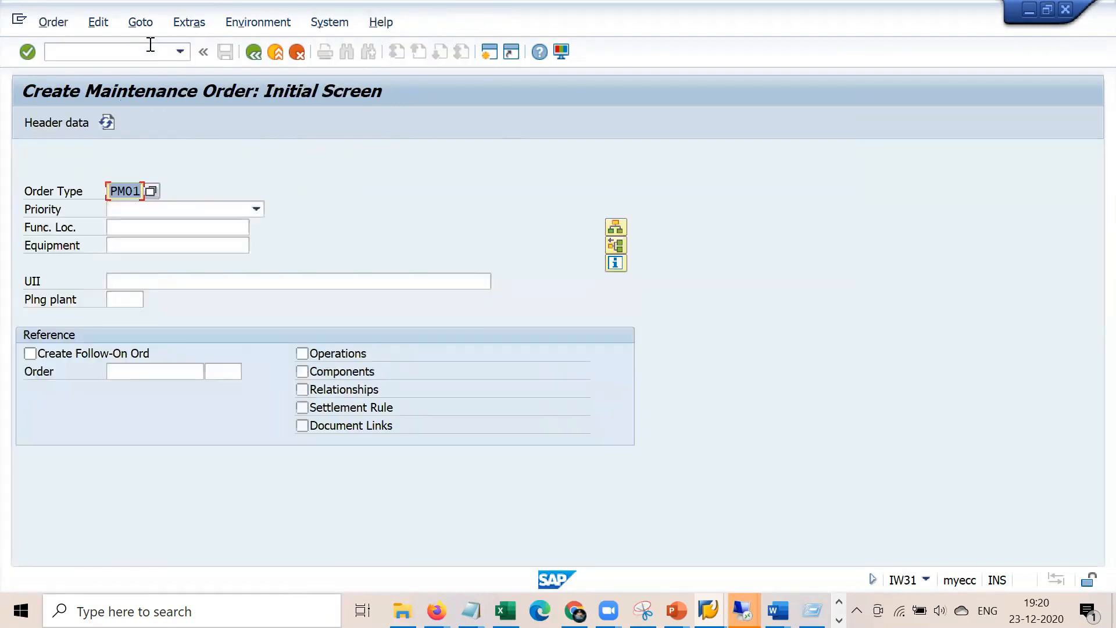
key("Tab")
key("Tab")
key("Tab")
Fill the order header for equipment 10007788: description from history, work center 1710, plant 1000
key("ctrl+v")
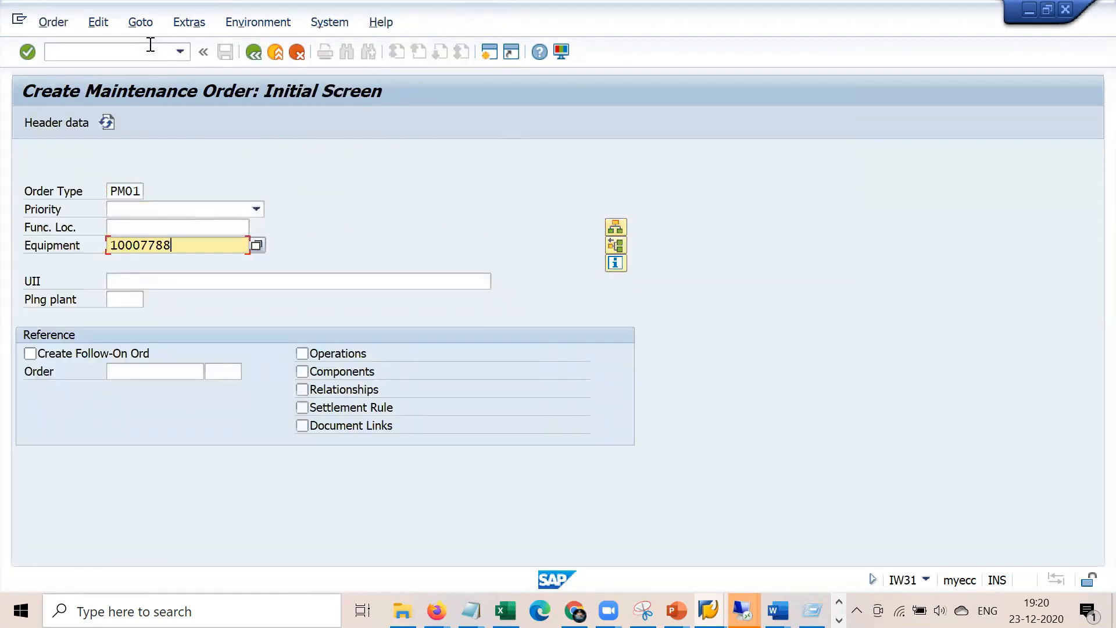
key("Return")
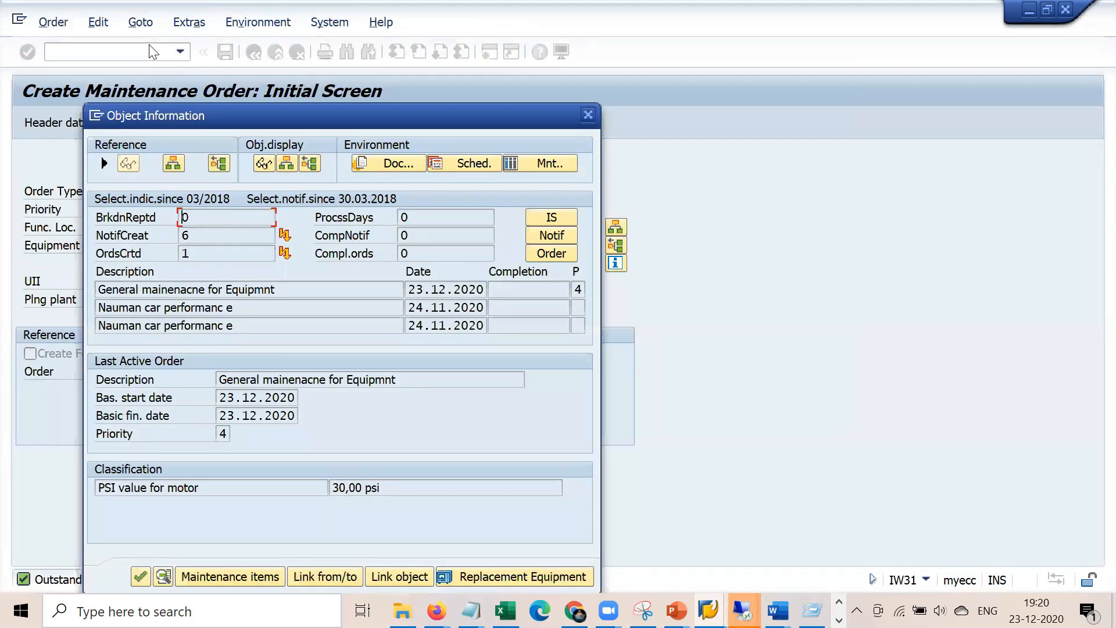
key("Return")
key("Return")
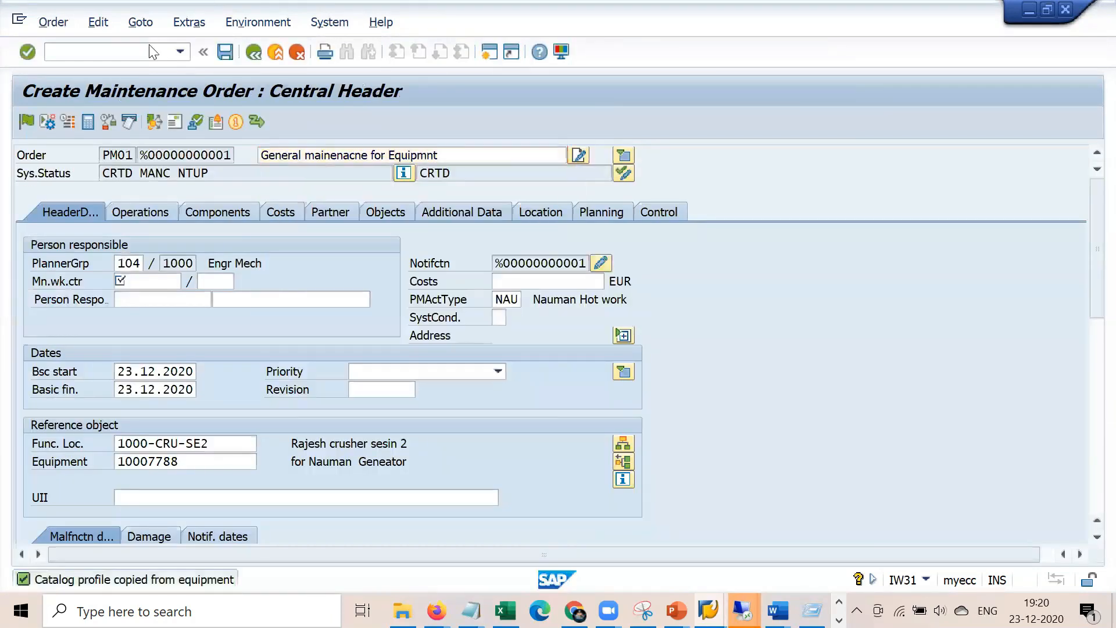
key("Return")
key("Tab")
key("Down")
key("Return")
key("Tab")
key("Up")
key("Down")
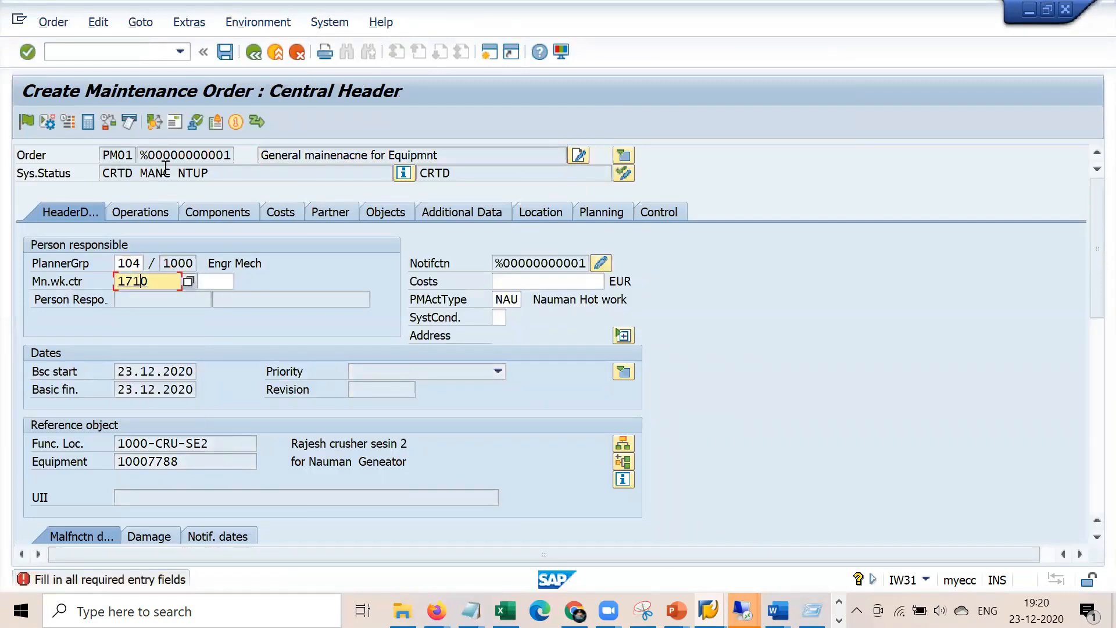
key("Tab")
key("Down")
key("Return")
key("Return")
Copy the equipment number and move through Operations to the Components tab
left_click_drag(201, 461, 103, 462)
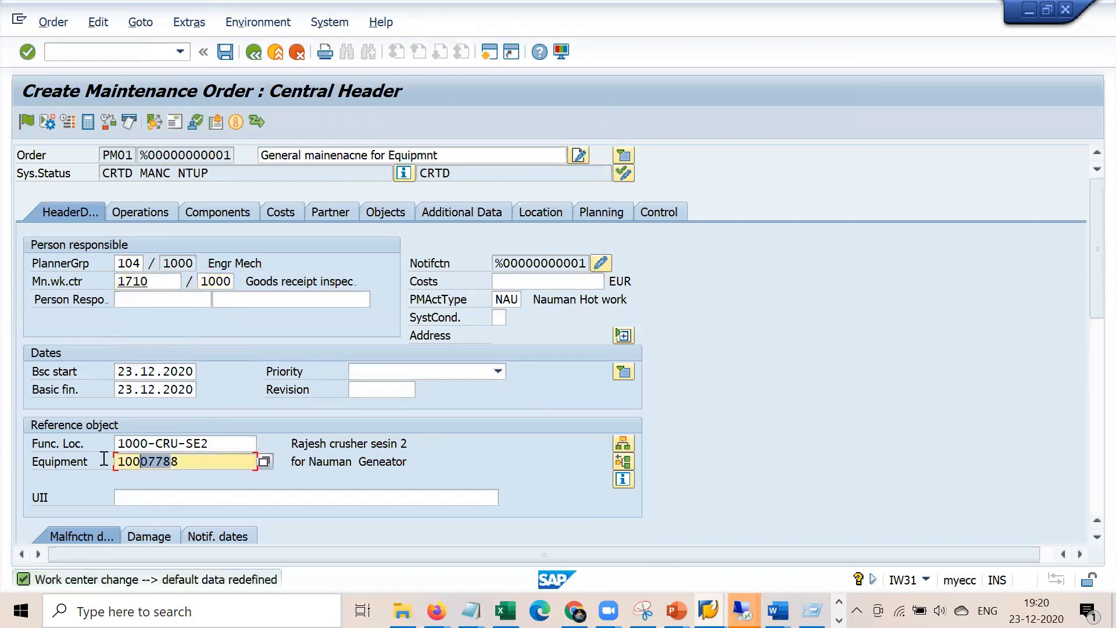
left_click(149, 215)
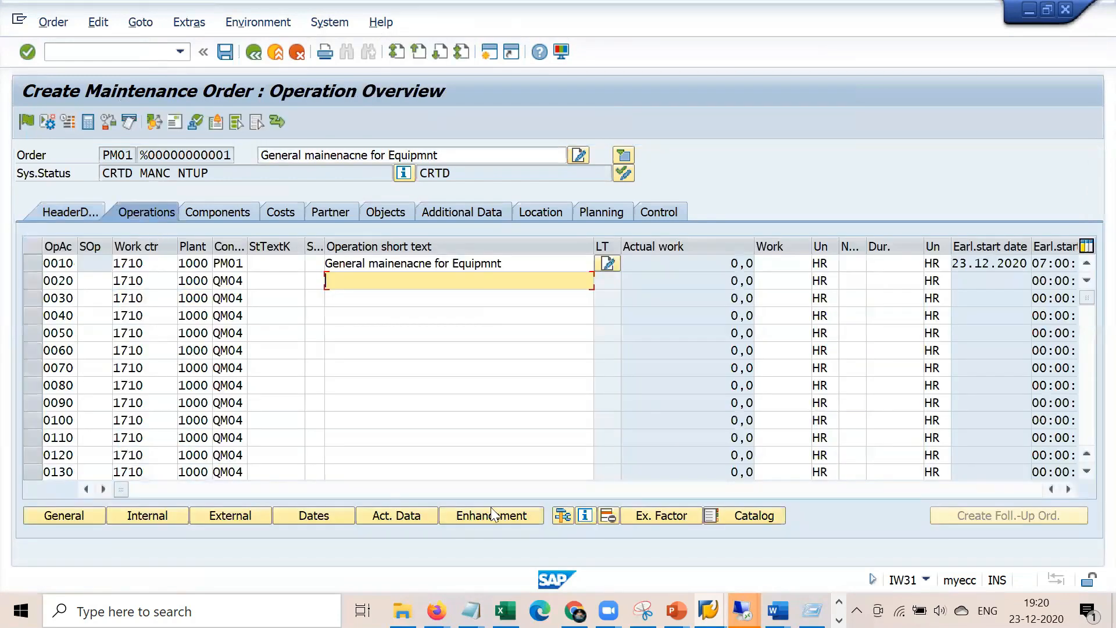
left_click(230, 209)
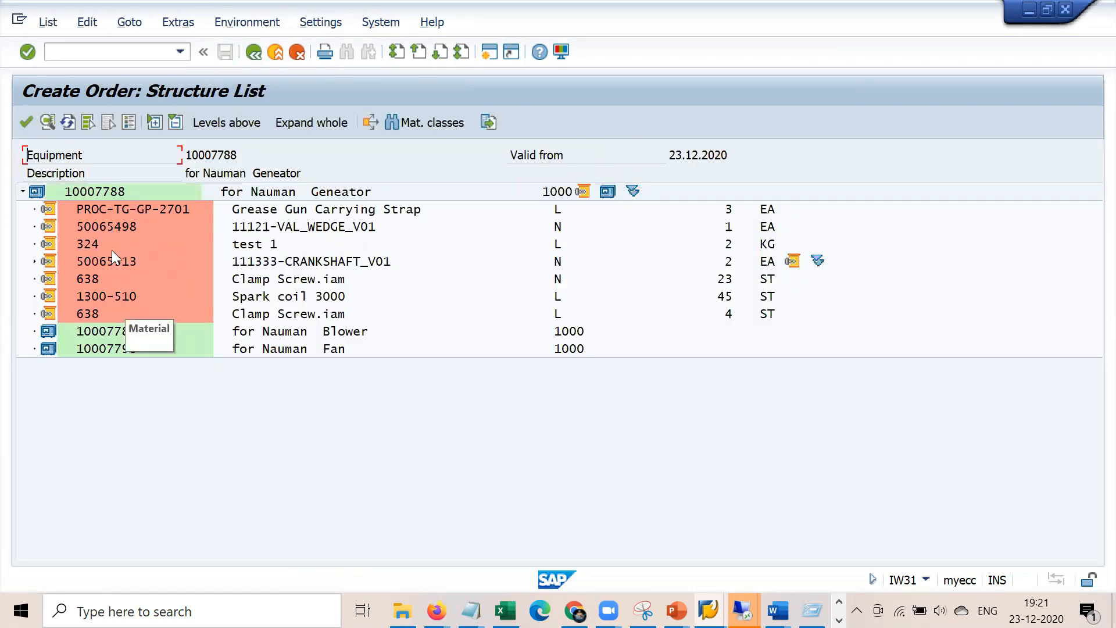
Add 638 Clamp Screw.iam (4 ST, operation 0010) from the structure list, then bring up the notes
double_click(84, 262)
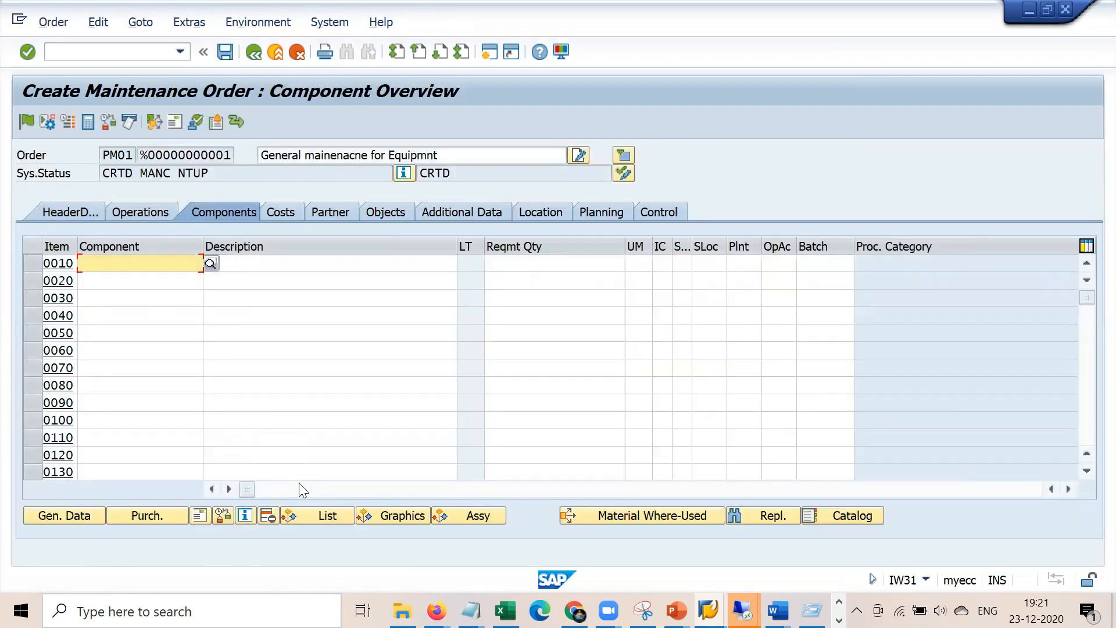
left_click(323, 515)
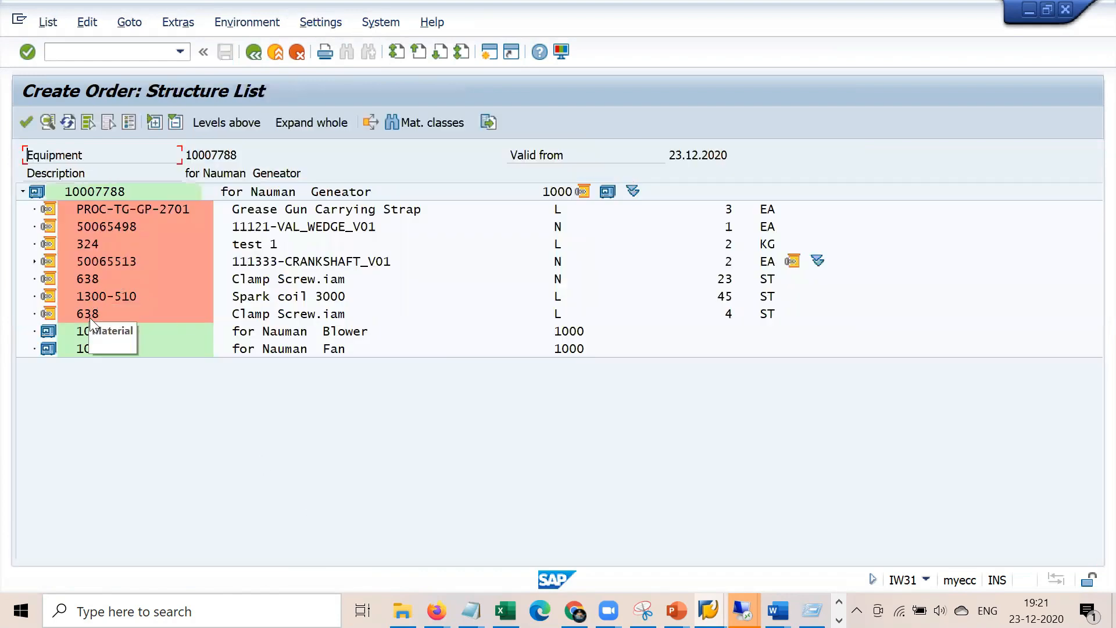
double_click(90, 317)
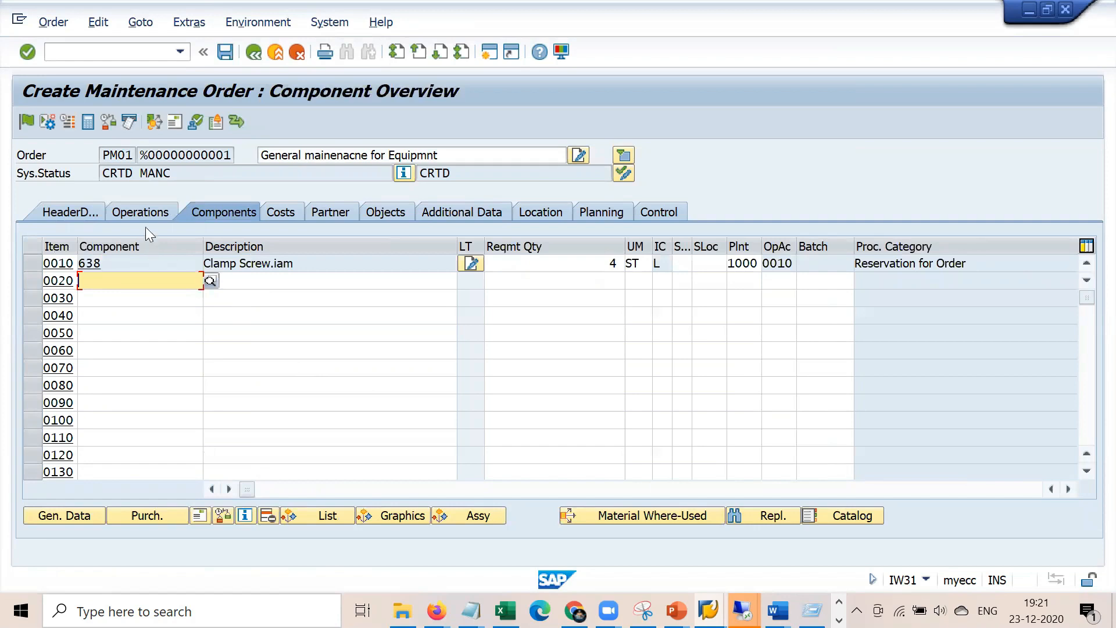
left_click(149, 212)
left_click(77, 213)
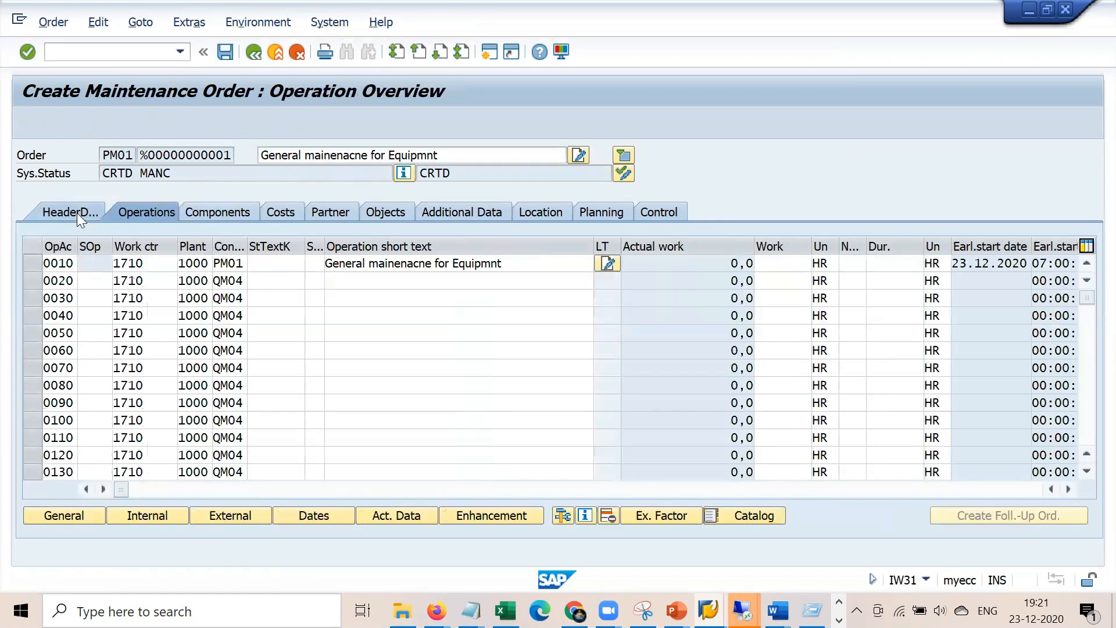
left_click(228, 213)
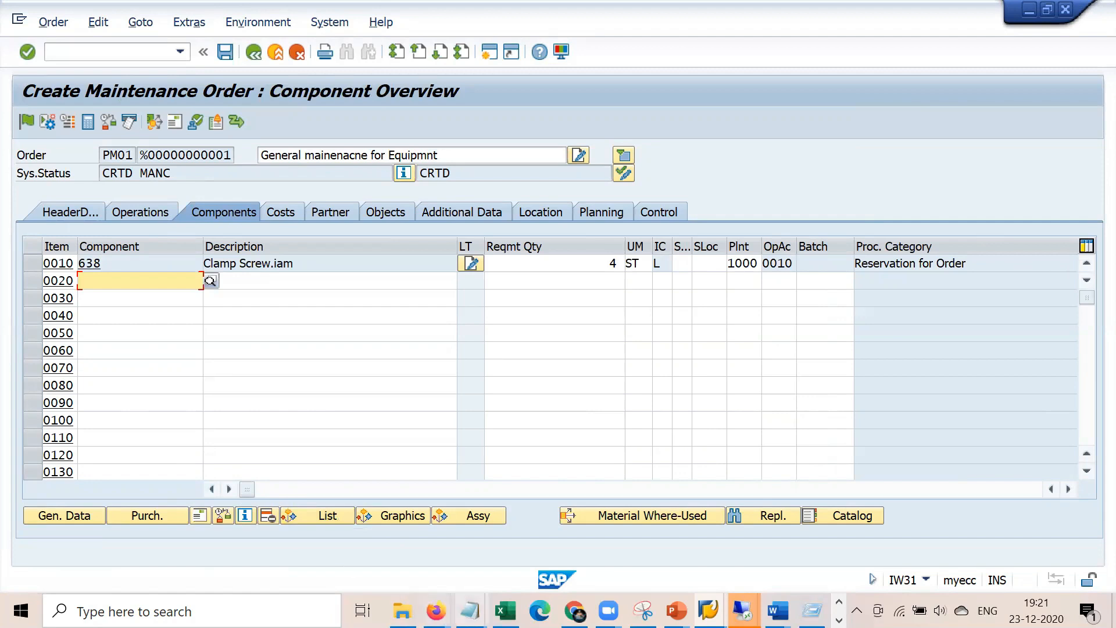
left_click(470, 611)
left_click(422, 518)
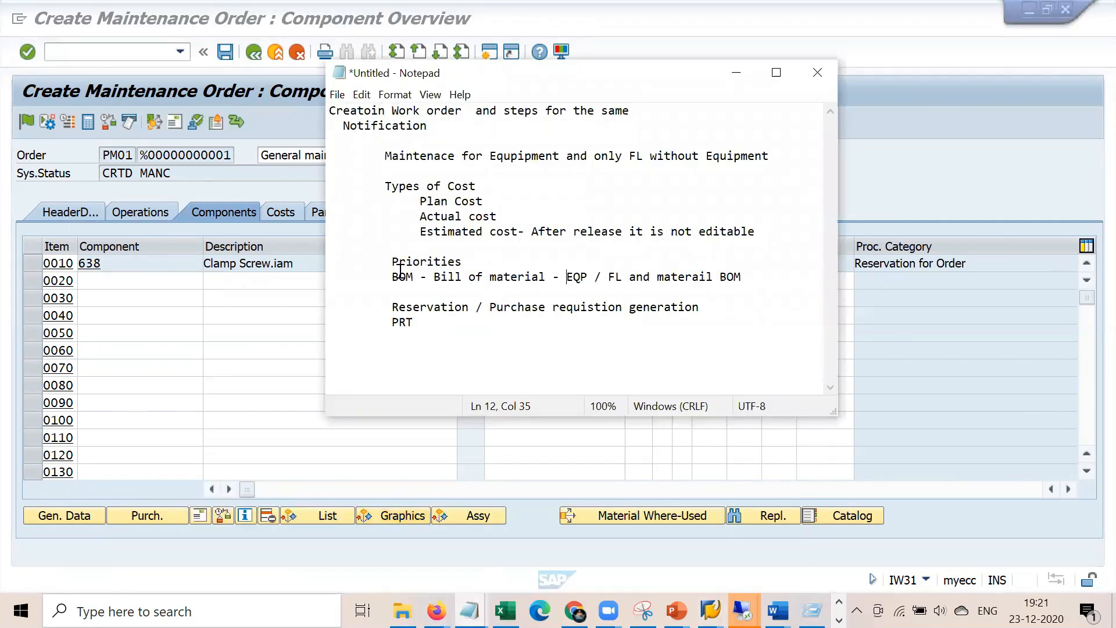
Highlight the word PRT in the Notepad notes, then return to the SAP order window
left_click_drag(391, 323, 422, 323)
left_click(443, 344)
left_click(266, 174)
Fill Reported by with the suggested reporter and save despite the cost-calculation error, creating order 810775
left_click(225, 54)
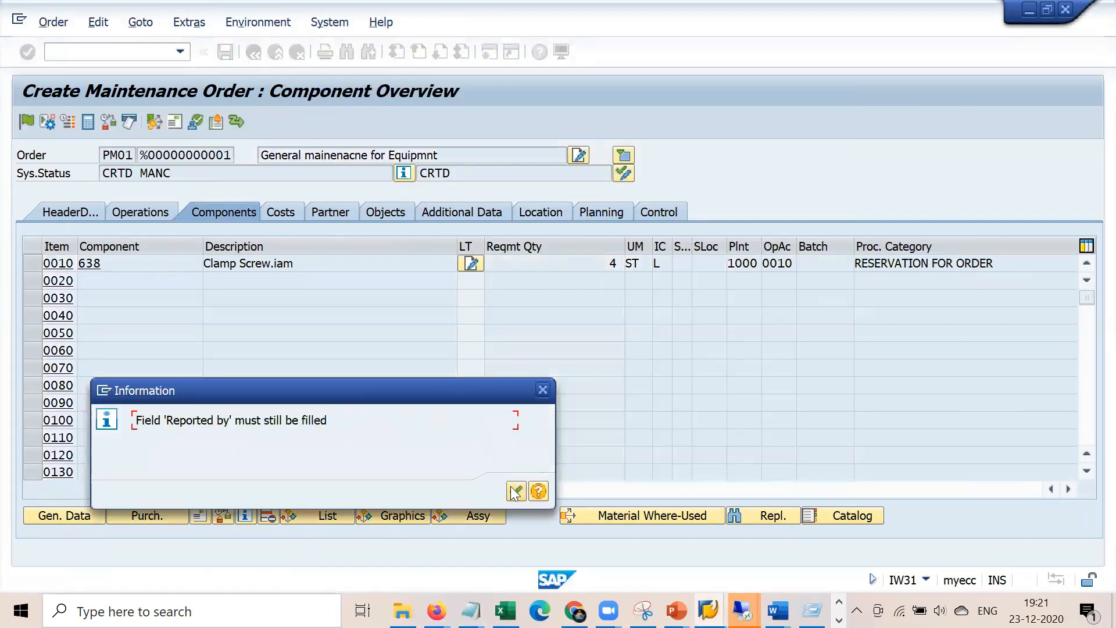
left_click(516, 492)
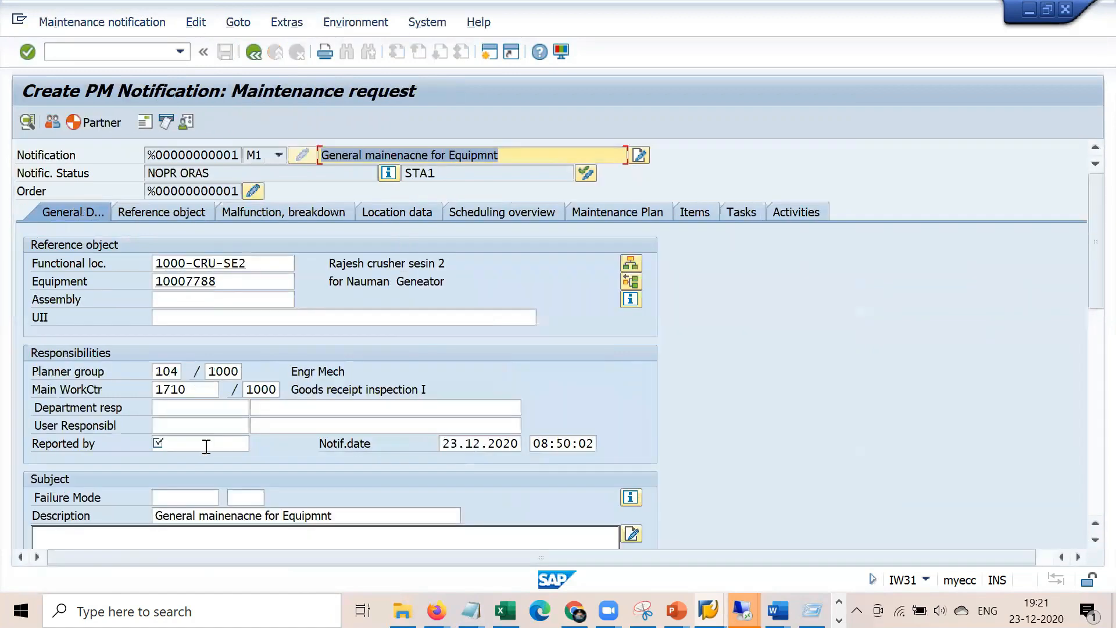
left_click(206, 446)
key("Down")
key("Return")
key("Return")
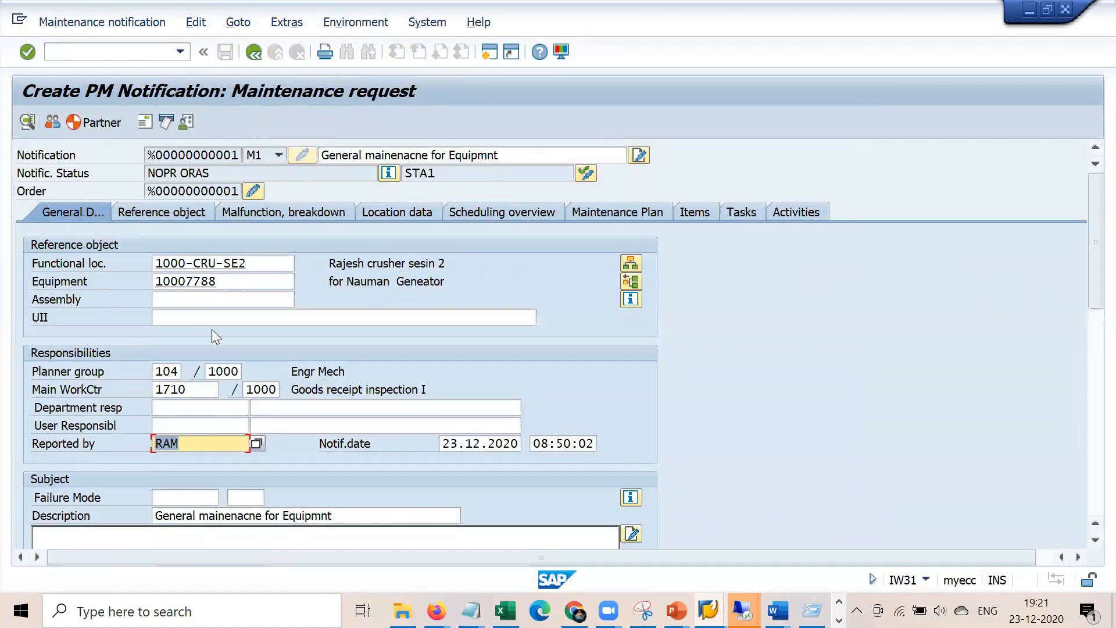
left_click(253, 53)
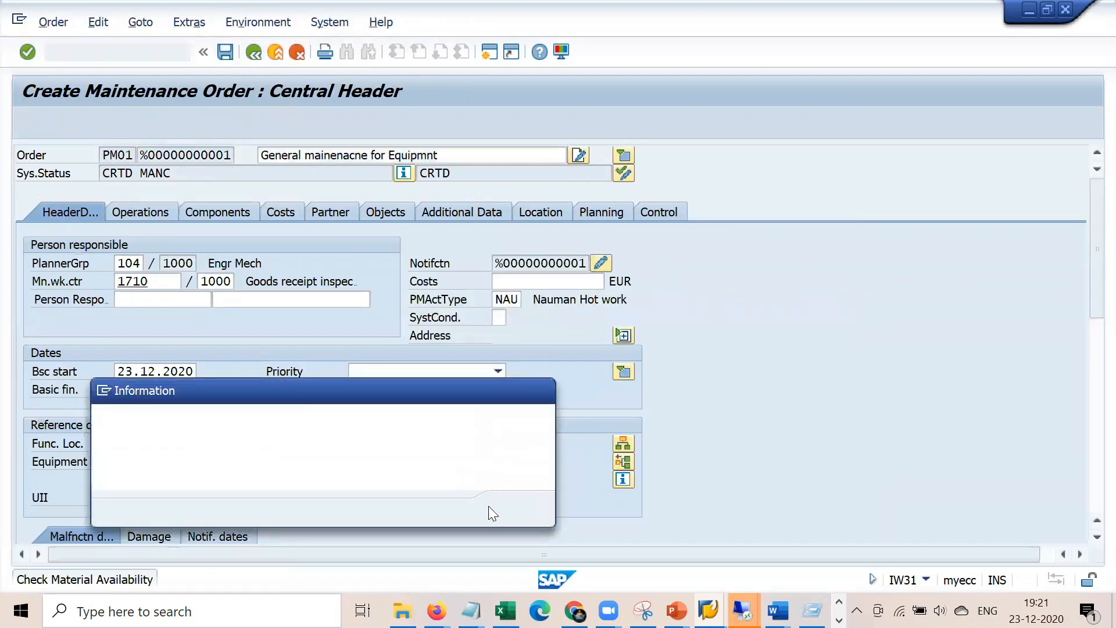
left_click(517, 512)
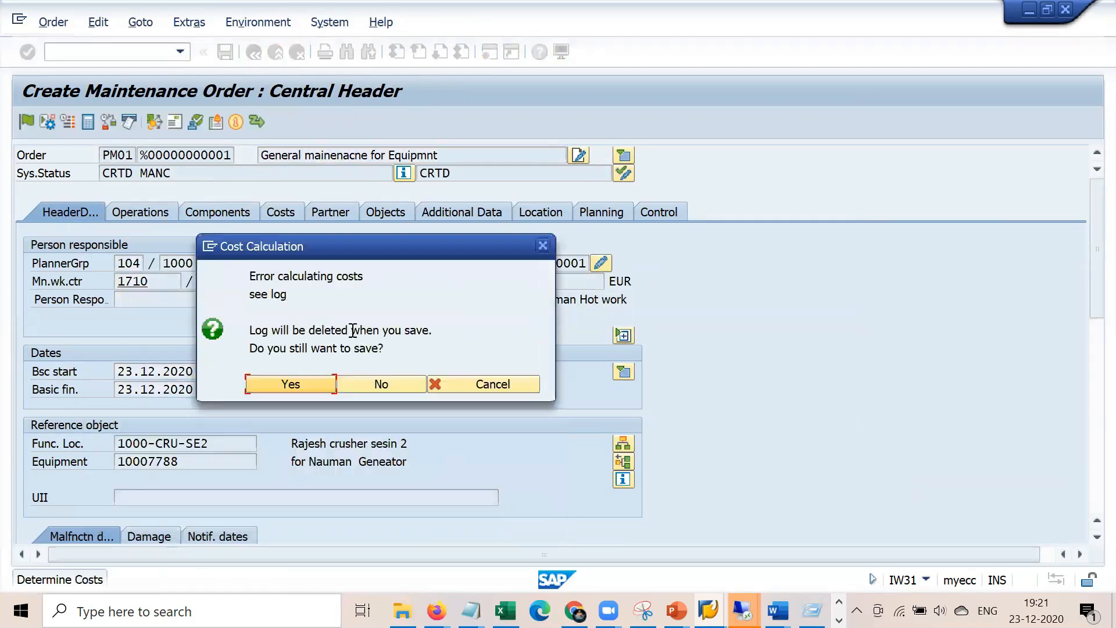
left_click(257, 385)
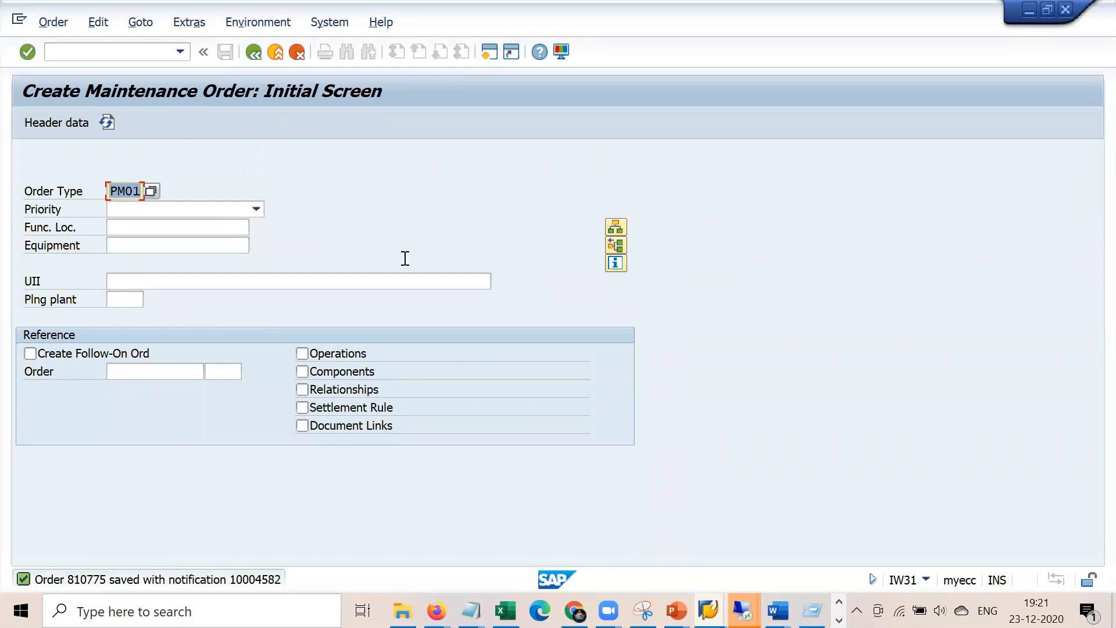
left_click(471, 609)
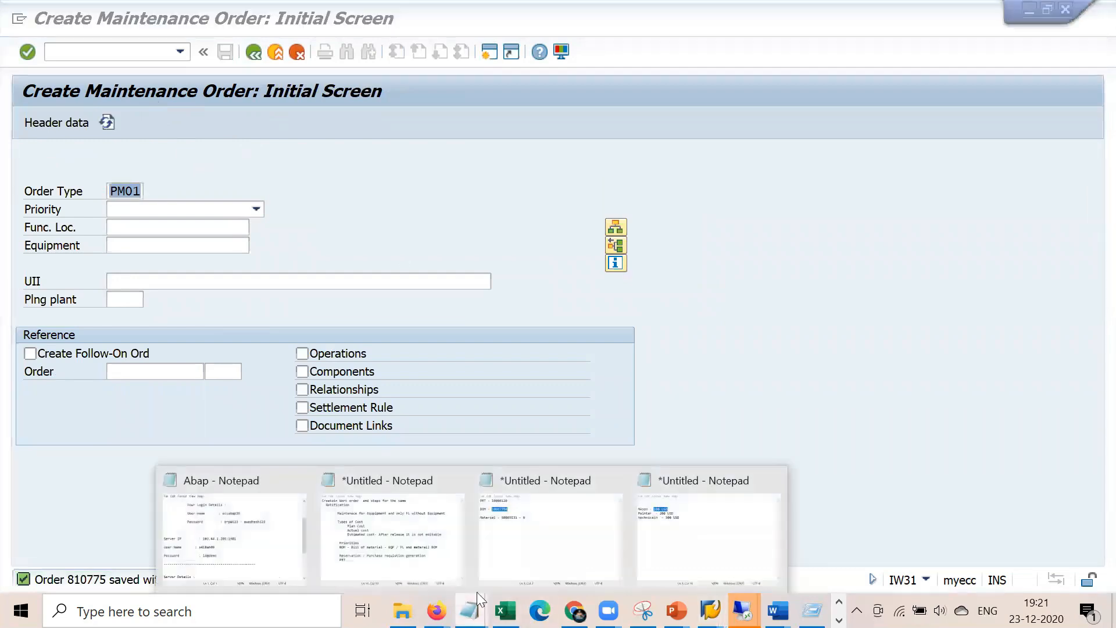
Add ' - Production resource tool' after PRT in the Notepad notes and start a new line
left_click(435, 520)
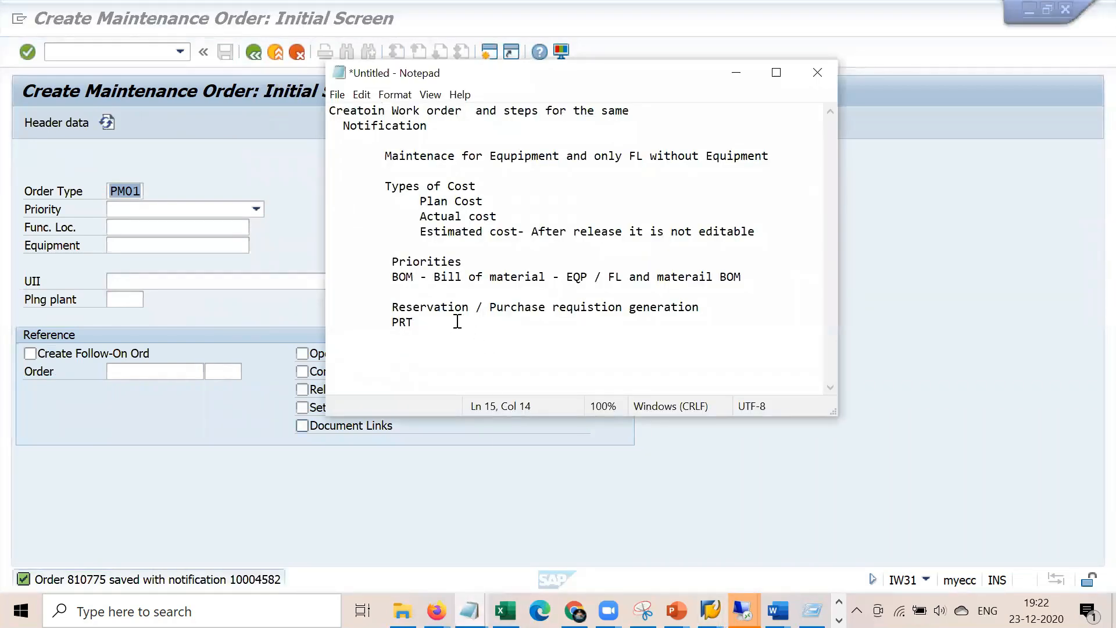
type("- PRodu")
key("BackSpace")
key("BackSpace")
key("BackSpace")
type("r")
key("BackSpace")
key("BackSpace")
type("roducotin")
key("BackSpace")
key("BackSpace")
key("BackSpace")
key("BackSpace")
key("BackSpace")
type("tion r")
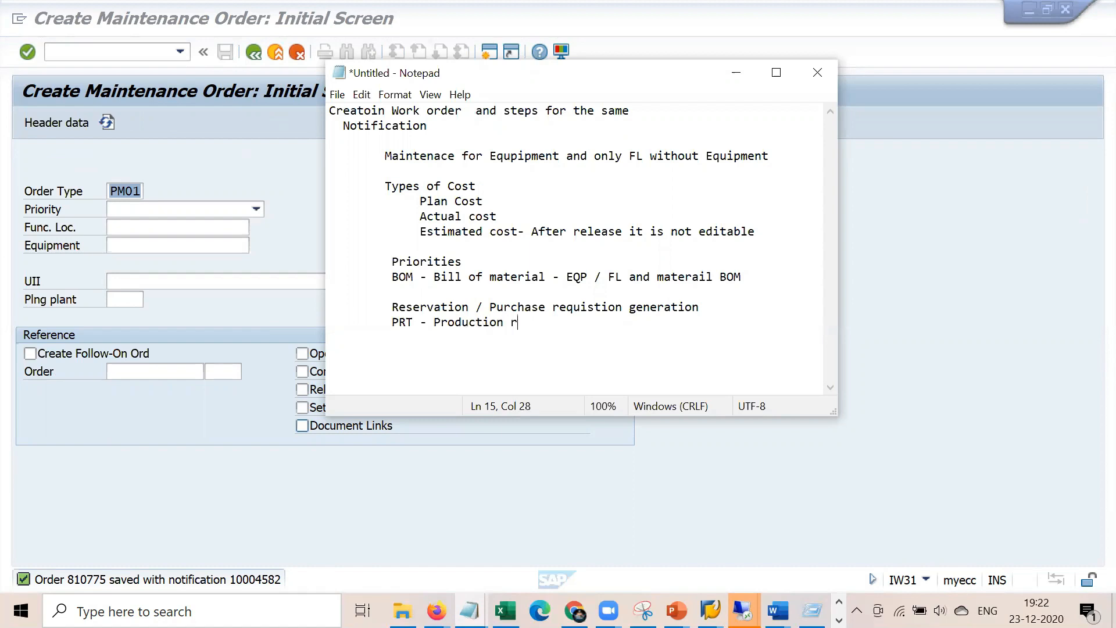
type("esource tool")
key("Return")
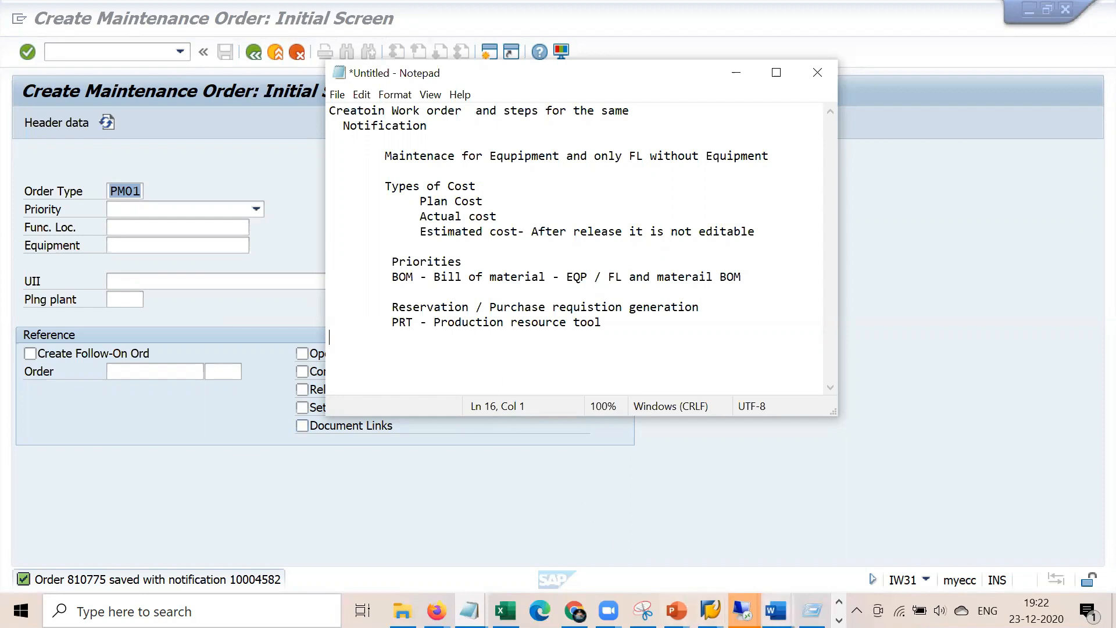
Open the Blueprint PM document in Word, glance through it, then minimize all windows
mouse_move(777, 610)
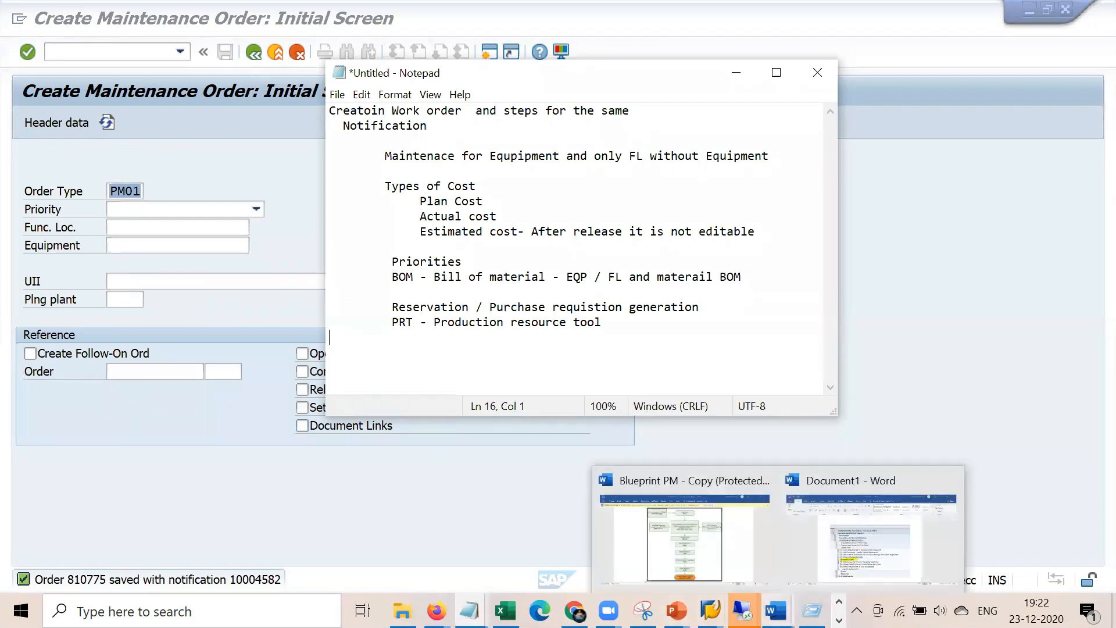
left_click(684, 539)
scroll(586, 472, "down", 15)
scroll(587, 478, "up", 20)
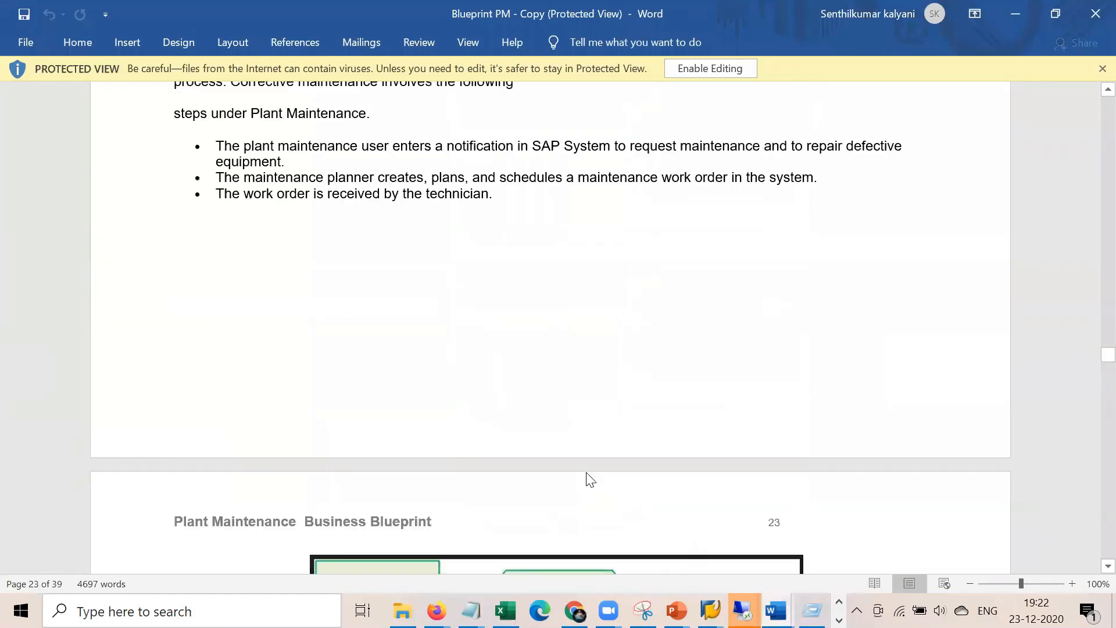
scroll(587, 477, "up", 20)
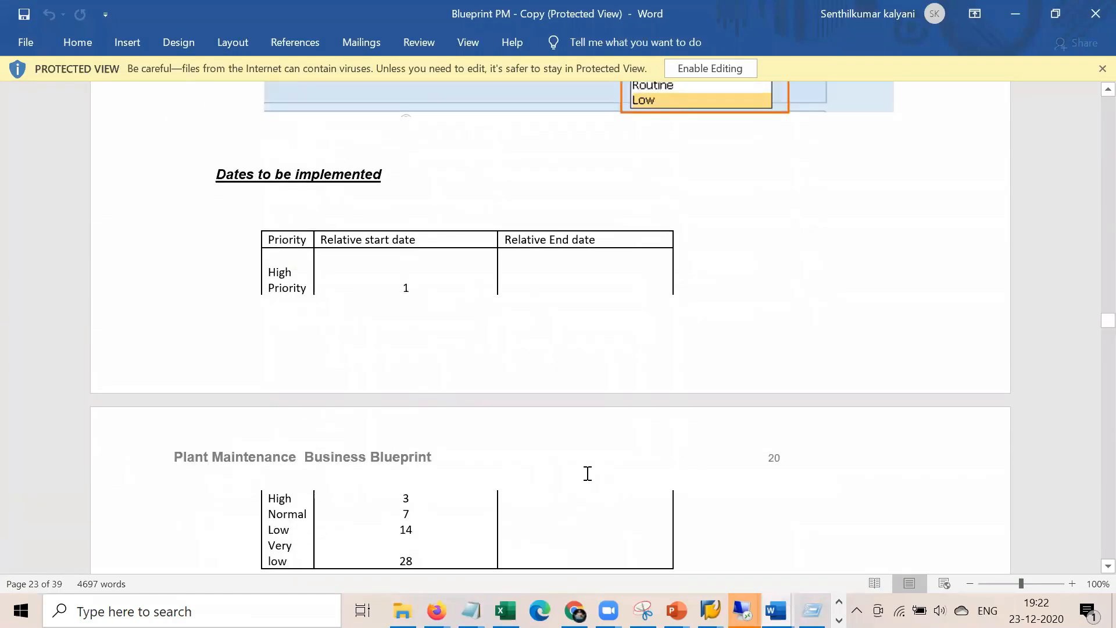
key("alt+Tab")
key("super+d")
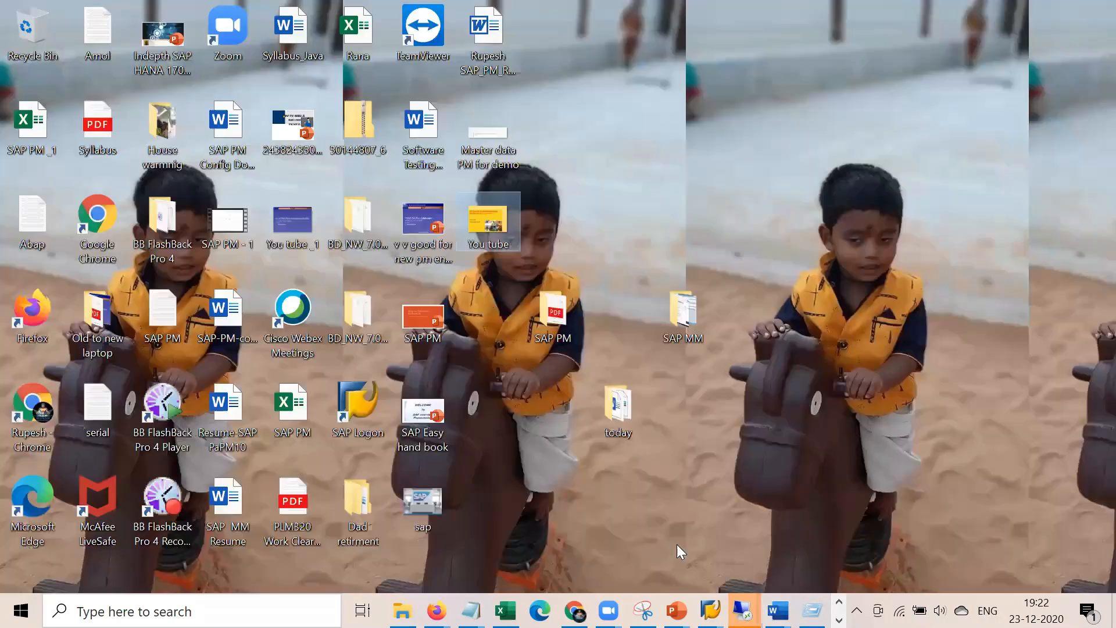
Reopen Blueprint PM, read section 5.1.1 Production Resources & Tools, and return to SAP
mouse_move(776, 610)
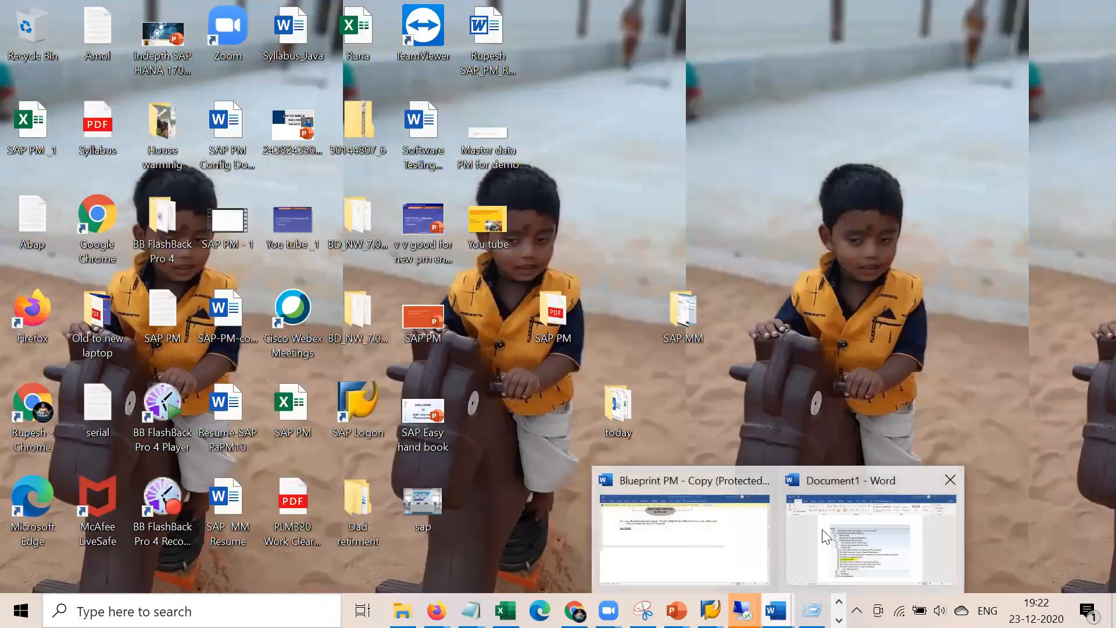
left_click(698, 531)
scroll(568, 421, "up", 10)
scroll(568, 419, "up", 15)
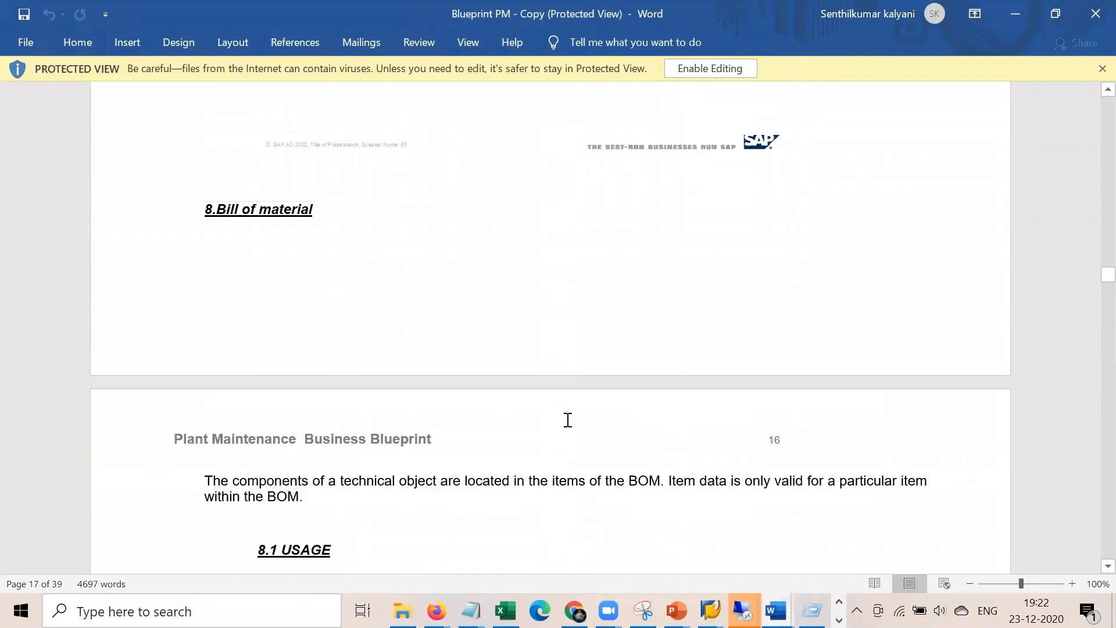
scroll(568, 419, "up", 20)
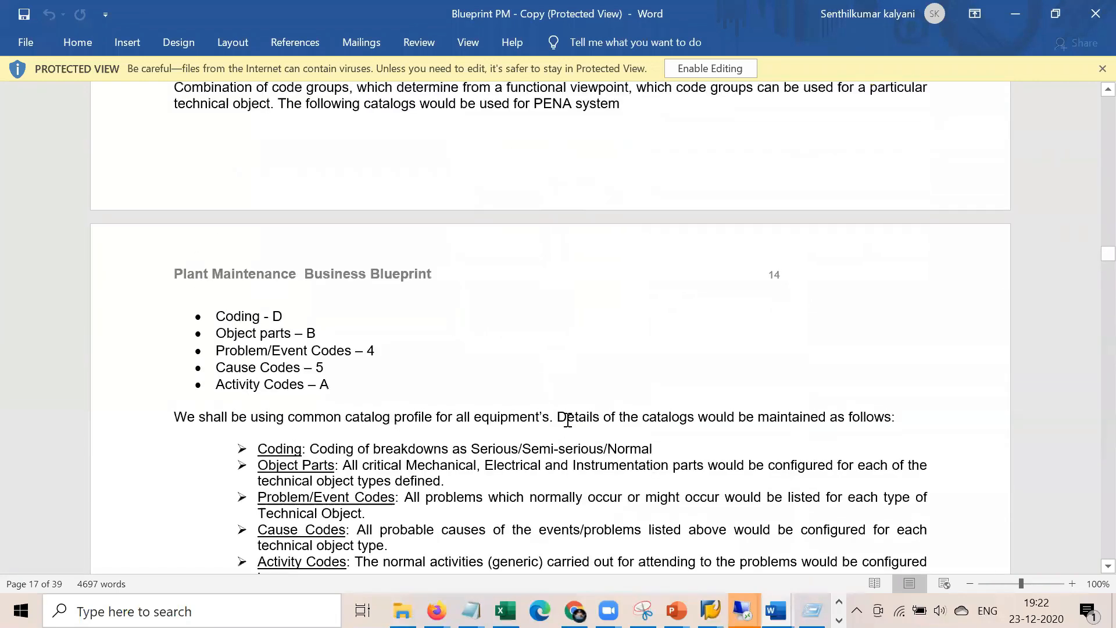
scroll(567, 422, "up", 20)
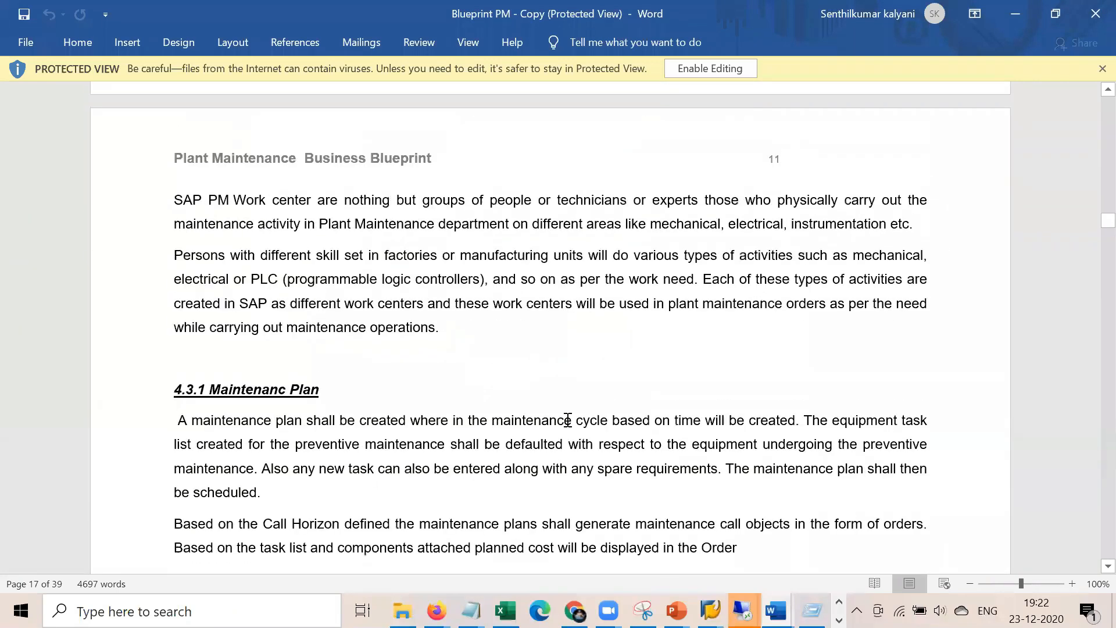
scroll(567, 420, "up", 6)
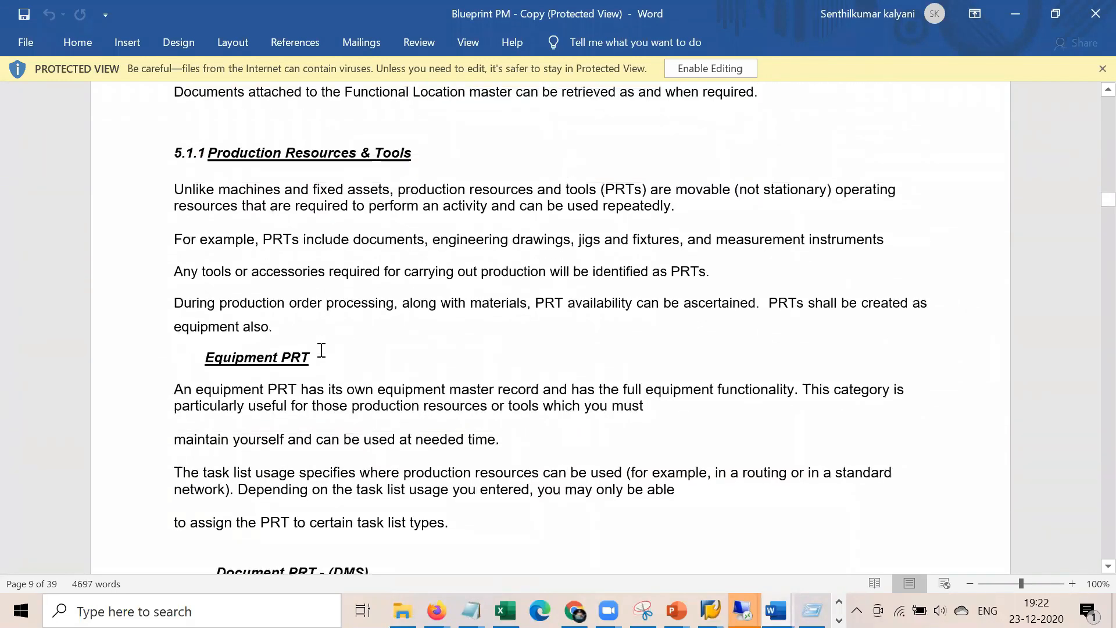
left_click_drag(255, 356, 223, 357)
scroll(339, 358, "down", 5)
left_click_drag(383, 323, 231, 309)
key("alt+Tab")
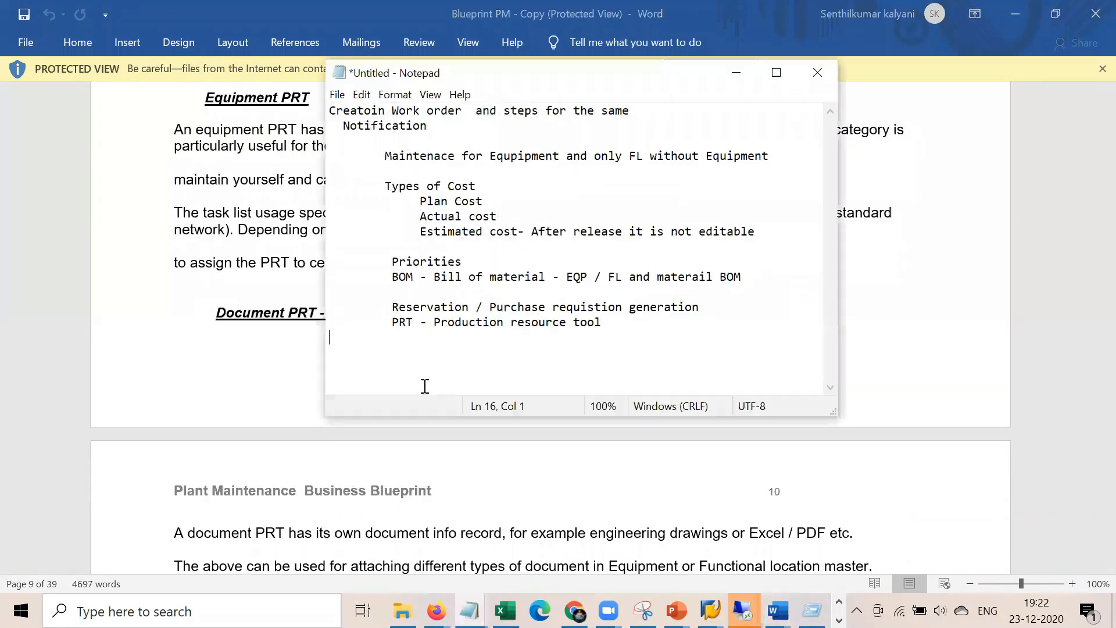
key("alt+Tab")
key("alt+Tab")
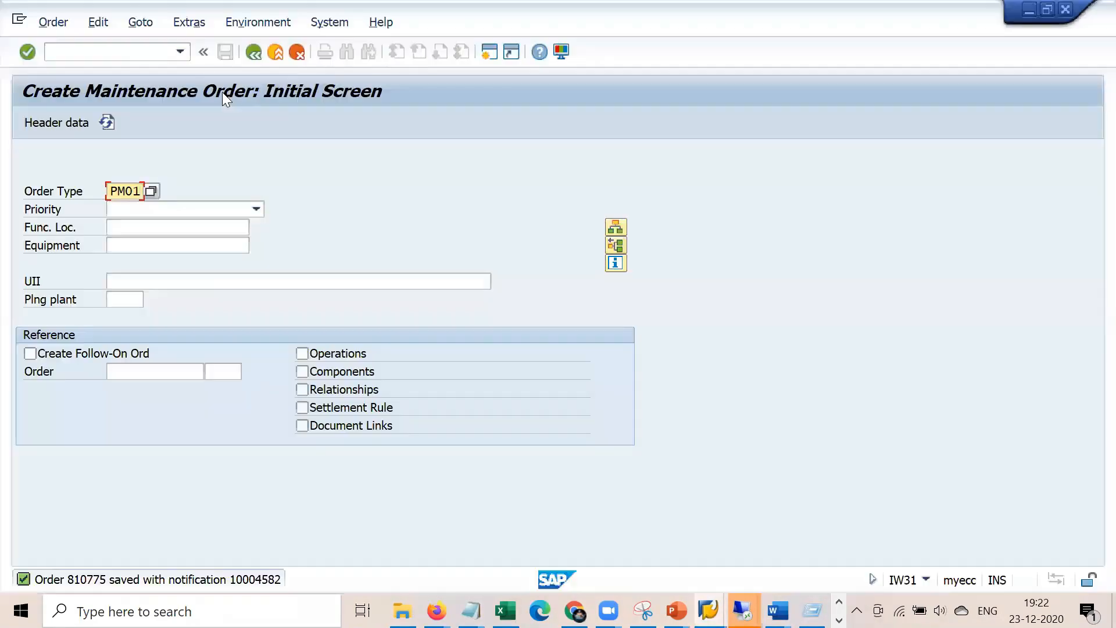
Start IE01 for a category P equipment described as 'Vibraition meter'
left_click(154, 49)
type("/nie01")
key("Return")
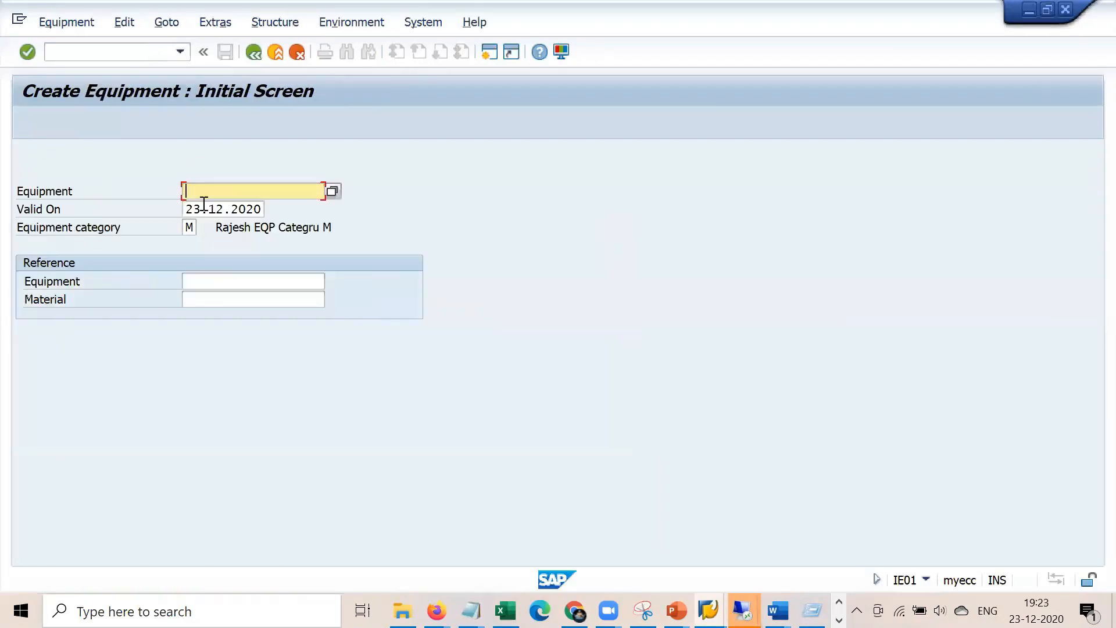
double_click(189, 226)
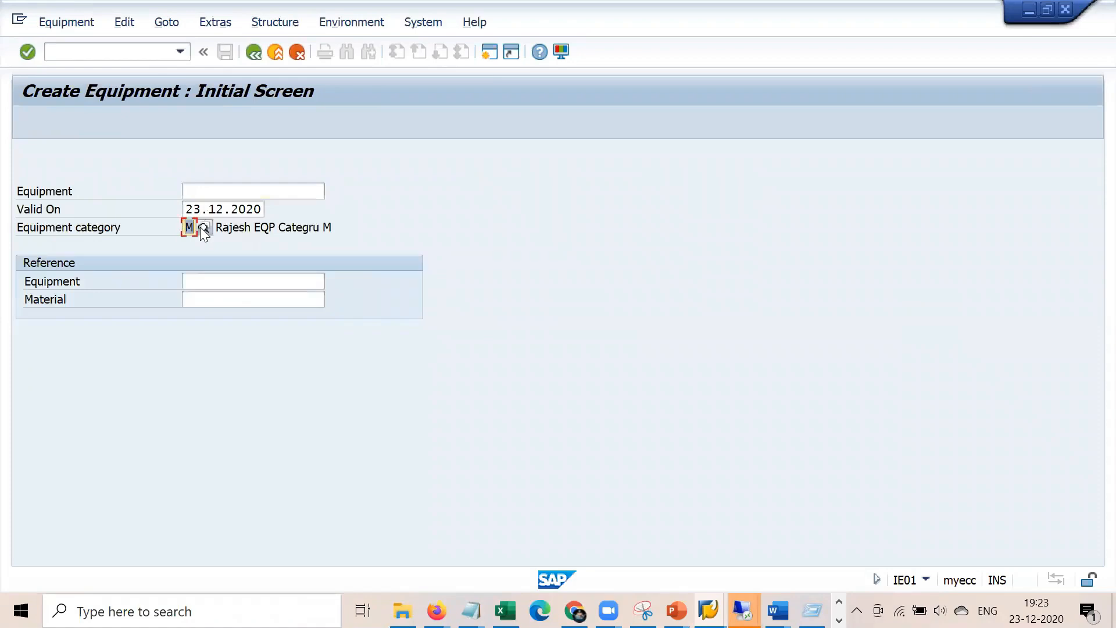
type("p")
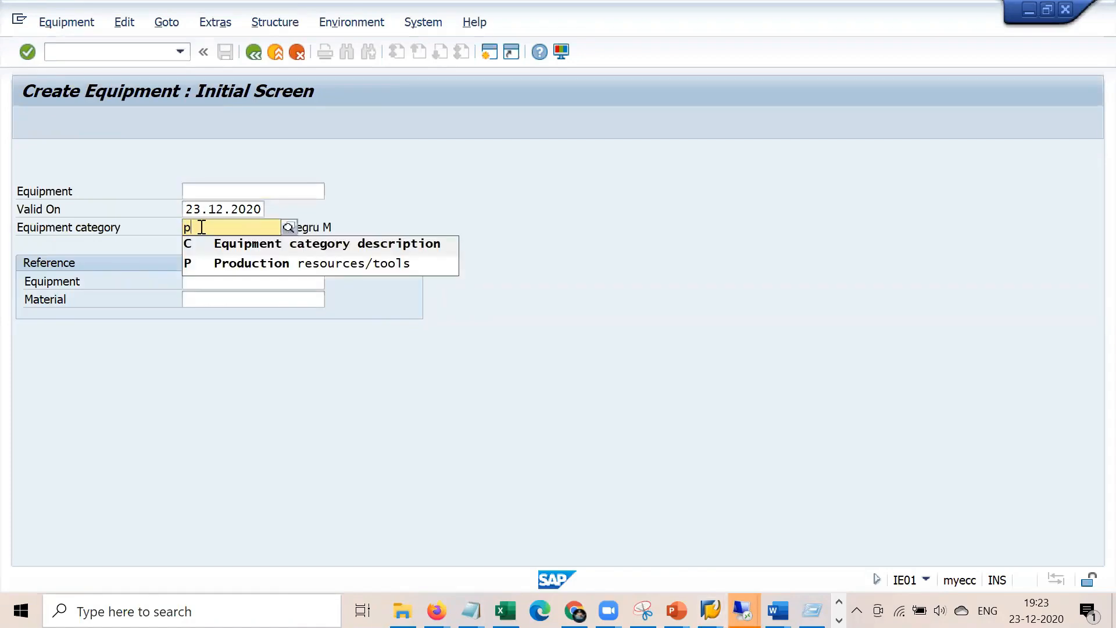
key("Return")
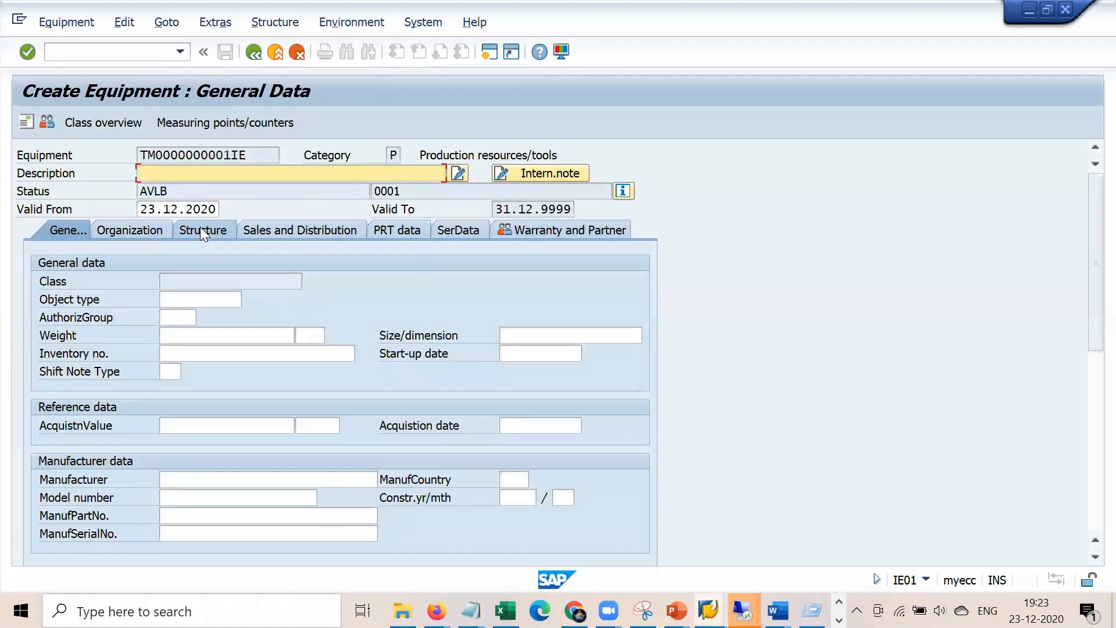
left_click(261, 176)
key("Down")
key("Down")
key("Down")
key("Down")
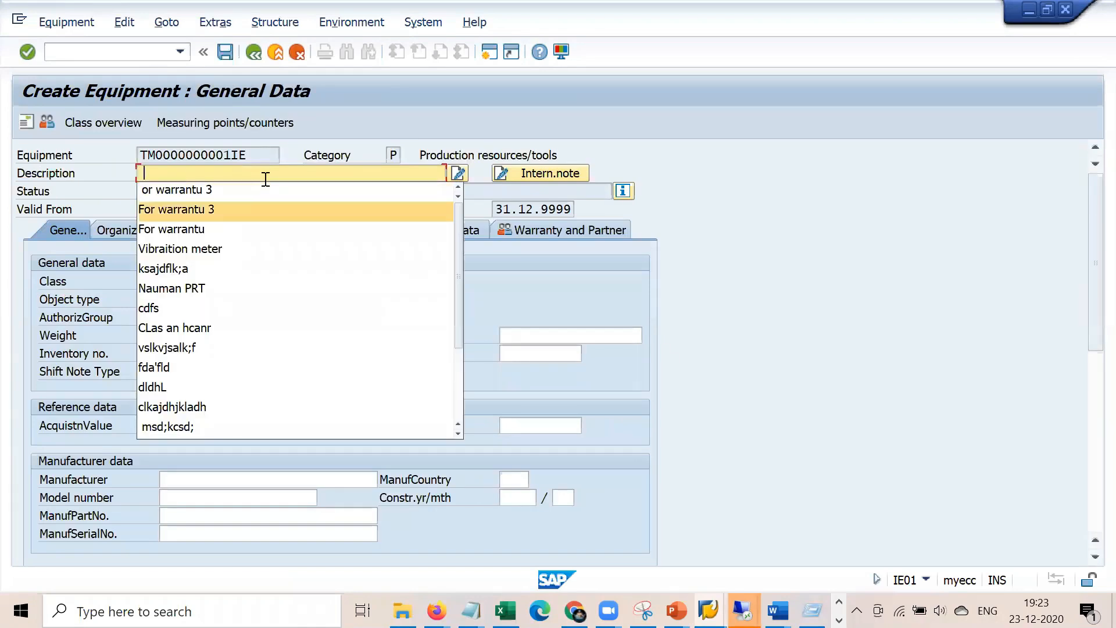
key("Return")
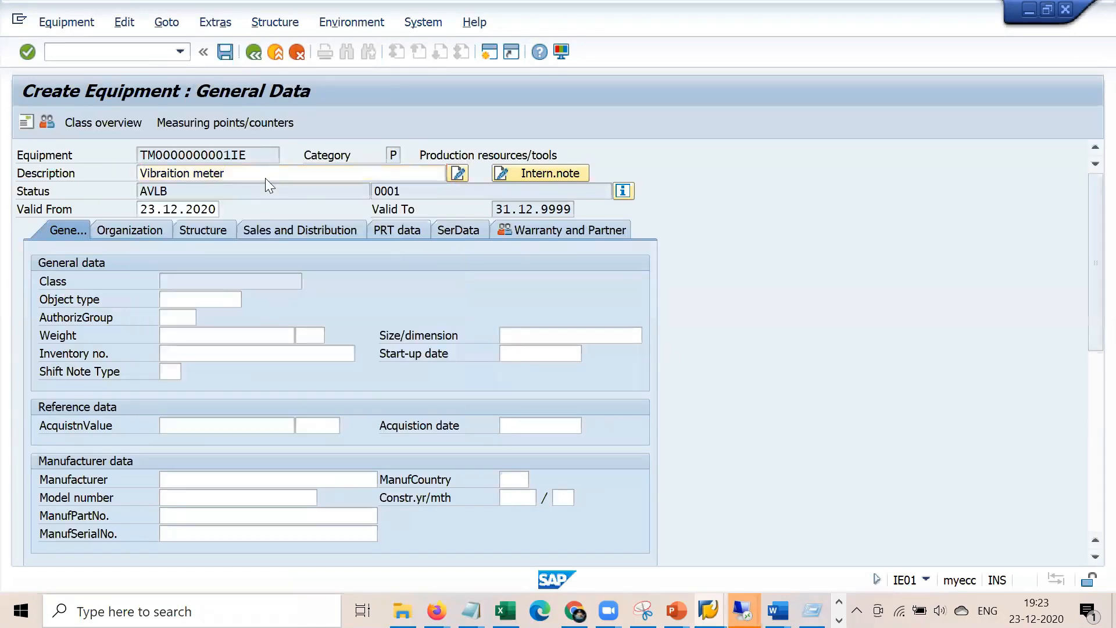
left_click(390, 155)
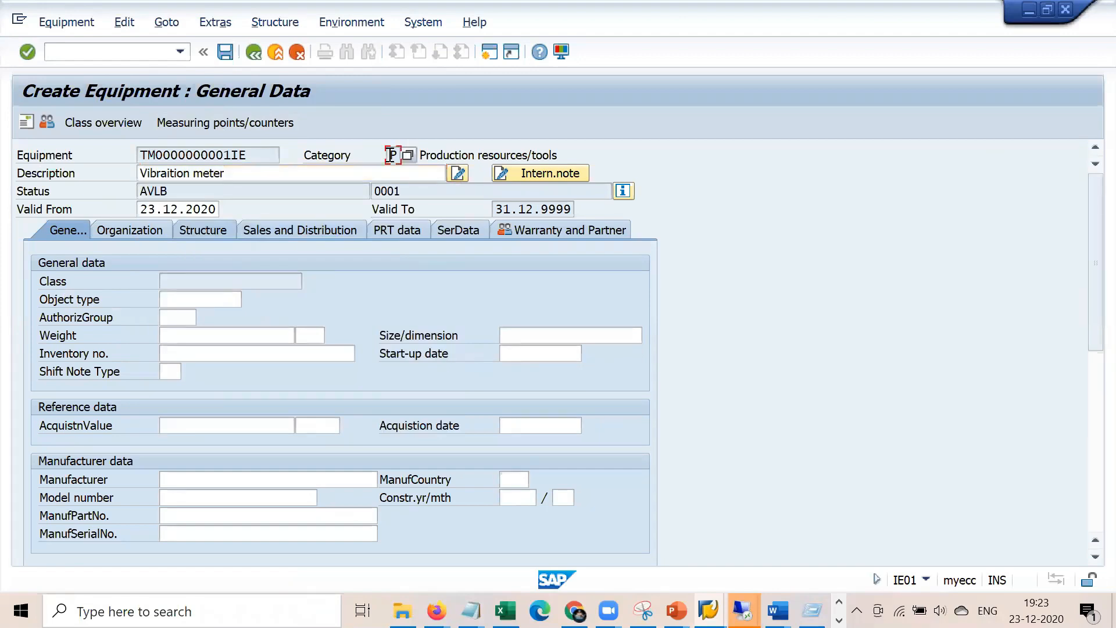
Set the PRT data task list usage to 009 (all task list types)
left_click(410, 232)
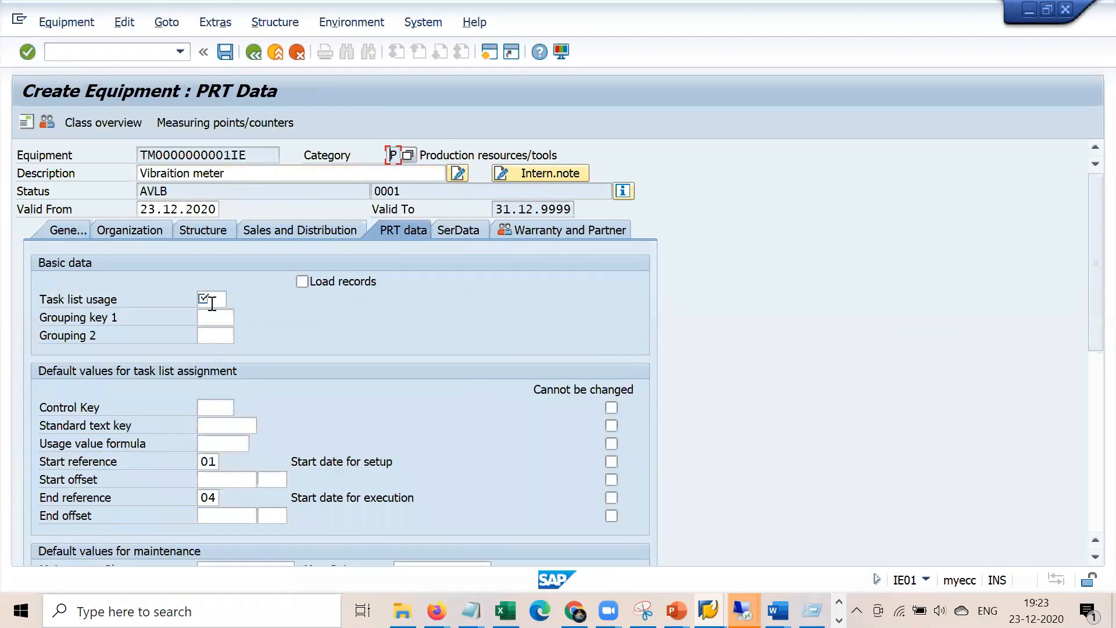
left_click(212, 301)
left_click(233, 298)
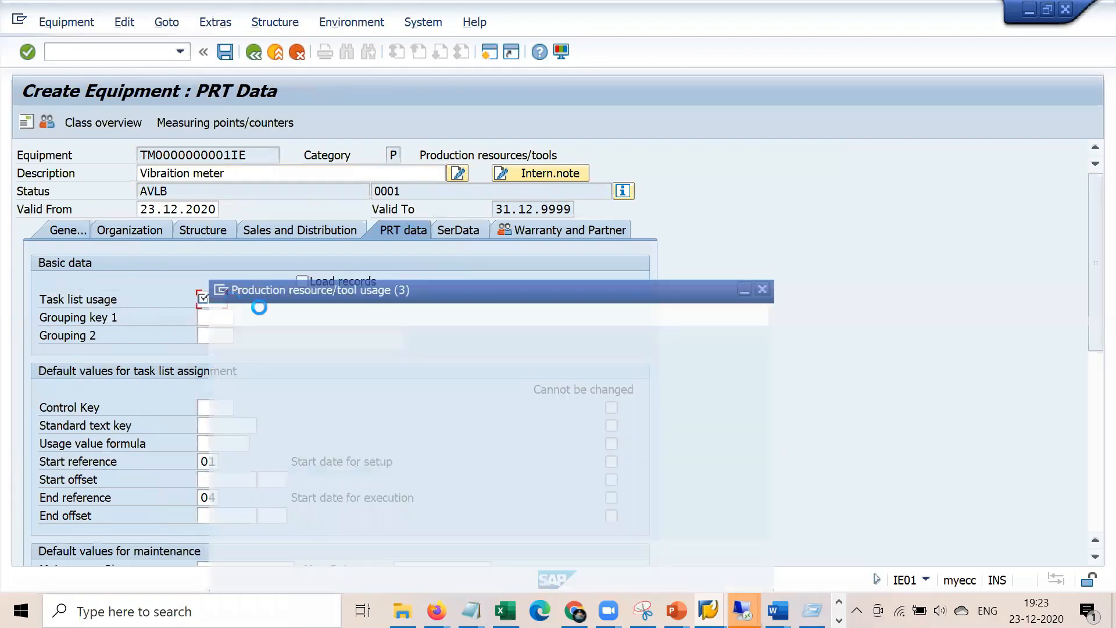
double_click(283, 282)
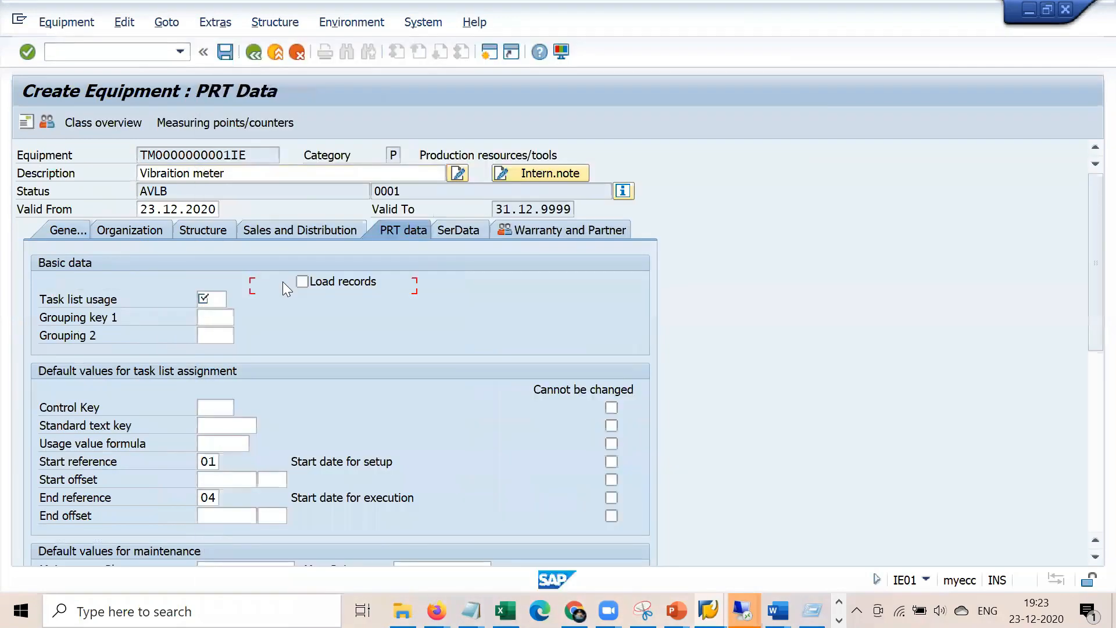
key("Return")
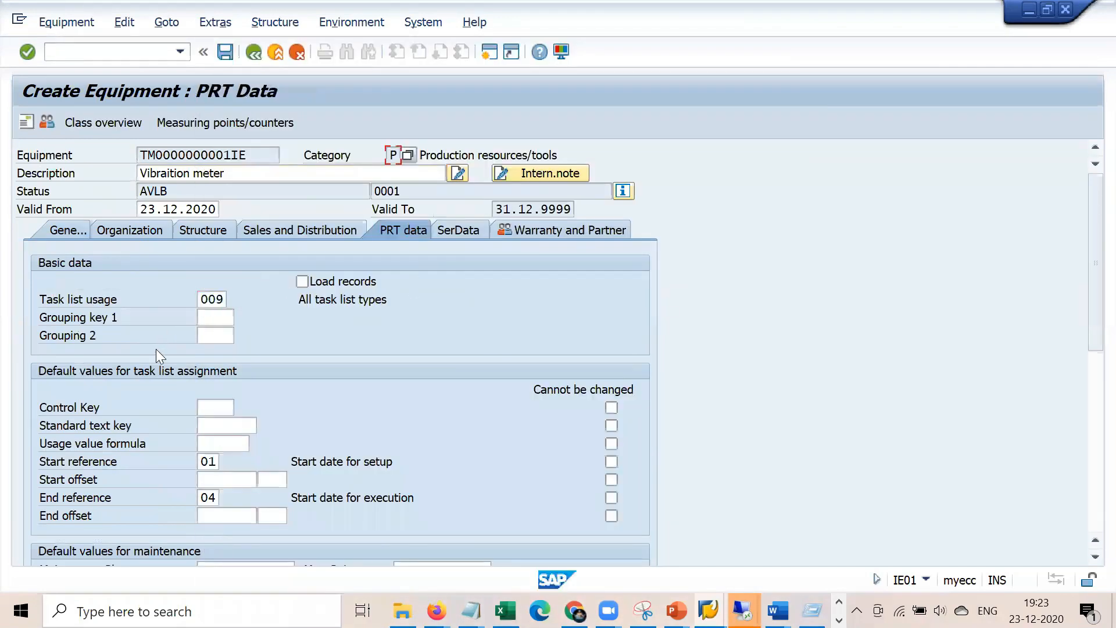
Set maintenance plant 1000 Hamburg on the Structure tab and save as equipment 10007837
left_click(62, 229)
left_click(133, 233)
left_click(180, 285)
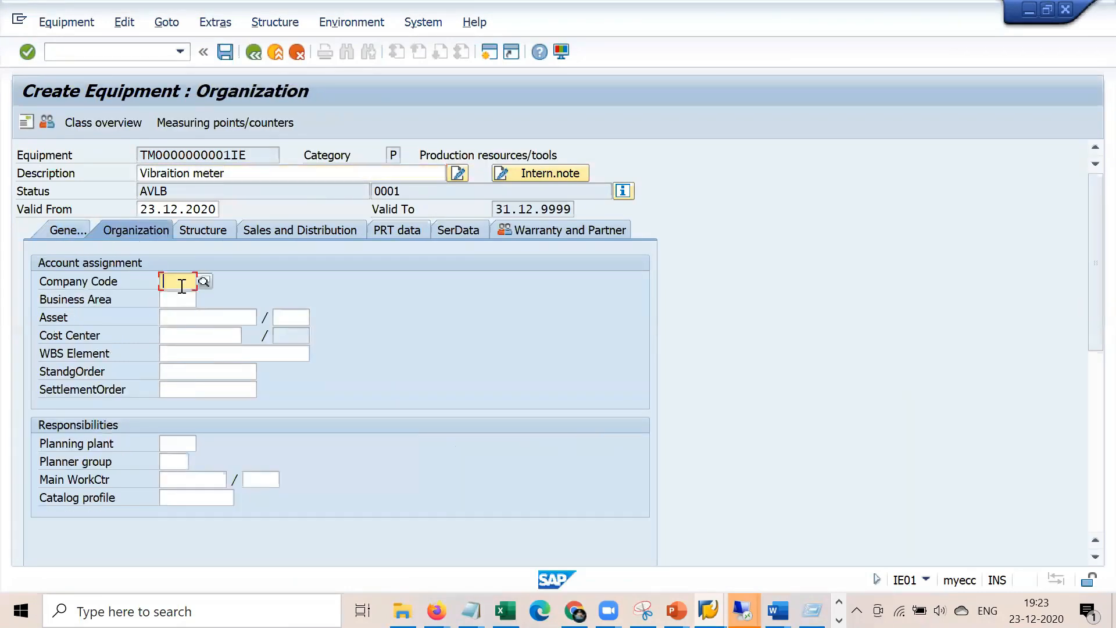
left_click(214, 231)
left_click(170, 443)
key("BackSpace")
key("Down")
key("Return")
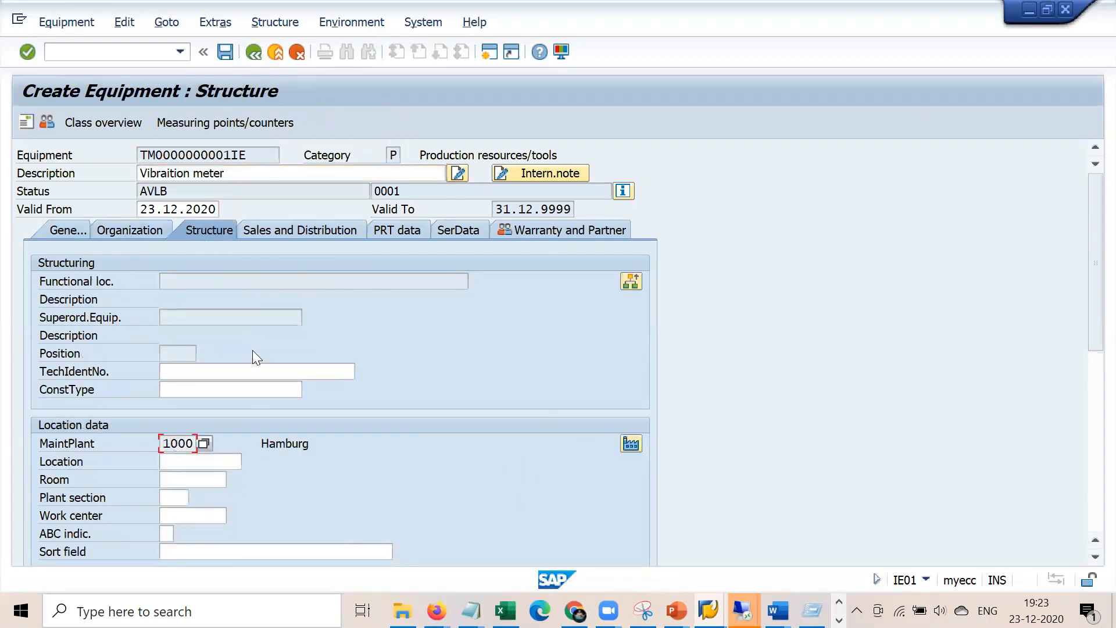
left_click(72, 232)
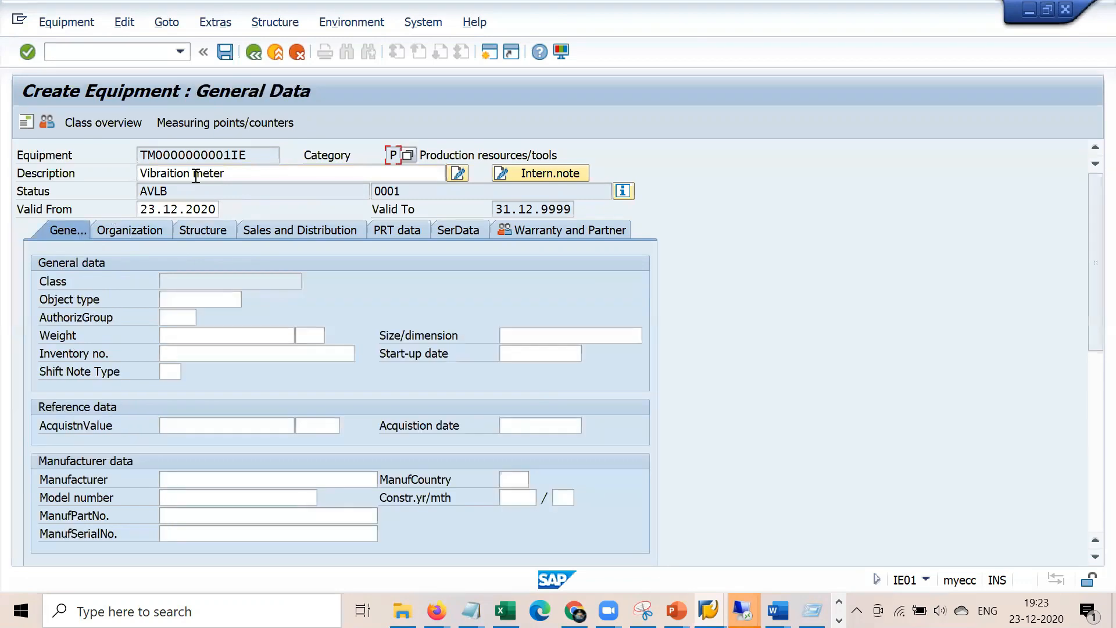
left_click(226, 52)
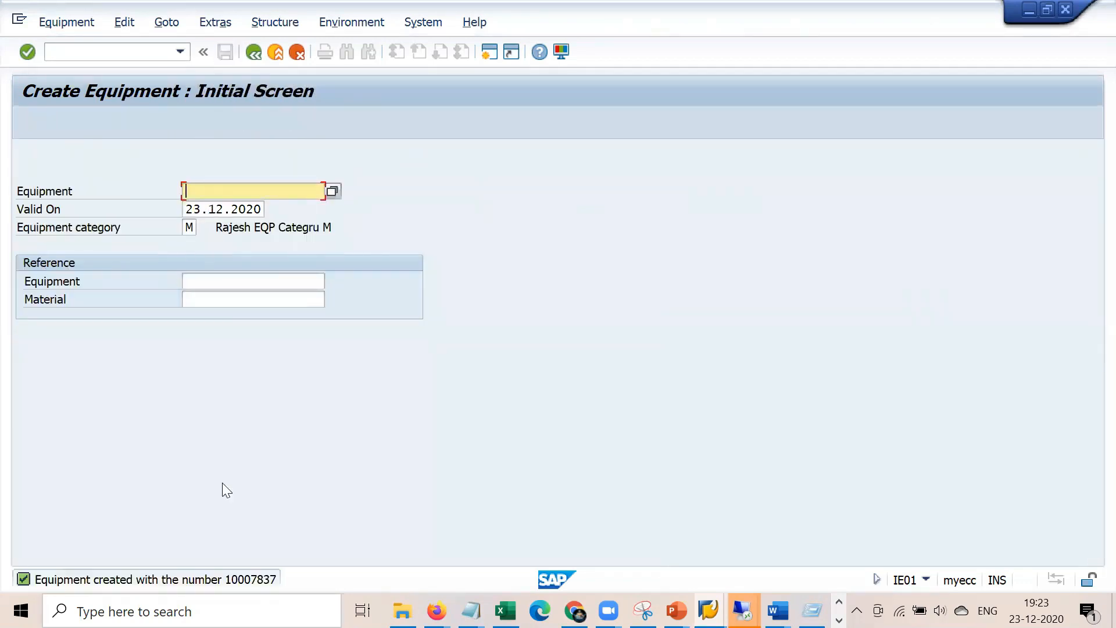
Copy new equipment number 10007837 into the Notepad PRT line after 10006120, then return to SAP
double_click(250, 580)
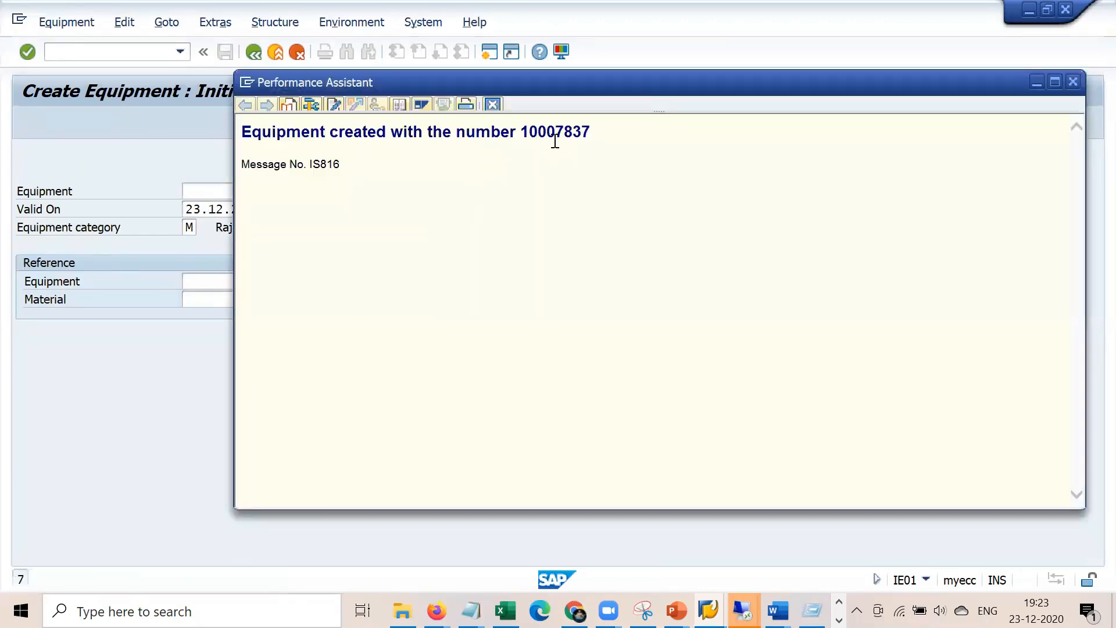
left_click_drag(520, 133, 556, 133)
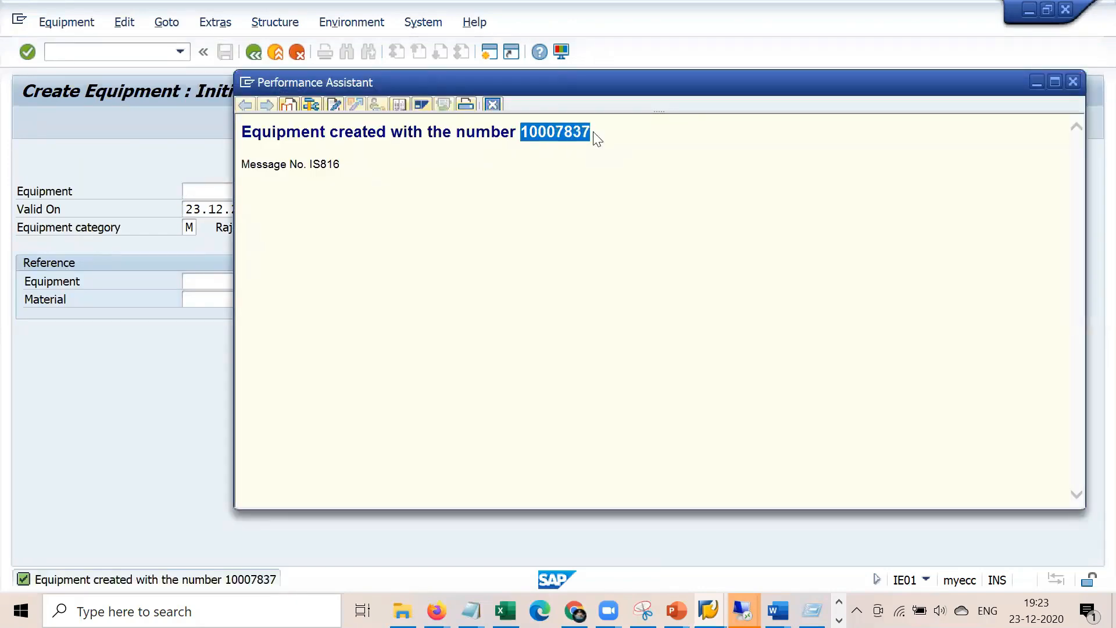
left_click(469, 611)
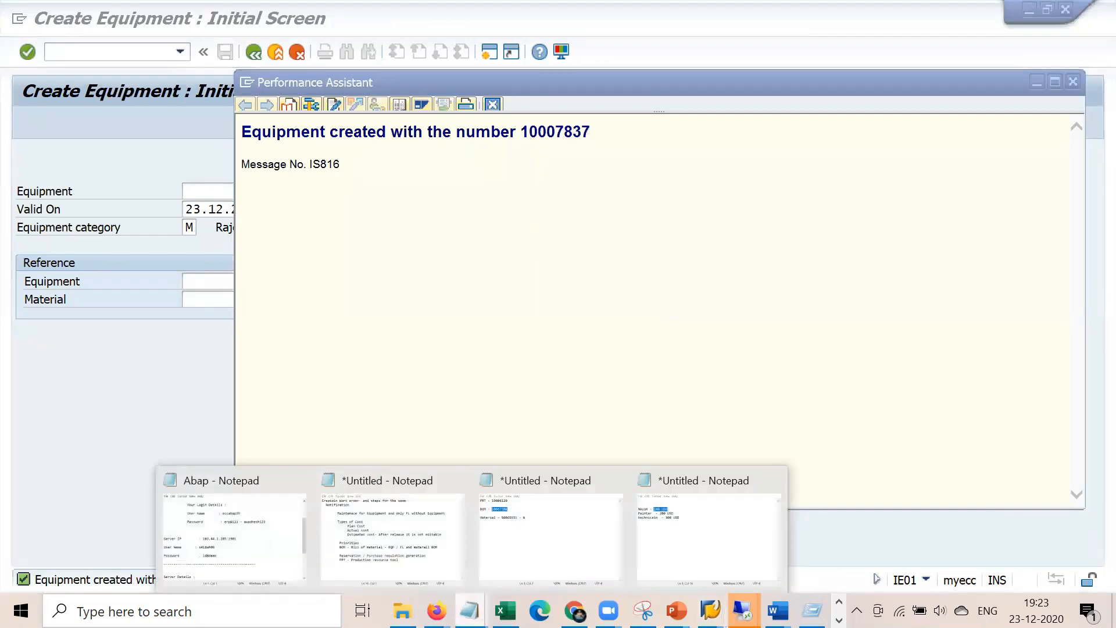
left_click(677, 527)
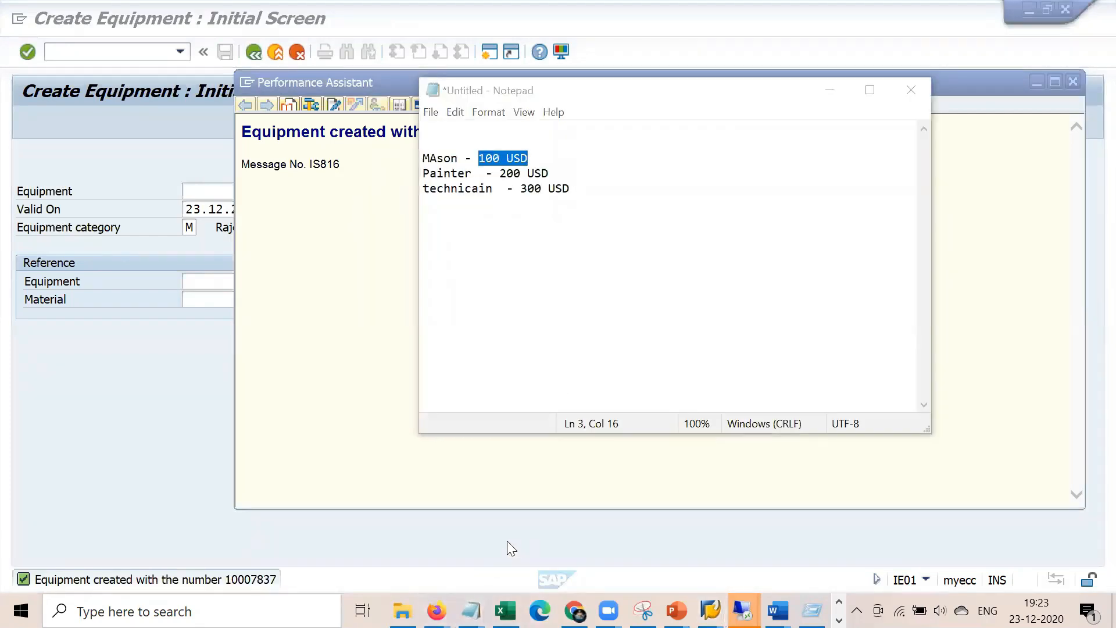
left_click(469, 607)
left_click(533, 547)
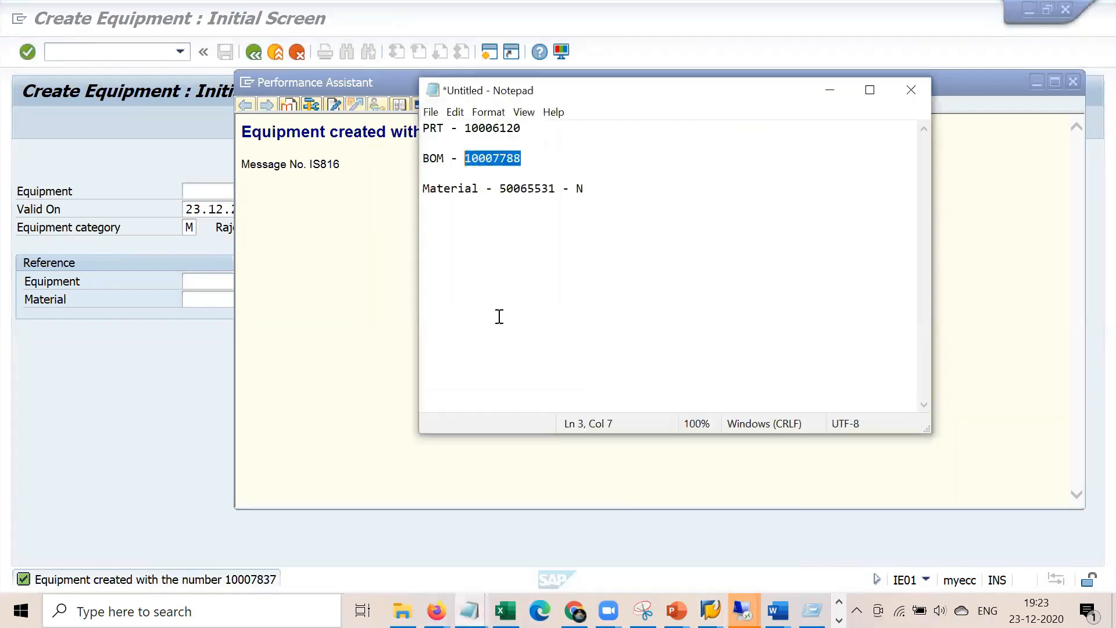
left_click(539, 127)
type("/")
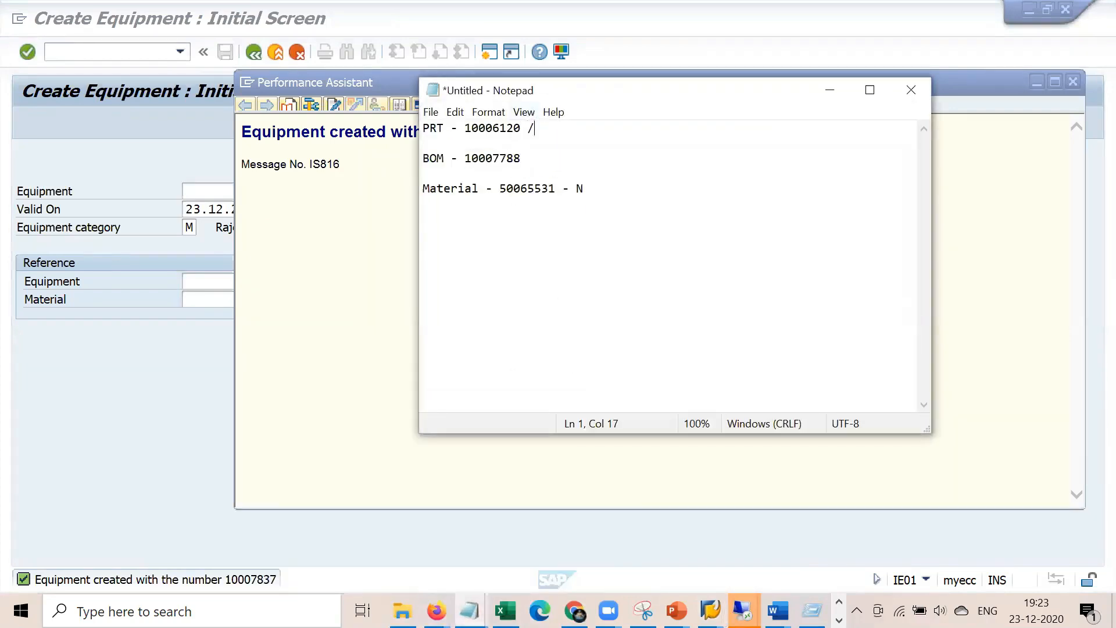
type("10007837")
key("Return")
left_click_drag(619, 127, 541, 127)
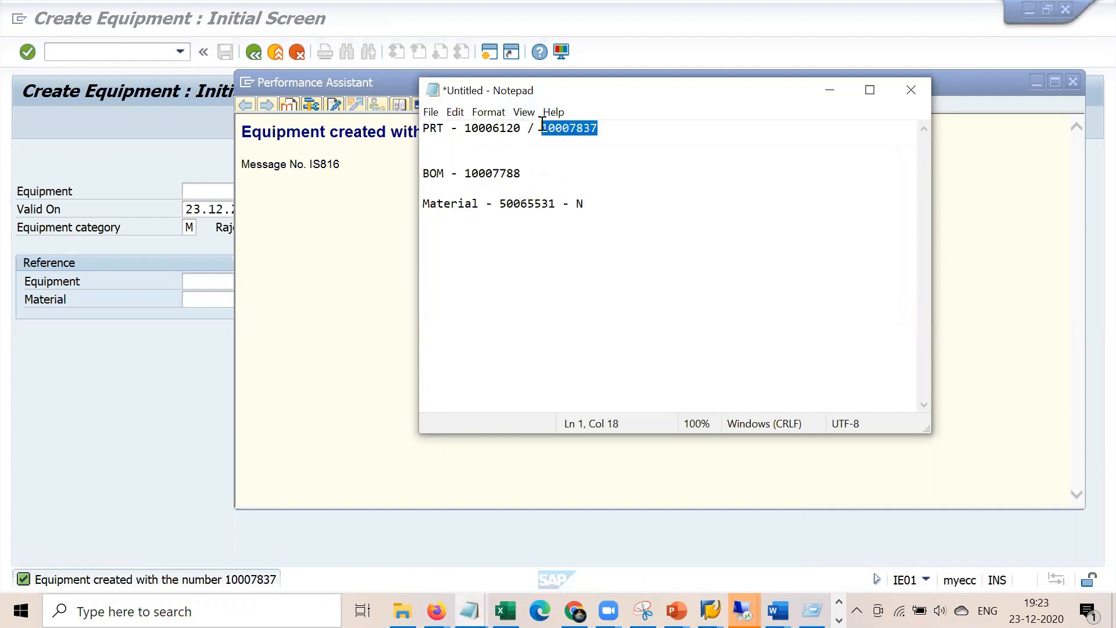
left_click(204, 348)
left_click(142, 54)
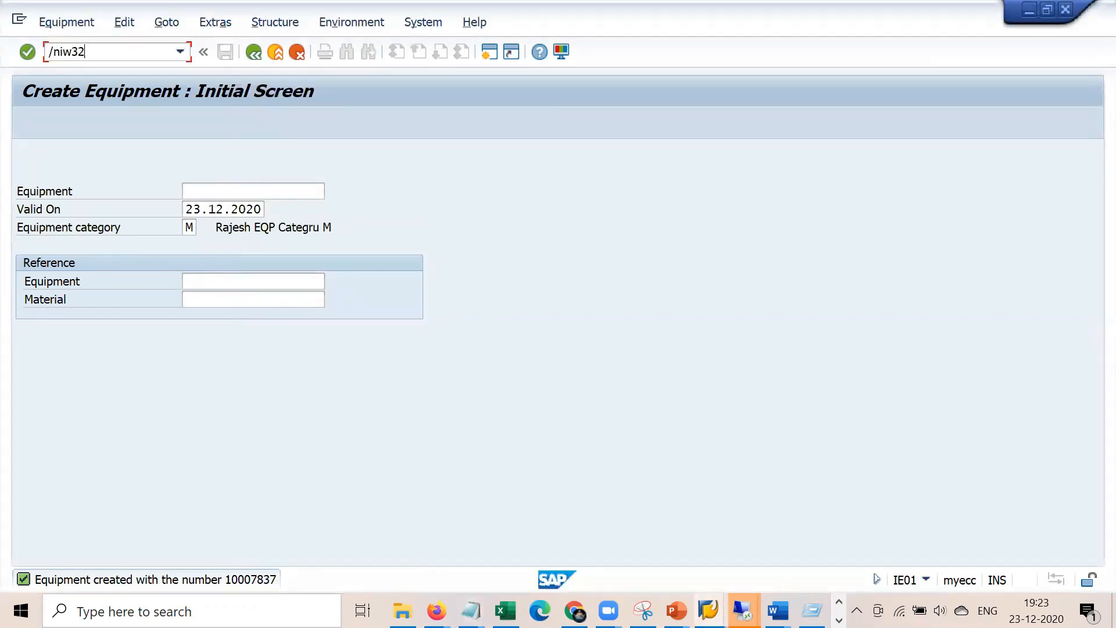
Open the order with /niw32 and add an equipment-type PRT to operation 0010
type("/niw32")
key("Return")
key("Return")
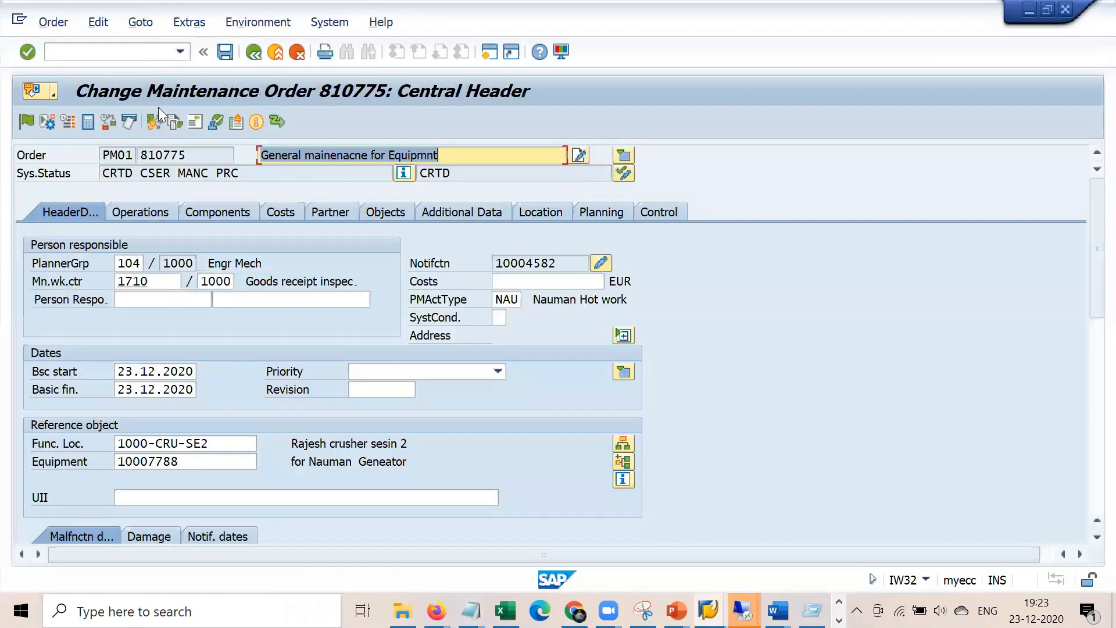
left_click(145, 220)
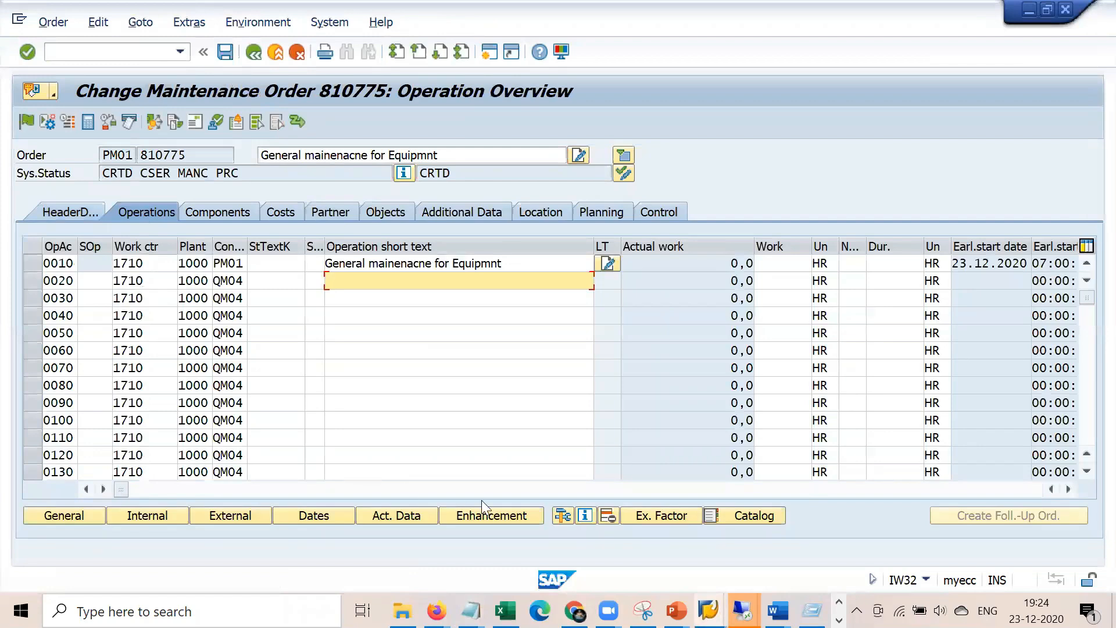
left_click(561, 516)
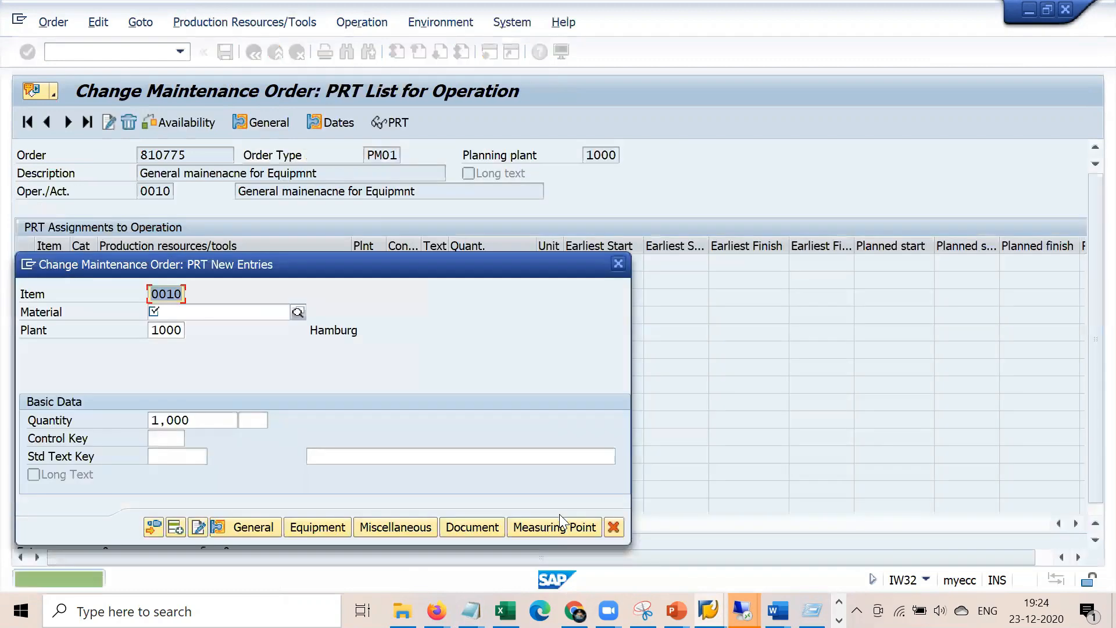
left_click(331, 526)
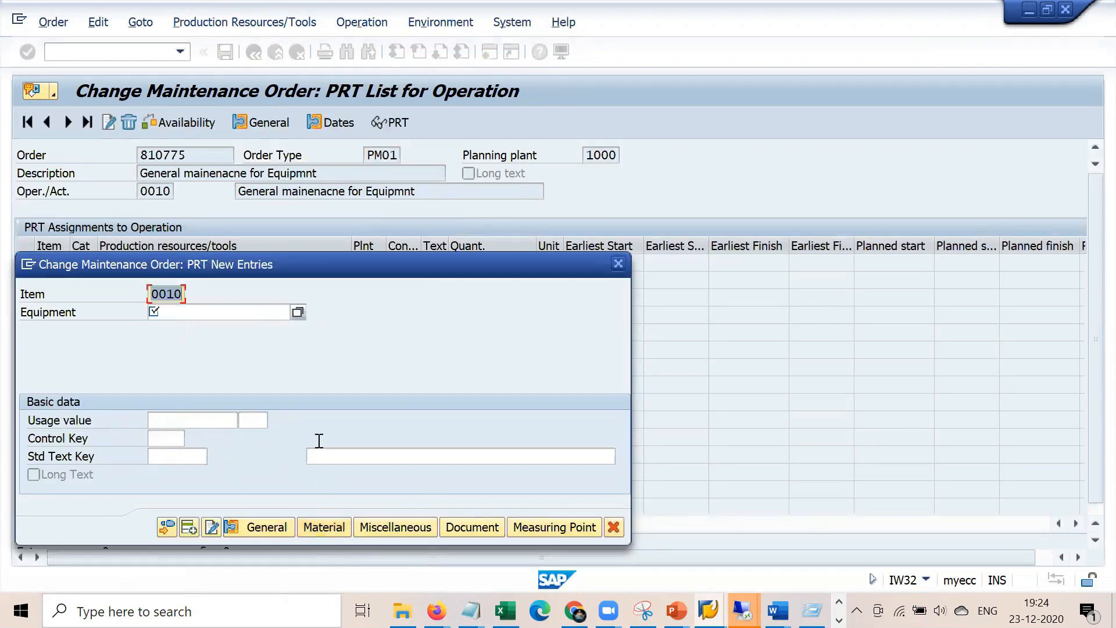
Paste equipment number 10007837 from the notes into the PRT entry and confirm it
mouse_move(469, 611)
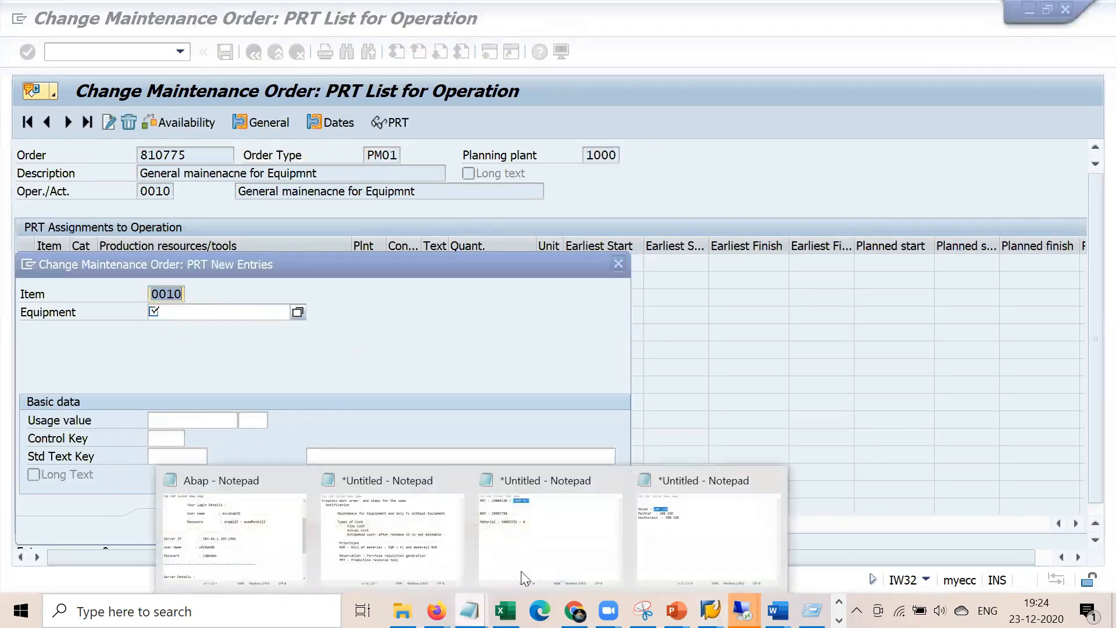
left_click(570, 551)
double_click(566, 129)
key("ctrl+c")
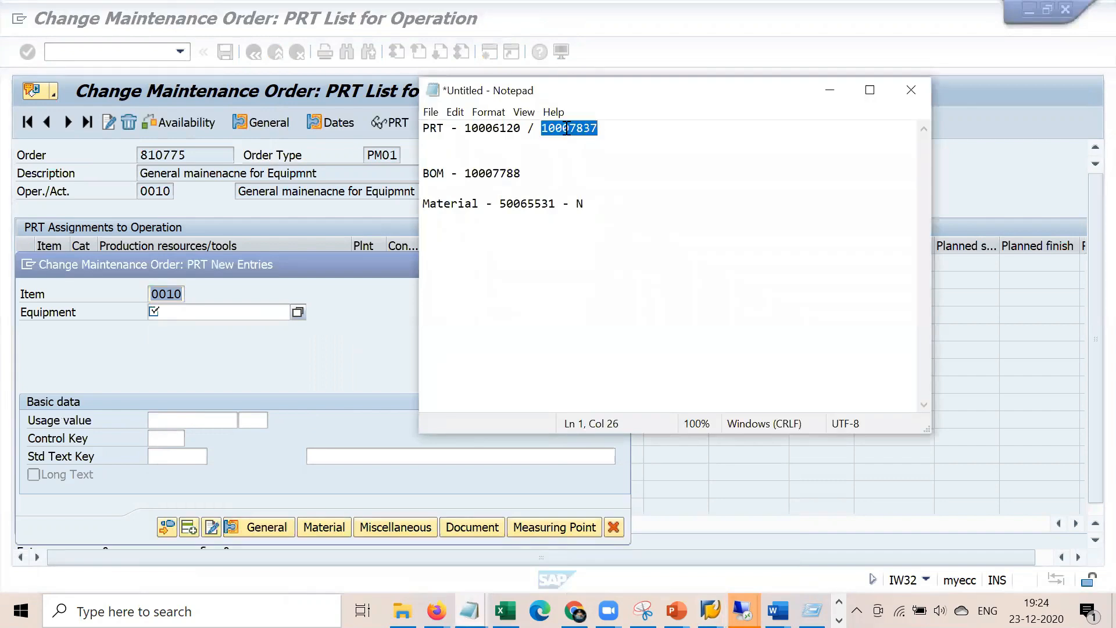
left_click(203, 314)
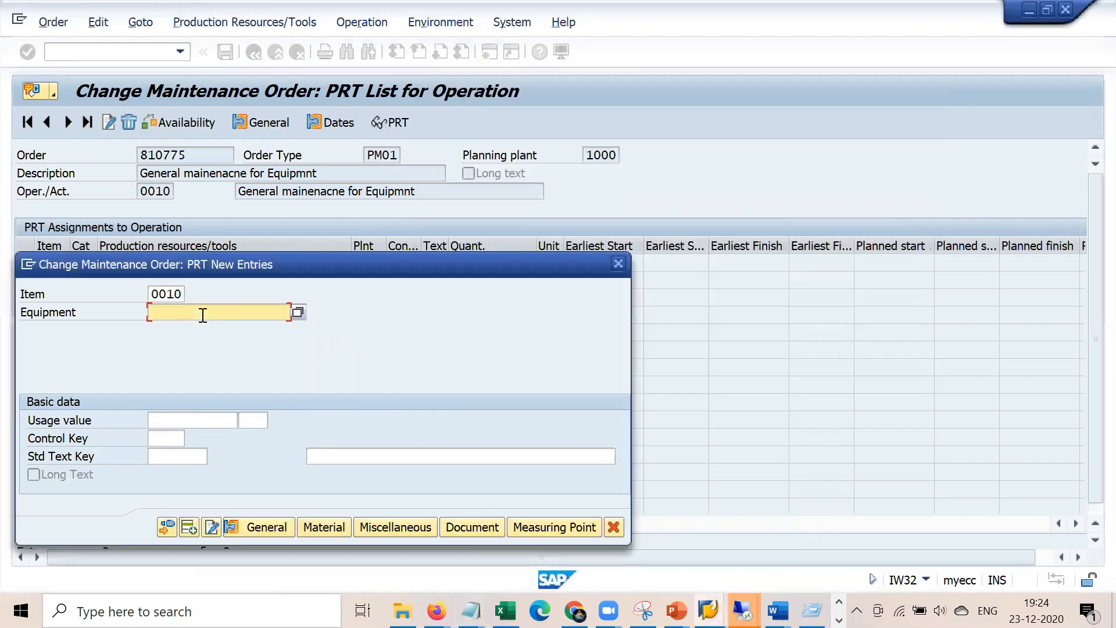
key("ctrl+v")
left_click(203, 421)
key("Return")
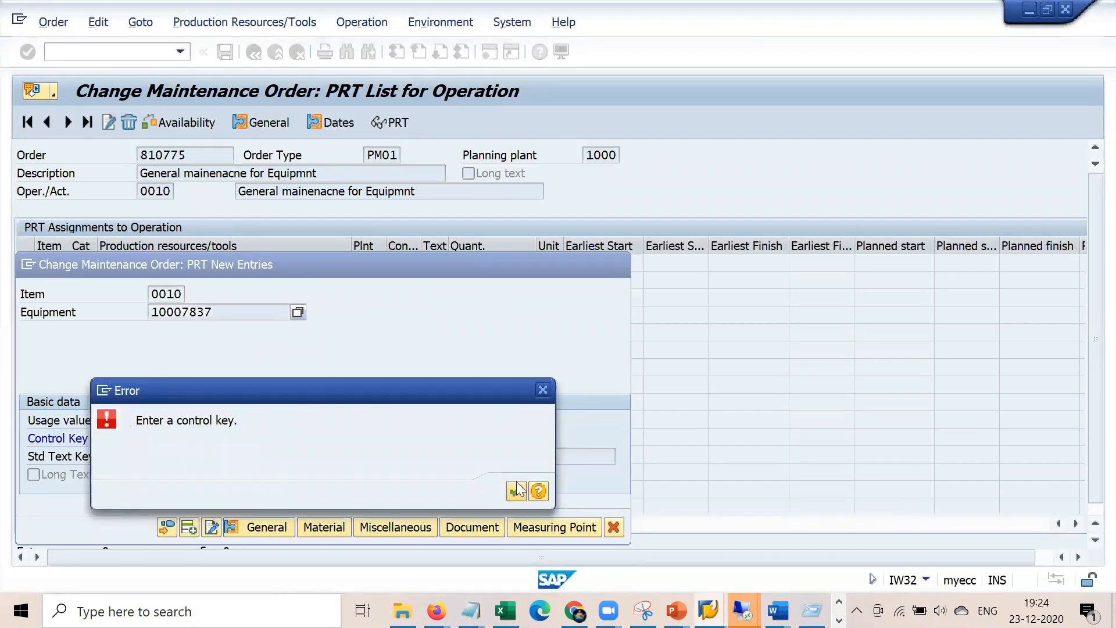
Set PRT control key 1 (All functions), assign the equipment, and return to the header data
left_click(517, 491)
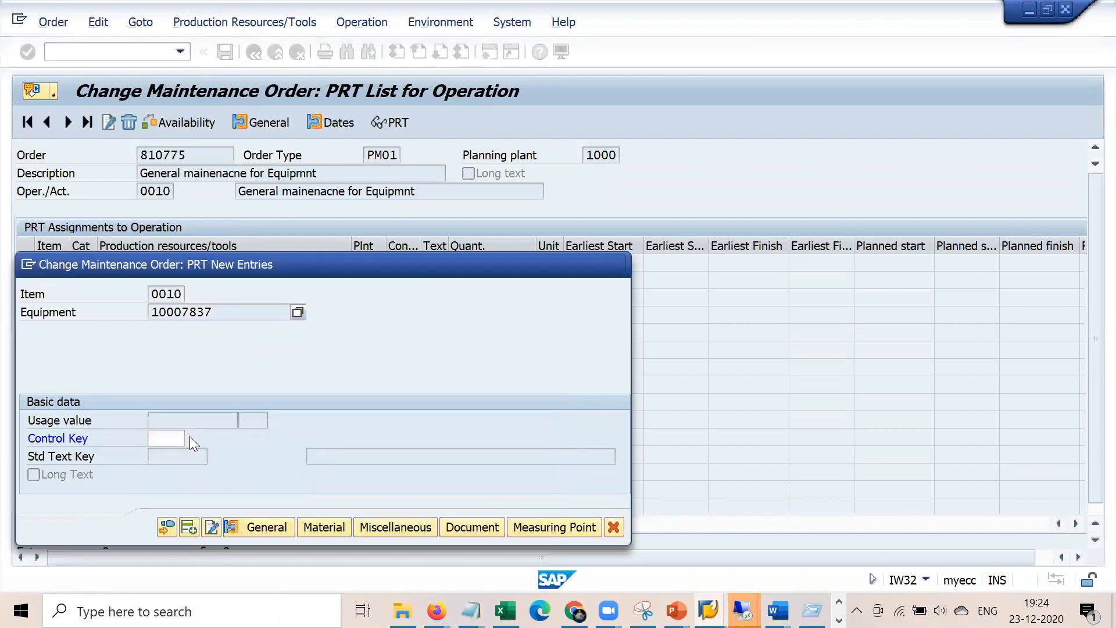
left_click(190, 439)
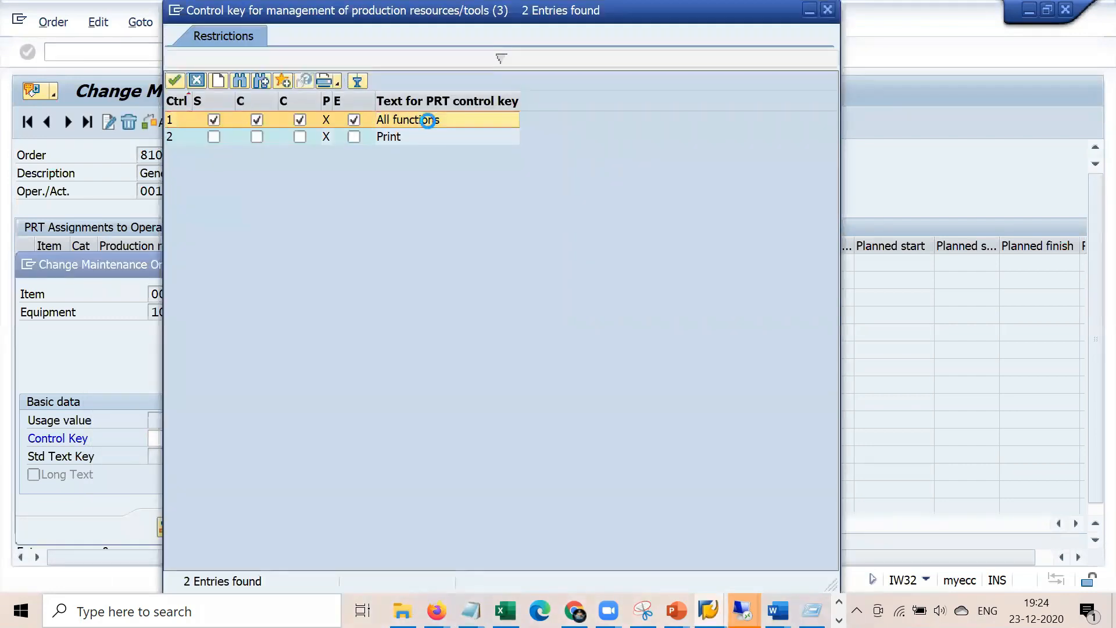
double_click(427, 120)
key("Return")
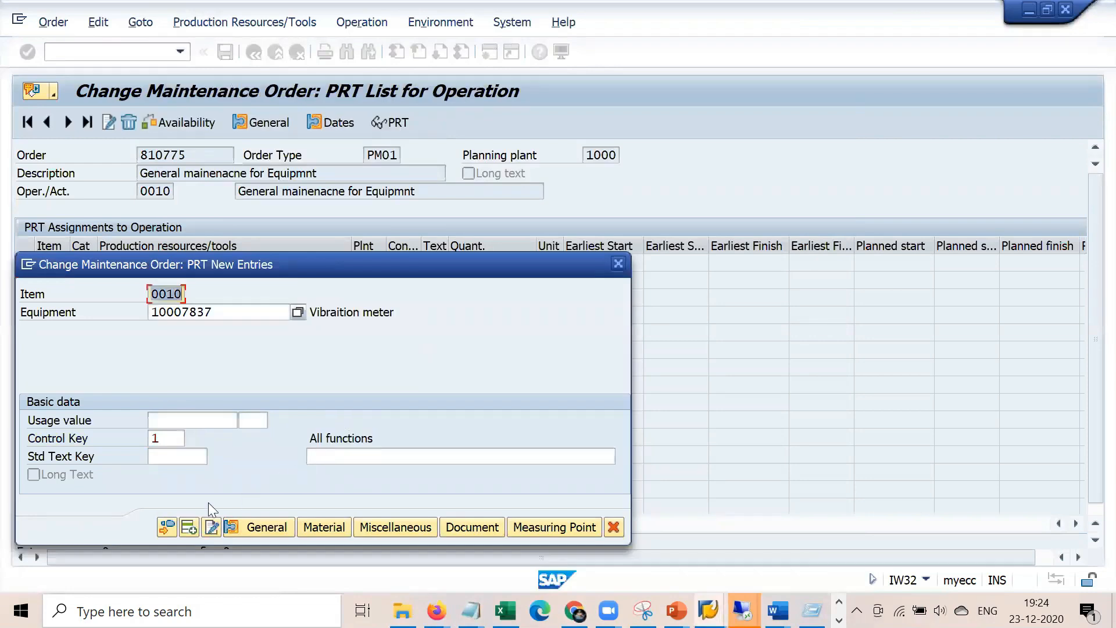
left_click(167, 525)
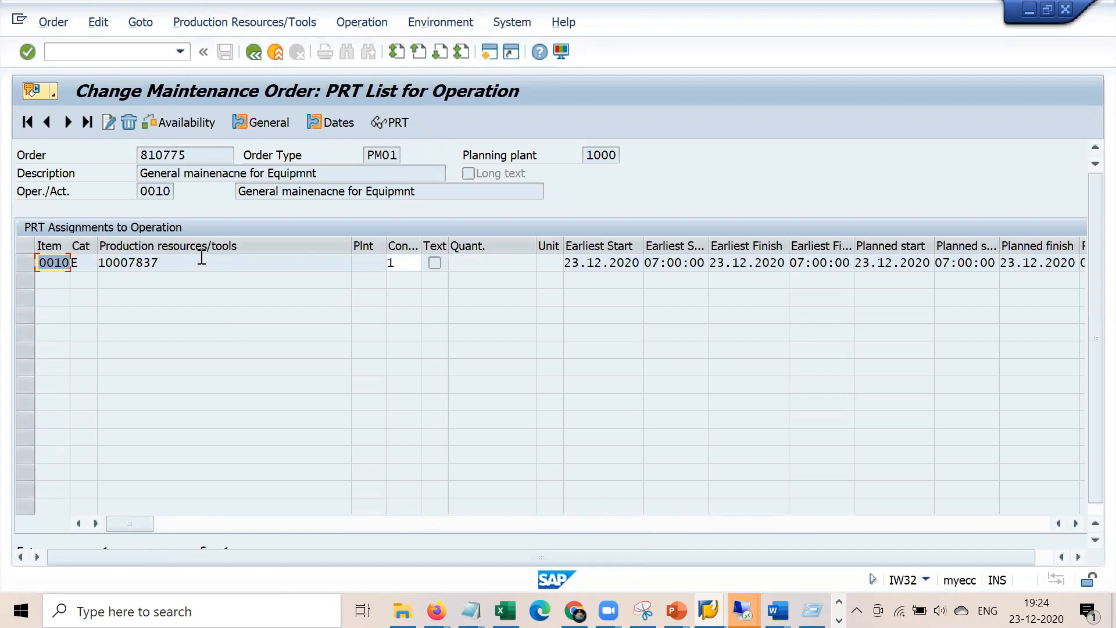
left_click(254, 53)
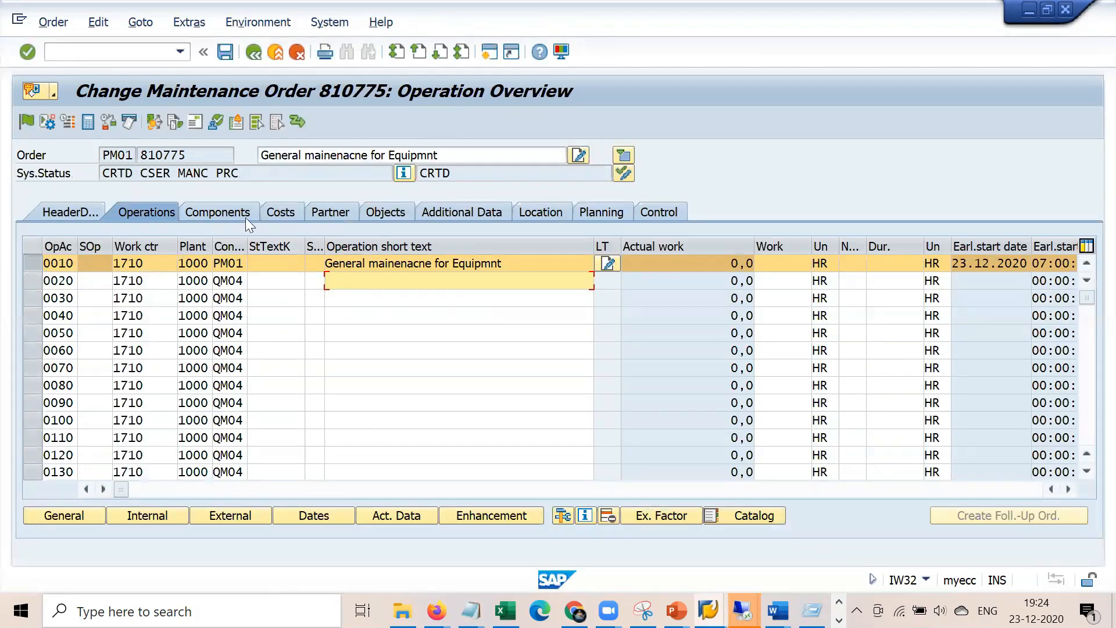
left_click(86, 209)
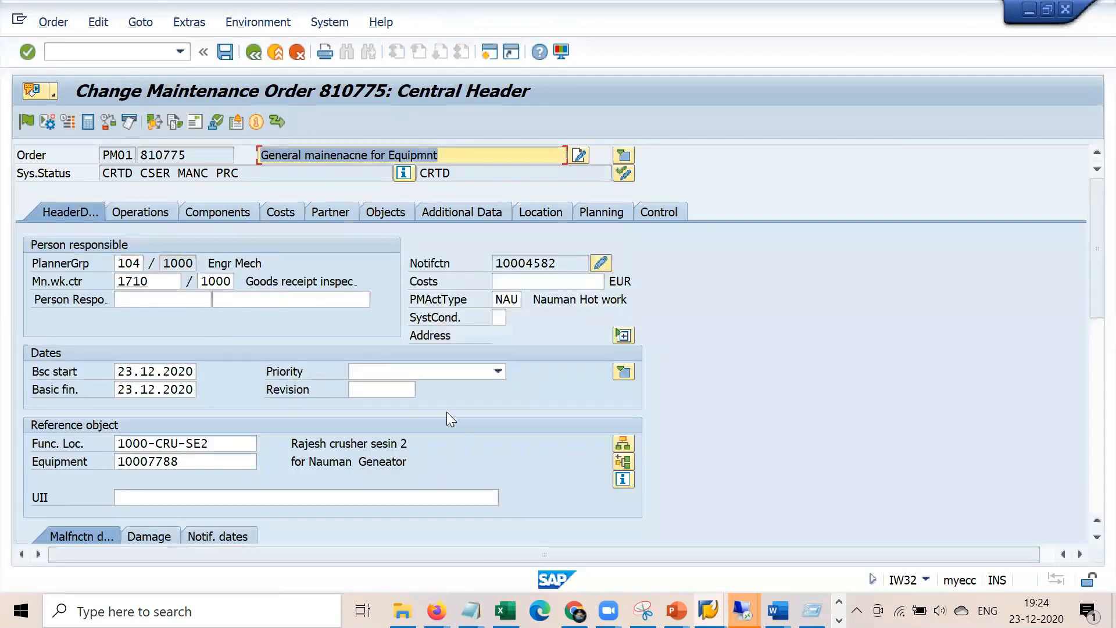
Review the work order notes, highlighting the cost, priorities, BOM, reservation and PRT lines
mouse_move(470, 610)
left_click(450, 554)
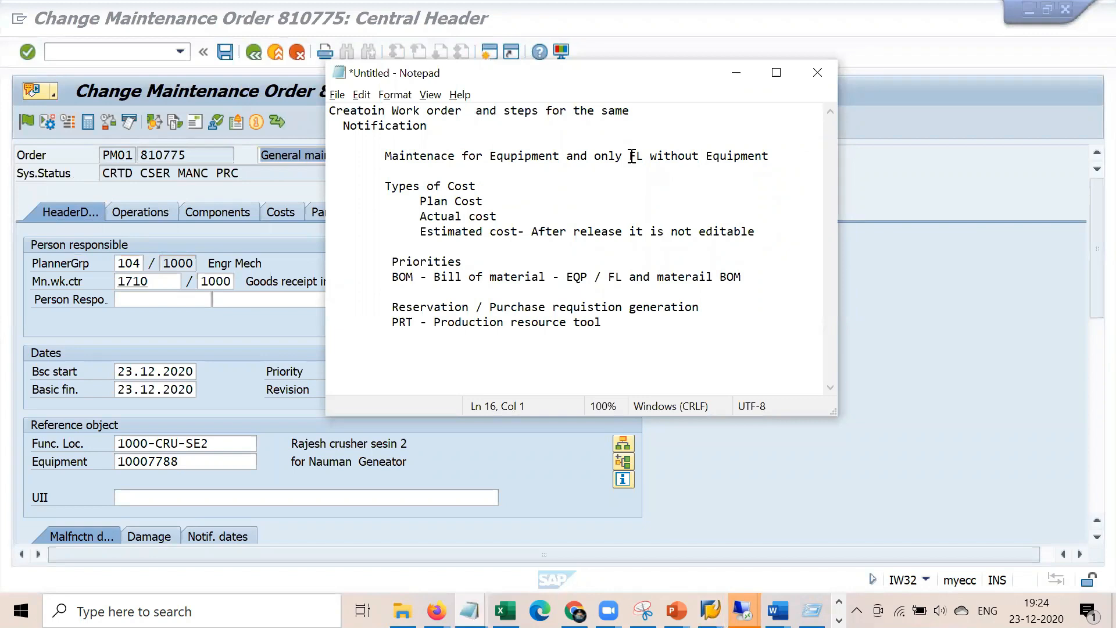
left_click_drag(630, 156, 779, 157)
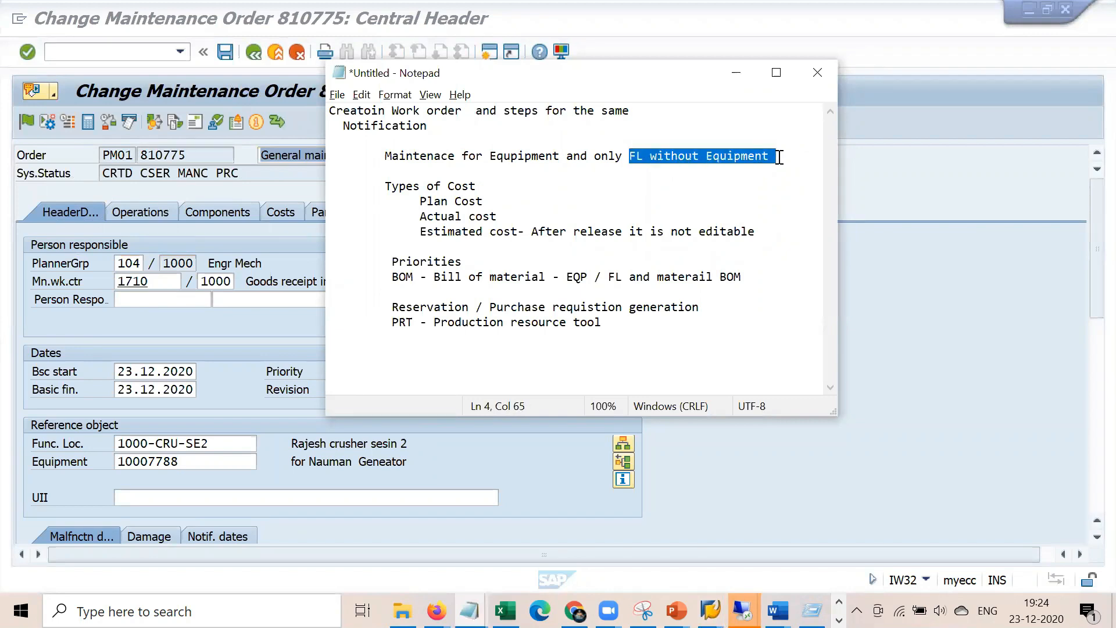
left_click(419, 201)
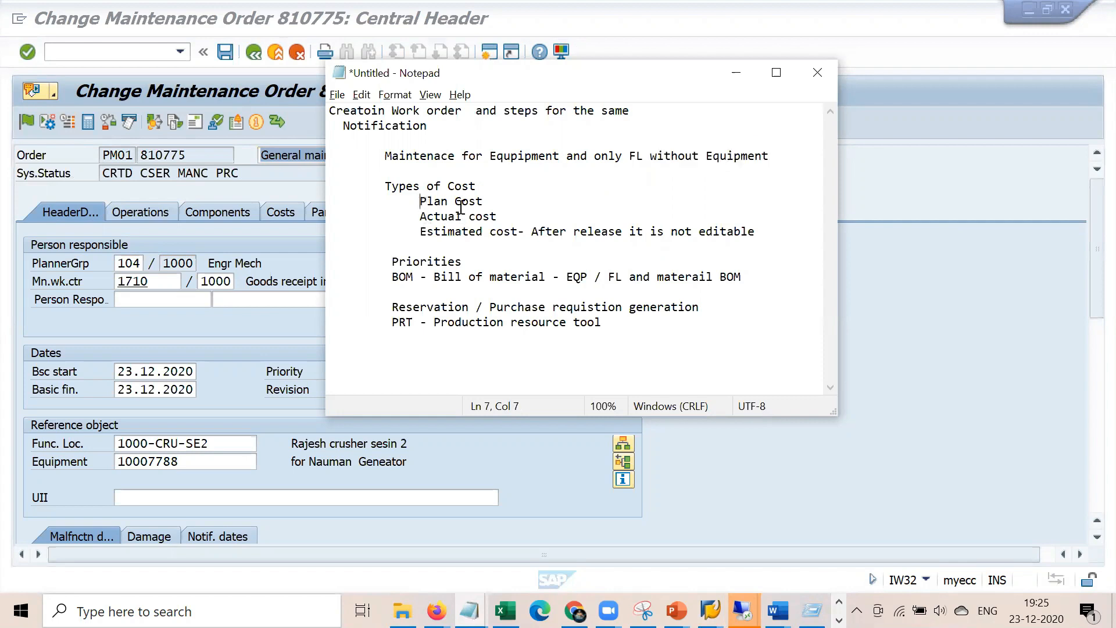
left_click(460, 216, "shift")
left_click_drag(435, 231, 644, 231)
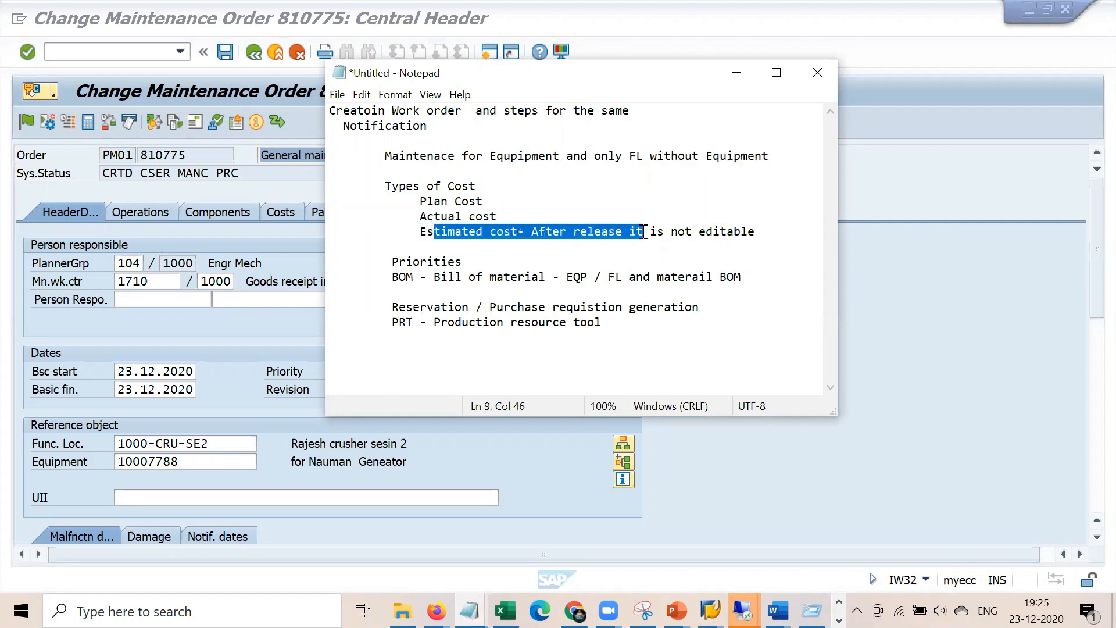
left_click_drag(462, 262, 378, 262)
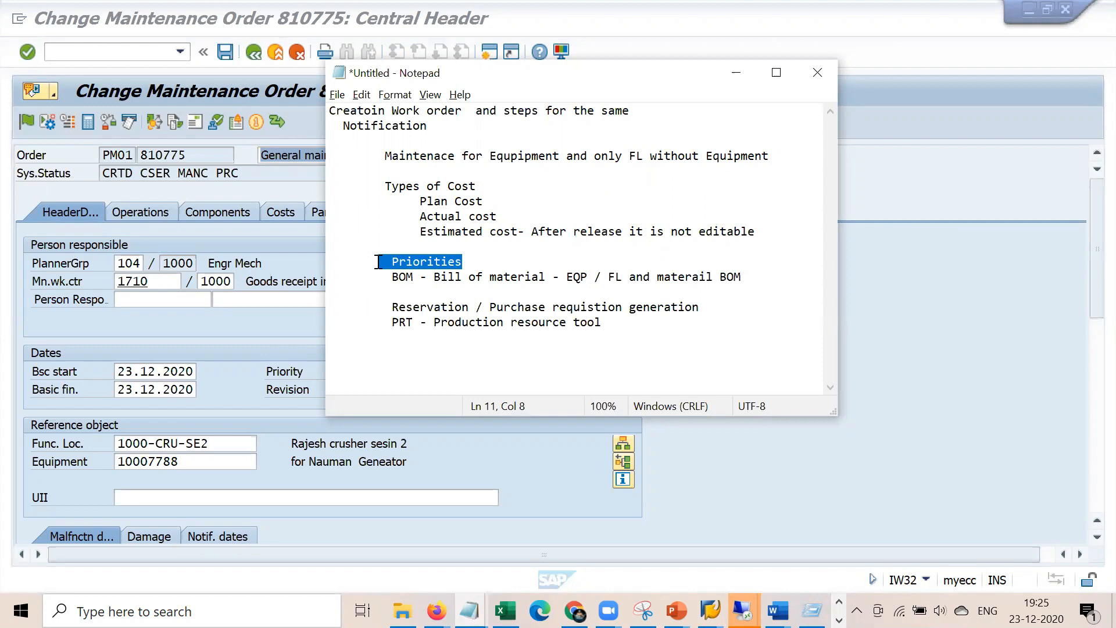
left_click_drag(399, 278, 735, 284)
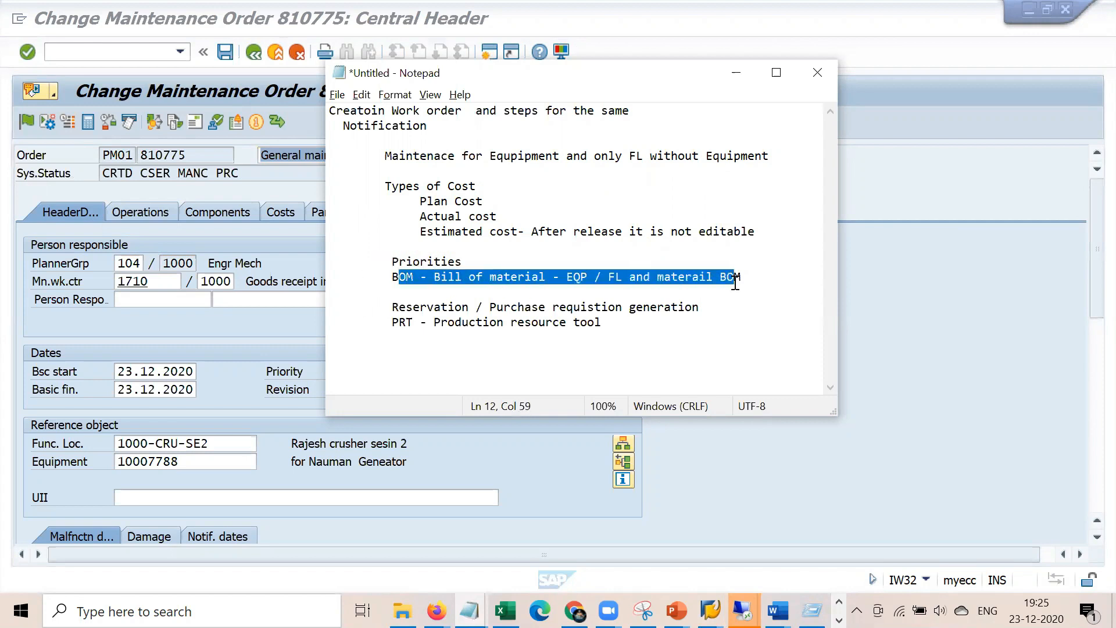
left_click(499, 362)
left_click_drag(393, 308, 704, 312)
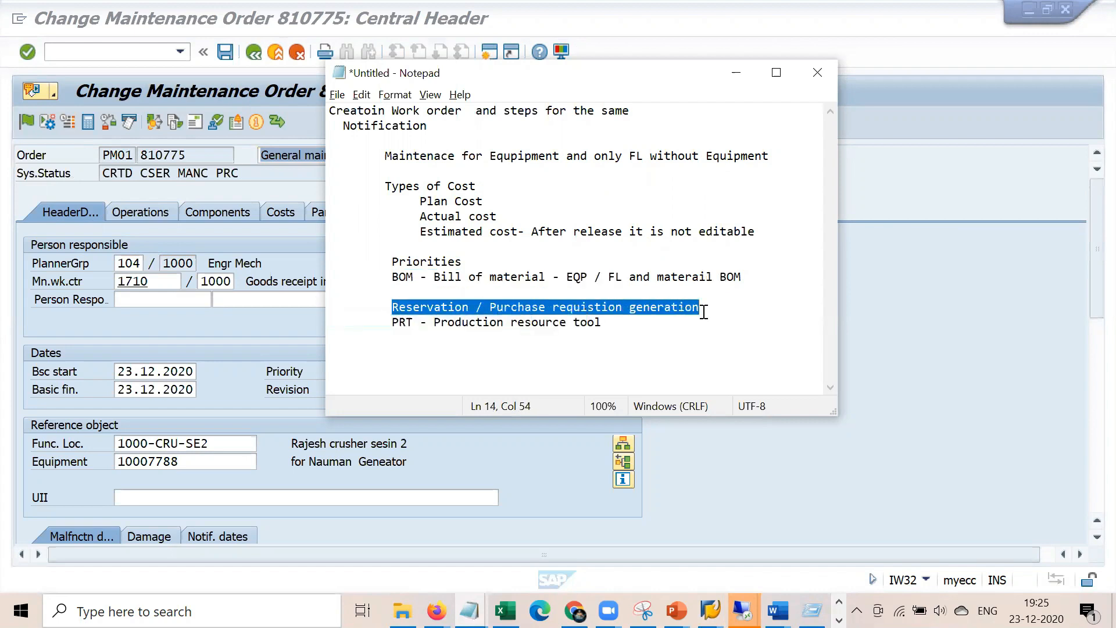
left_click(561, 360)
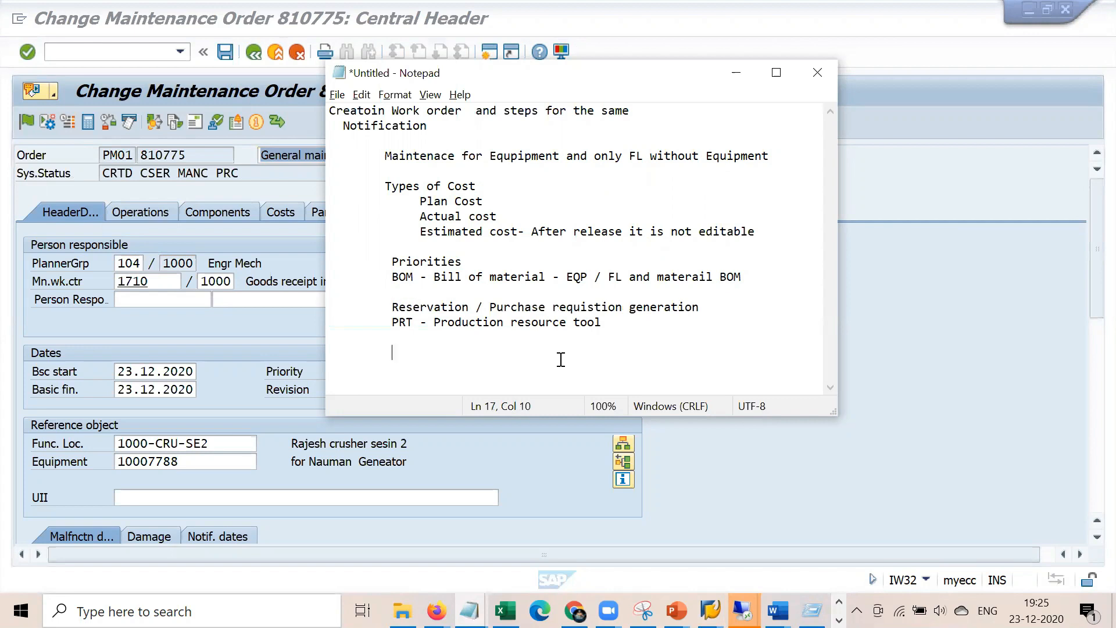
left_click_drag(609, 320, 560, 323)
left_click_drag(396, 335, 389, 321)
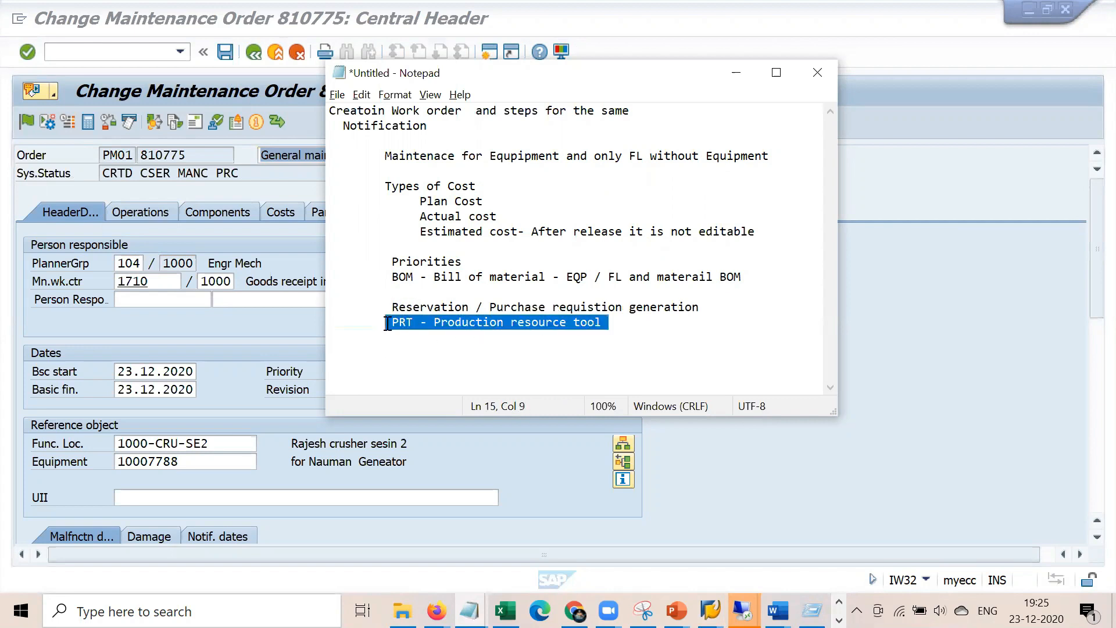
Insert a blank line between the Reservation note and the PRT note
left_click(707, 309)
key("Return")
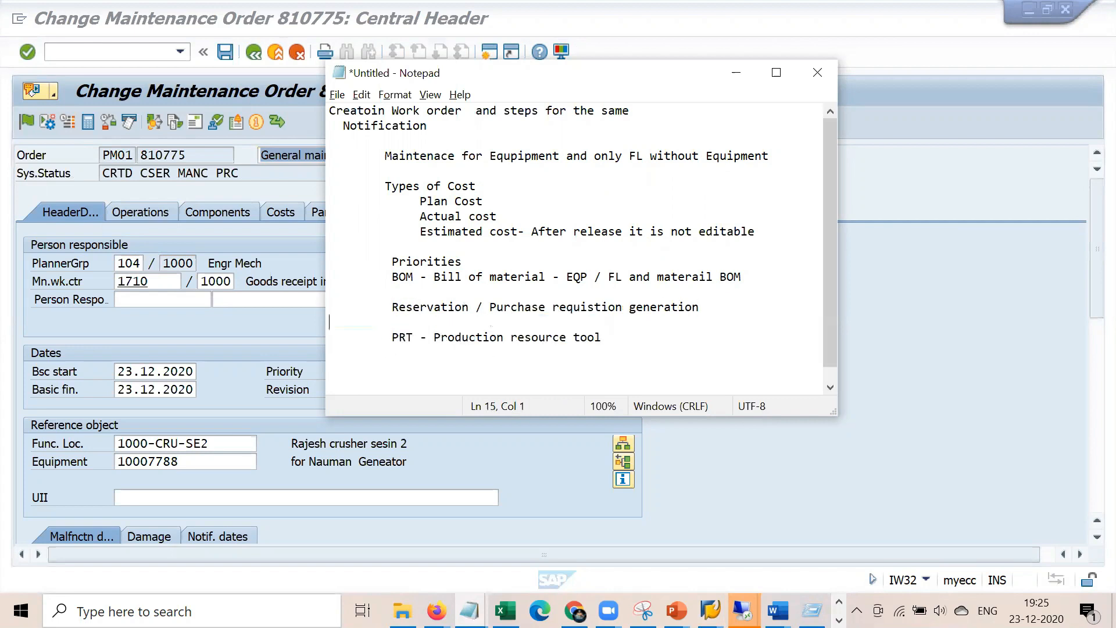
left_click_drag(392, 307, 634, 319)
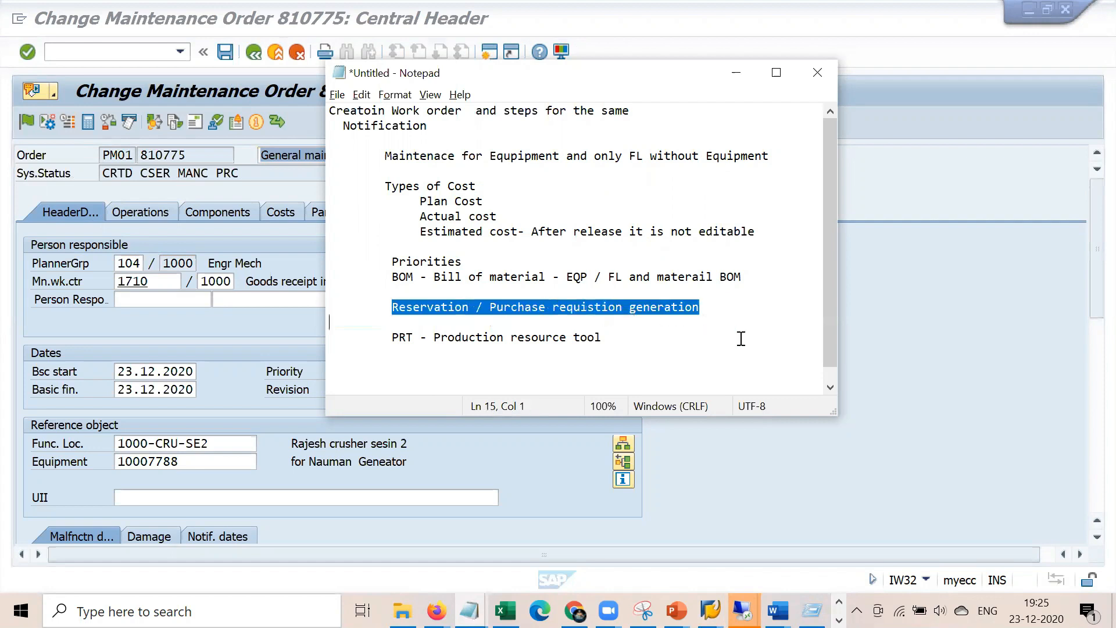
Check the order's operations list, then switch to the Implementation Guide window
left_click(893, 441)
left_click(164, 216)
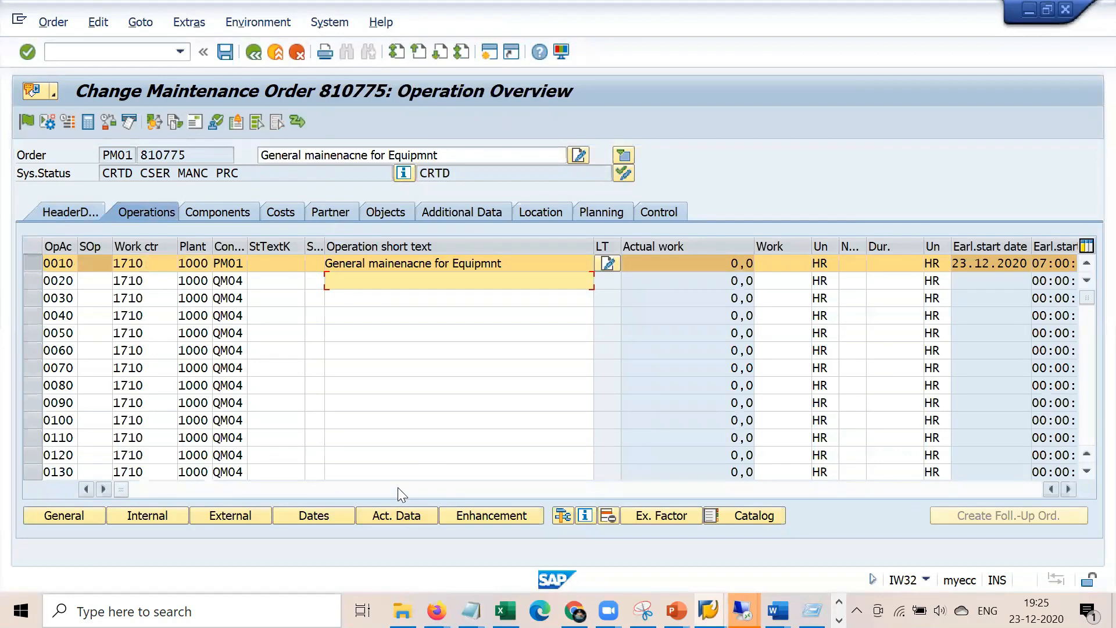
left_click(397, 487)
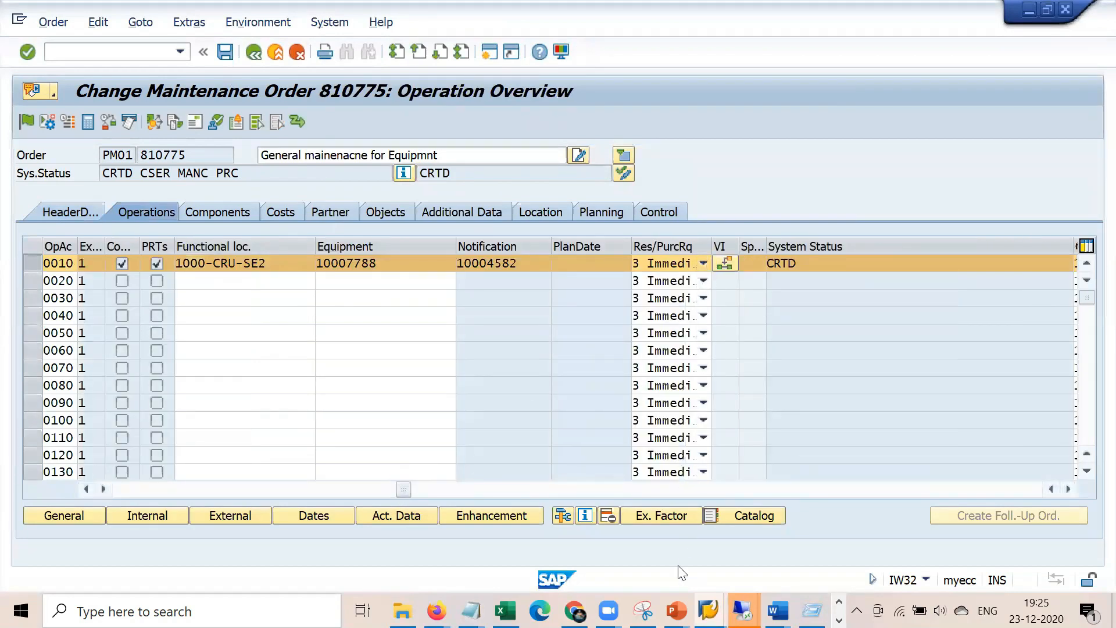
mouse_move(743, 610)
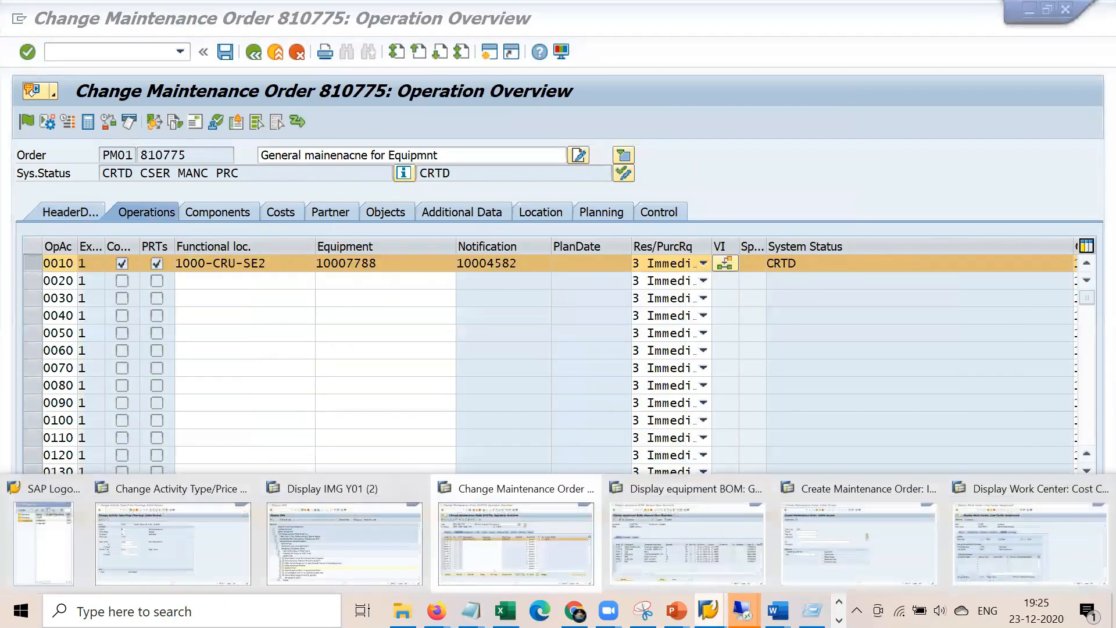
left_click(309, 543)
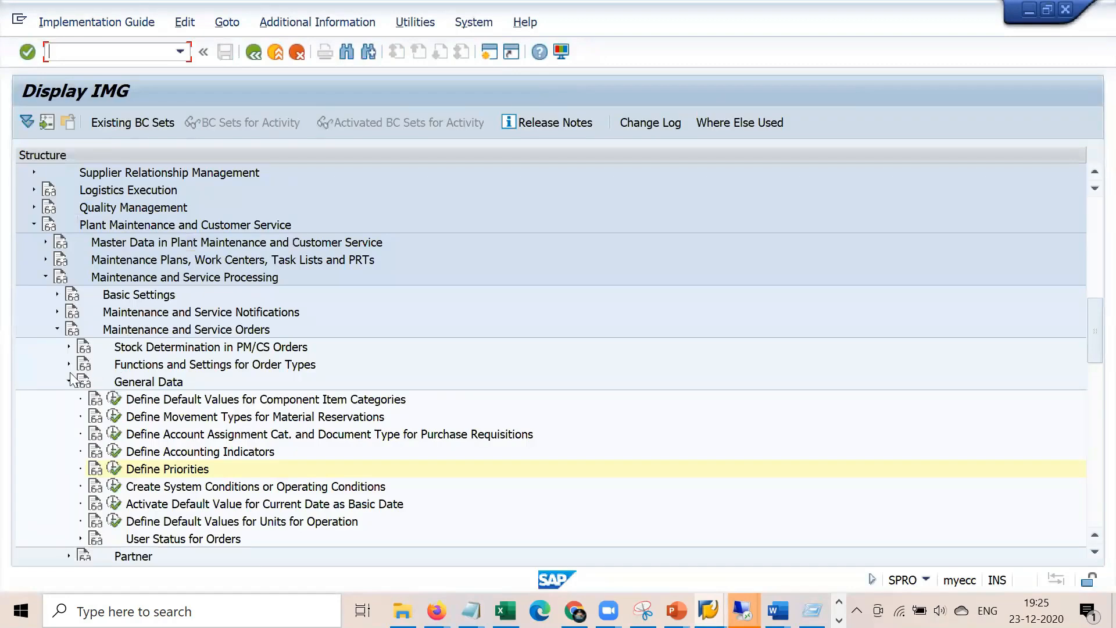
Under Functions and Settings for Order Types, execute Define Change Documents, Collective Purchase Requisition, MRP relevance
scroll(67, 384, "down", 4)
scroll(67, 384, "up", 4)
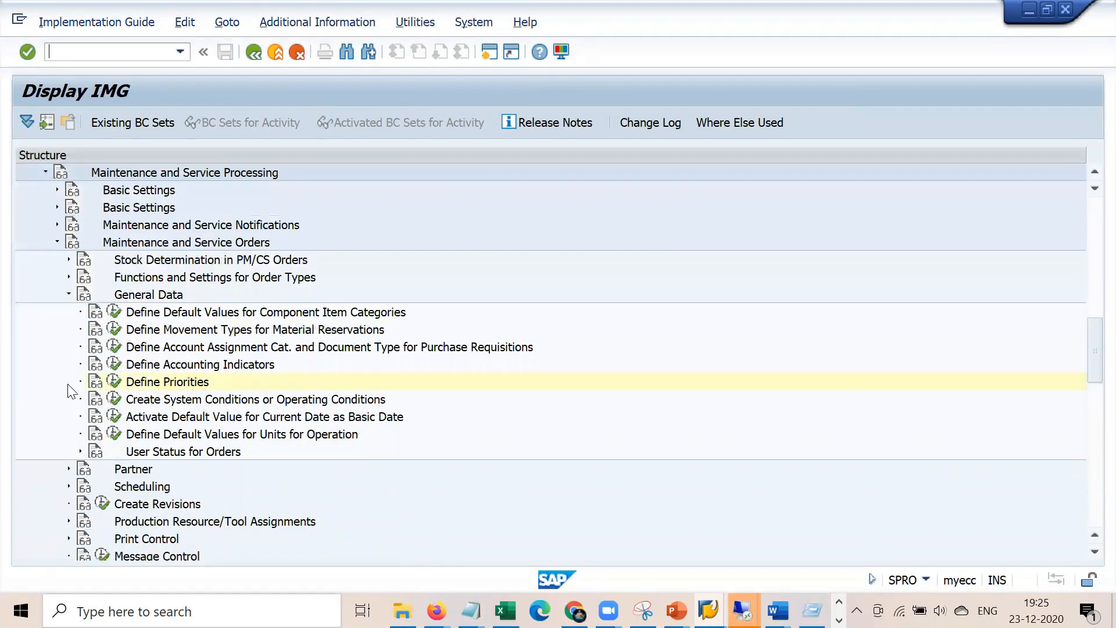
left_click(68, 400)
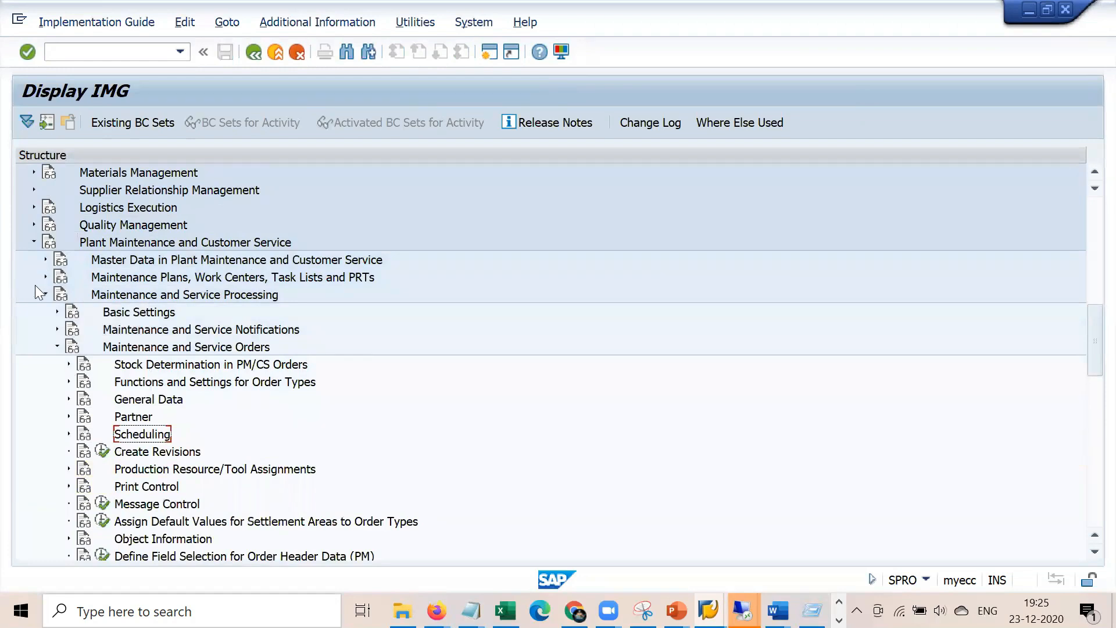
left_click(170, 240)
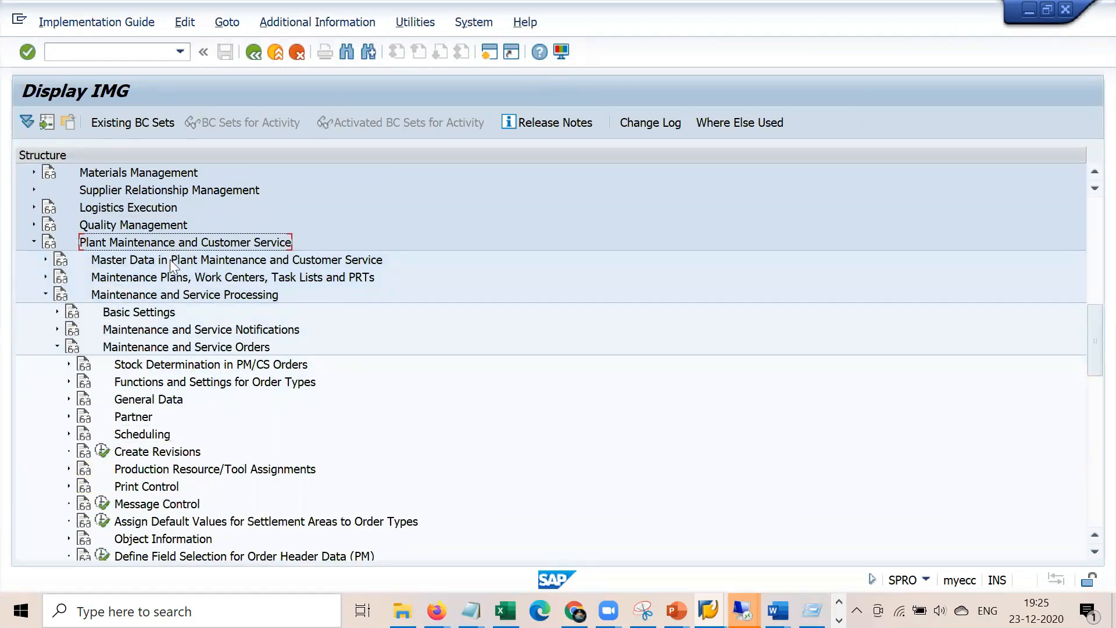
left_click(171, 295)
key("Down")
key("Down")
key("Down")
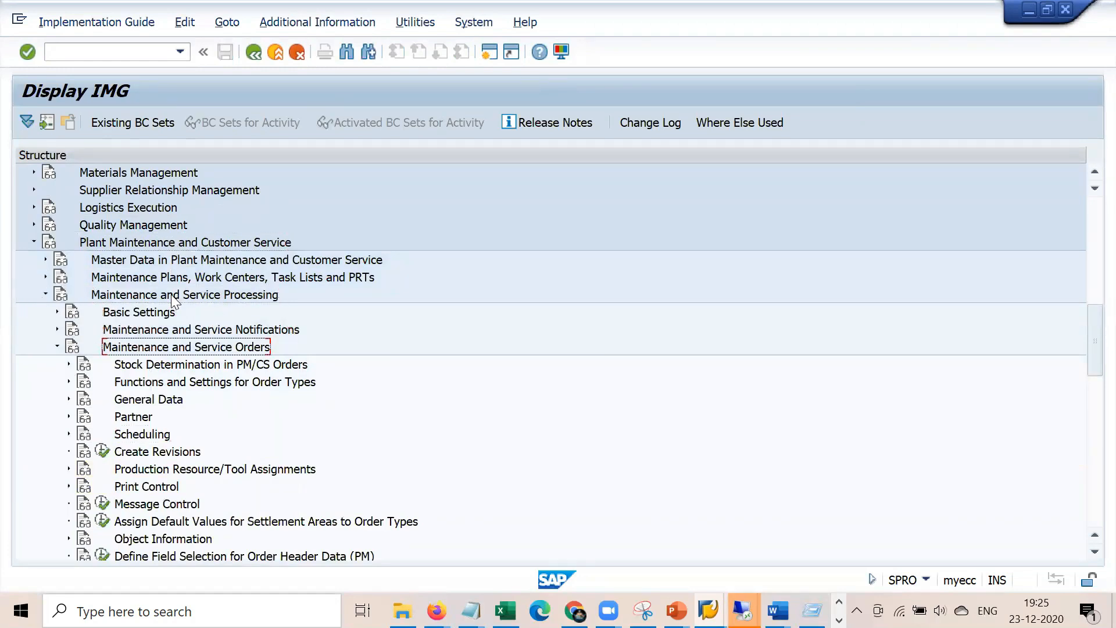
key("Down")
key("Down")
key("Right")
key("Down")
key("Down")
key("Down")
key("Down")
key("Down")
key("Down")
key("Down")
key("Down")
key("Down")
key("Down")
key("Down")
key("Down")
key("Down")
key("Down")
key("Down")
key("Down")
key("Down")
key("Down")
key("Down")
key("Down")
key("Down")
key("Down")
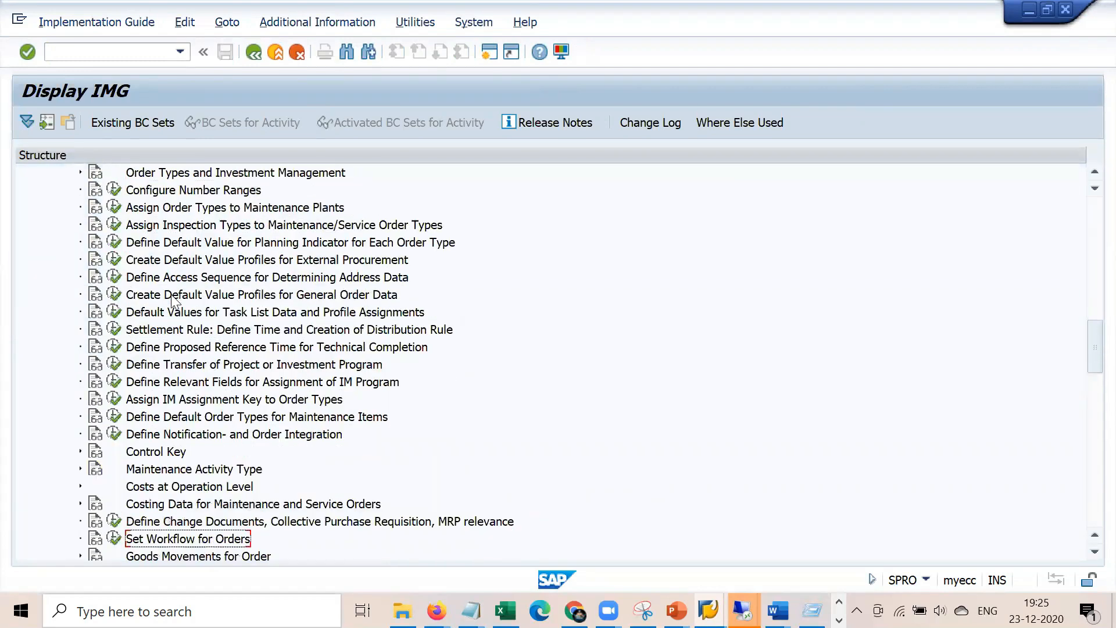
key("Up")
key("Up")
key("Up")
key("Up")
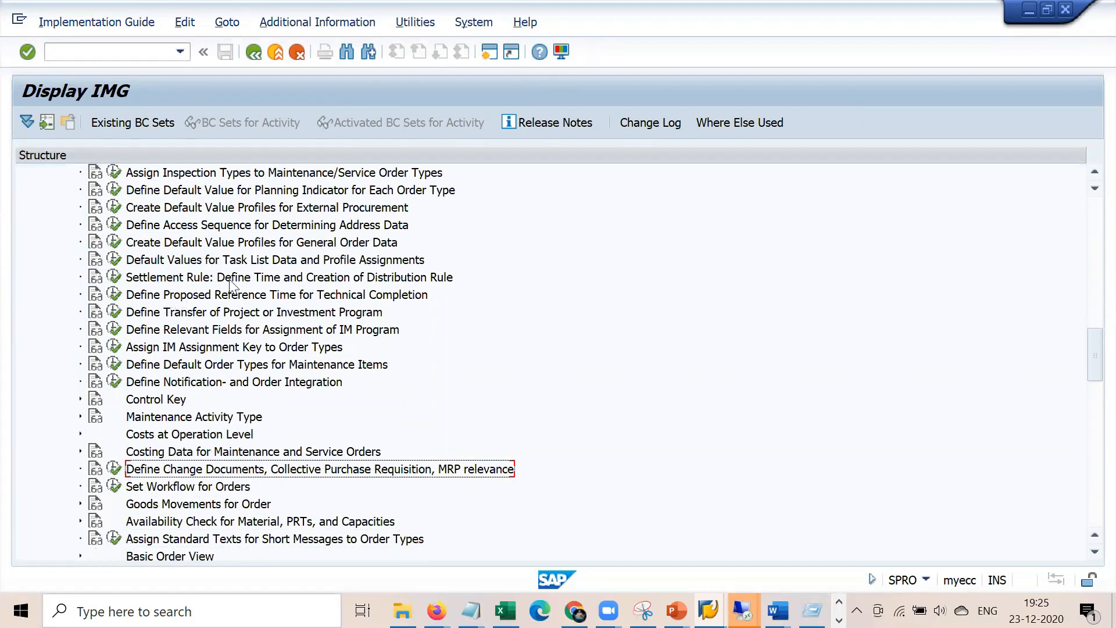
left_click(112, 468)
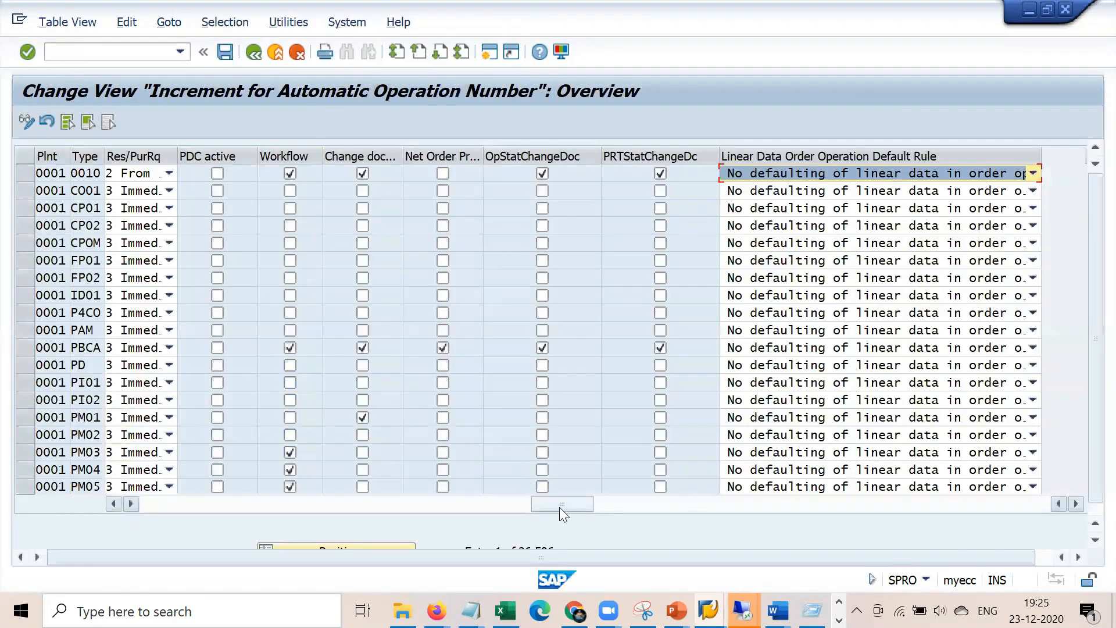
Leave order type 0010's Res/PurRq at From release and select Notification and Order Integration
left_click(169, 173)
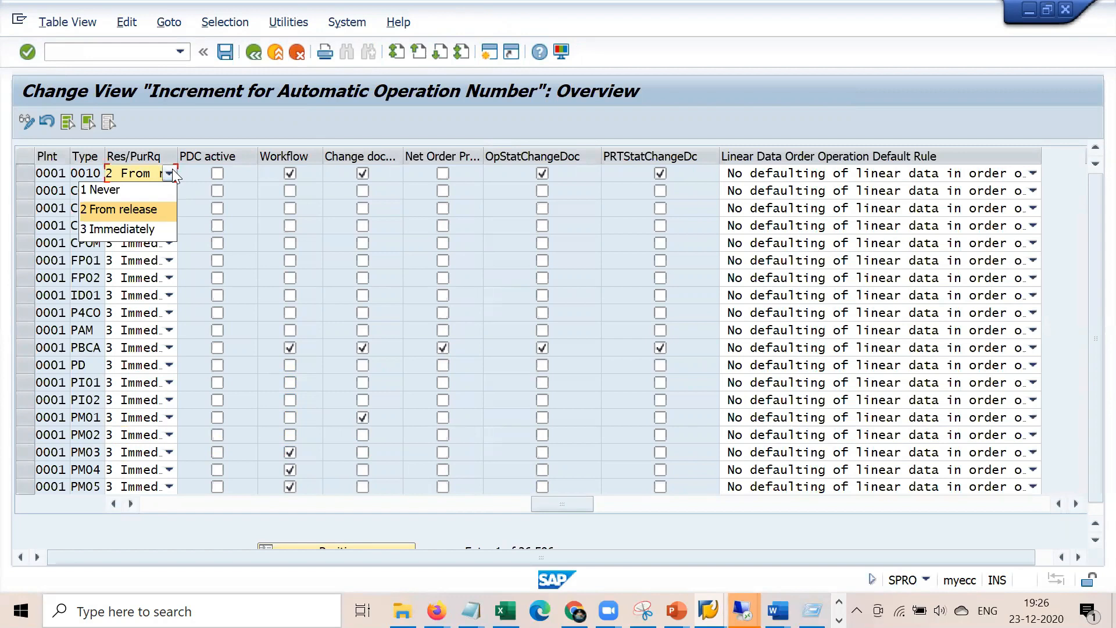
left_click(258, 54)
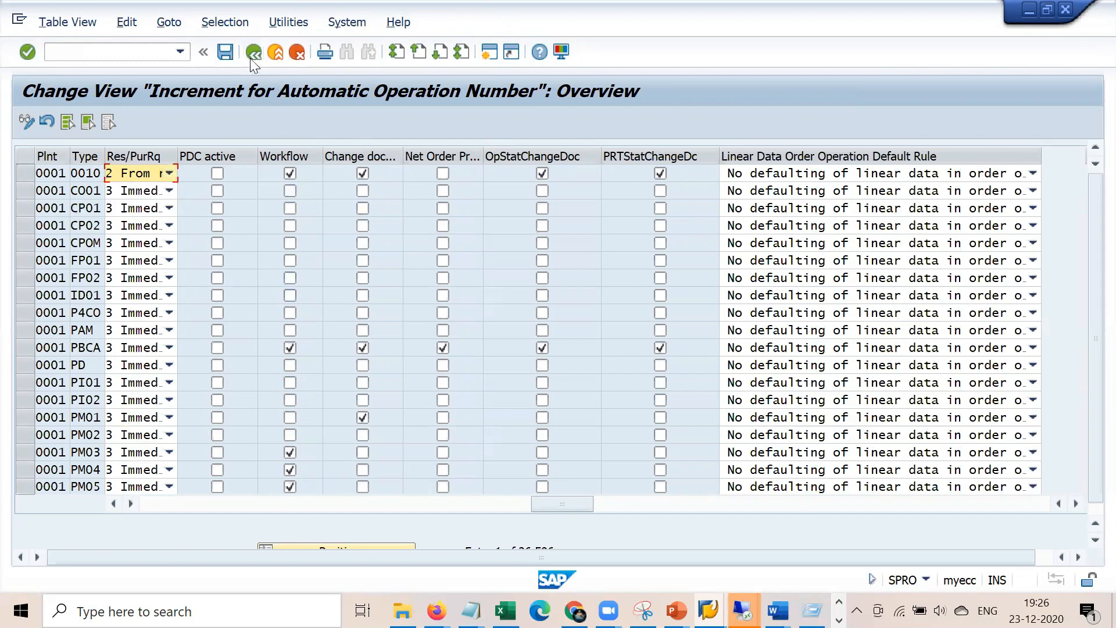
left_click(255, 52)
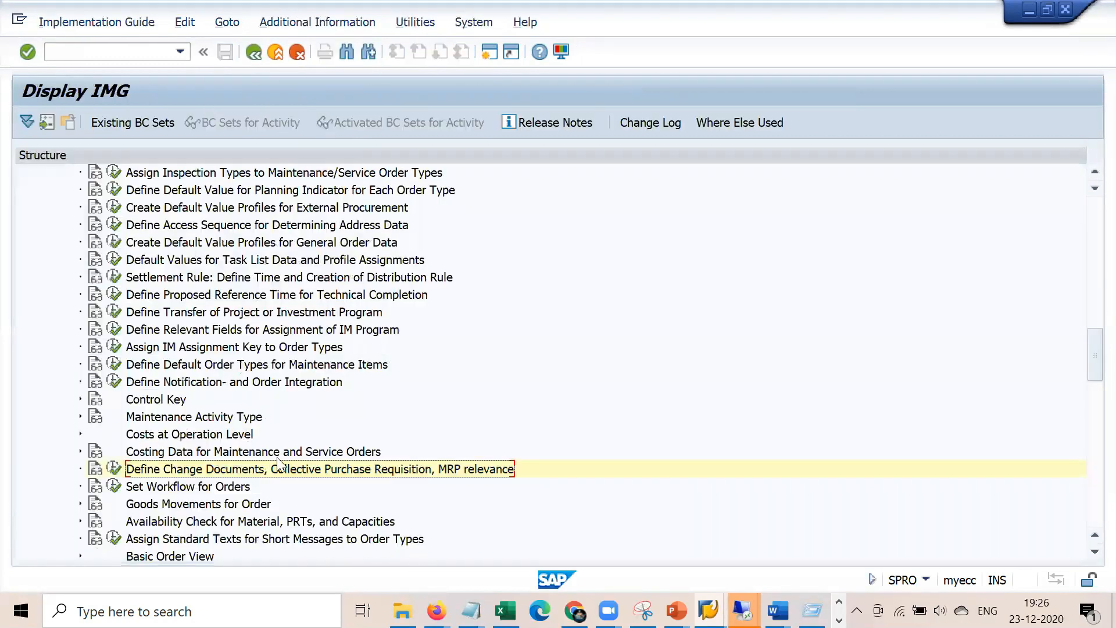
scroll(279, 462, "down", 3)
scroll(279, 459, "up", 1)
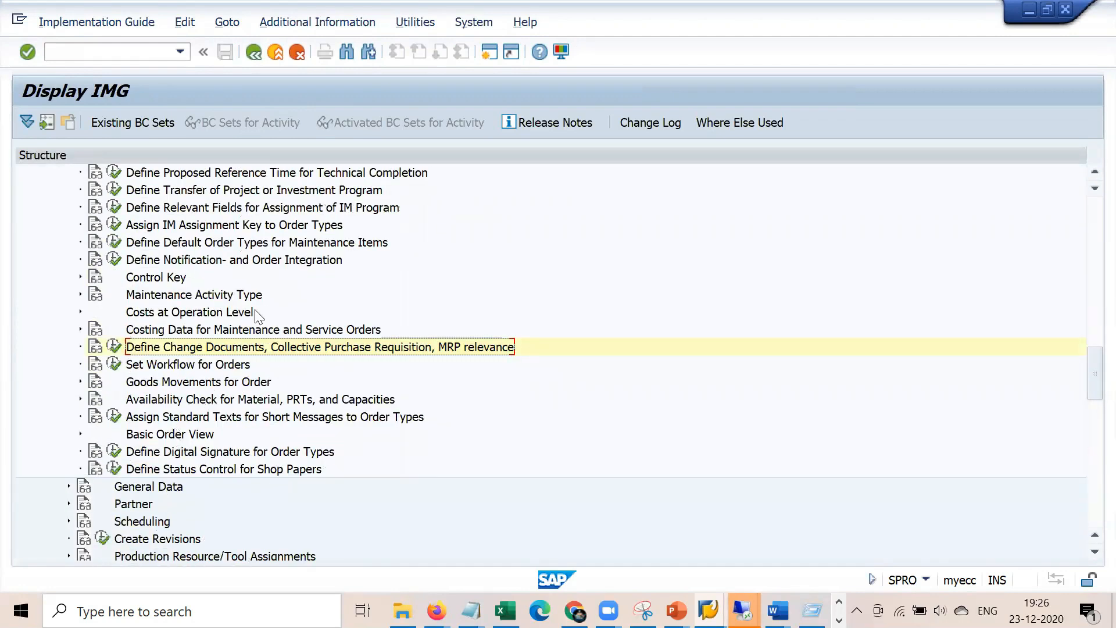
left_click(206, 262)
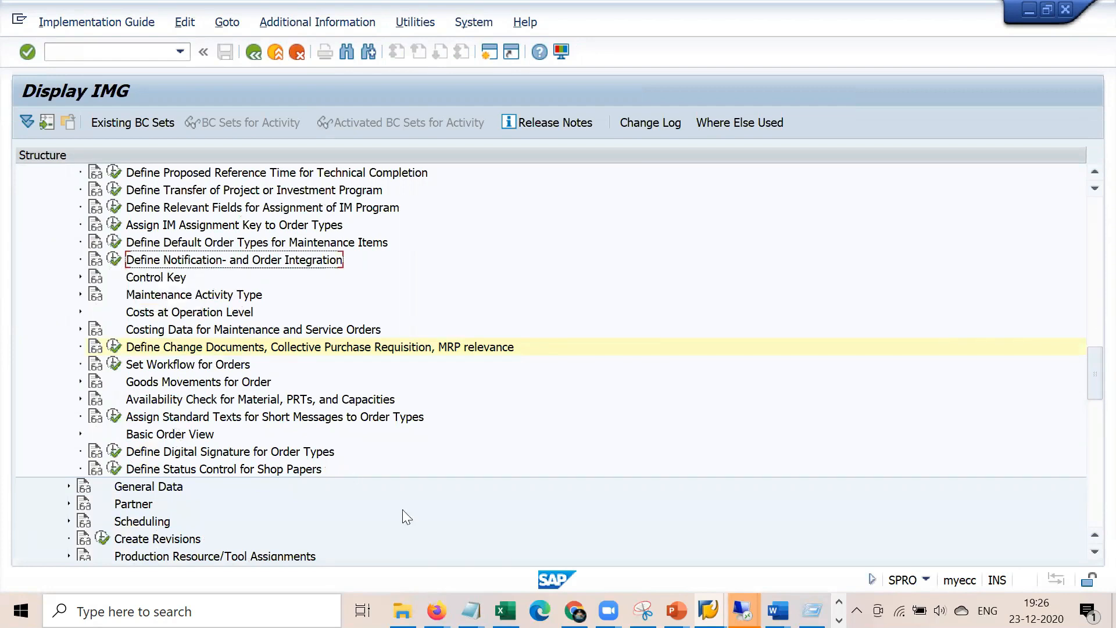
Add a new 'PM01 - M2' line at the end of the work order notes
mouse_move(471, 610)
left_click(411, 537)
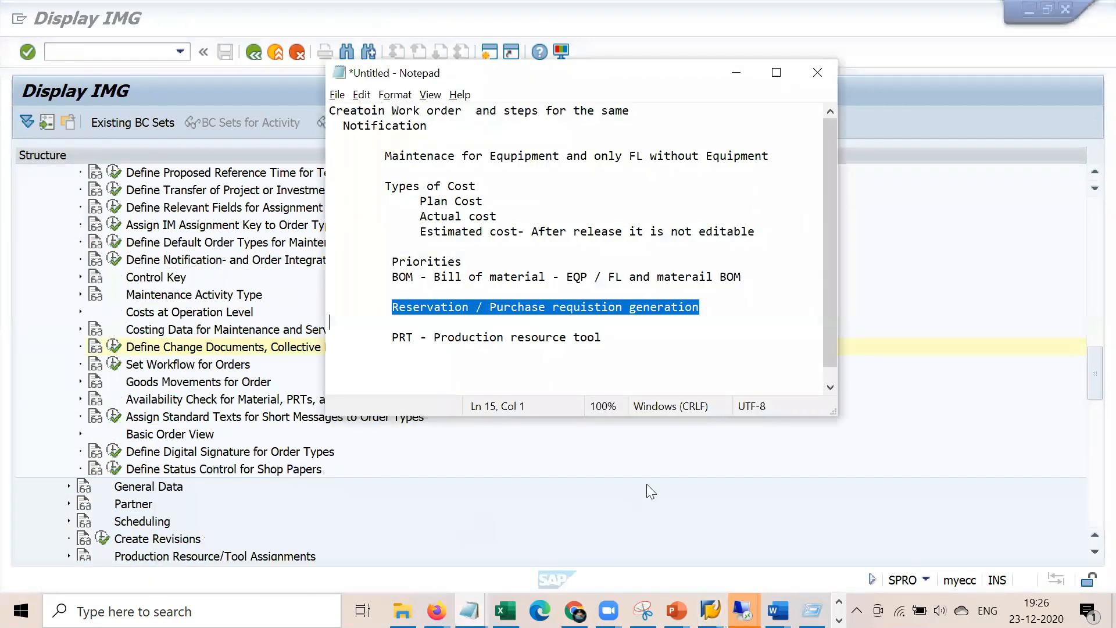
left_click(650, 353)
key("Return")
key("Return")
key("Return")
type("PM")
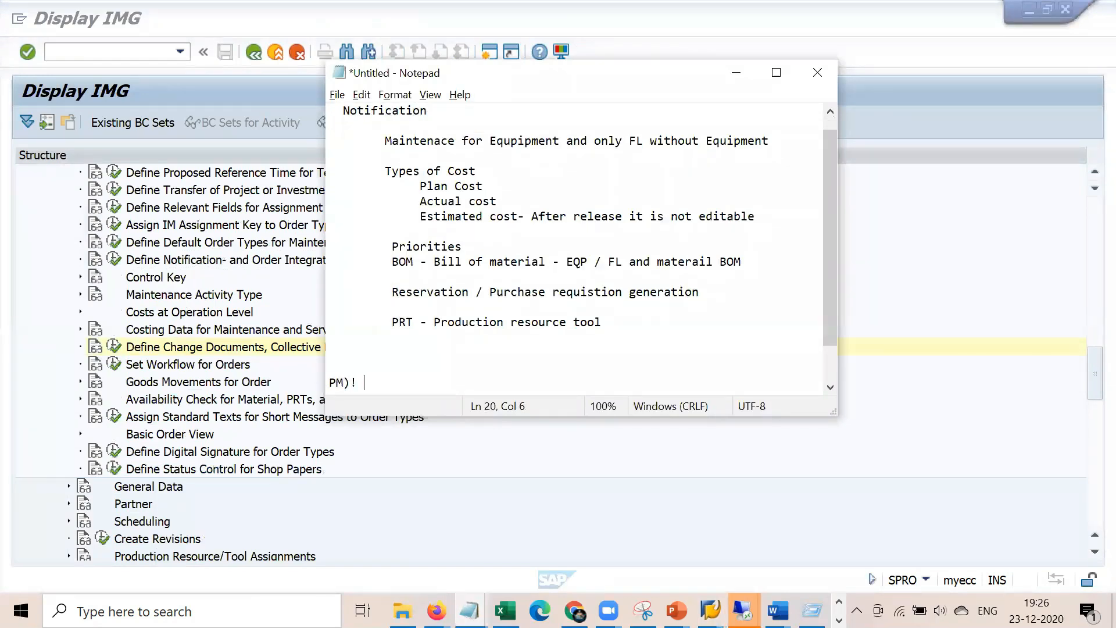
type("01 ")
type("0")
key("Return")
key("BackSpace")
key("BackSpace")
key("BackSpace")
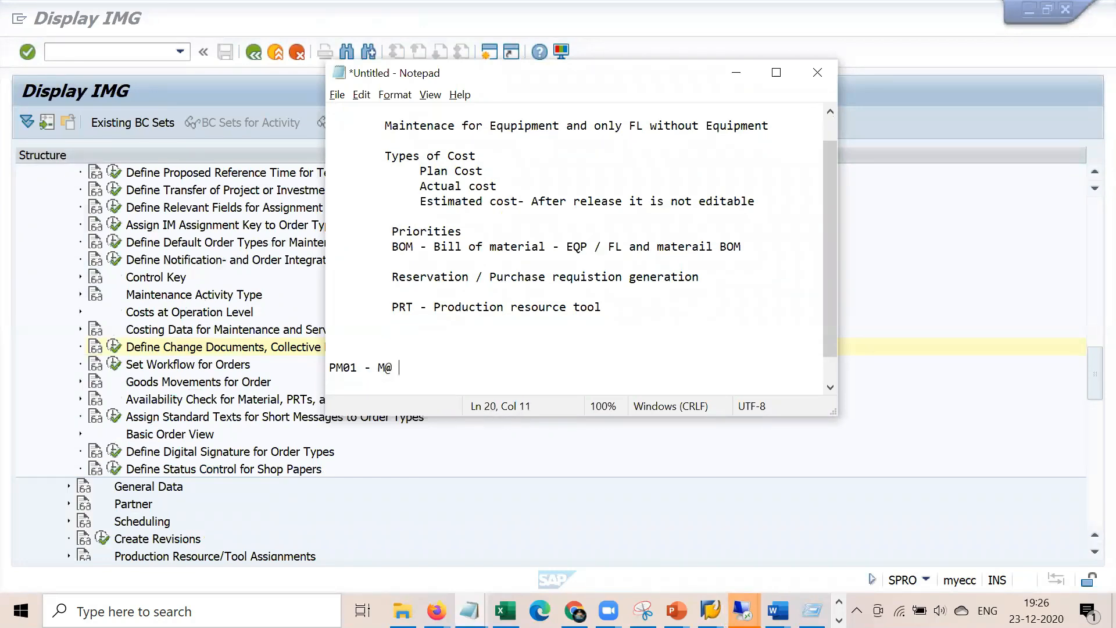
type("2")
Return to the SAP Implementation Guide and locate the order type settings in the tree
left_click(72, 295)
scroll(72, 295, "up", 5)
scroll(72, 295, "up", 2)
left_click(164, 275)
scroll(37, 401, "down", 2)
scroll(41, 406, "down", 2)
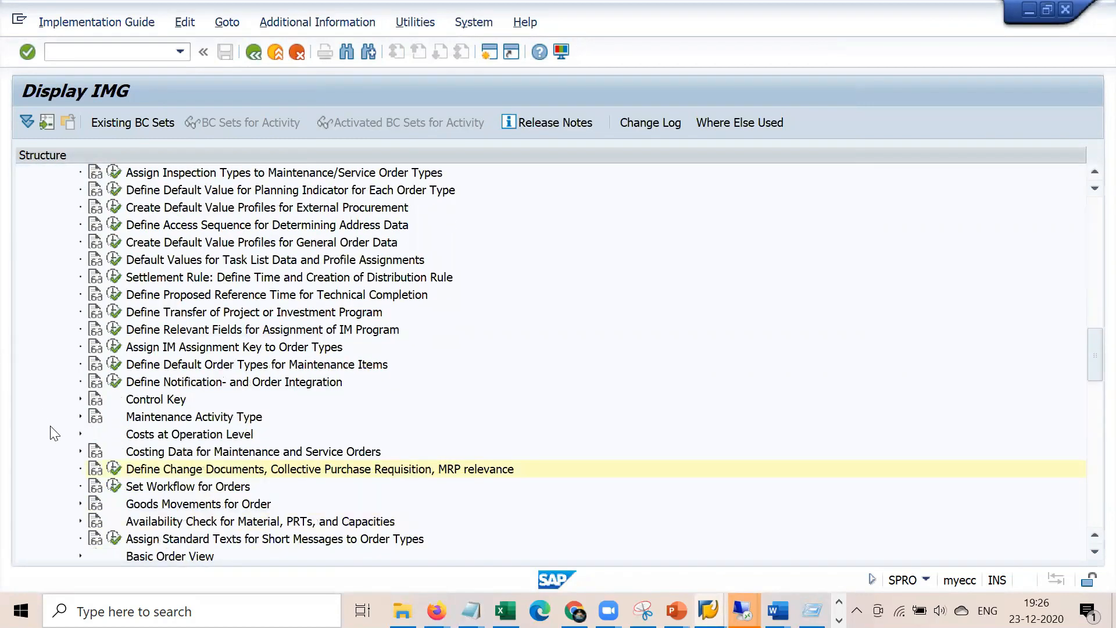
Change order type PM01's notification type from M1 to M2 and save it under a customizing request
left_click(172, 381)
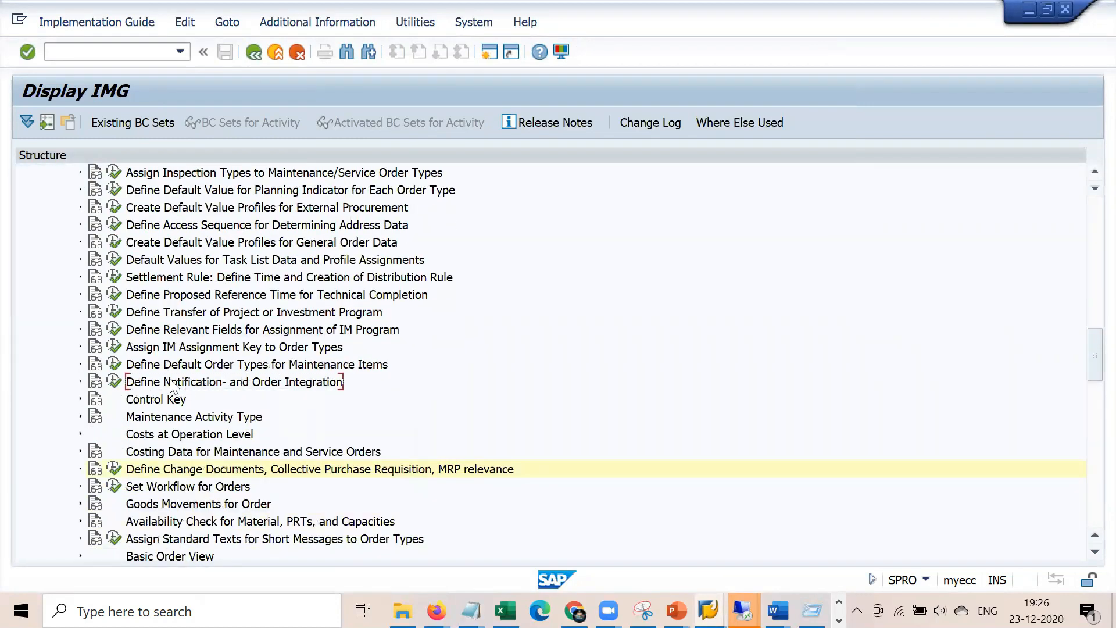
left_click(115, 383)
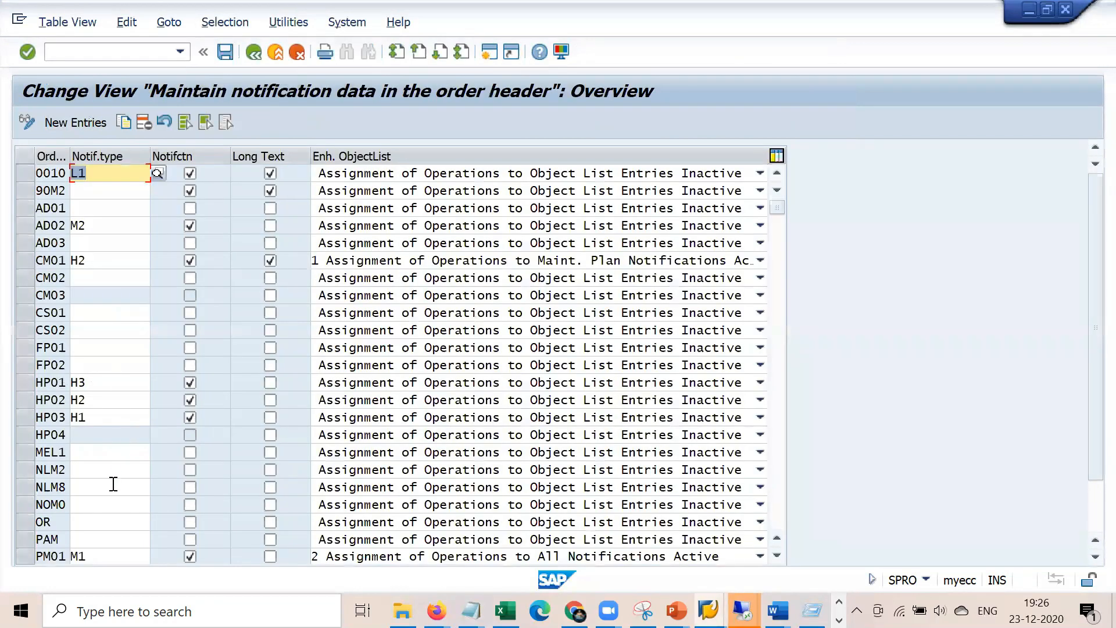
left_click(103, 557)
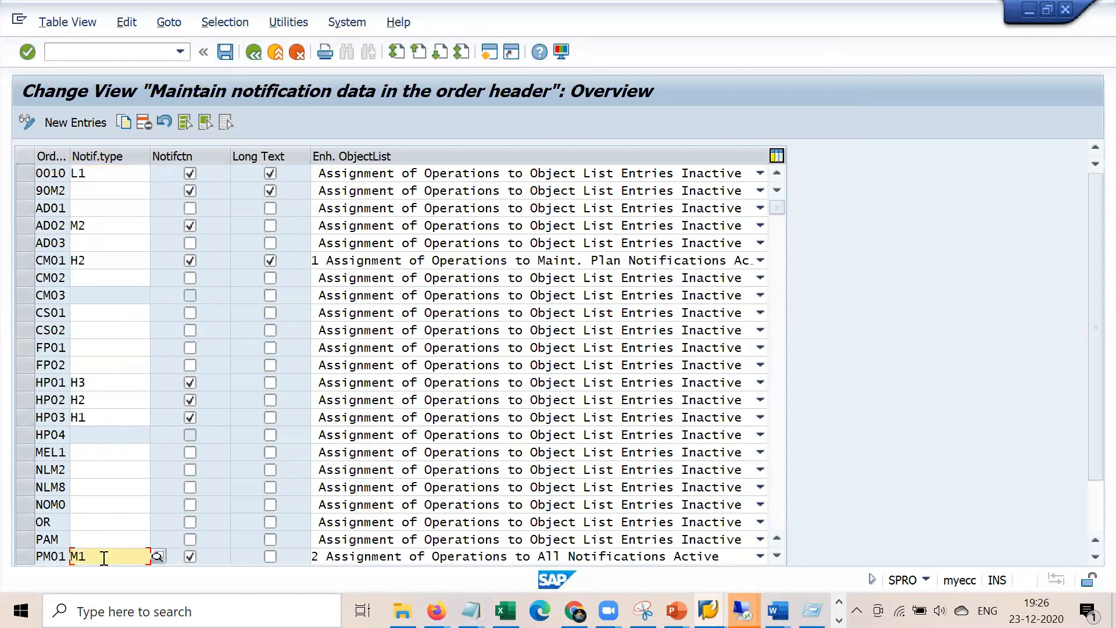
key("BackSpace")
type("2")
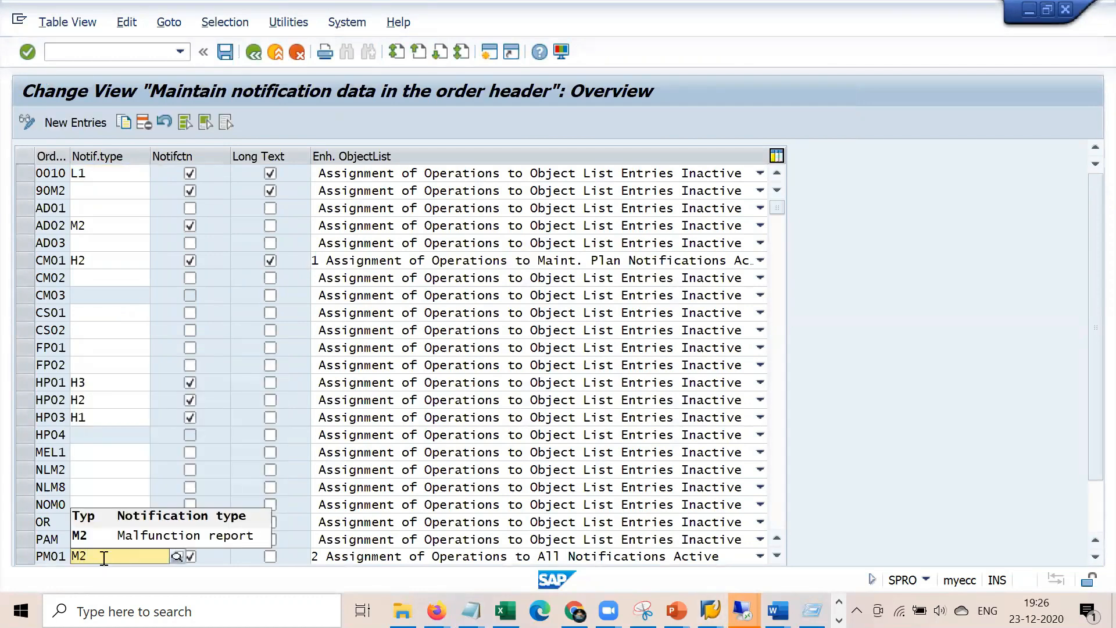
key("Return")
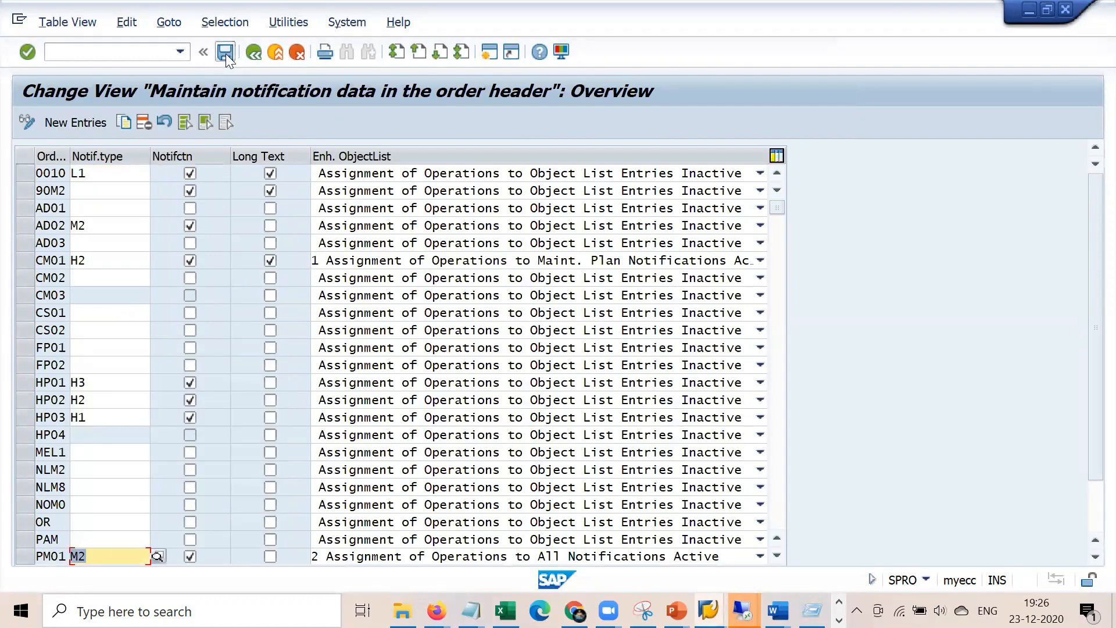
left_click(226, 52)
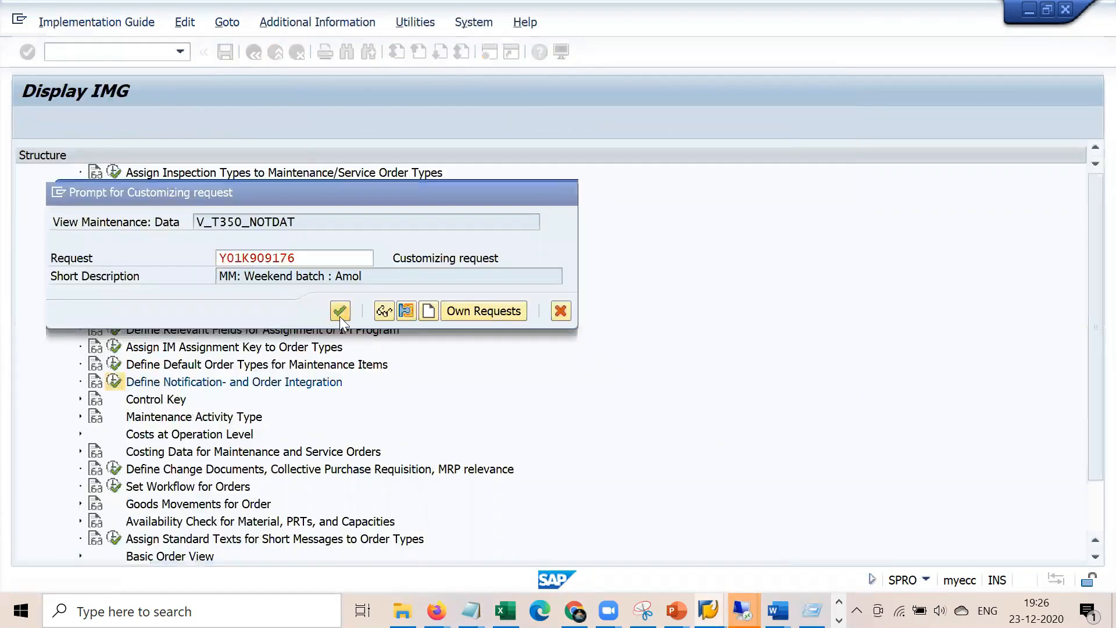
left_click(339, 311)
left_click(488, 53)
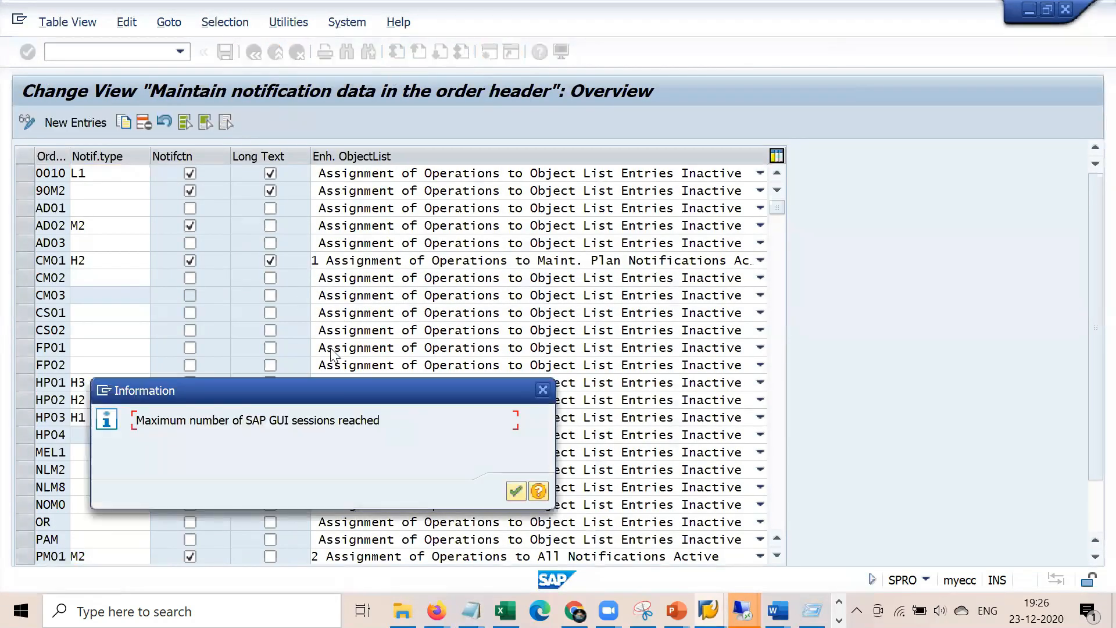
left_click(515, 492)
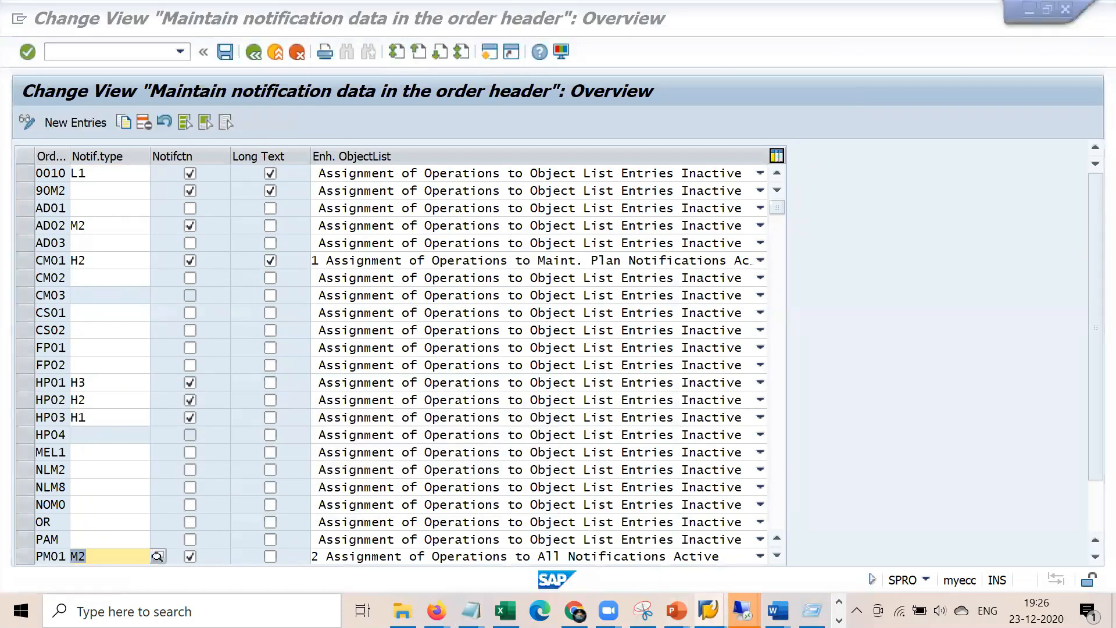
Switch to another SAP session and run /n iw31 to create a maintenance order
mouse_move(742, 610)
left_click(540, 561)
left_click(142, 51)
type("/")
type("31")
key("Return")
Enter the PM01 order header with planning plant 1000, work centre 1710, and description 'vffasfkj'
key("Return")
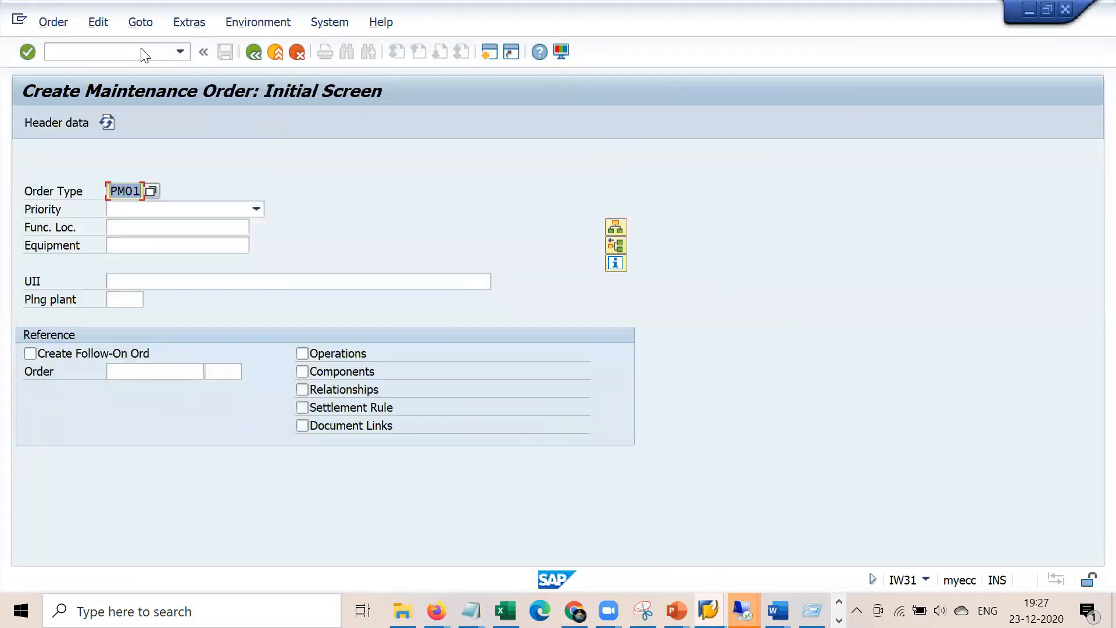
key("BackSpace")
key("Down")
key("Return")
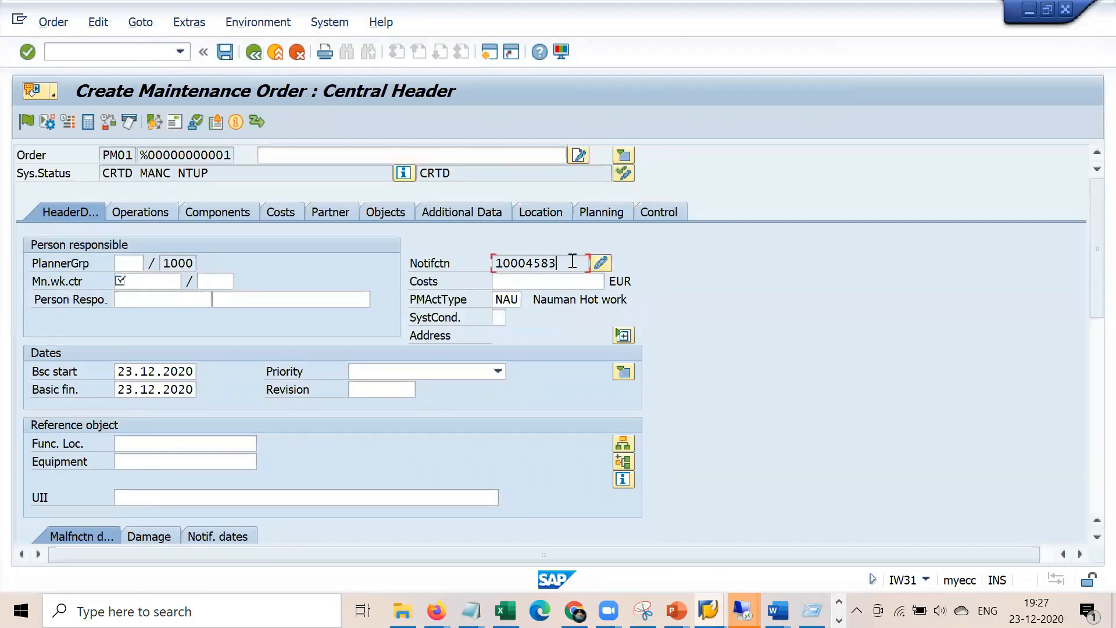
left_click(570, 265)
left_click(140, 280)
key("Return")
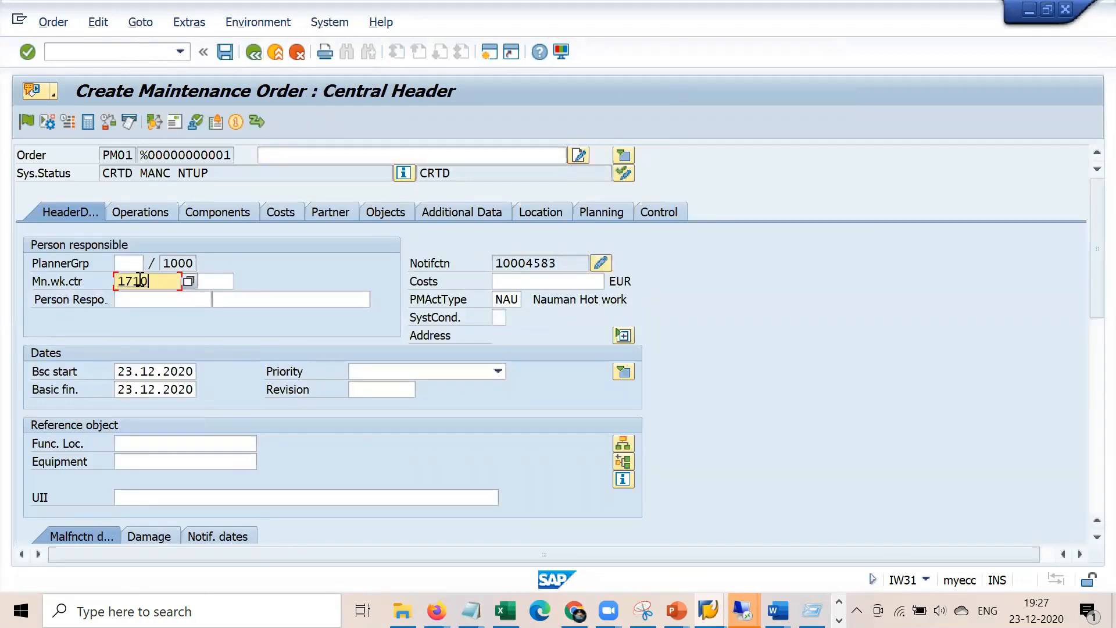
key("Tab")
key("Return")
type("vffasfkj")
key("Down")
key("Return")
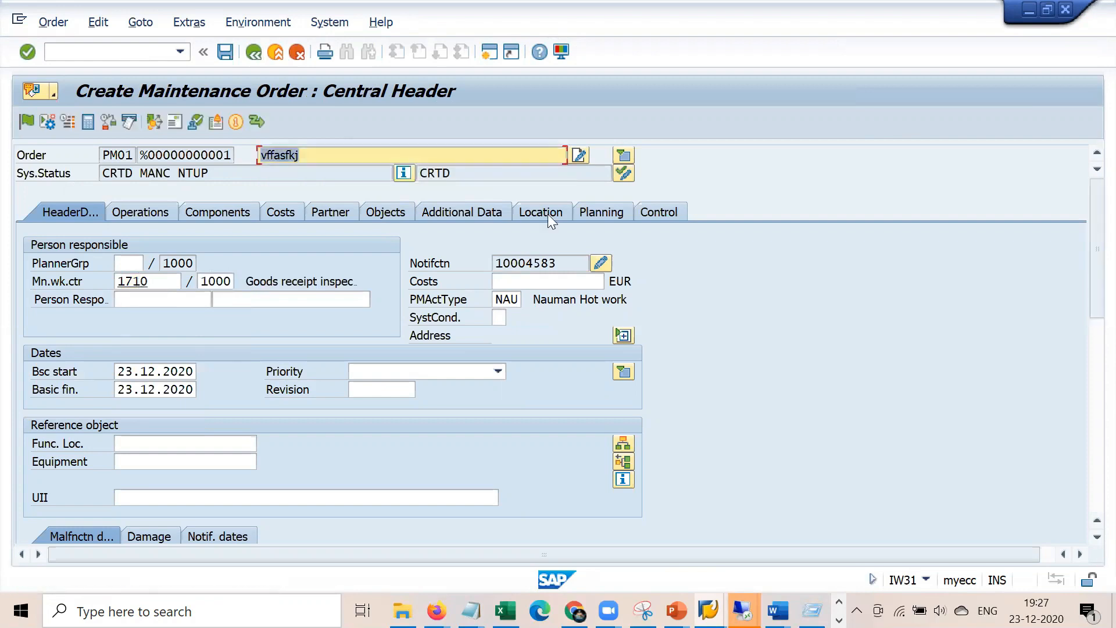
Open linked notification 10004583, verify PM01's M2 notification type, and return to the order
left_click(601, 264)
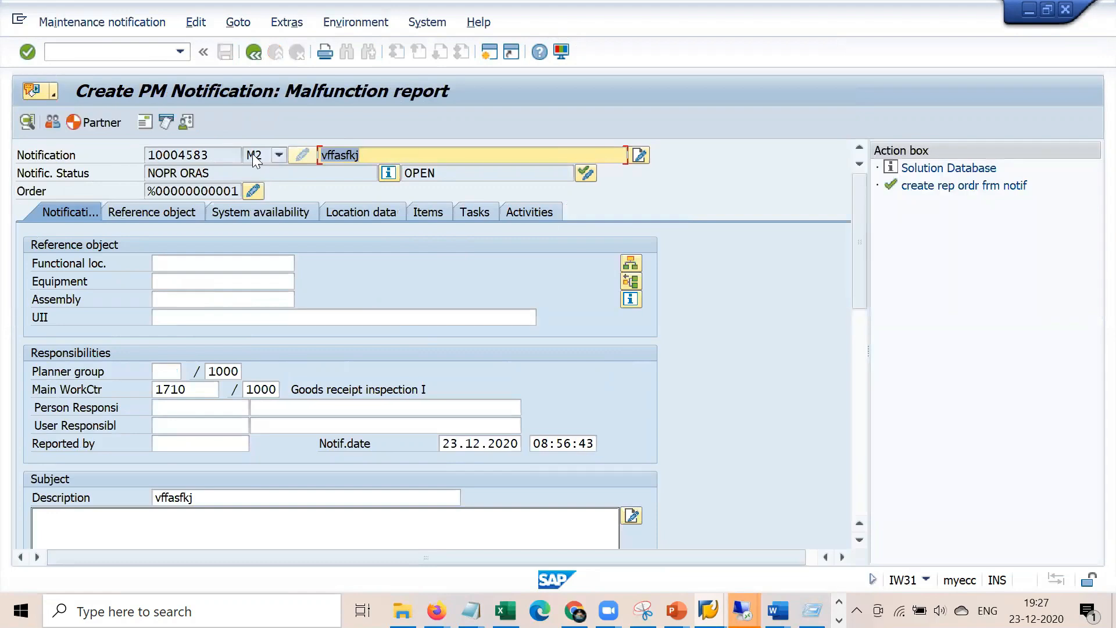
key("Tab")
key("alt+Tab")
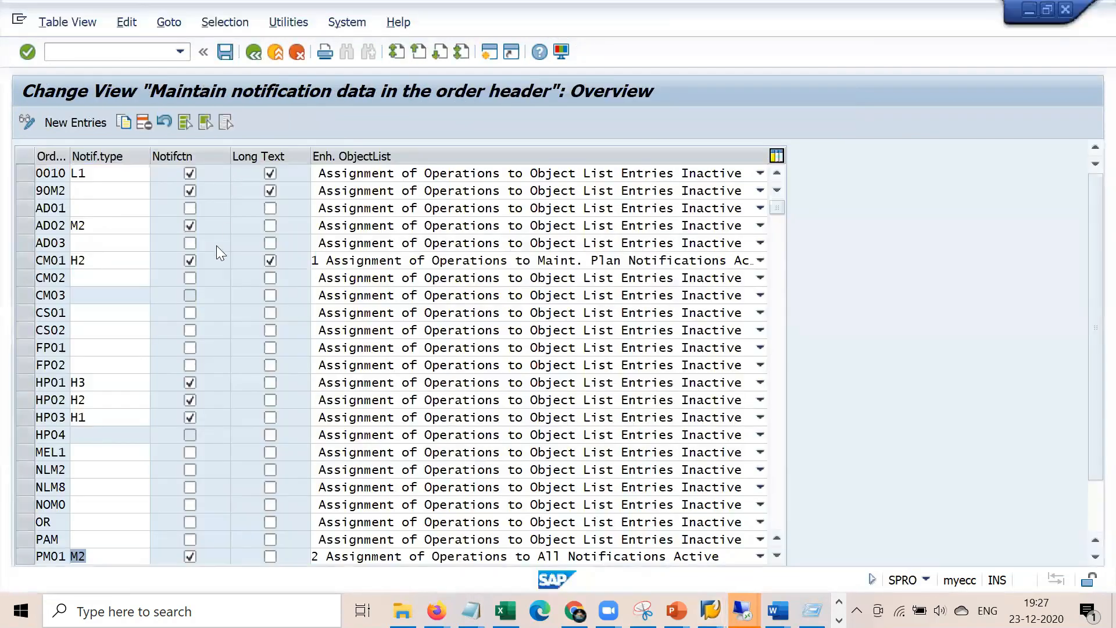
left_click(115, 553)
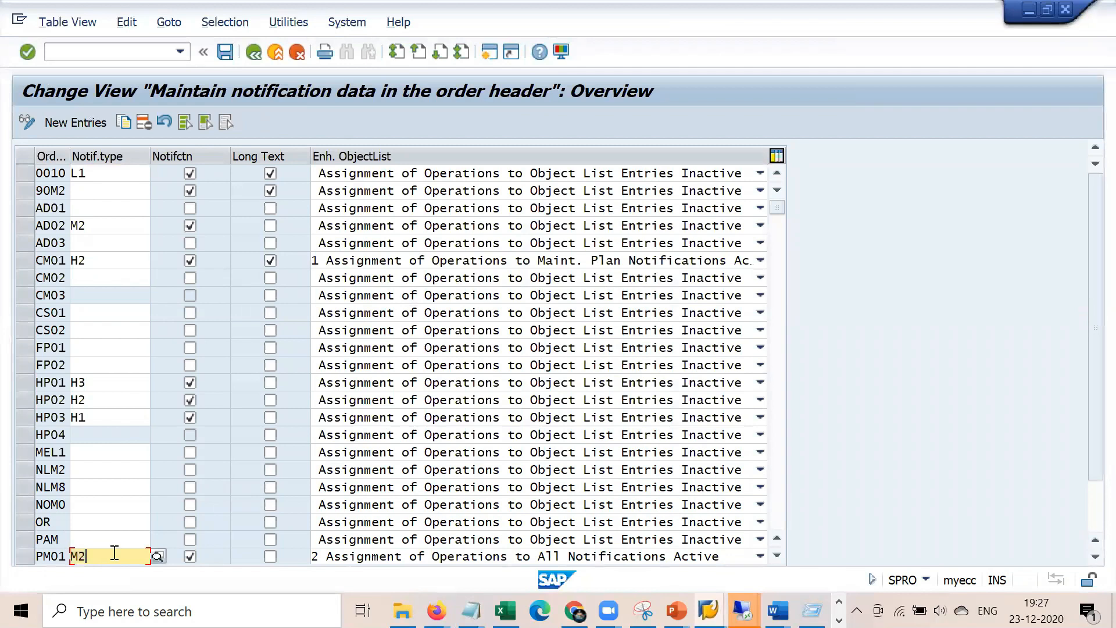
key("alt+Tab")
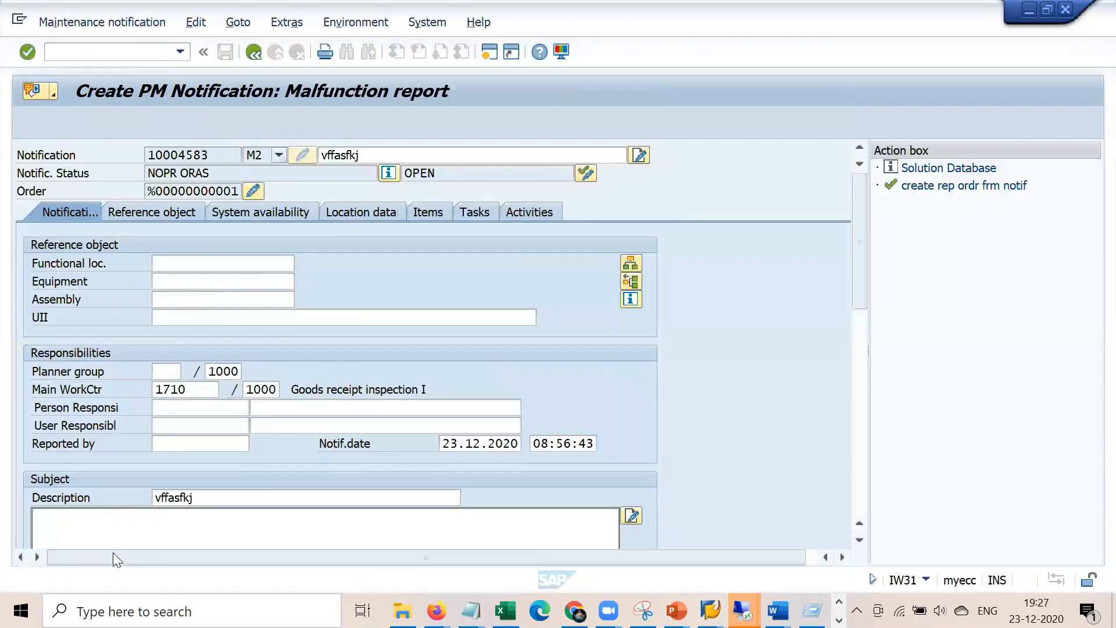
left_click(252, 53)
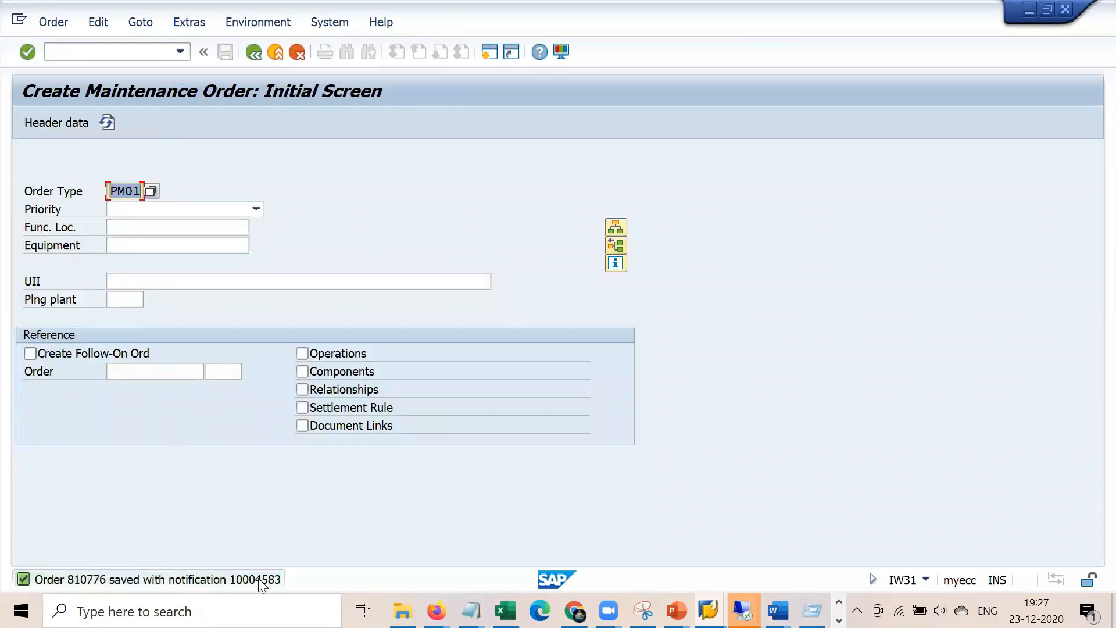
Open order 810776 in change mode, view notification 10004583, and save the order
left_click(53, 23)
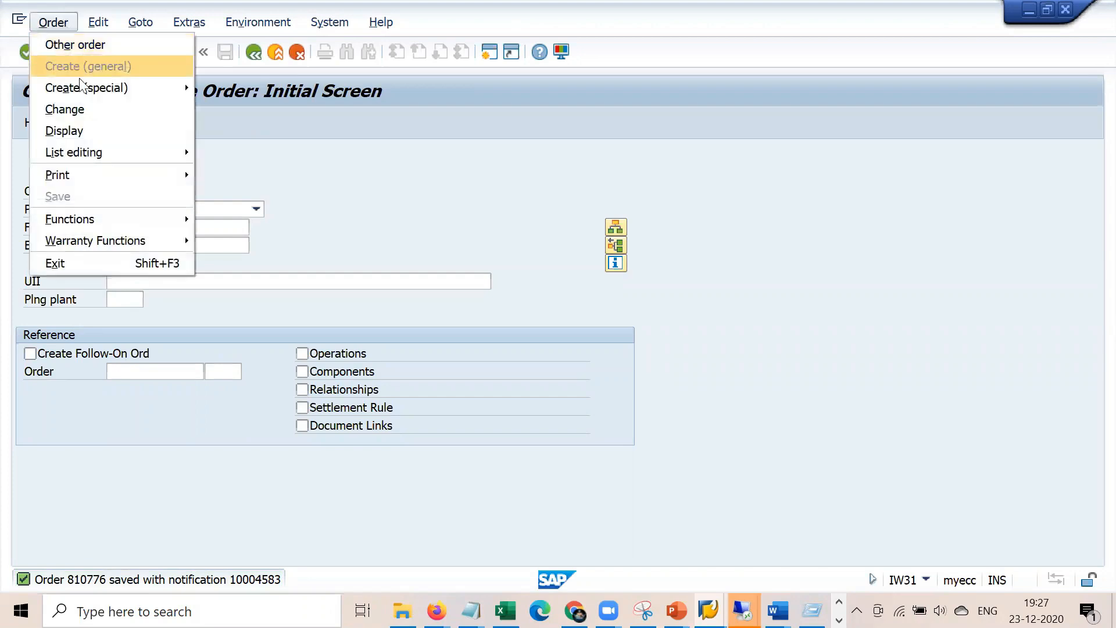
left_click(88, 110)
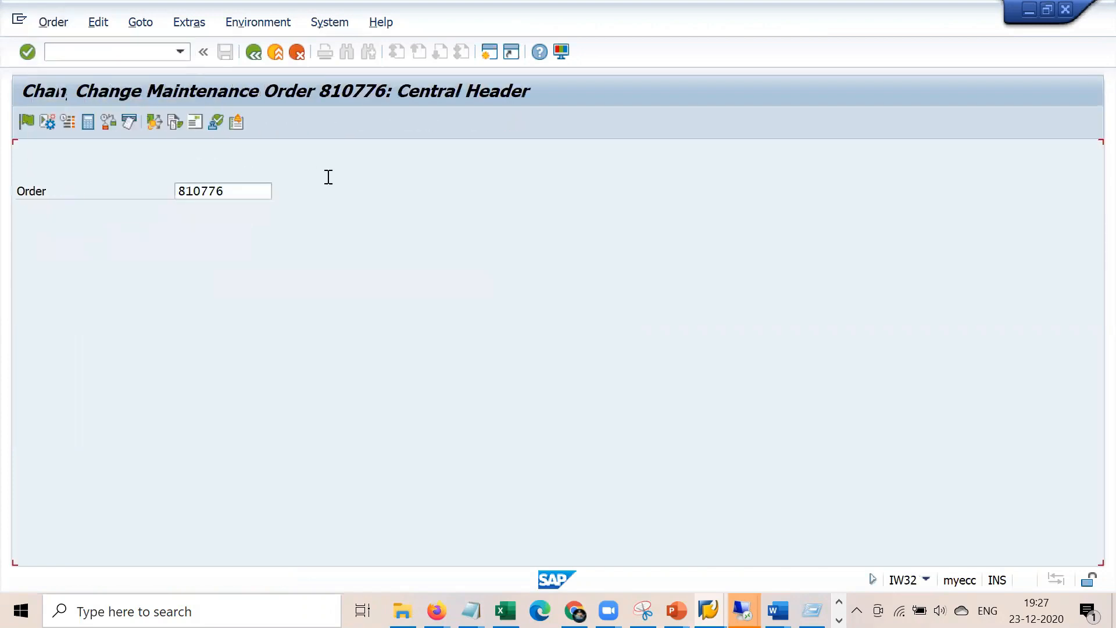
left_click(603, 264)
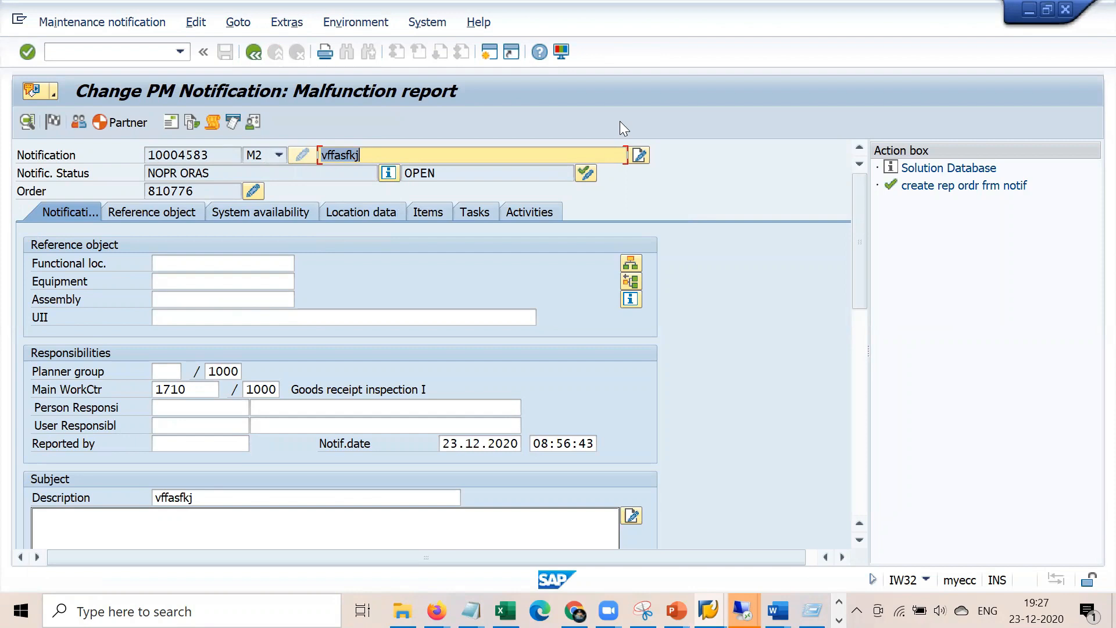
key("alt+Tab")
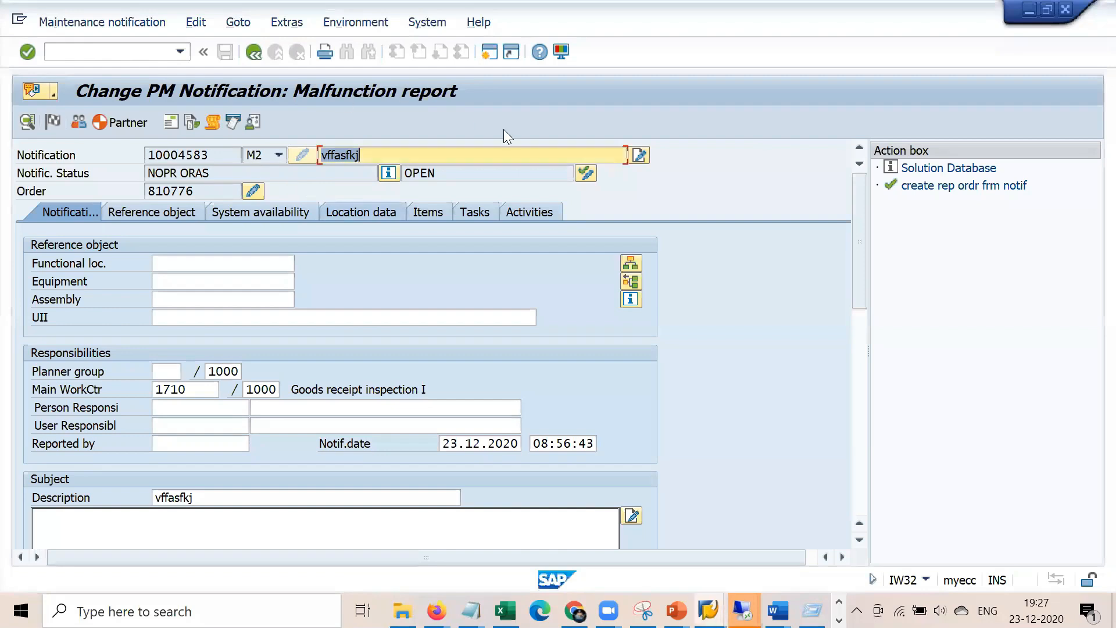
left_click(253, 53)
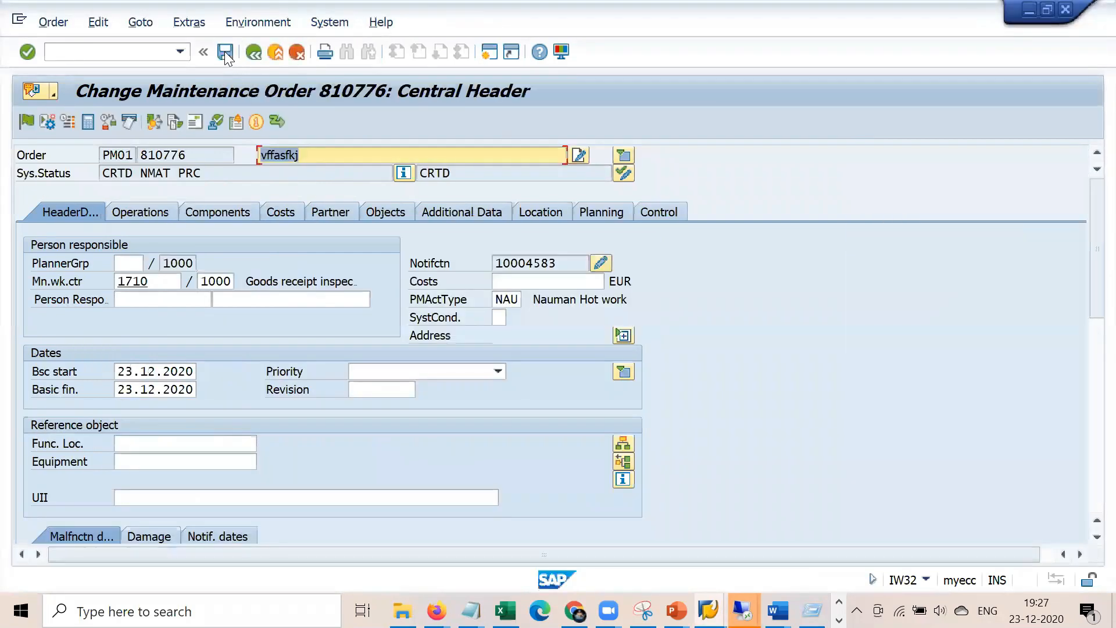
left_click(225, 52)
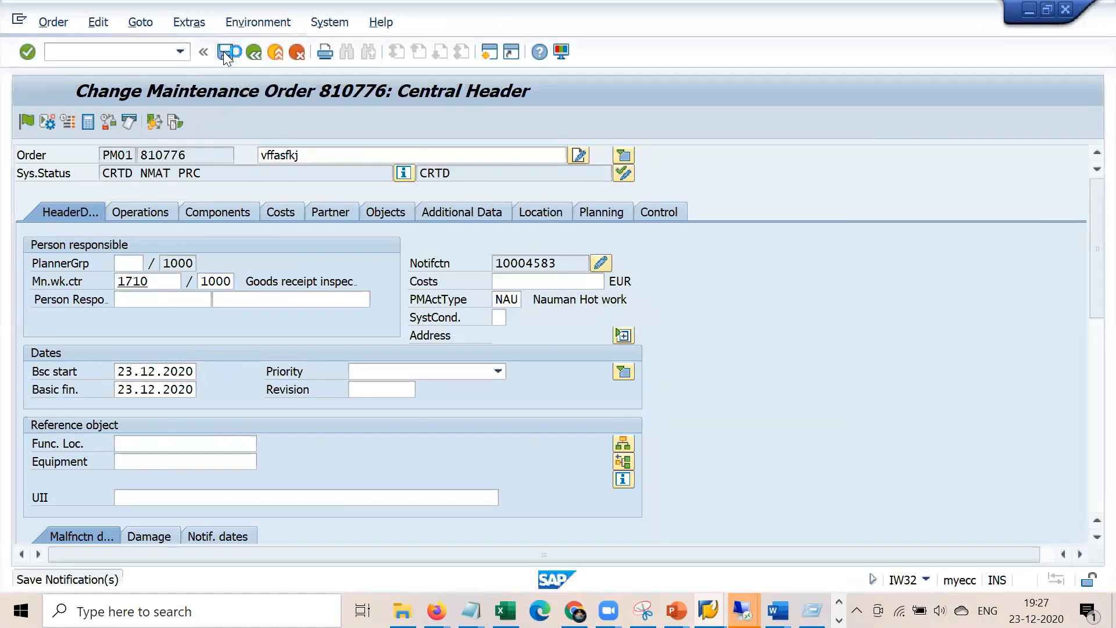
left_click(471, 611)
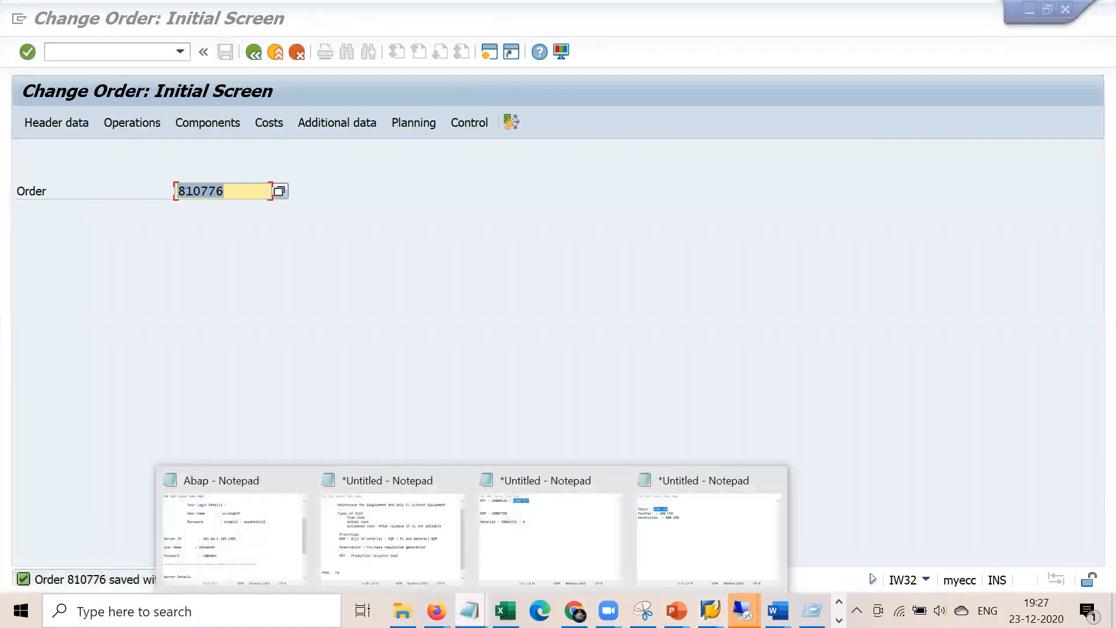
Review the 'PM01 - M2' line in the untitled Notepad notes
left_click(414, 551)
left_click_drag(433, 369, 318, 356)
key("Down")
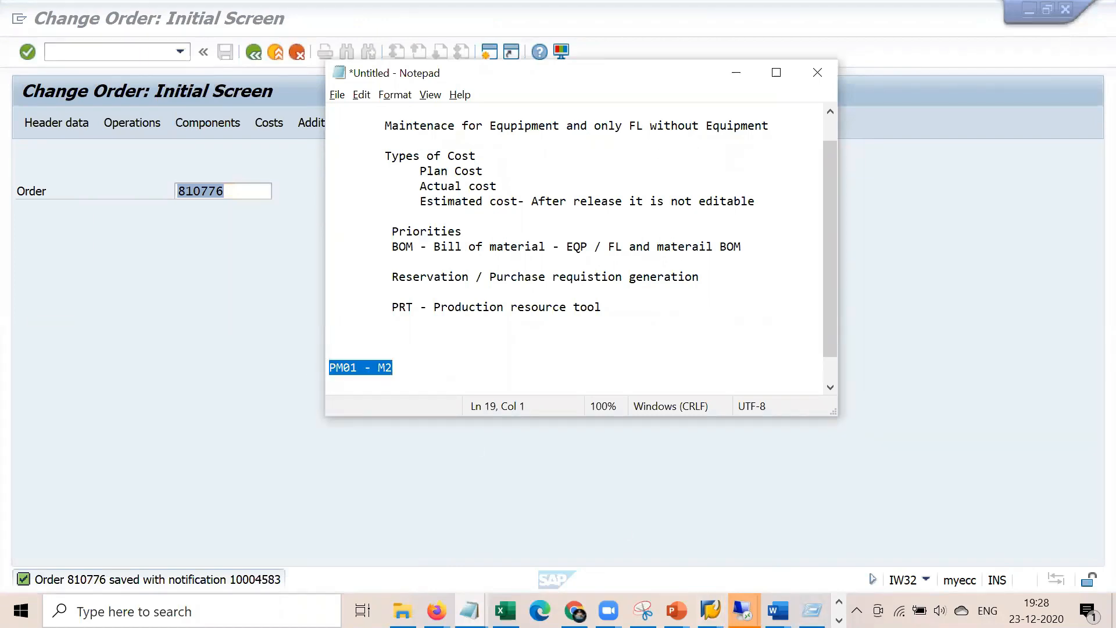
Display the SAP EAM S4 Plant Maintenance training title image in Photos
left_click(839, 620)
mouse_move(407, 610)
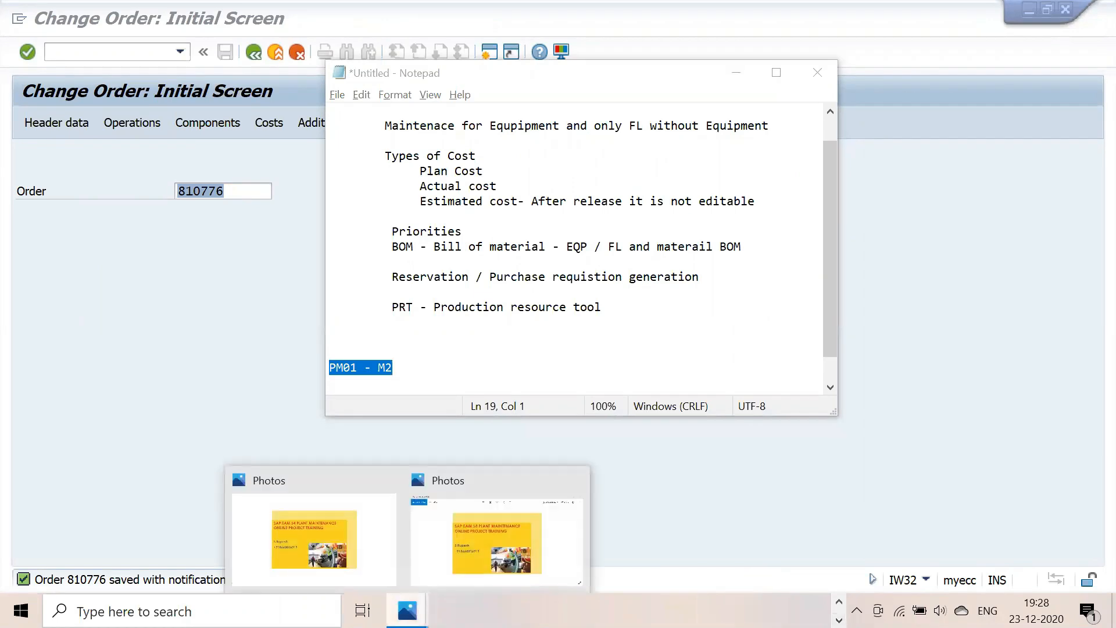
left_click(496, 528)
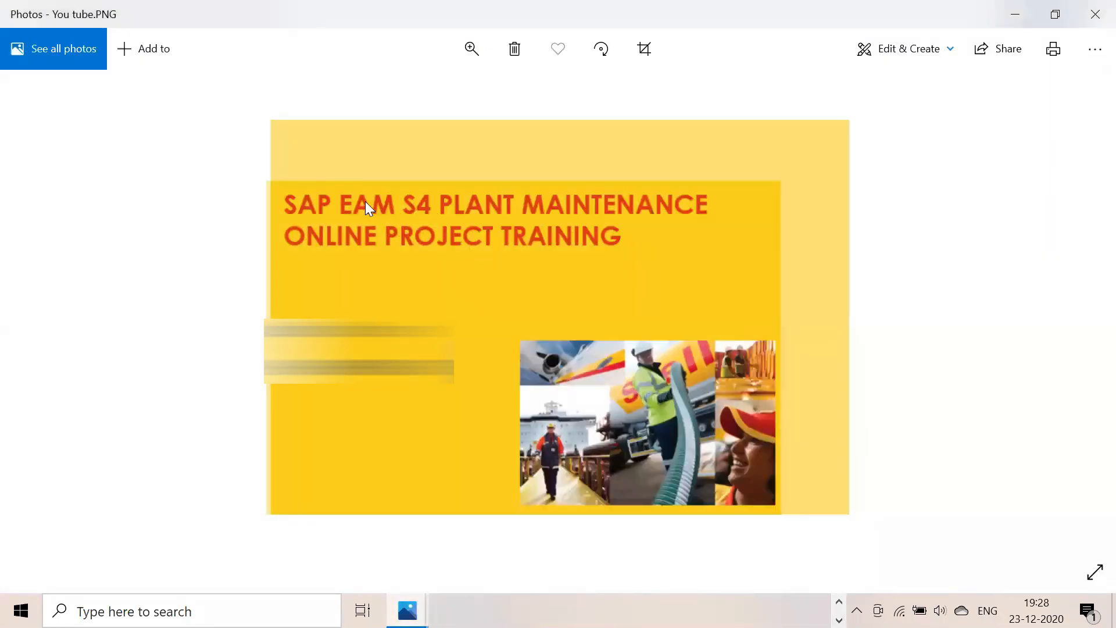